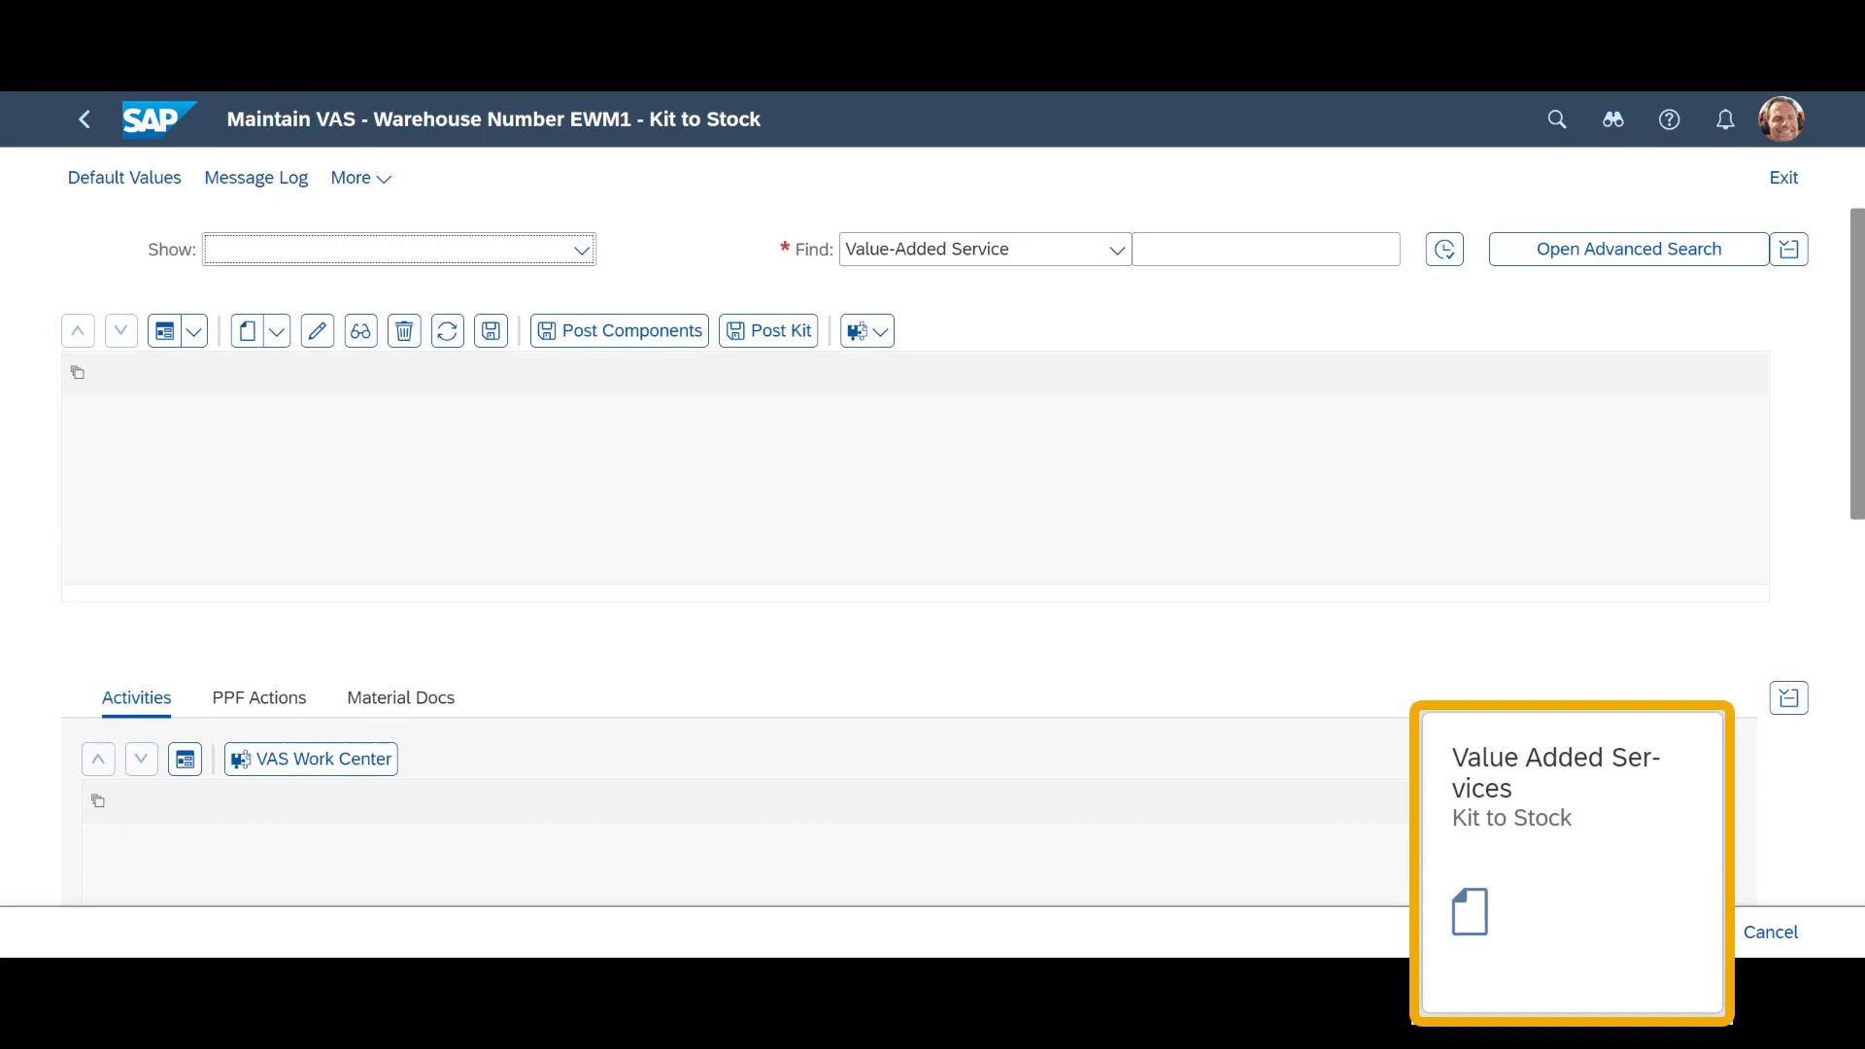
Start a BOM-based VAS order with order type KTS and packaging specification 31.
{"action": "left_click", "coordinate": [284, 335]}
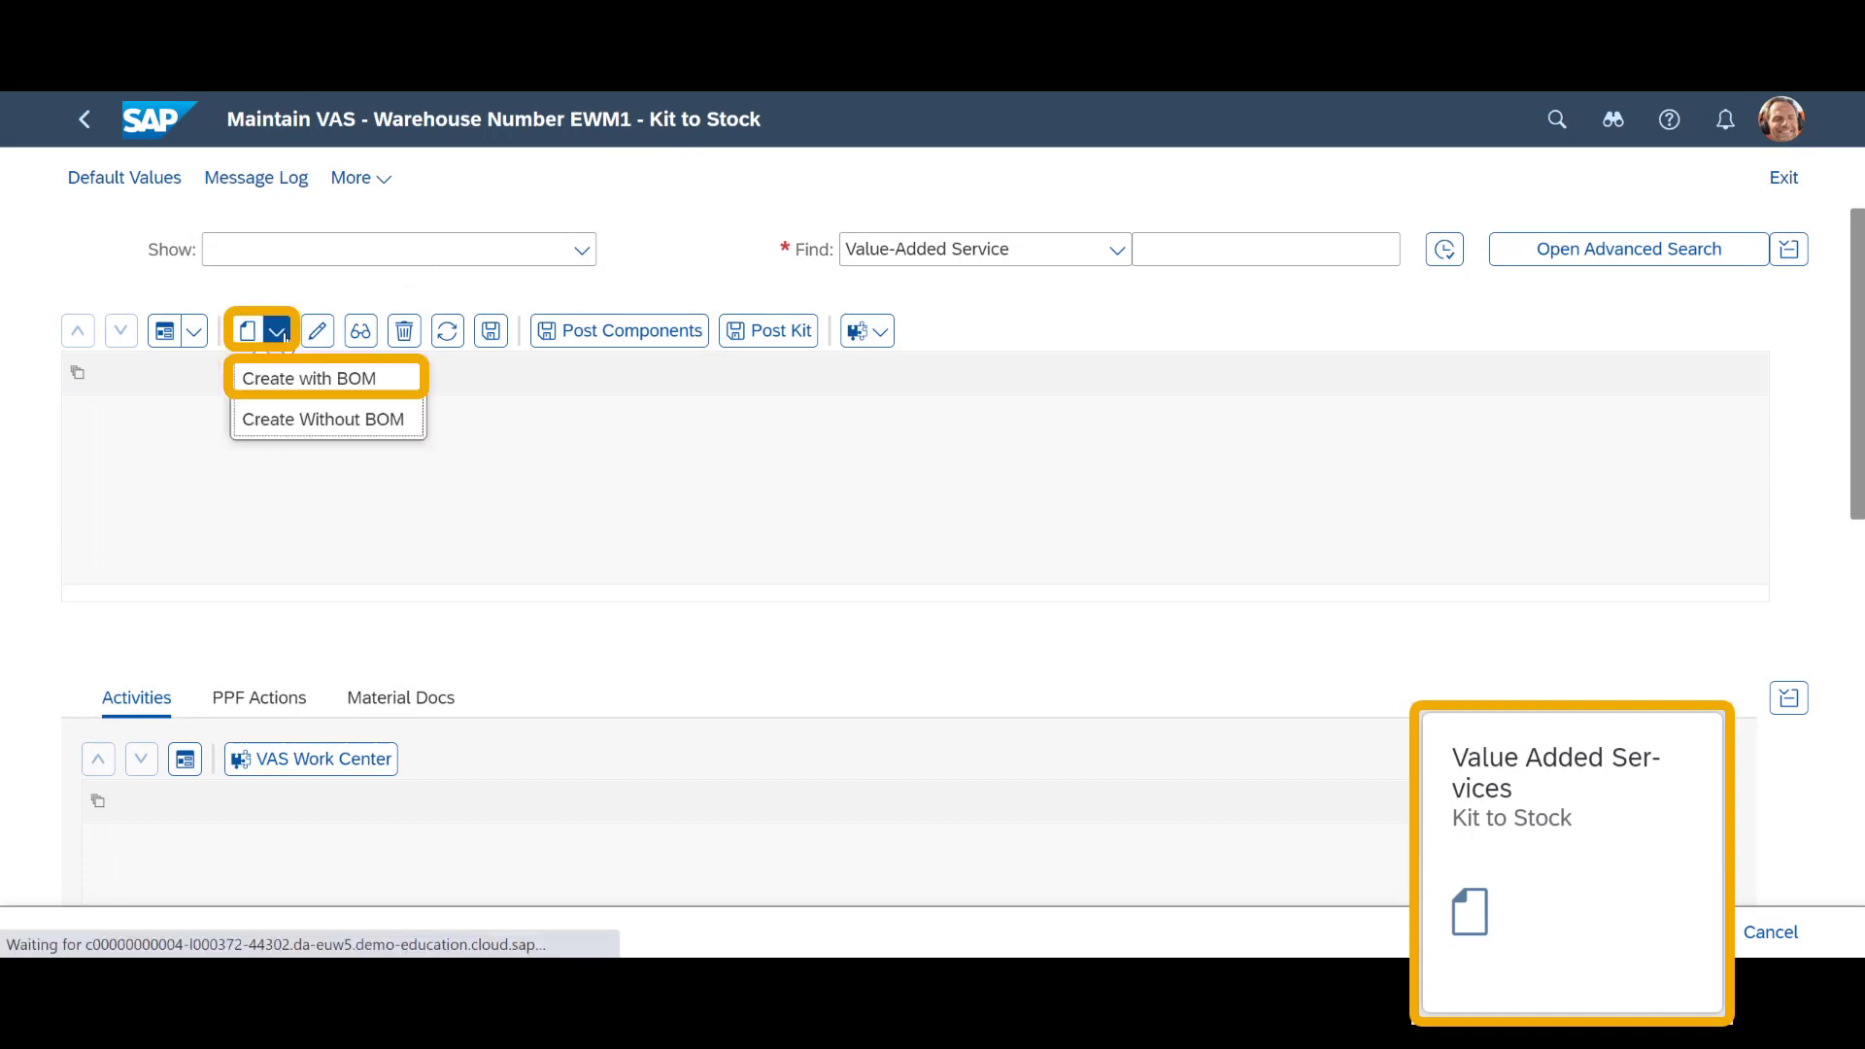
{"action": "left_click", "coordinate": [298, 380]}
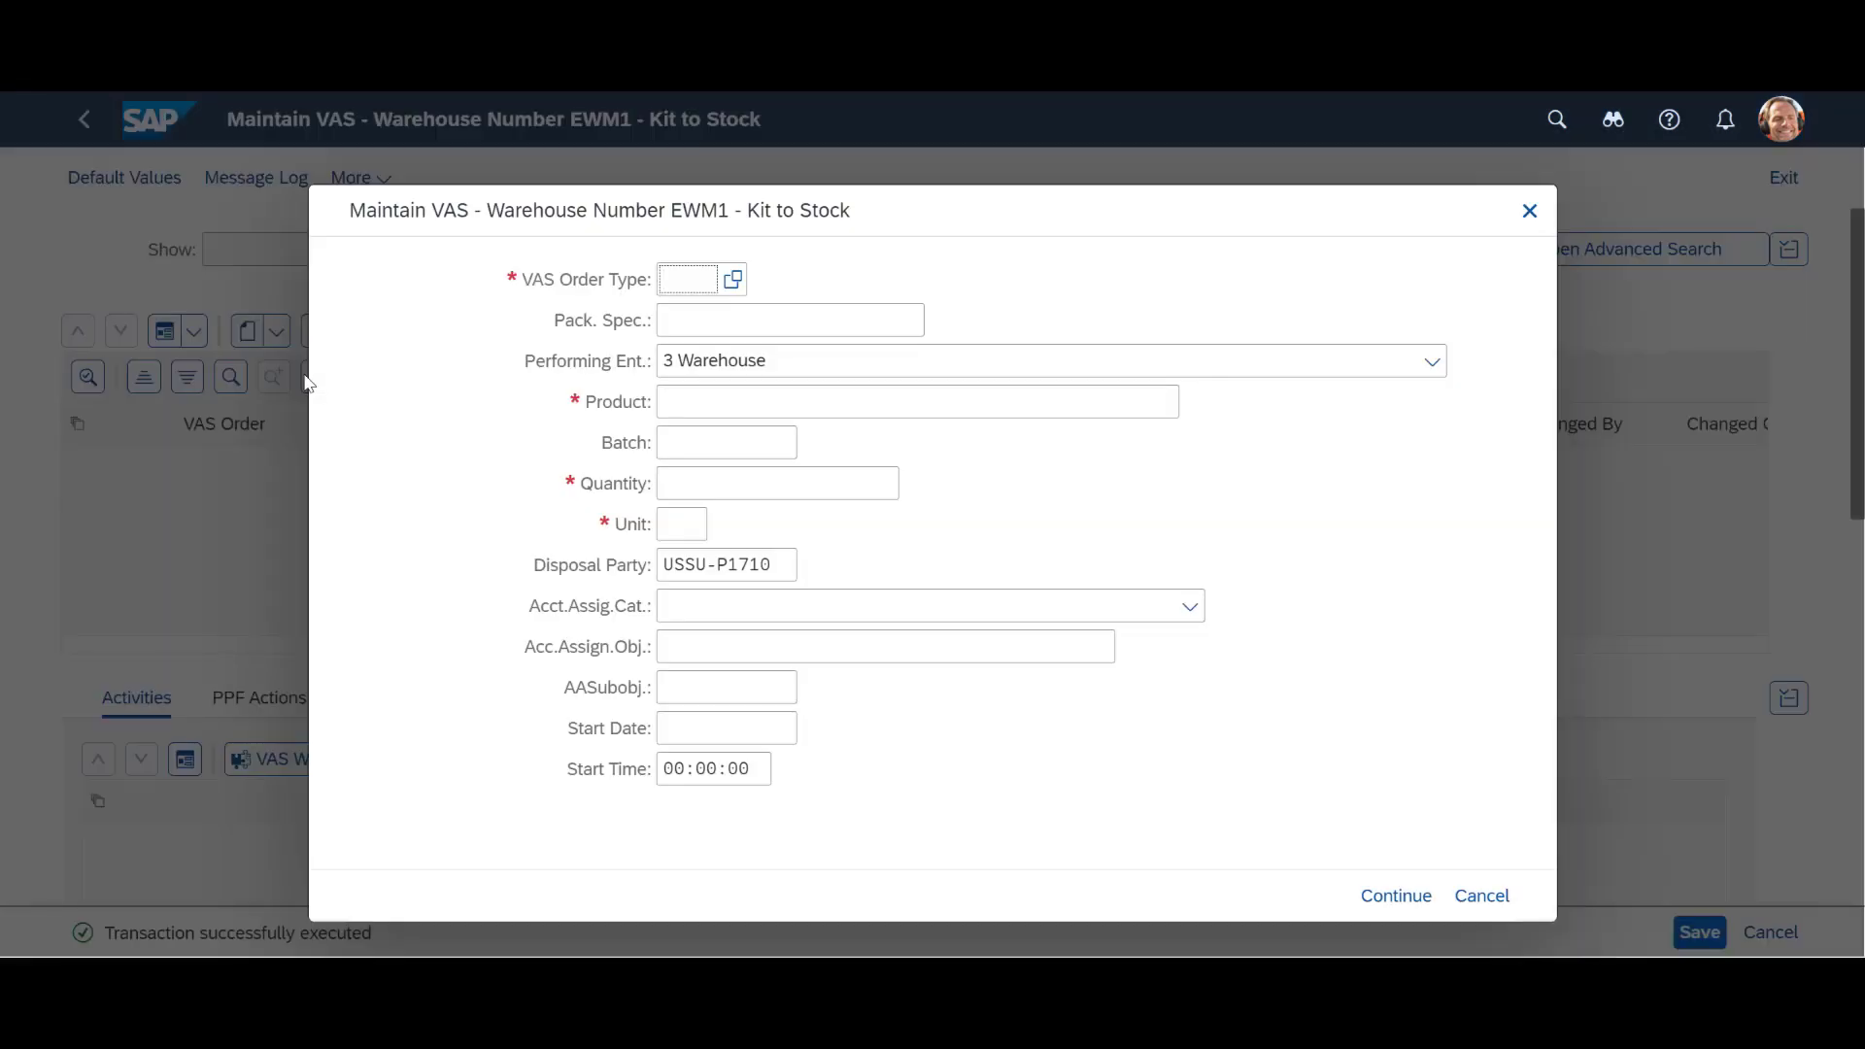
{"action": "type", "text": "KTS"}
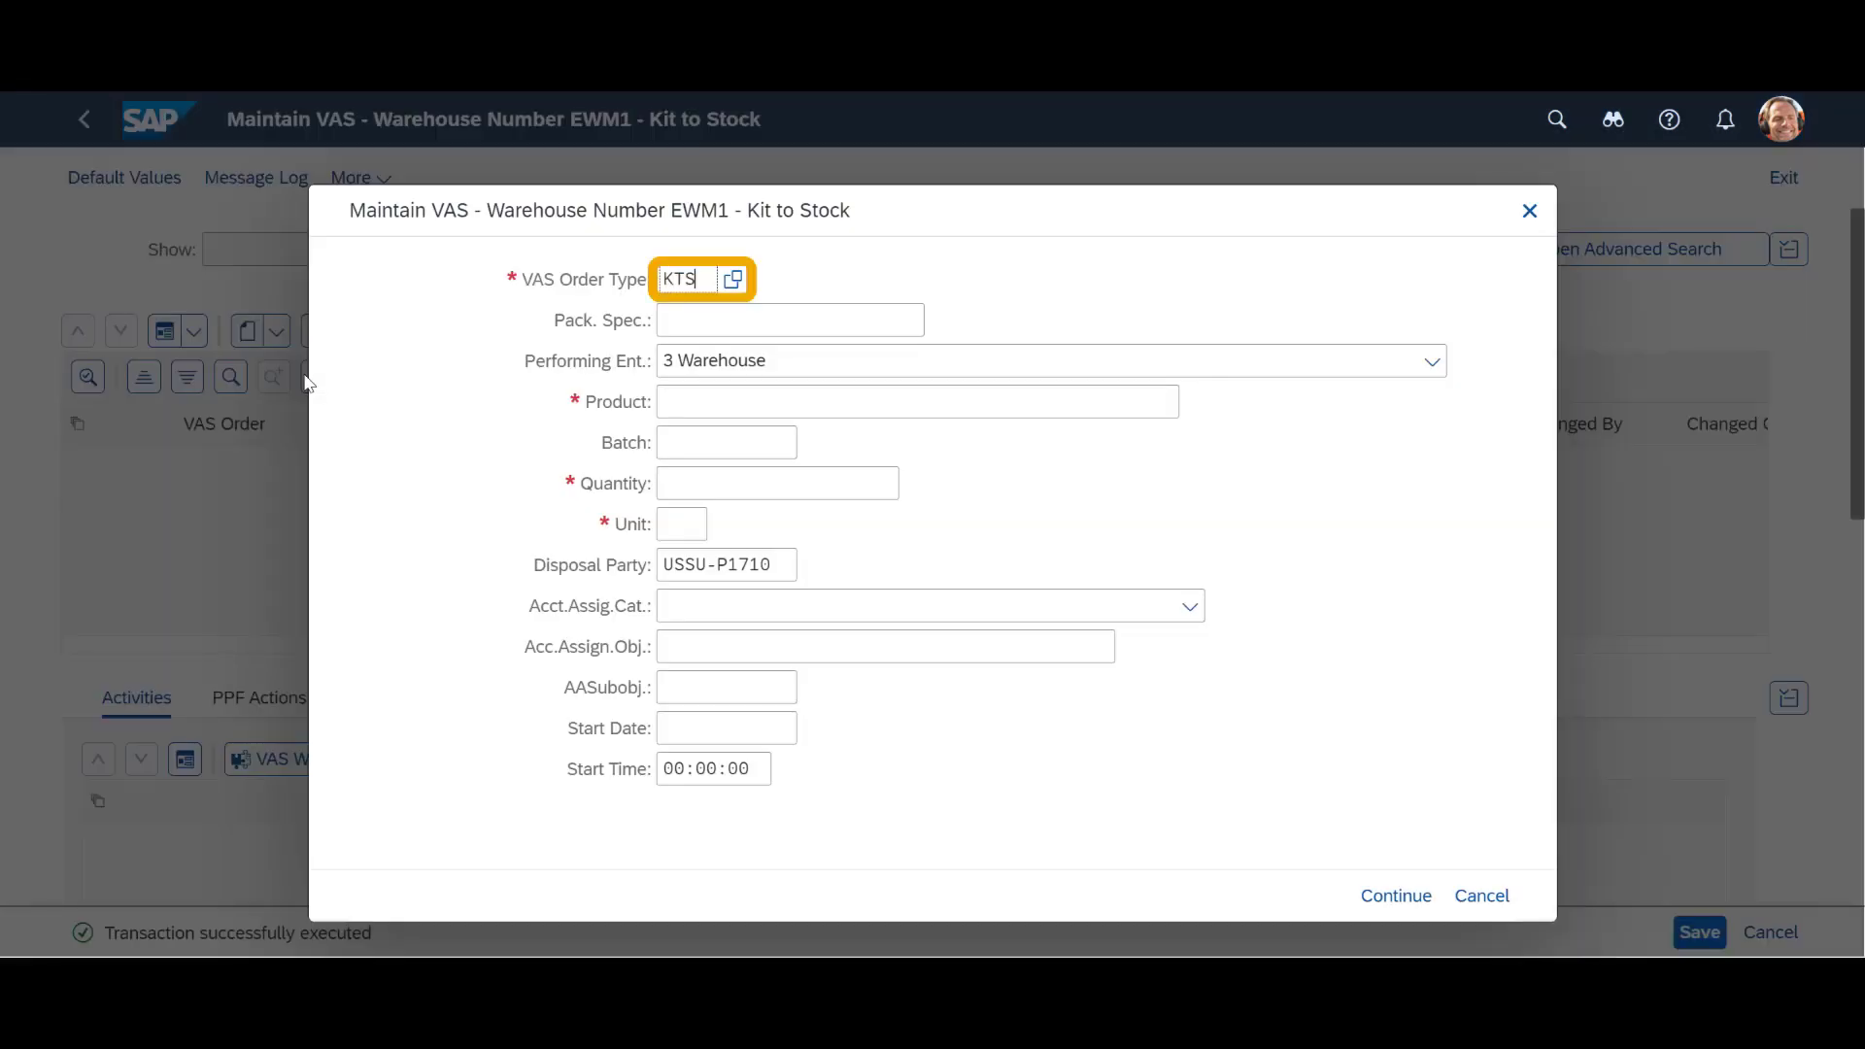
{"action": "key", "text": "Tab"}
{"action": "type", "text": "31"}
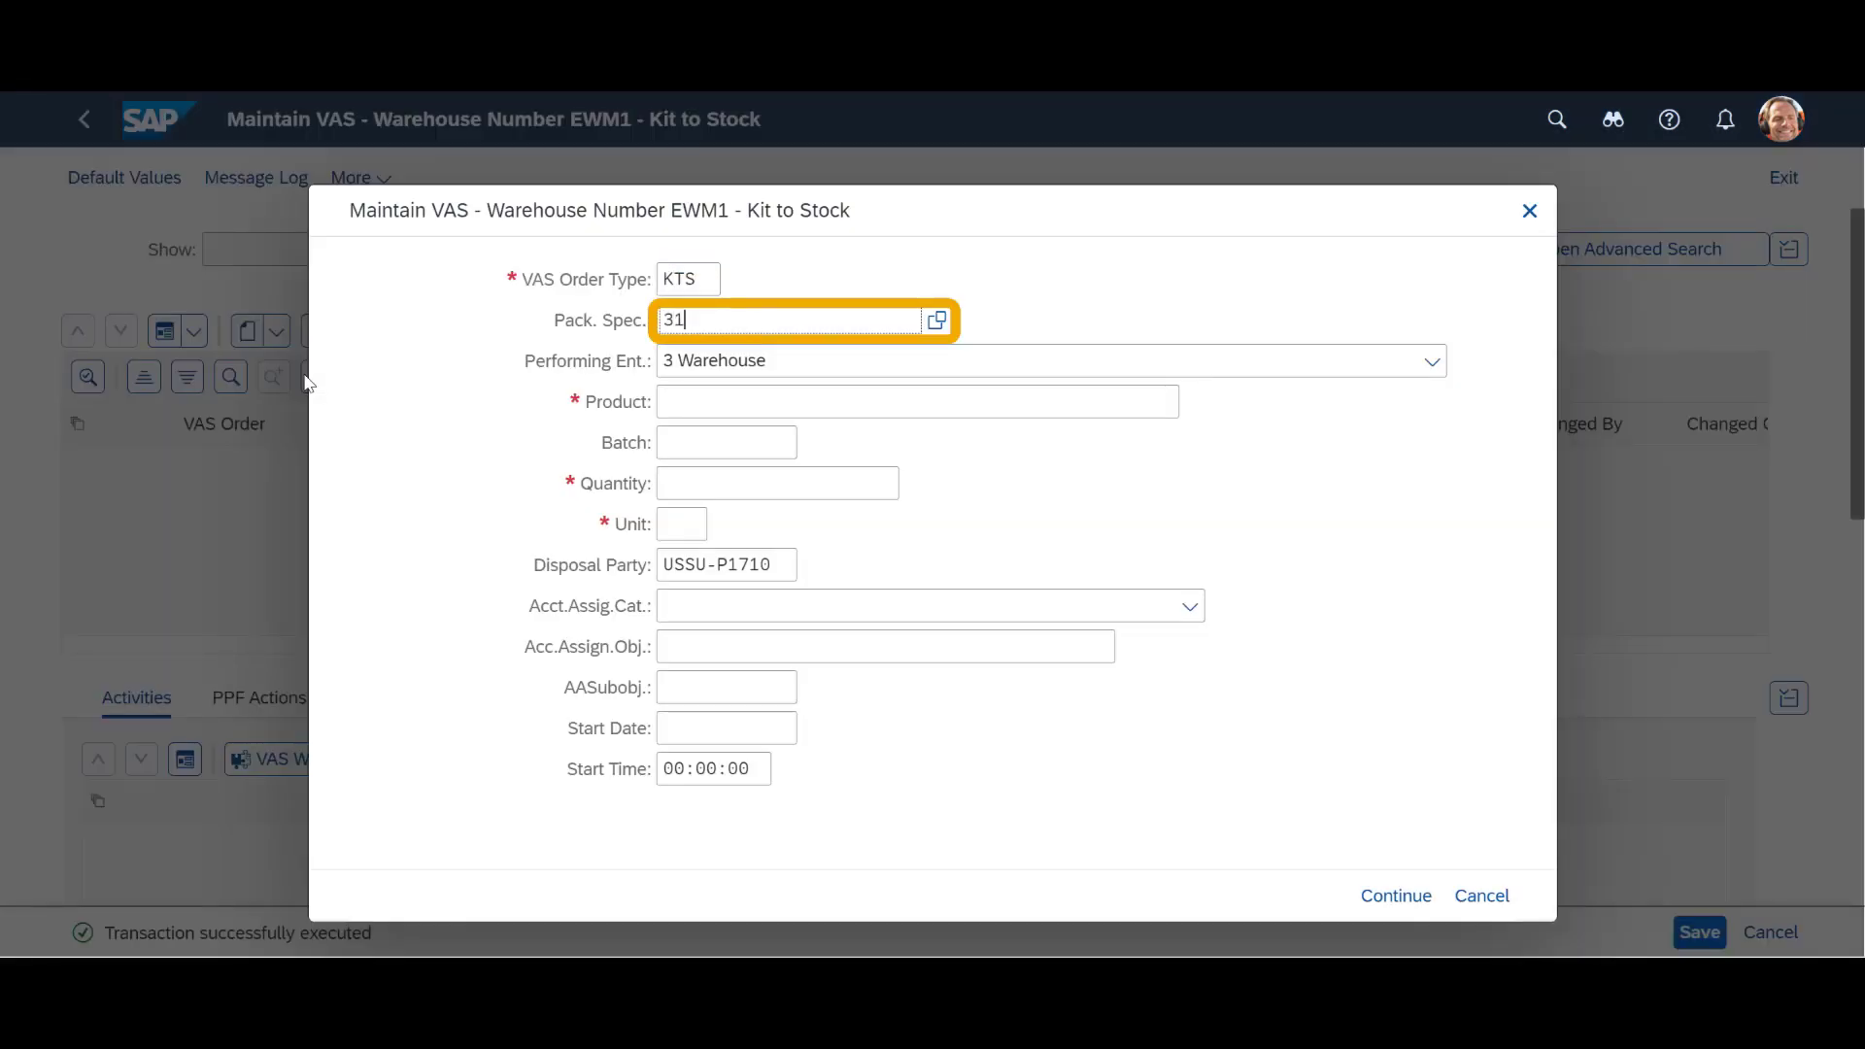
{"action": "key", "text": "Tab"}
{"action": "key", "text": "Tab"}
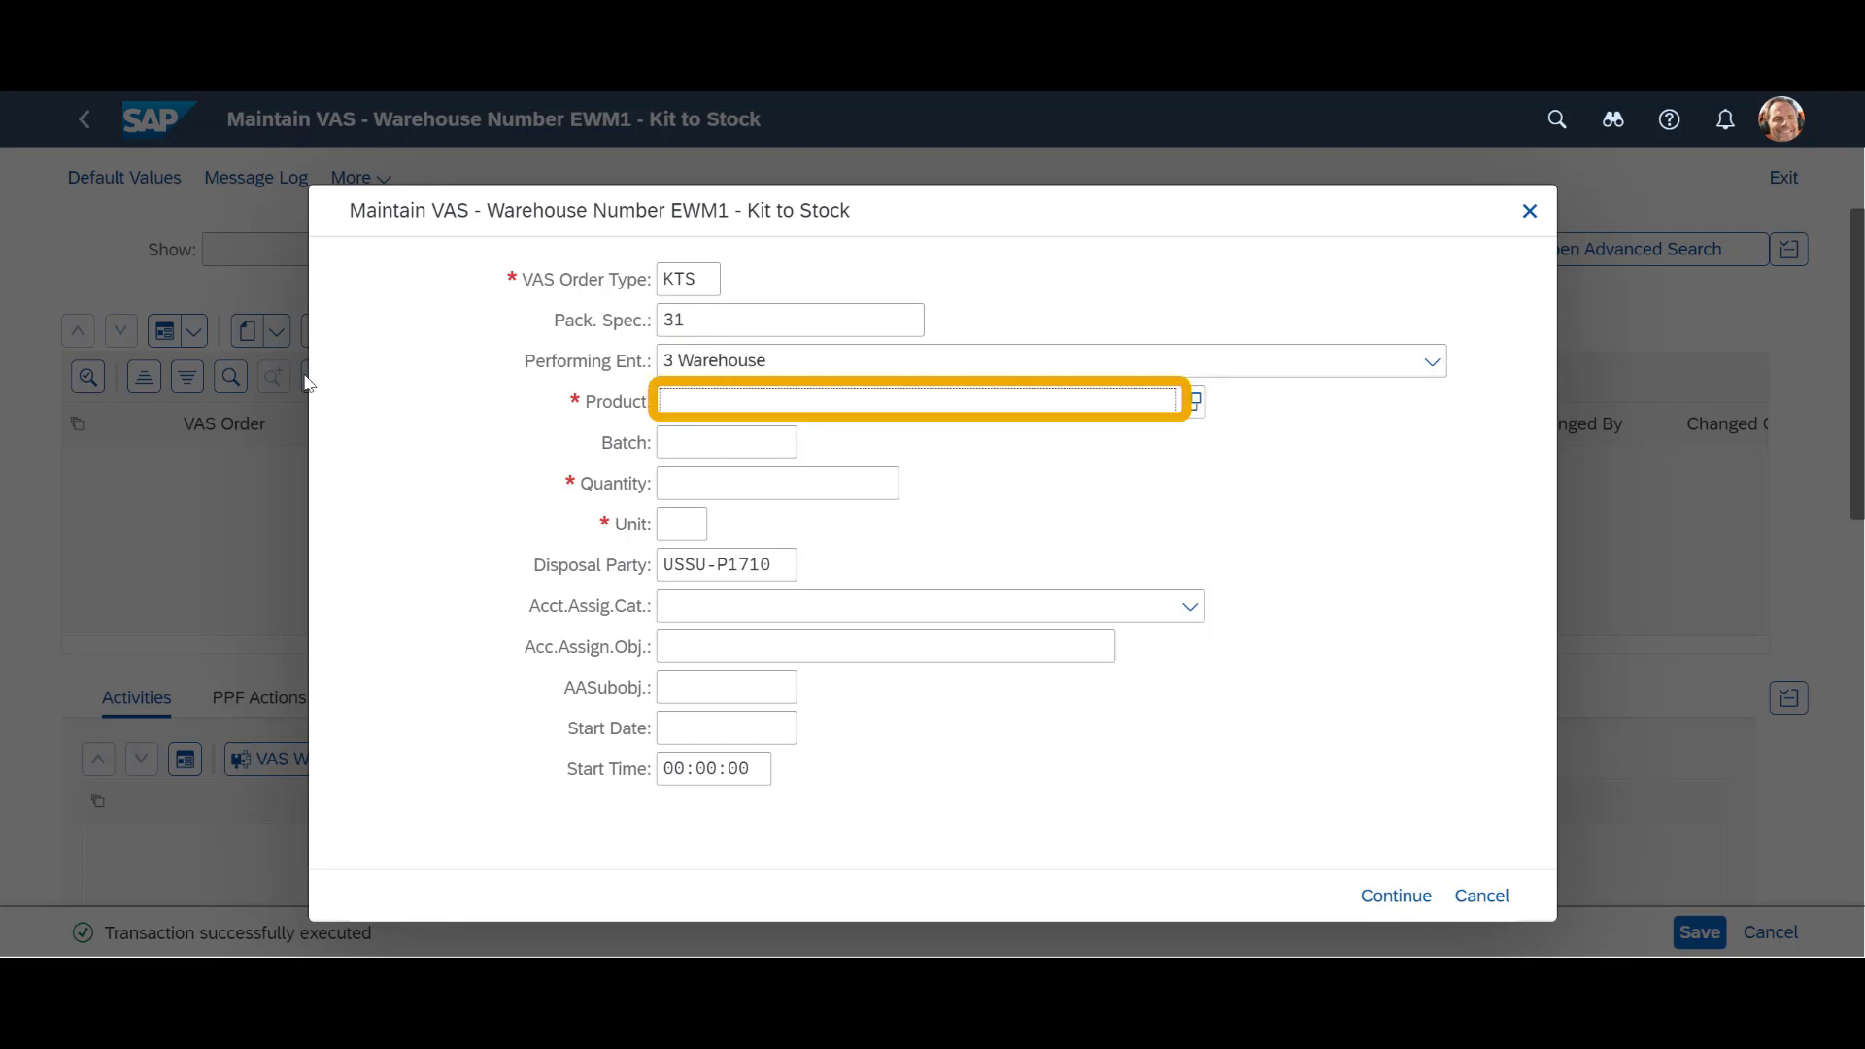
Enter product KITS-HEADER01 with quantity 5 PC and create the order.
{"action": "type", "text": "KITS-HEADER01"}
{"action": "key", "text": "Tab"}
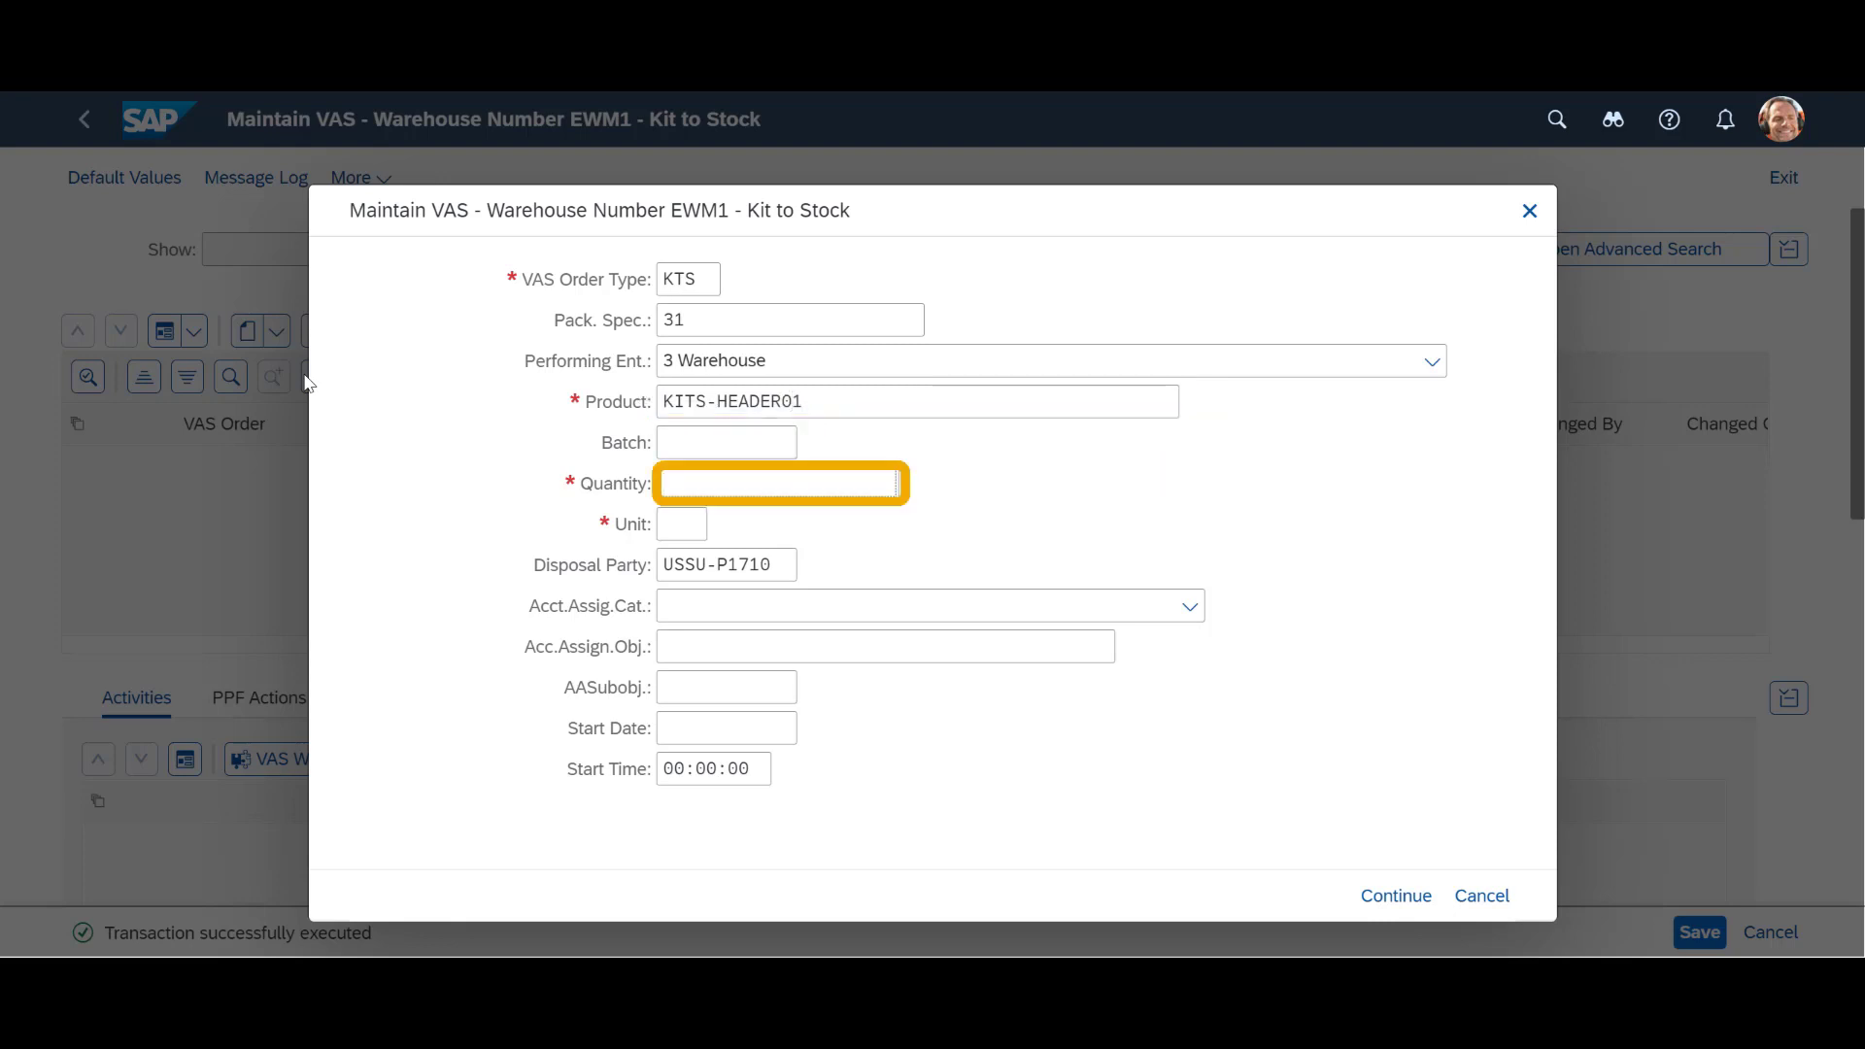
{"action": "type", "text": "5"}
{"action": "key", "text": "Tab"}
{"action": "type", "text": "PC"}
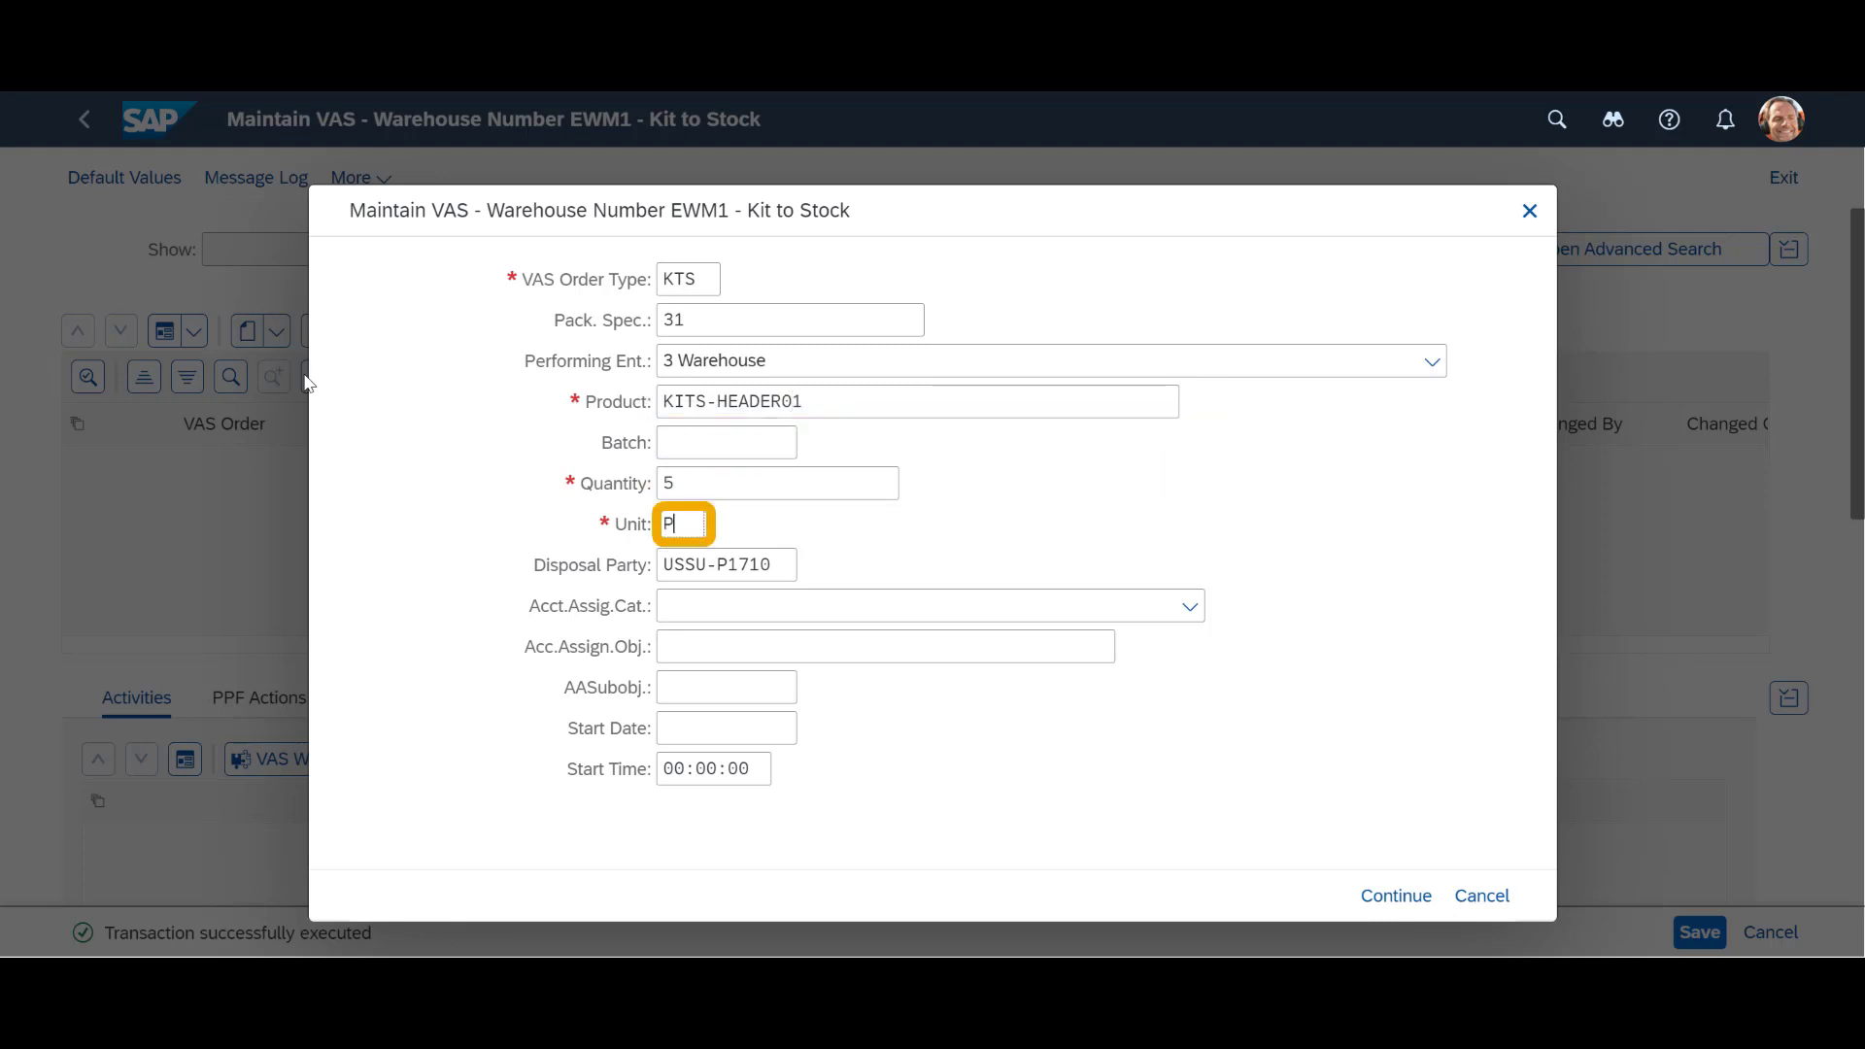
{"action": "key", "text": "Tab"}
{"action": "key", "text": "Tab"}
{"action": "left_click", "coordinate": [1413, 896]}
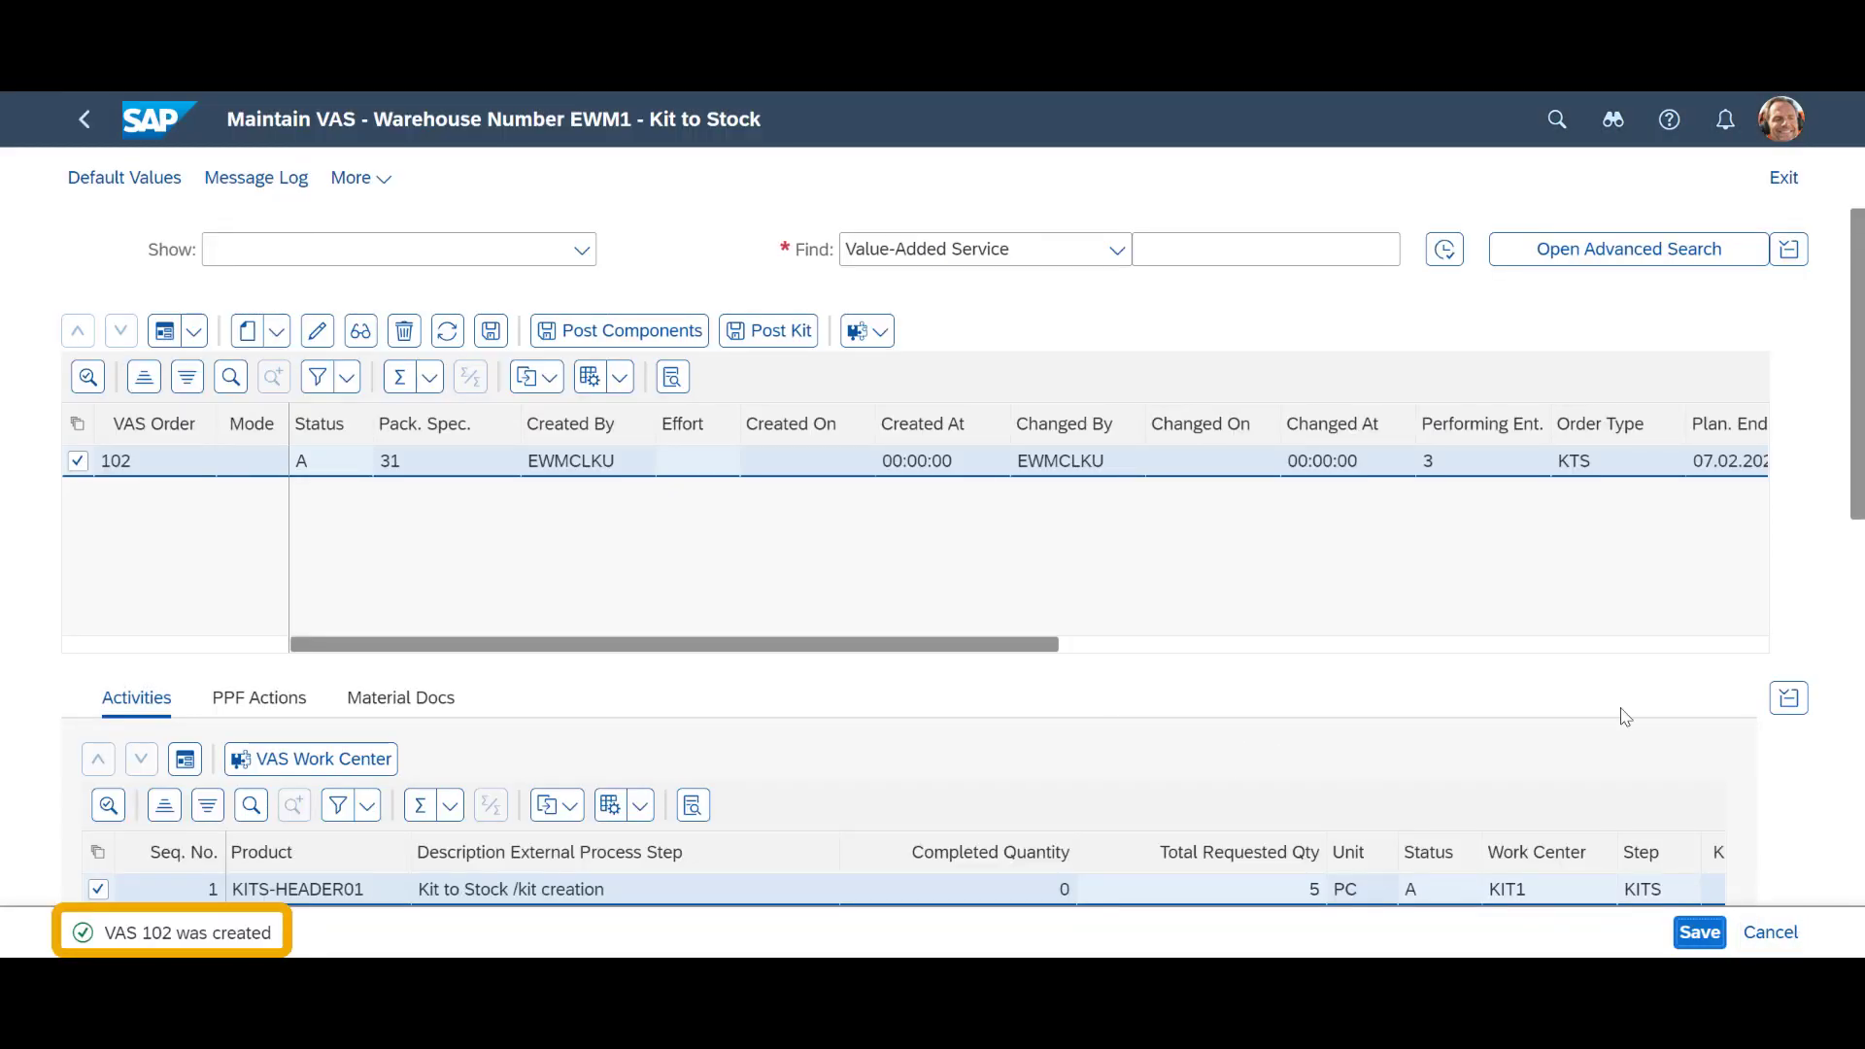
Display the components' outbound warehouse request 15676 from VAS order 102.
{"action": "scroll", "coordinate": [1627, 719], "scroll_direction": "down", "scroll_amount": 5}
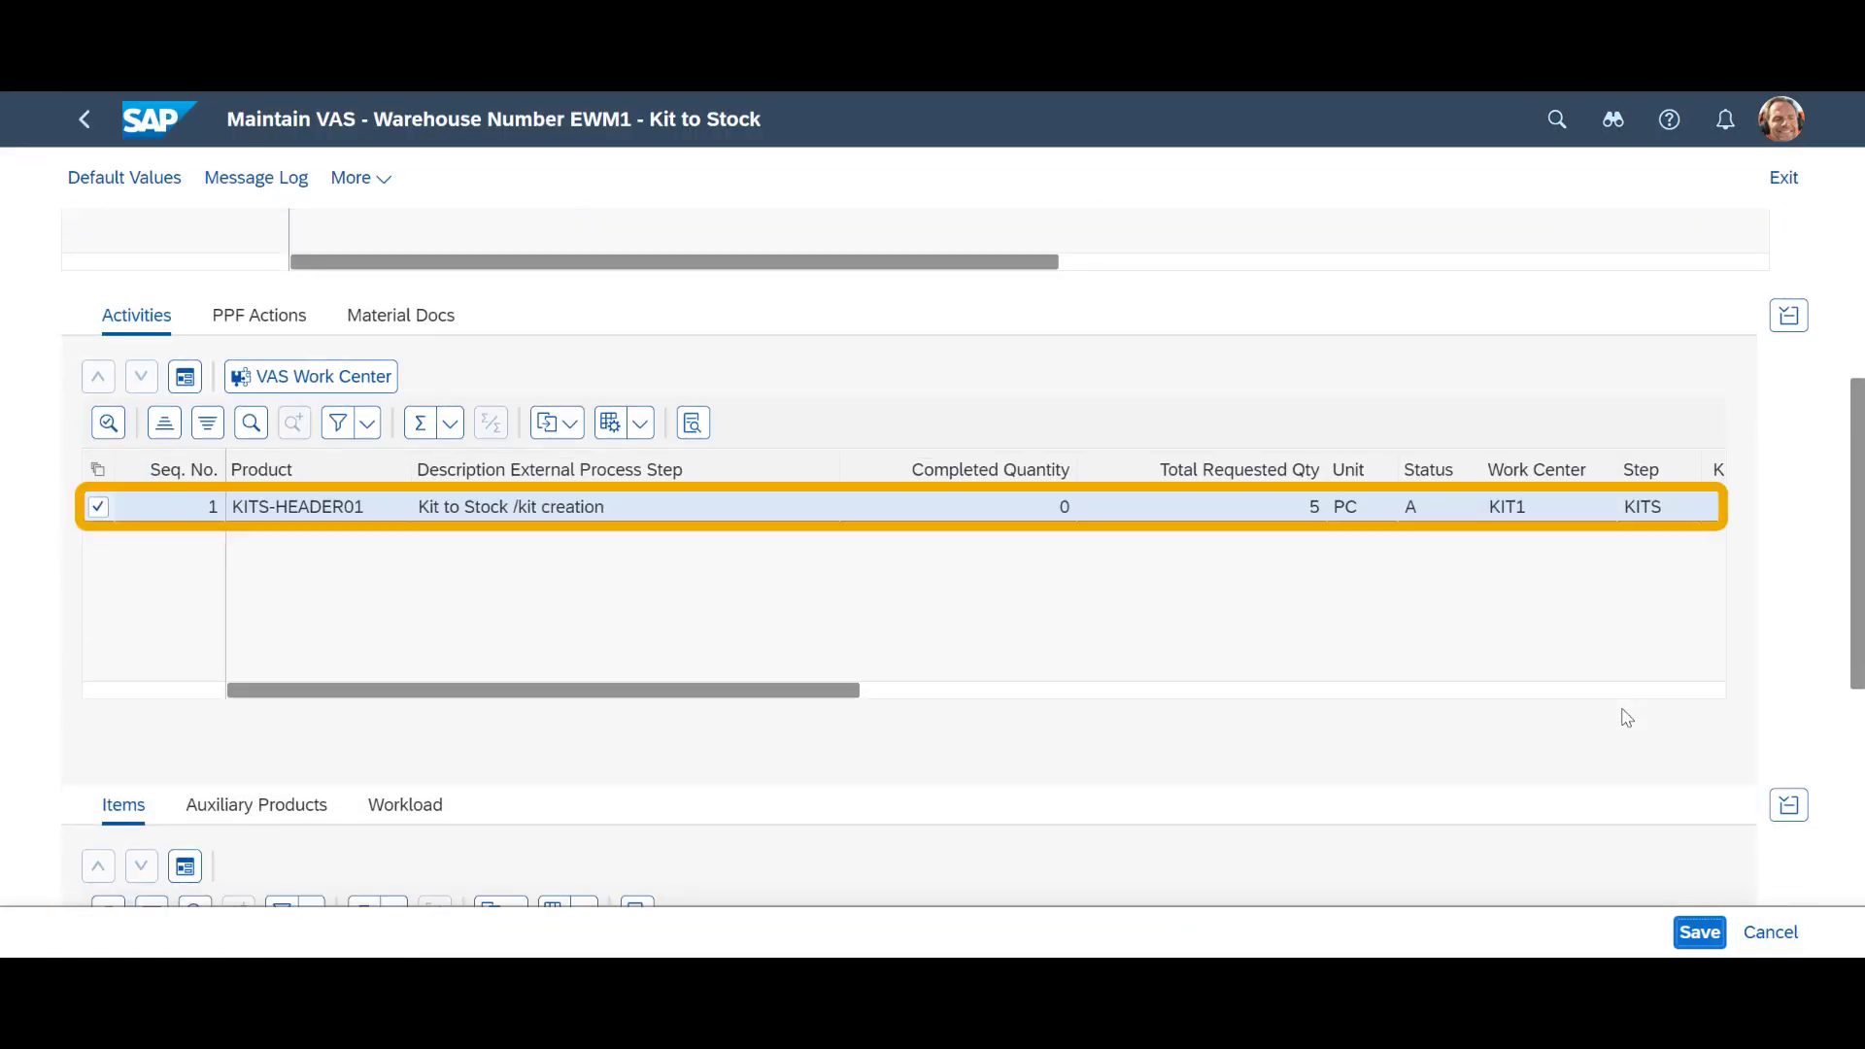
{"action": "scroll", "coordinate": [1627, 719], "scroll_direction": "down", "scroll_amount": 4}
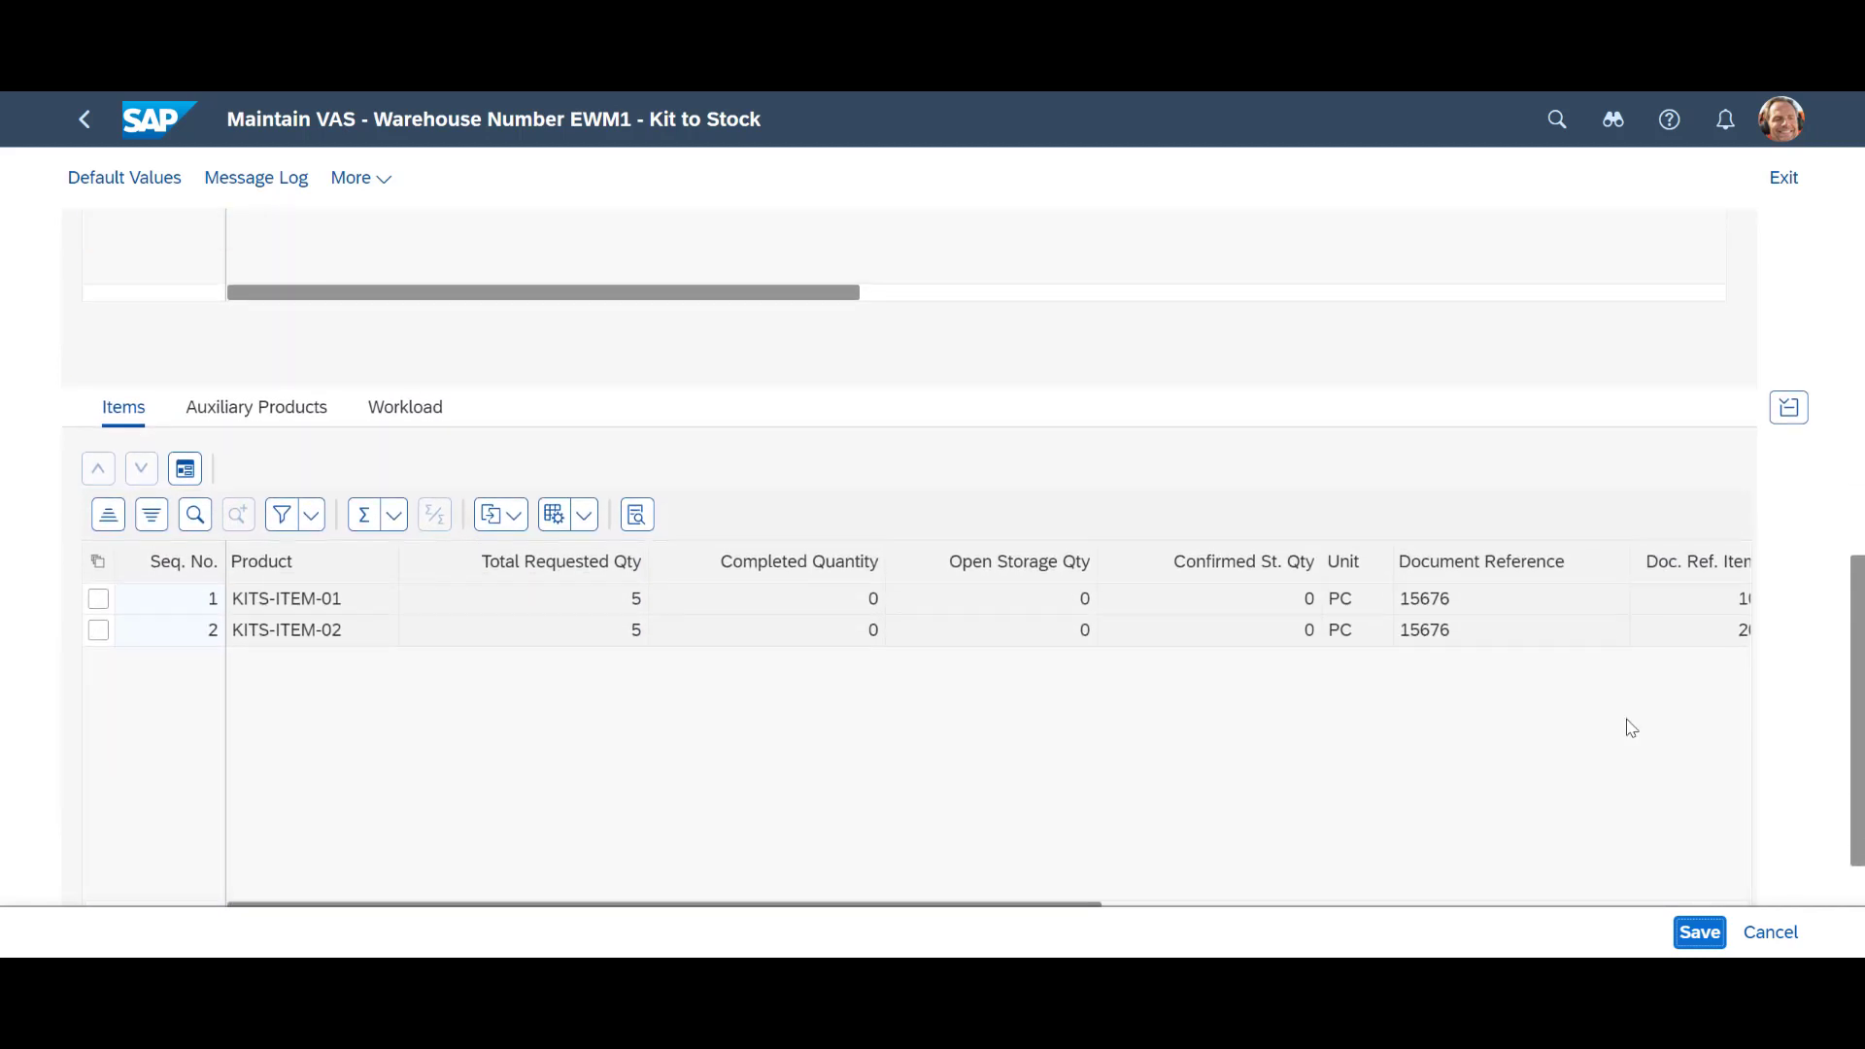
{"action": "scroll", "coordinate": [1631, 729], "scroll_direction": "down", "scroll_amount": 1}
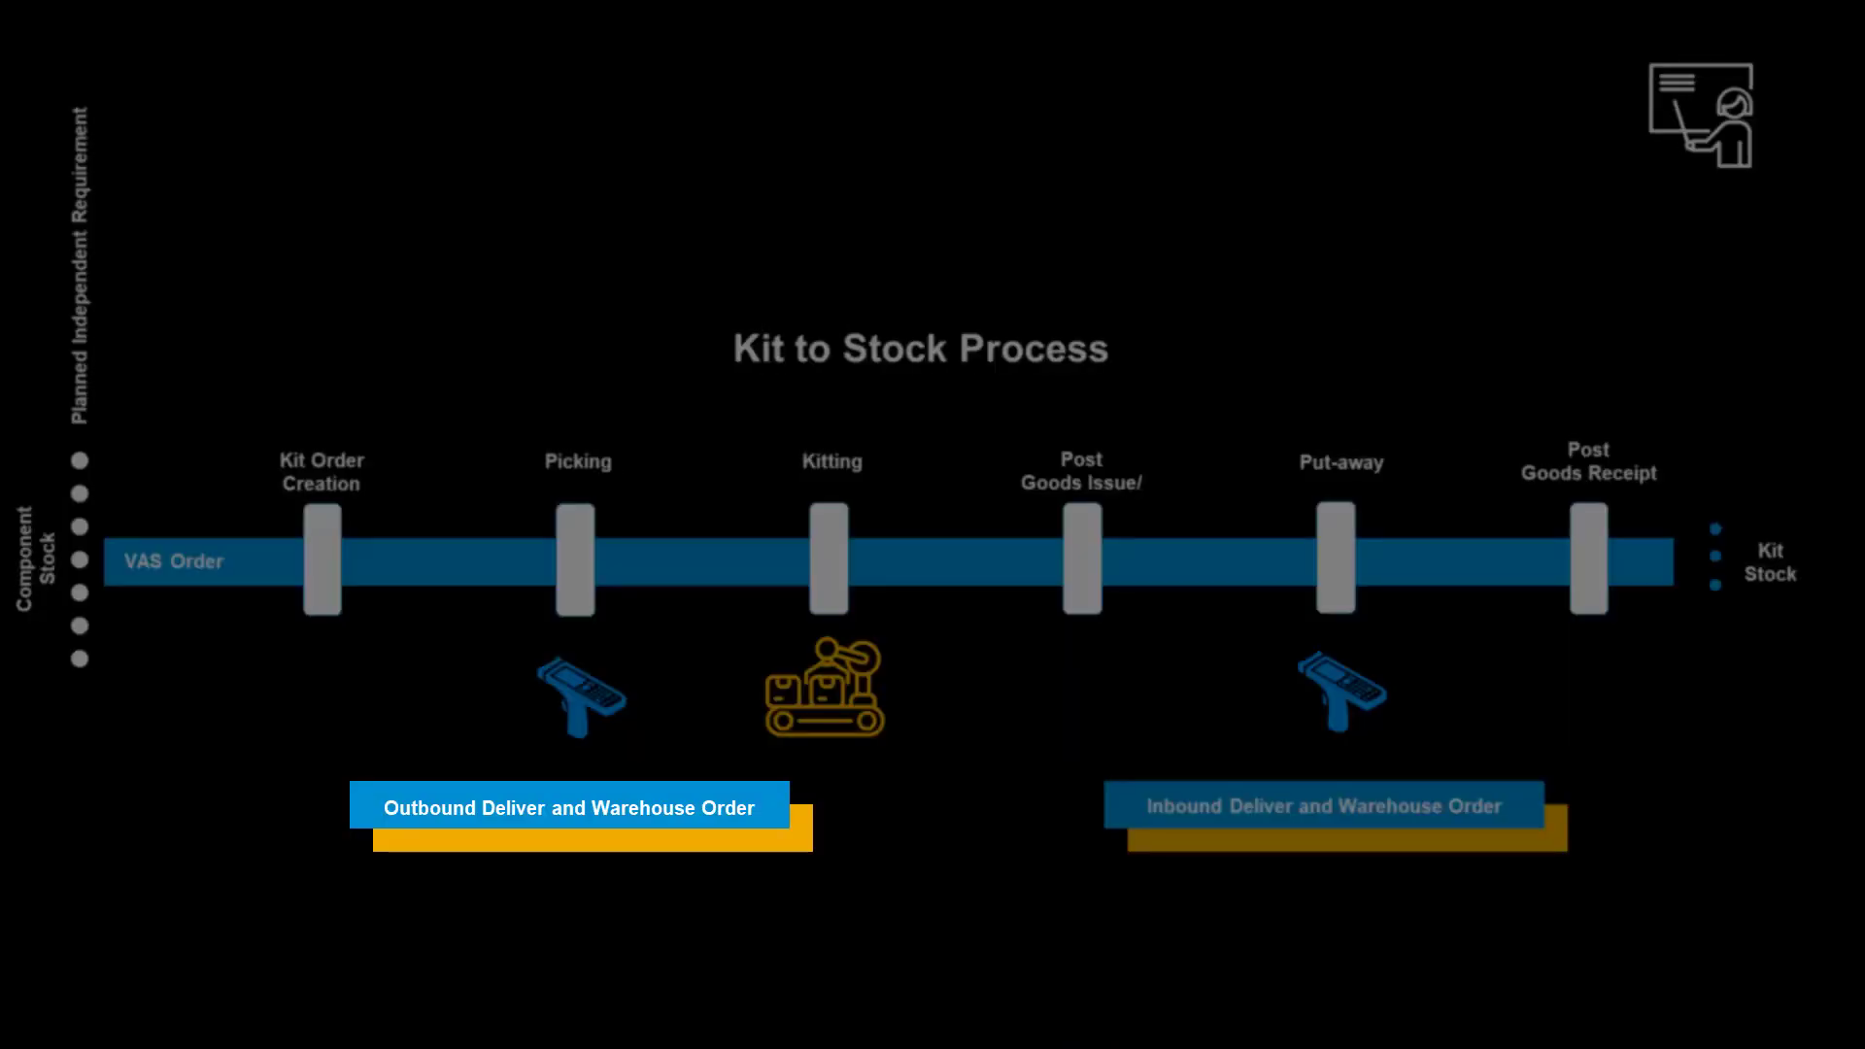
{"action": "left_click", "coordinate": [886, 330]}
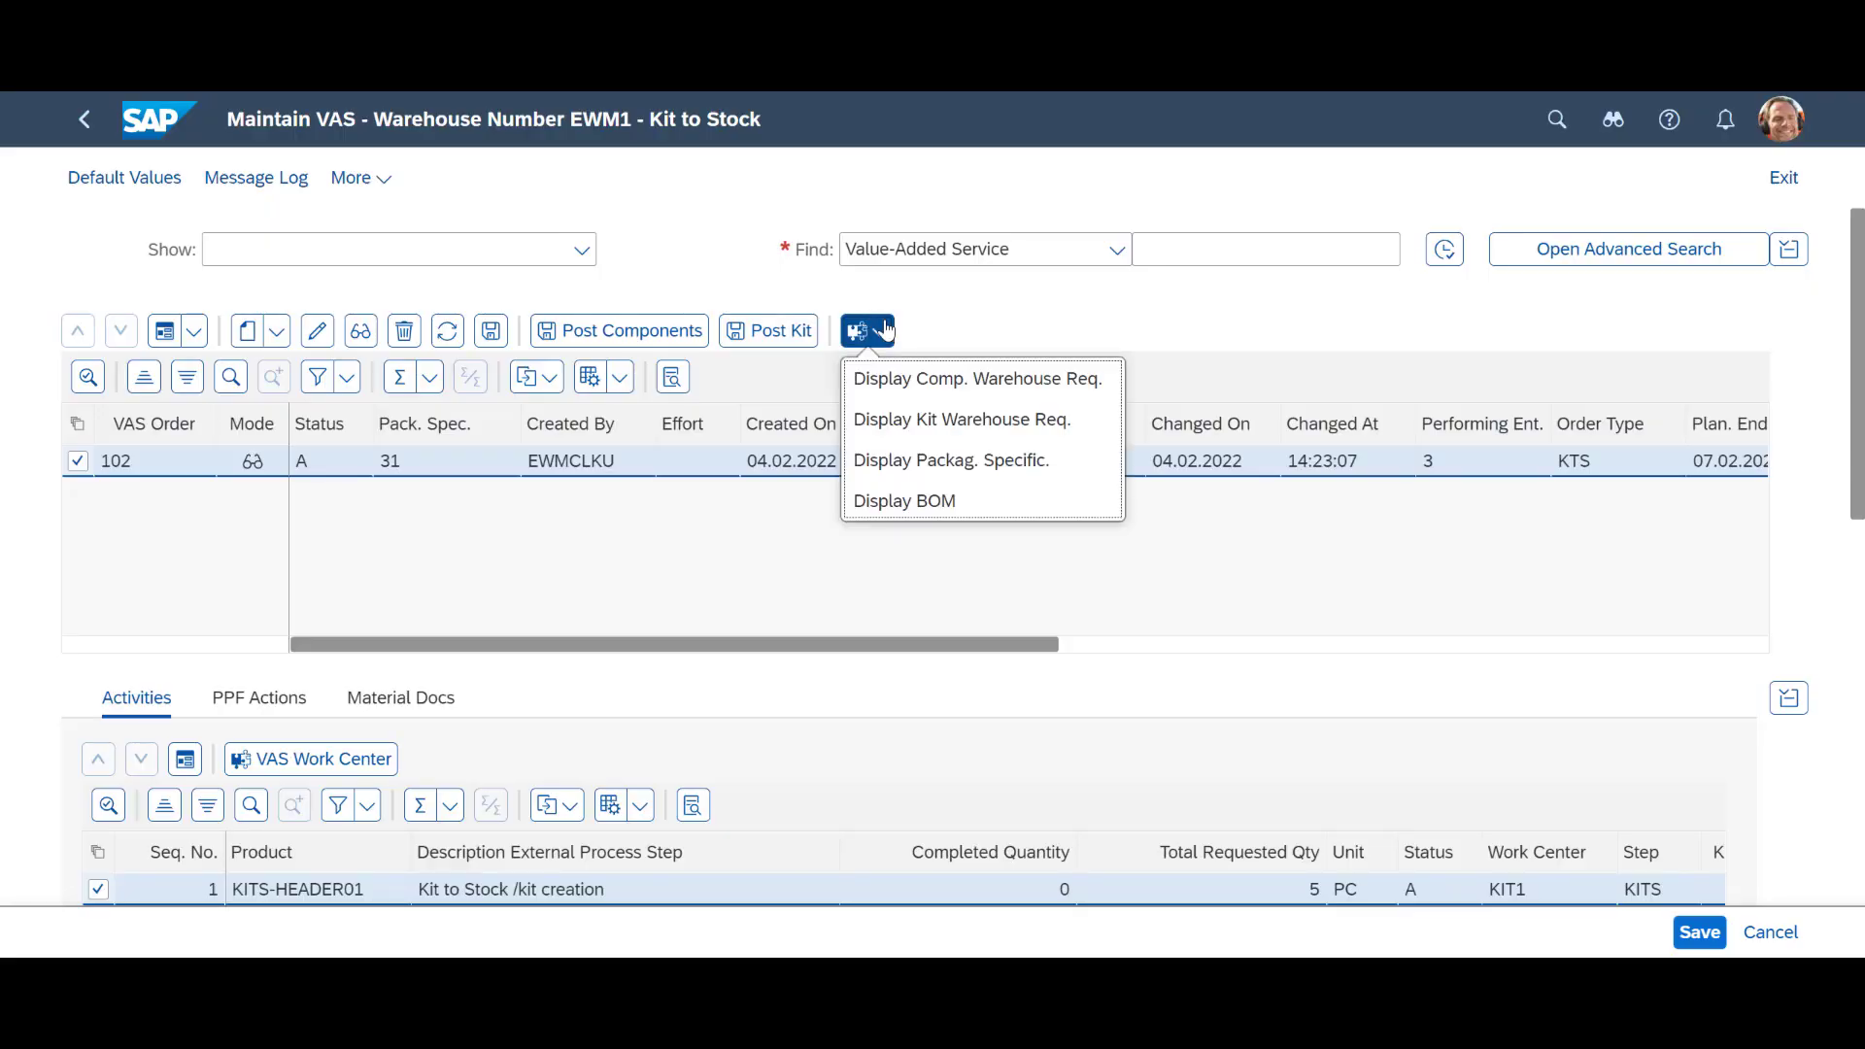
{"action": "left_click", "coordinate": [898, 393]}
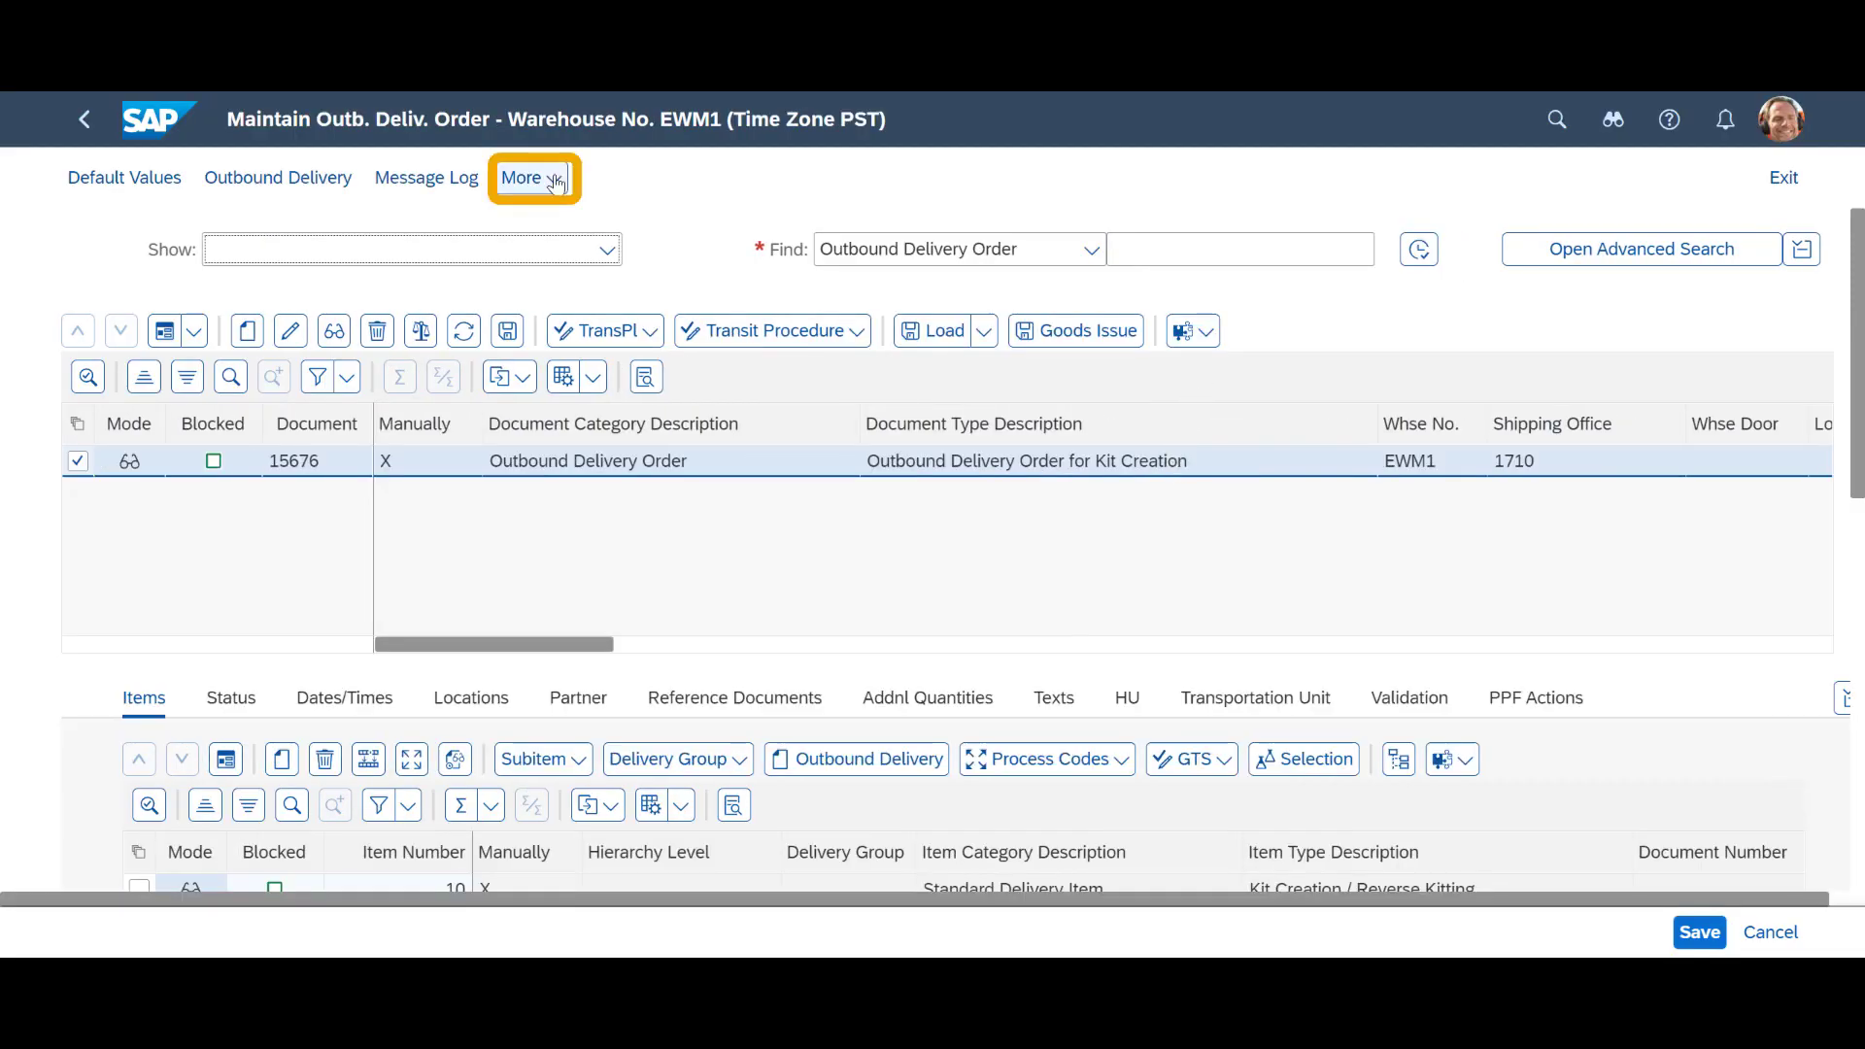
Launch stock-removal warehouse task creation for outbound delivery order 15676.
{"action": "left_click", "coordinate": [554, 182]}
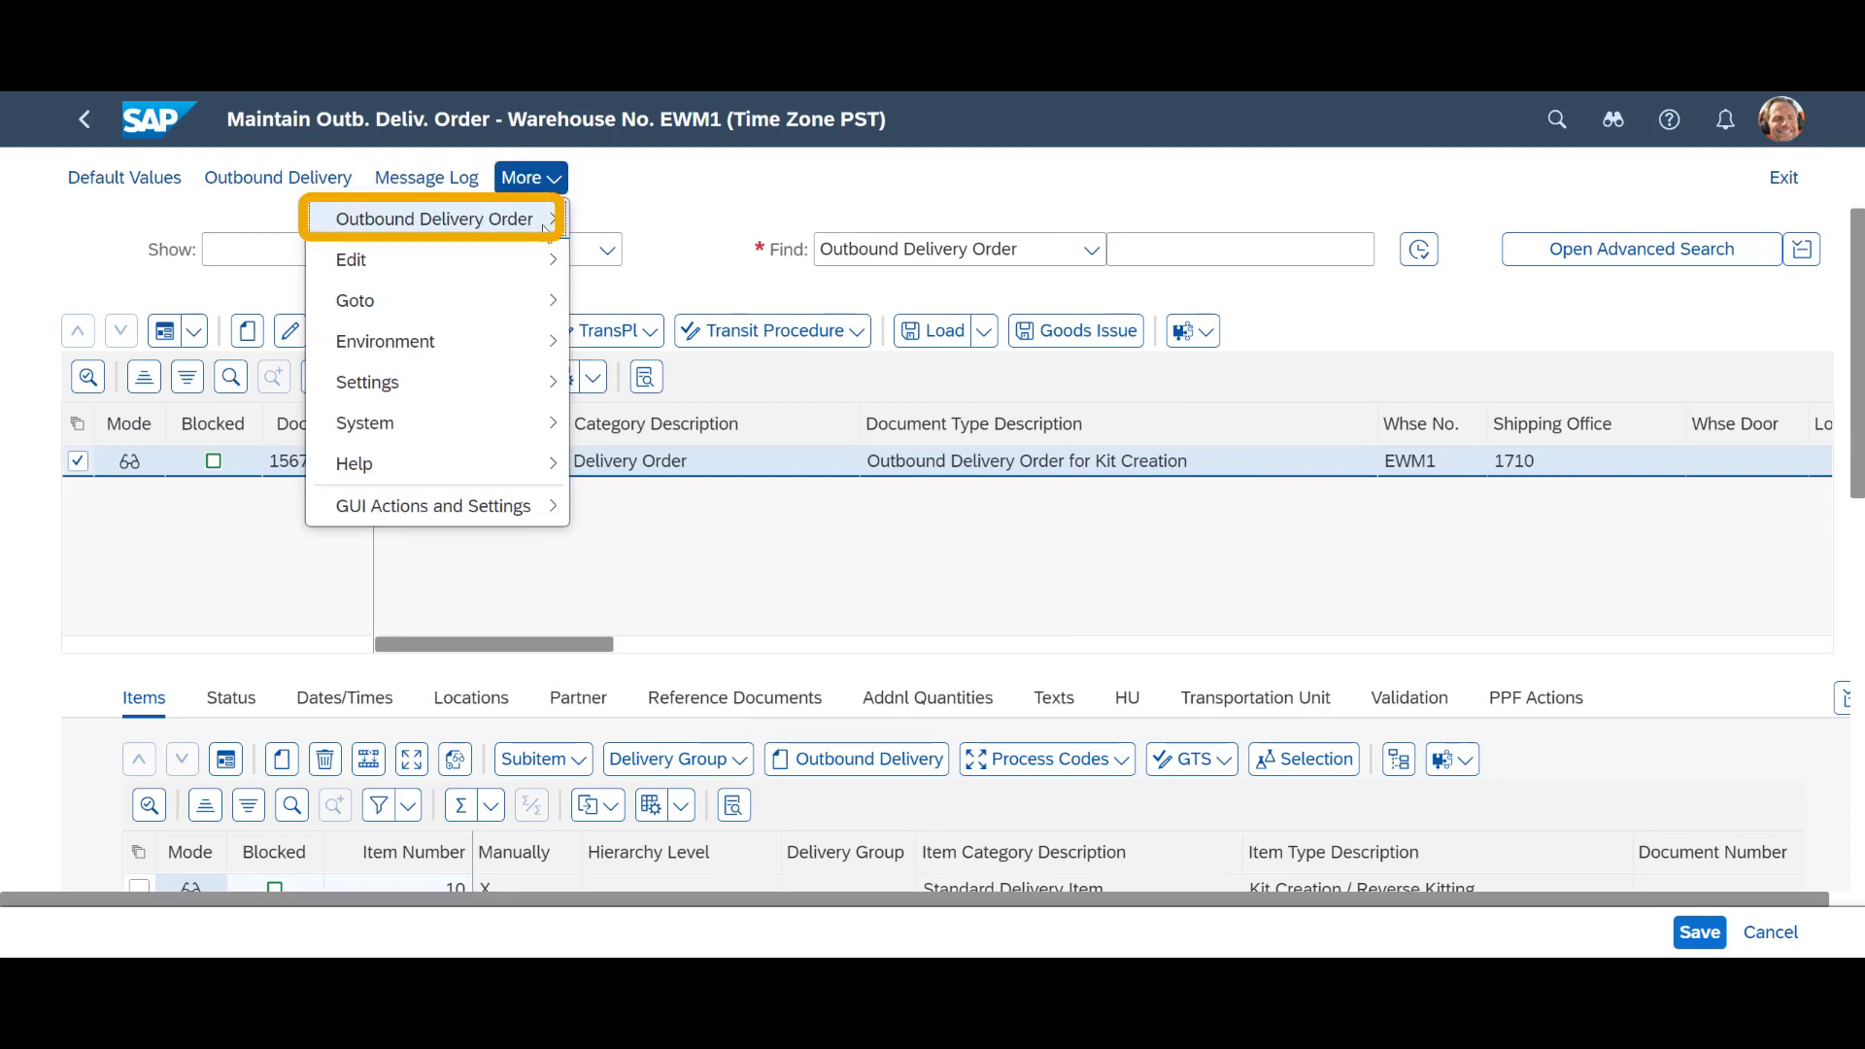
{"action": "left_click", "coordinate": [544, 219]}
{"action": "left_click", "coordinate": [638, 272]}
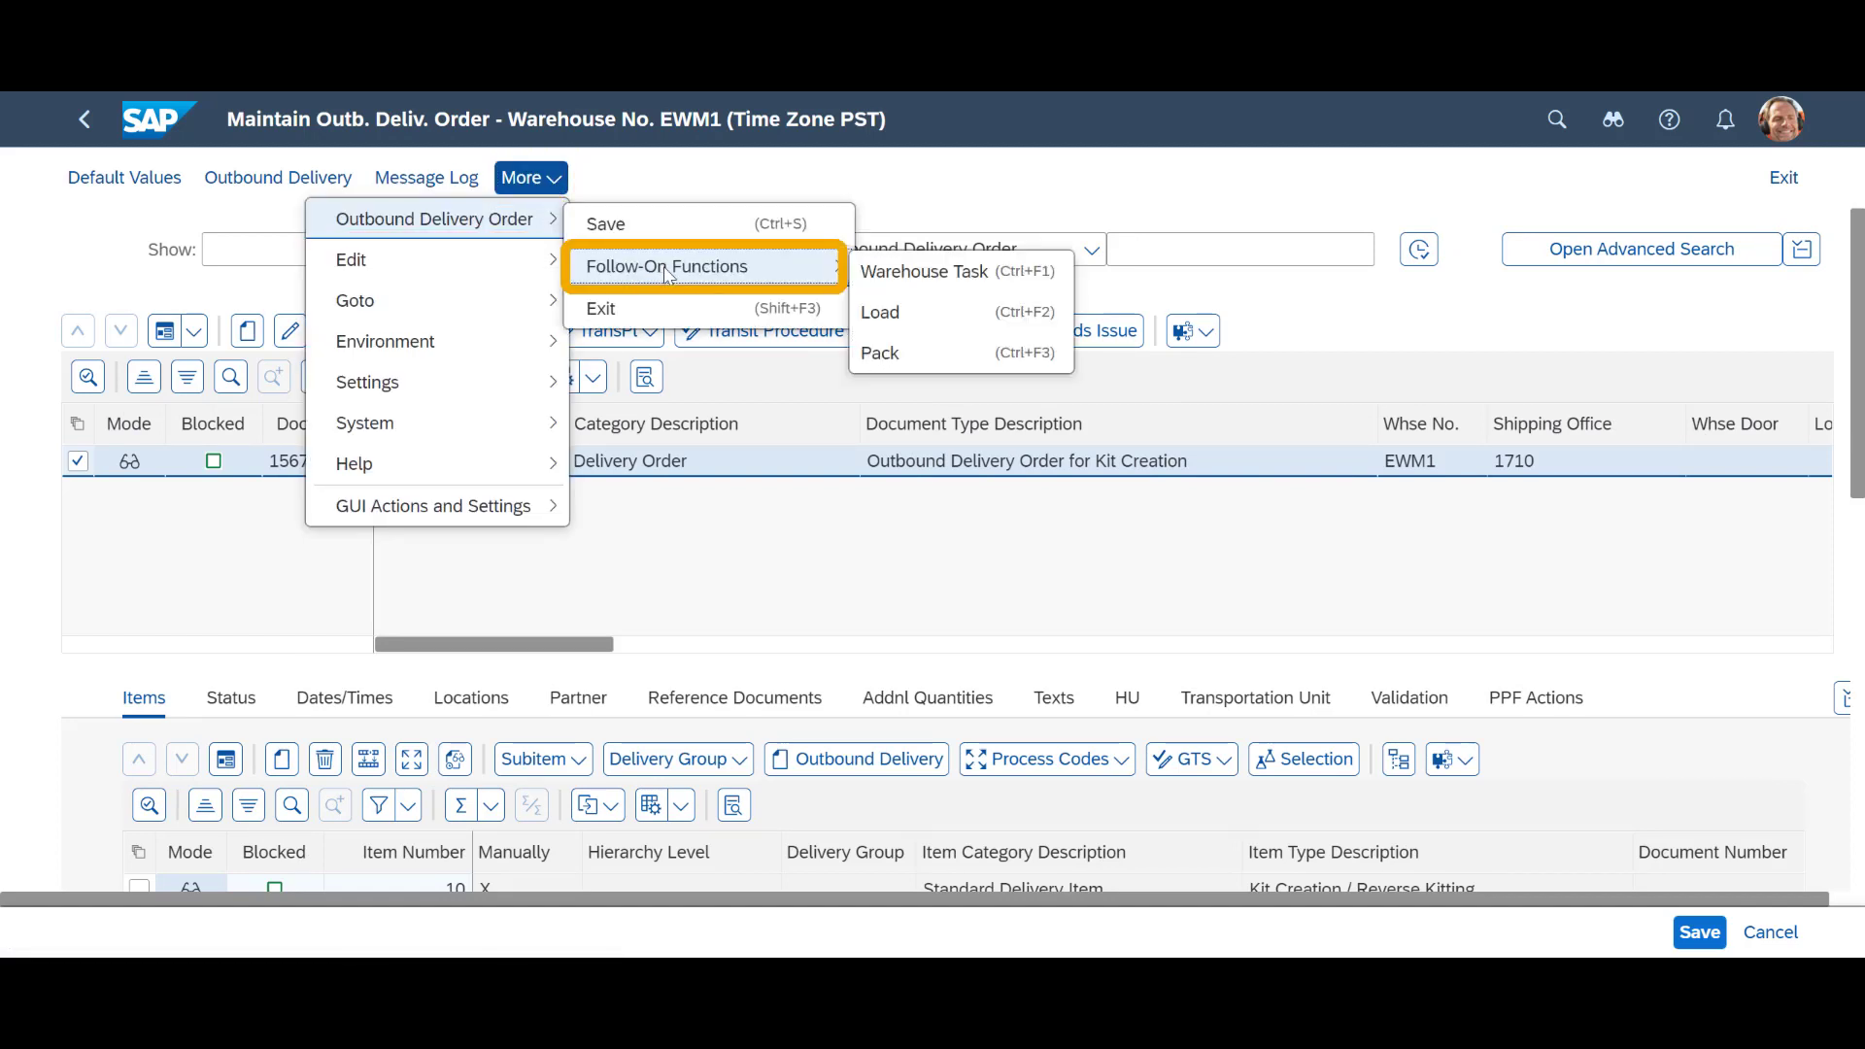
{"action": "left_click", "coordinate": [928, 268]}
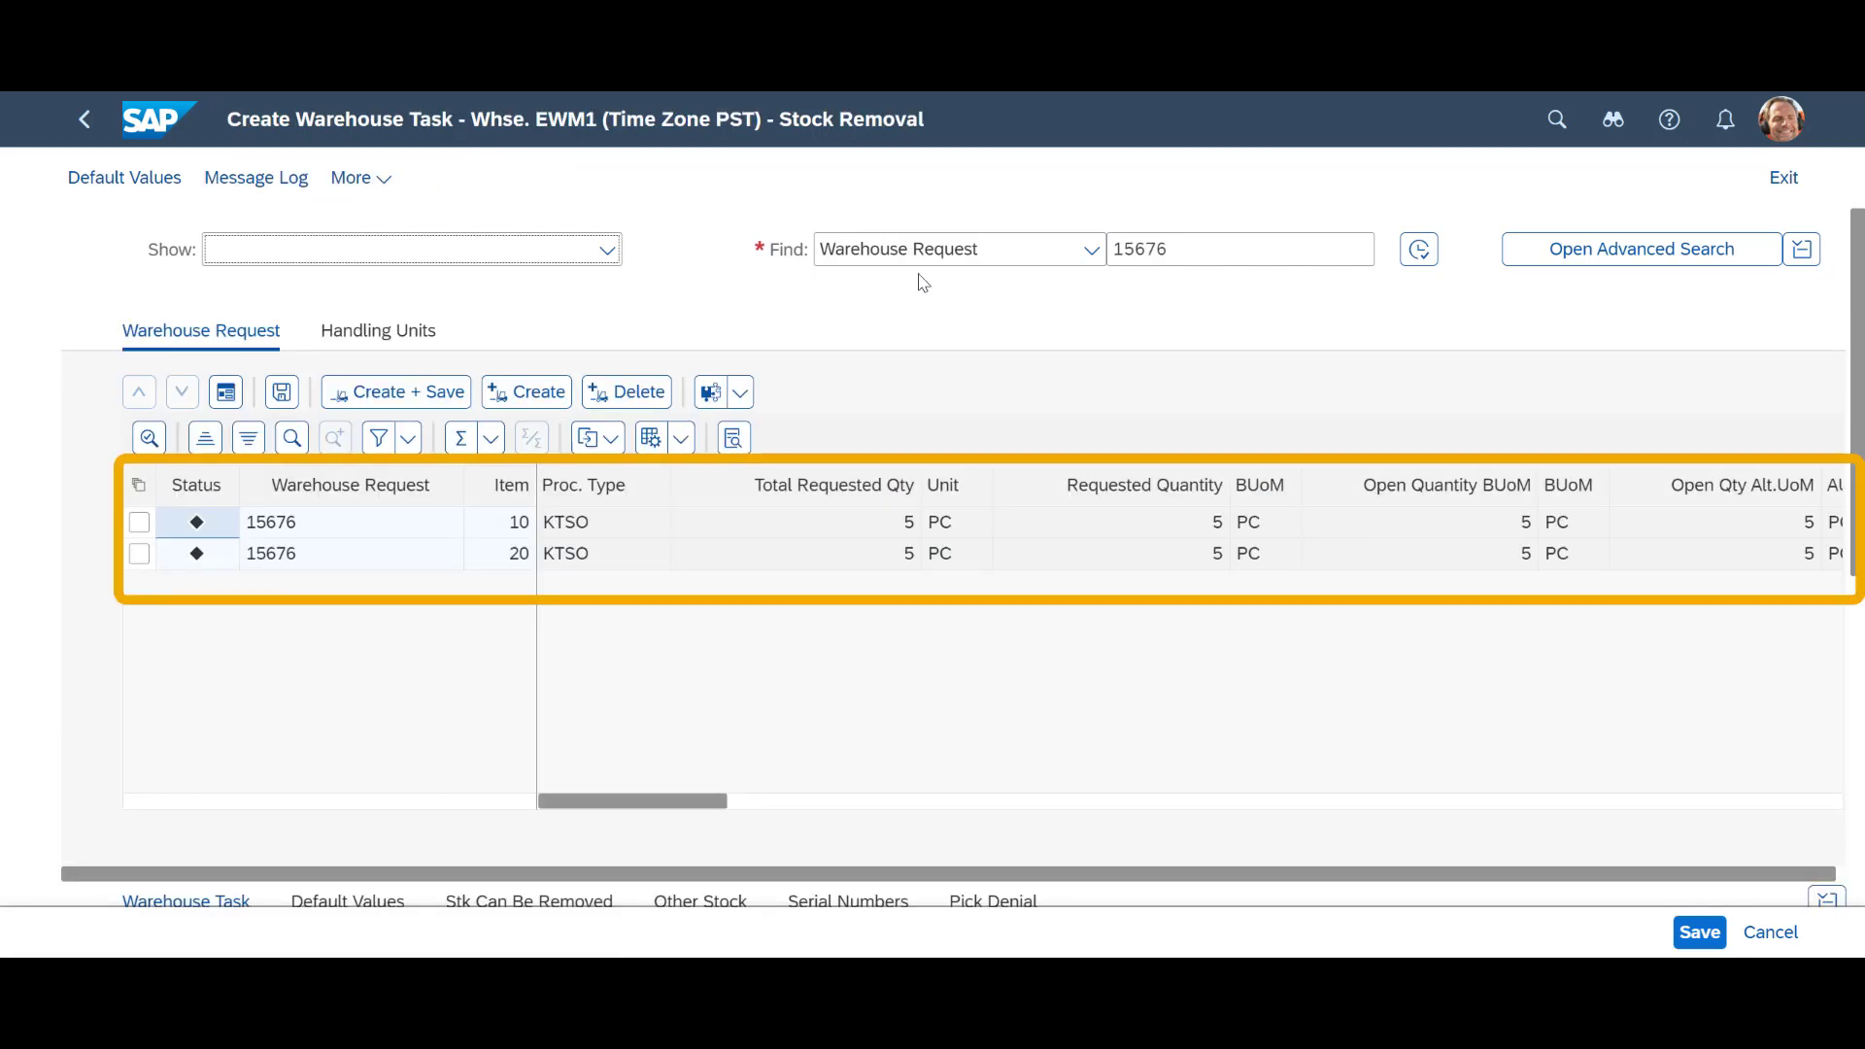
Select request items 10 and 20 and create and save their warehouse tasks.
{"action": "left_click", "coordinate": [139, 485]}
{"action": "left_click", "coordinate": [172, 525]}
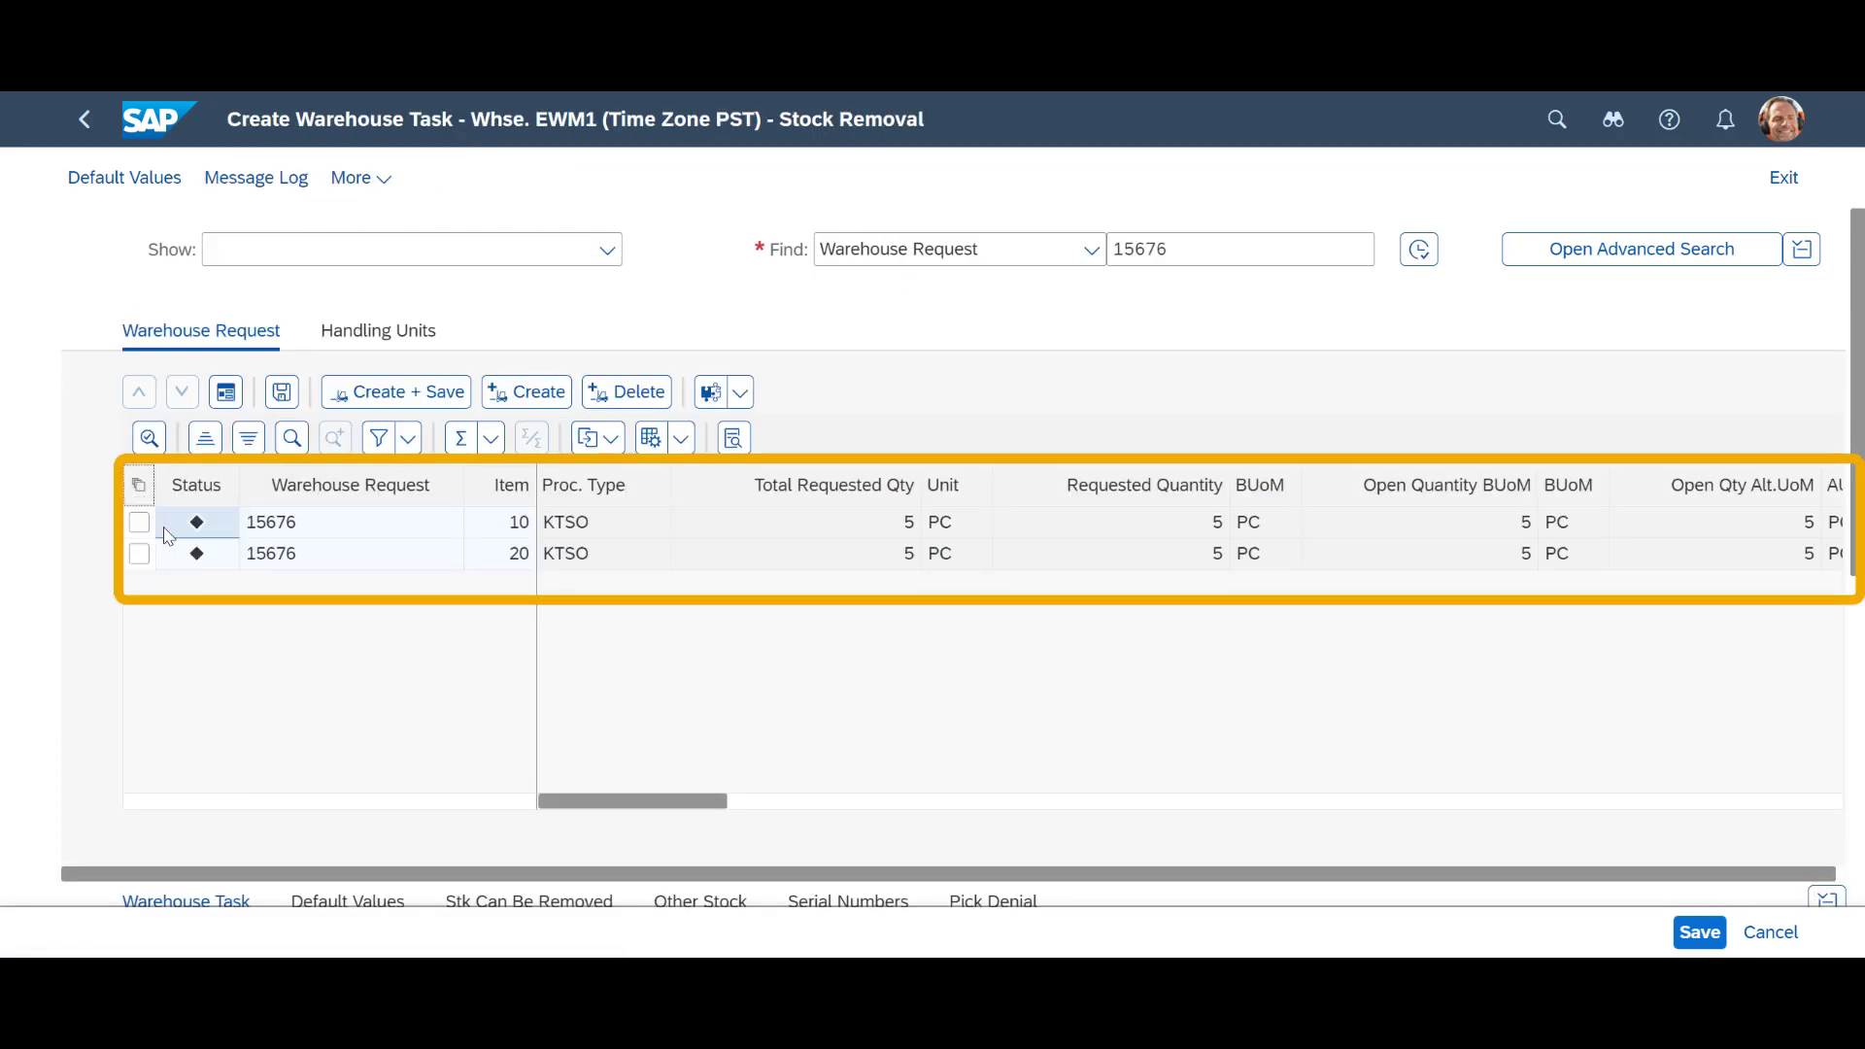
{"action": "left_click", "coordinate": [401, 392]}
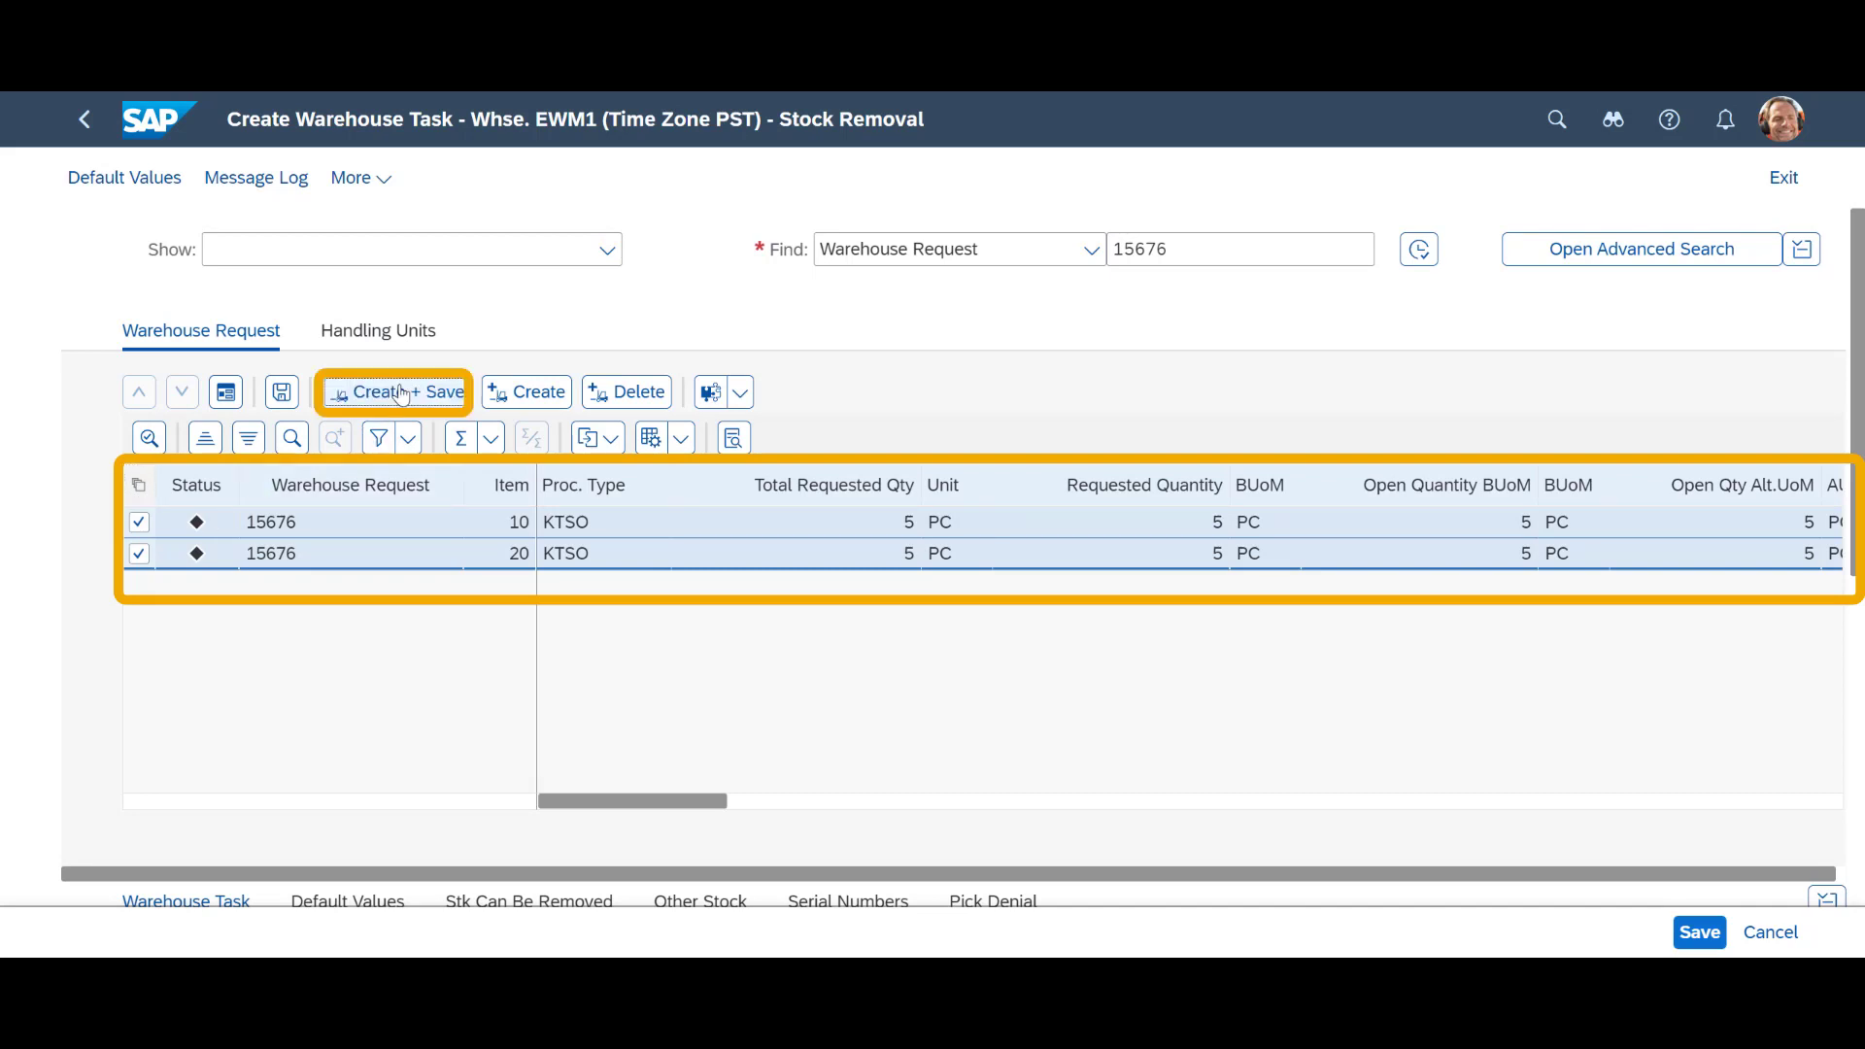
Go to warehouse task confirmation to bring up open warehouse order 2012165.
{"action": "left_click", "coordinate": [380, 181]}
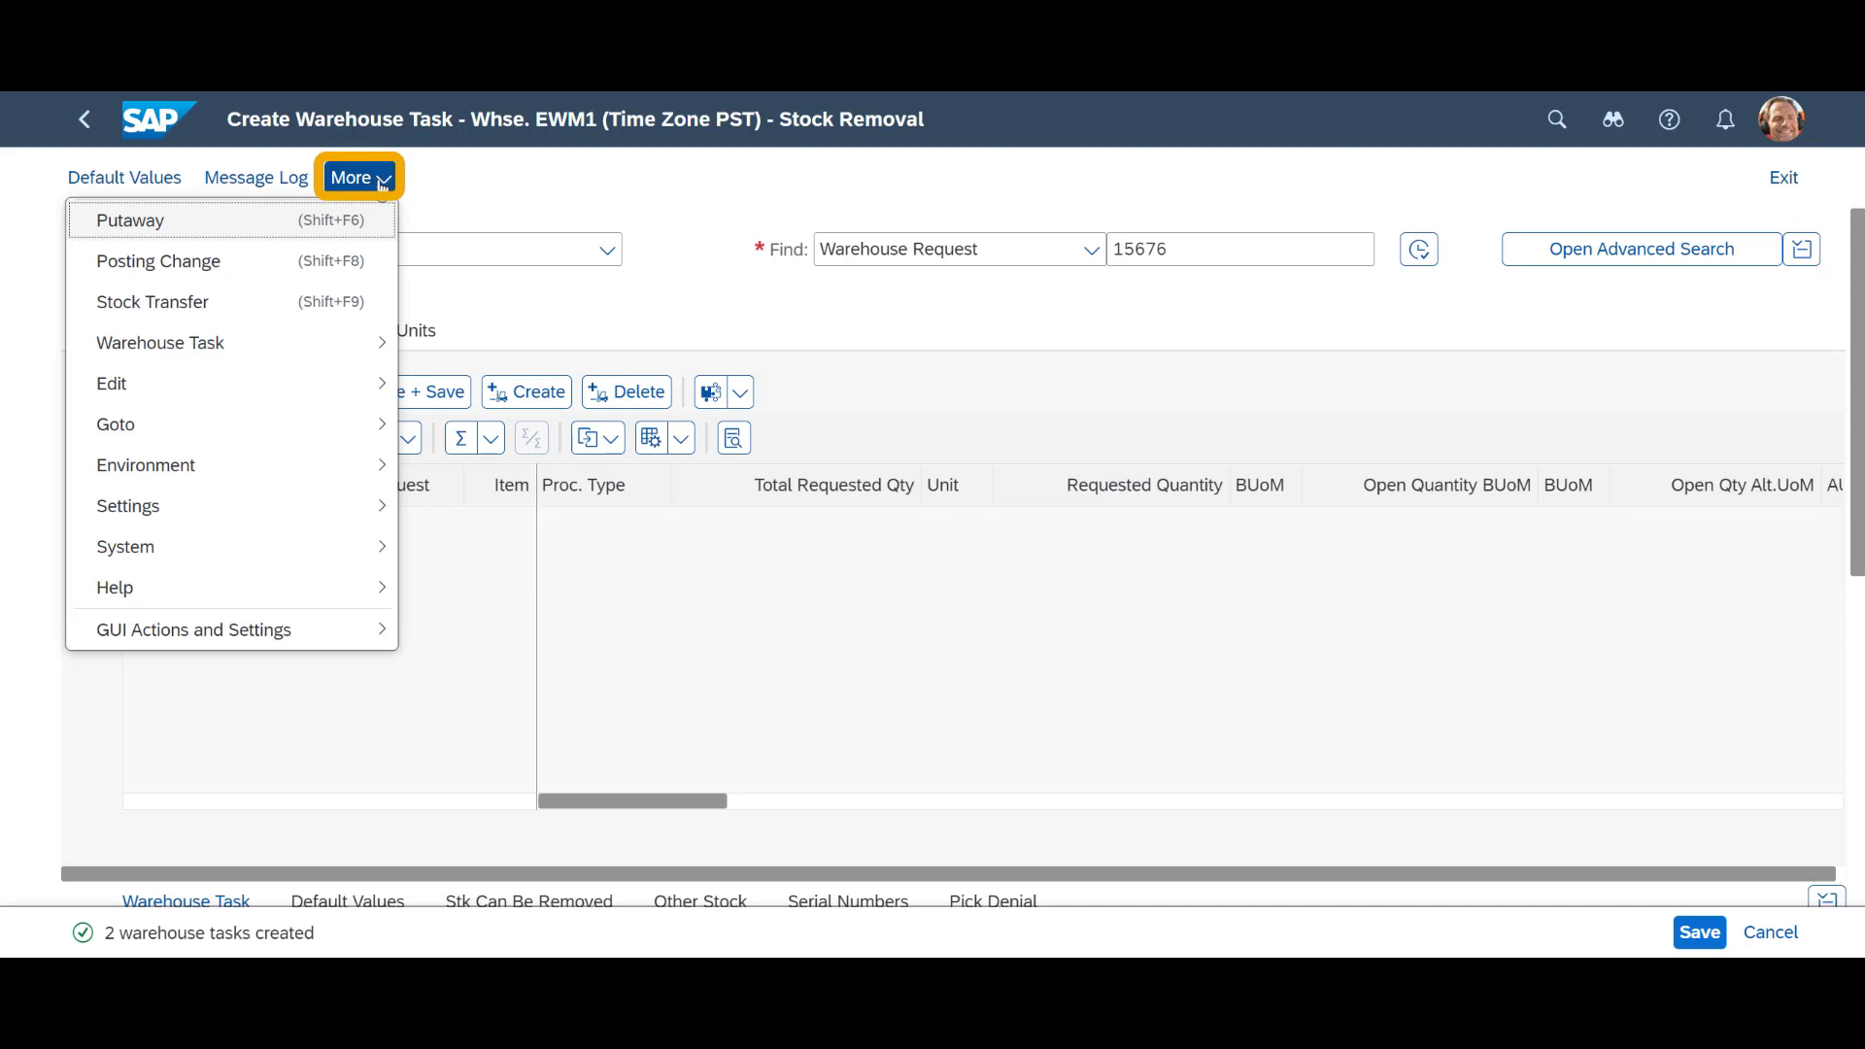
{"action": "mouse_move", "coordinate": [340, 342]}
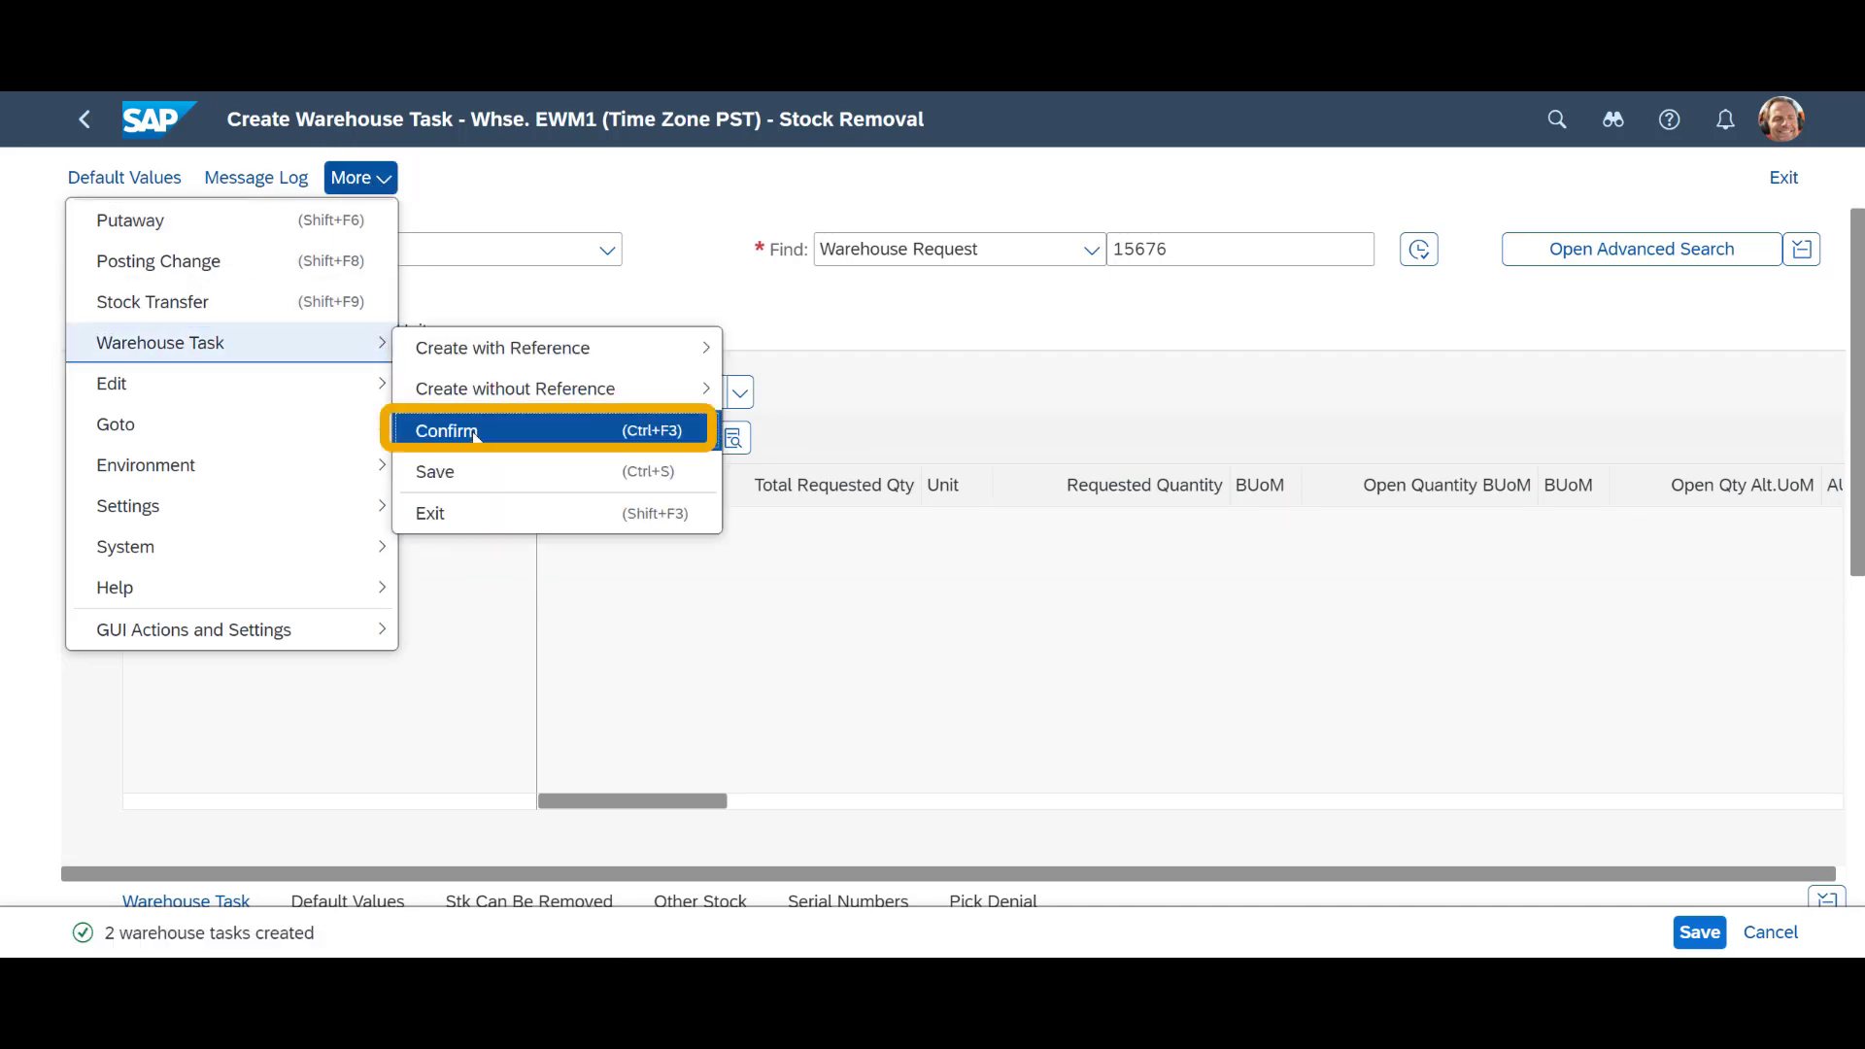
{"action": "left_click", "coordinate": [594, 427]}
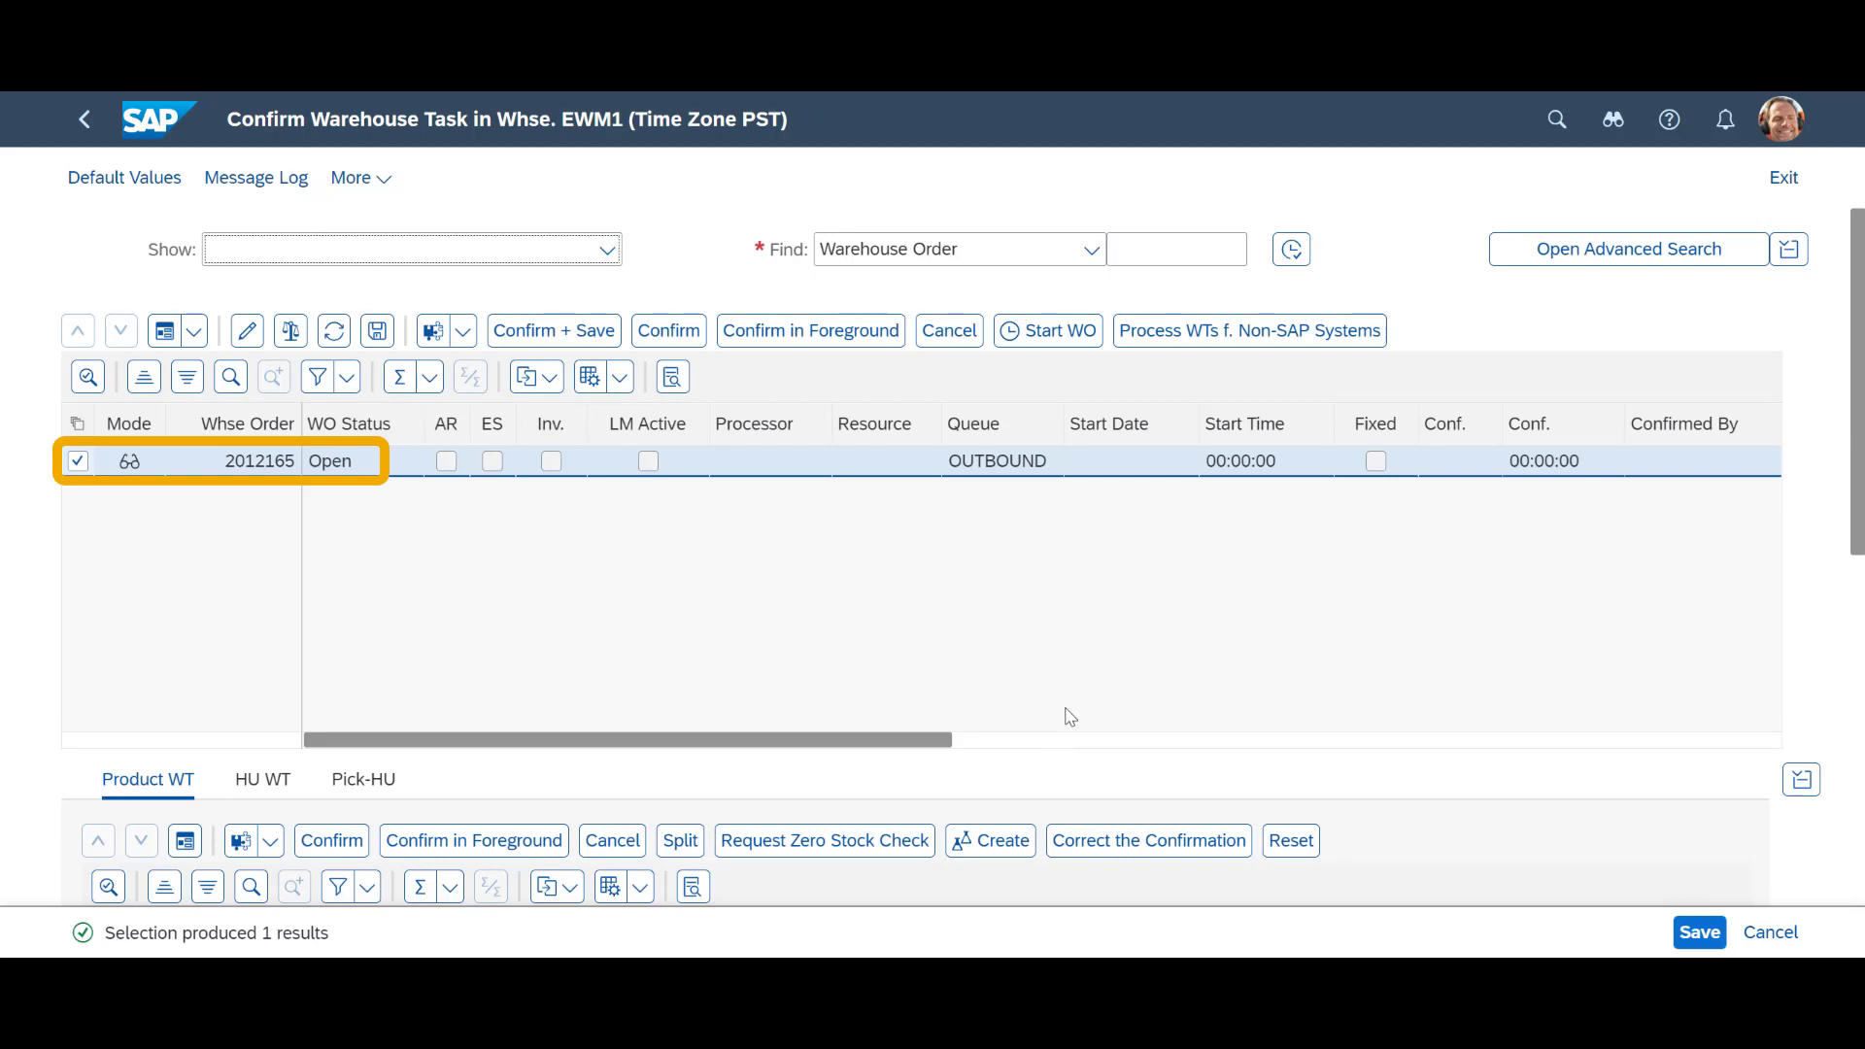
{"action": "scroll", "coordinate": [1236, 695], "scroll_direction": "down", "scroll_amount": 1}
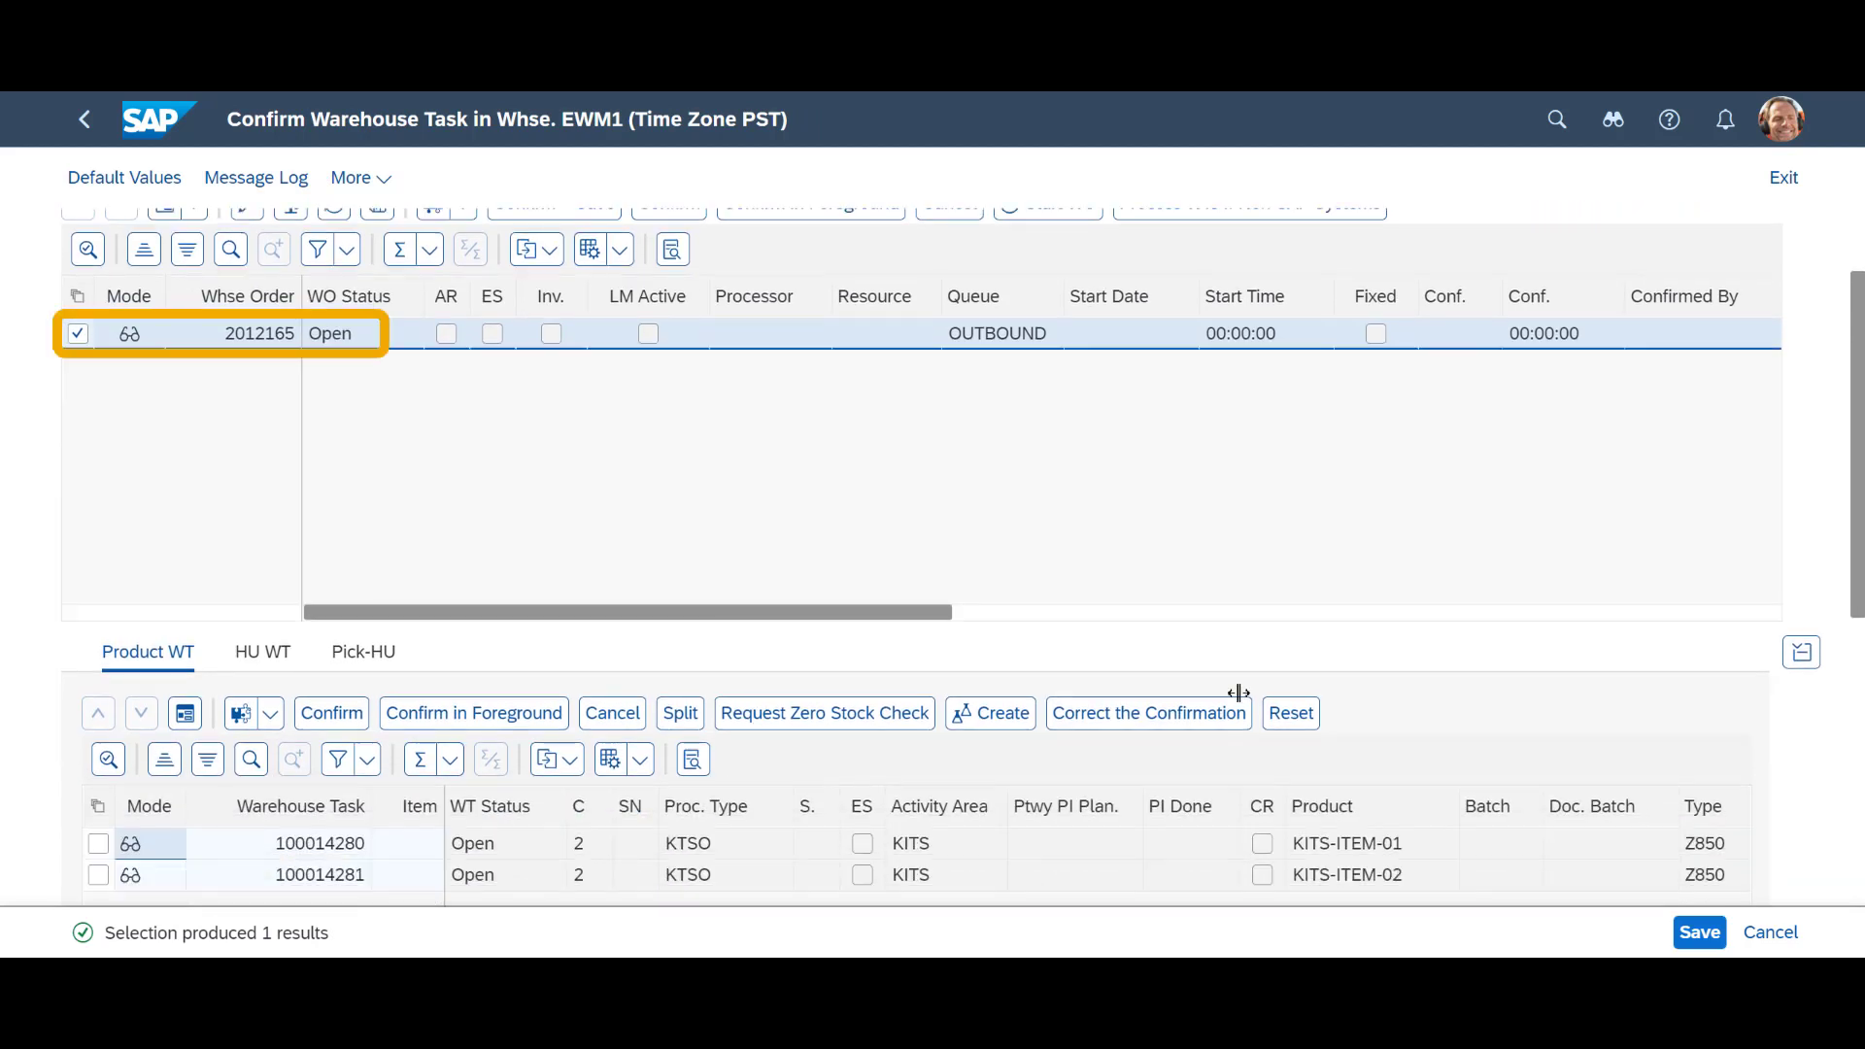
{"action": "left_click", "coordinate": [1163, 721]}
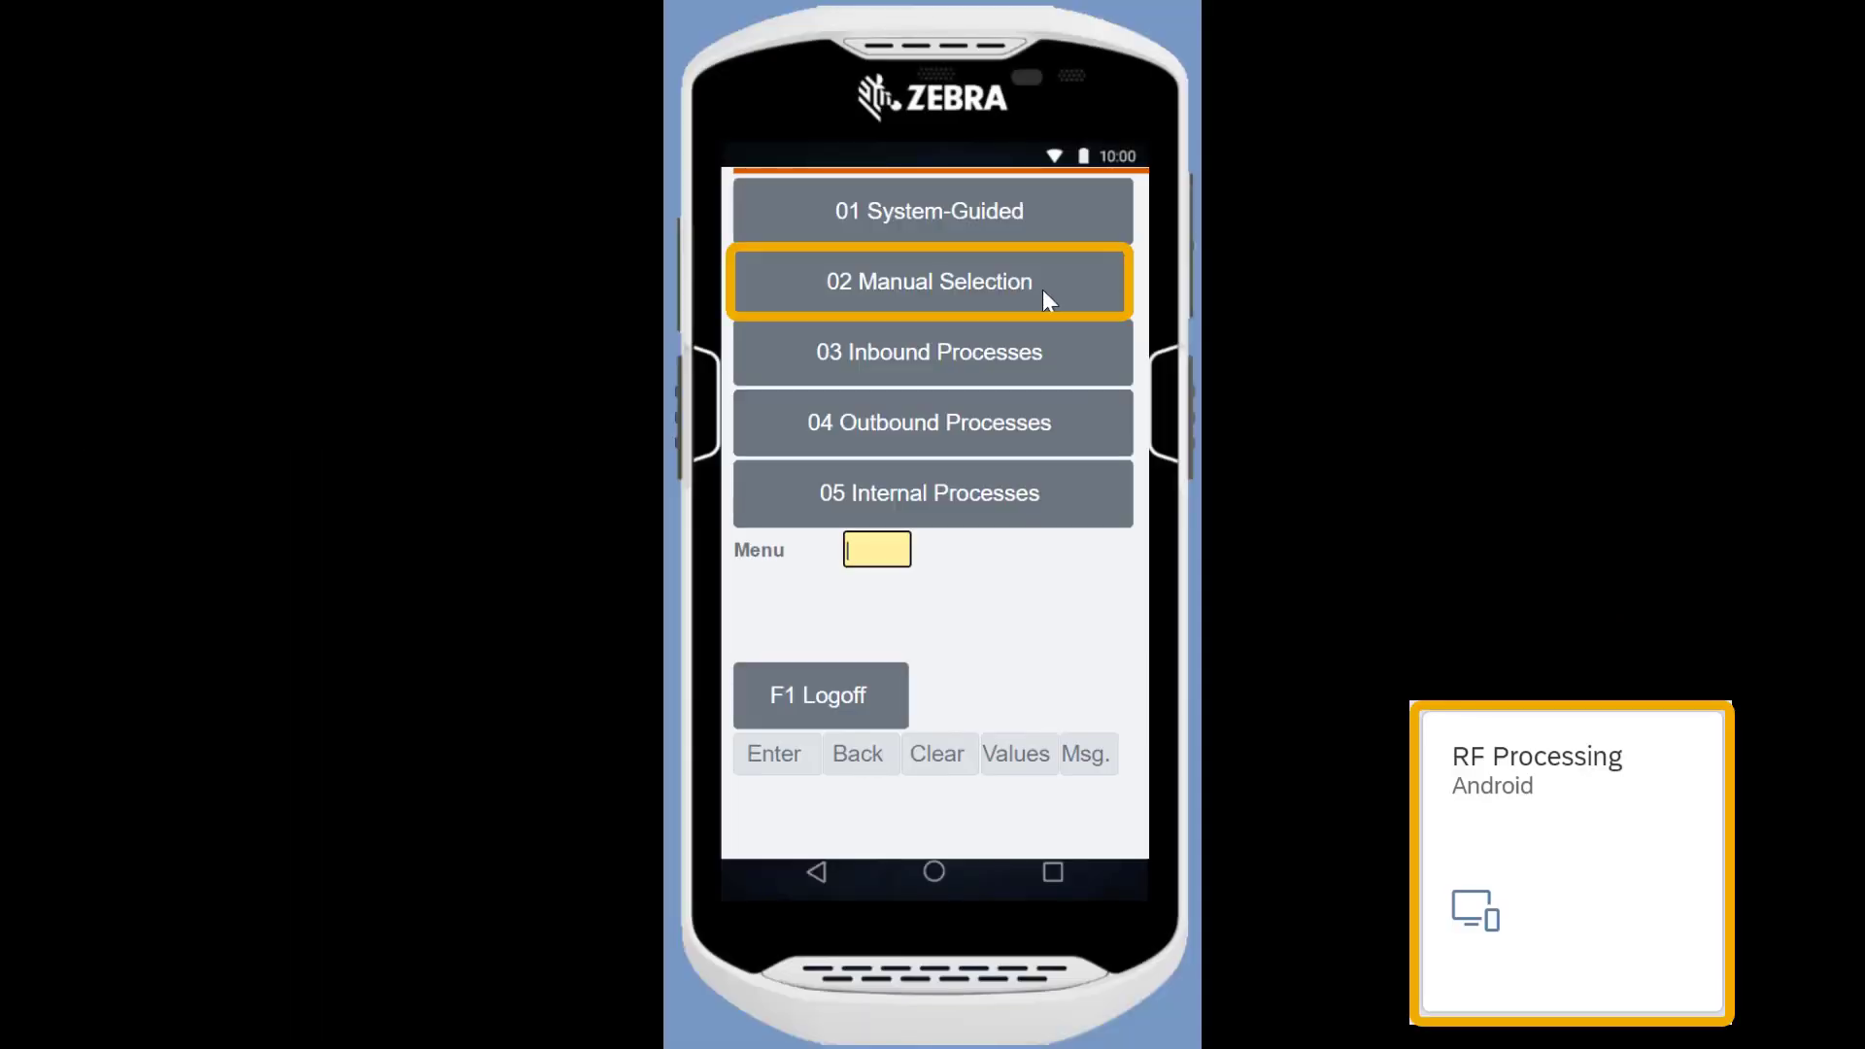
Select warehouse order 2012165 and create pick HU 804861 with packaging material MZ-PKG-A104.
{"action": "left_click", "coordinate": [1045, 297]}
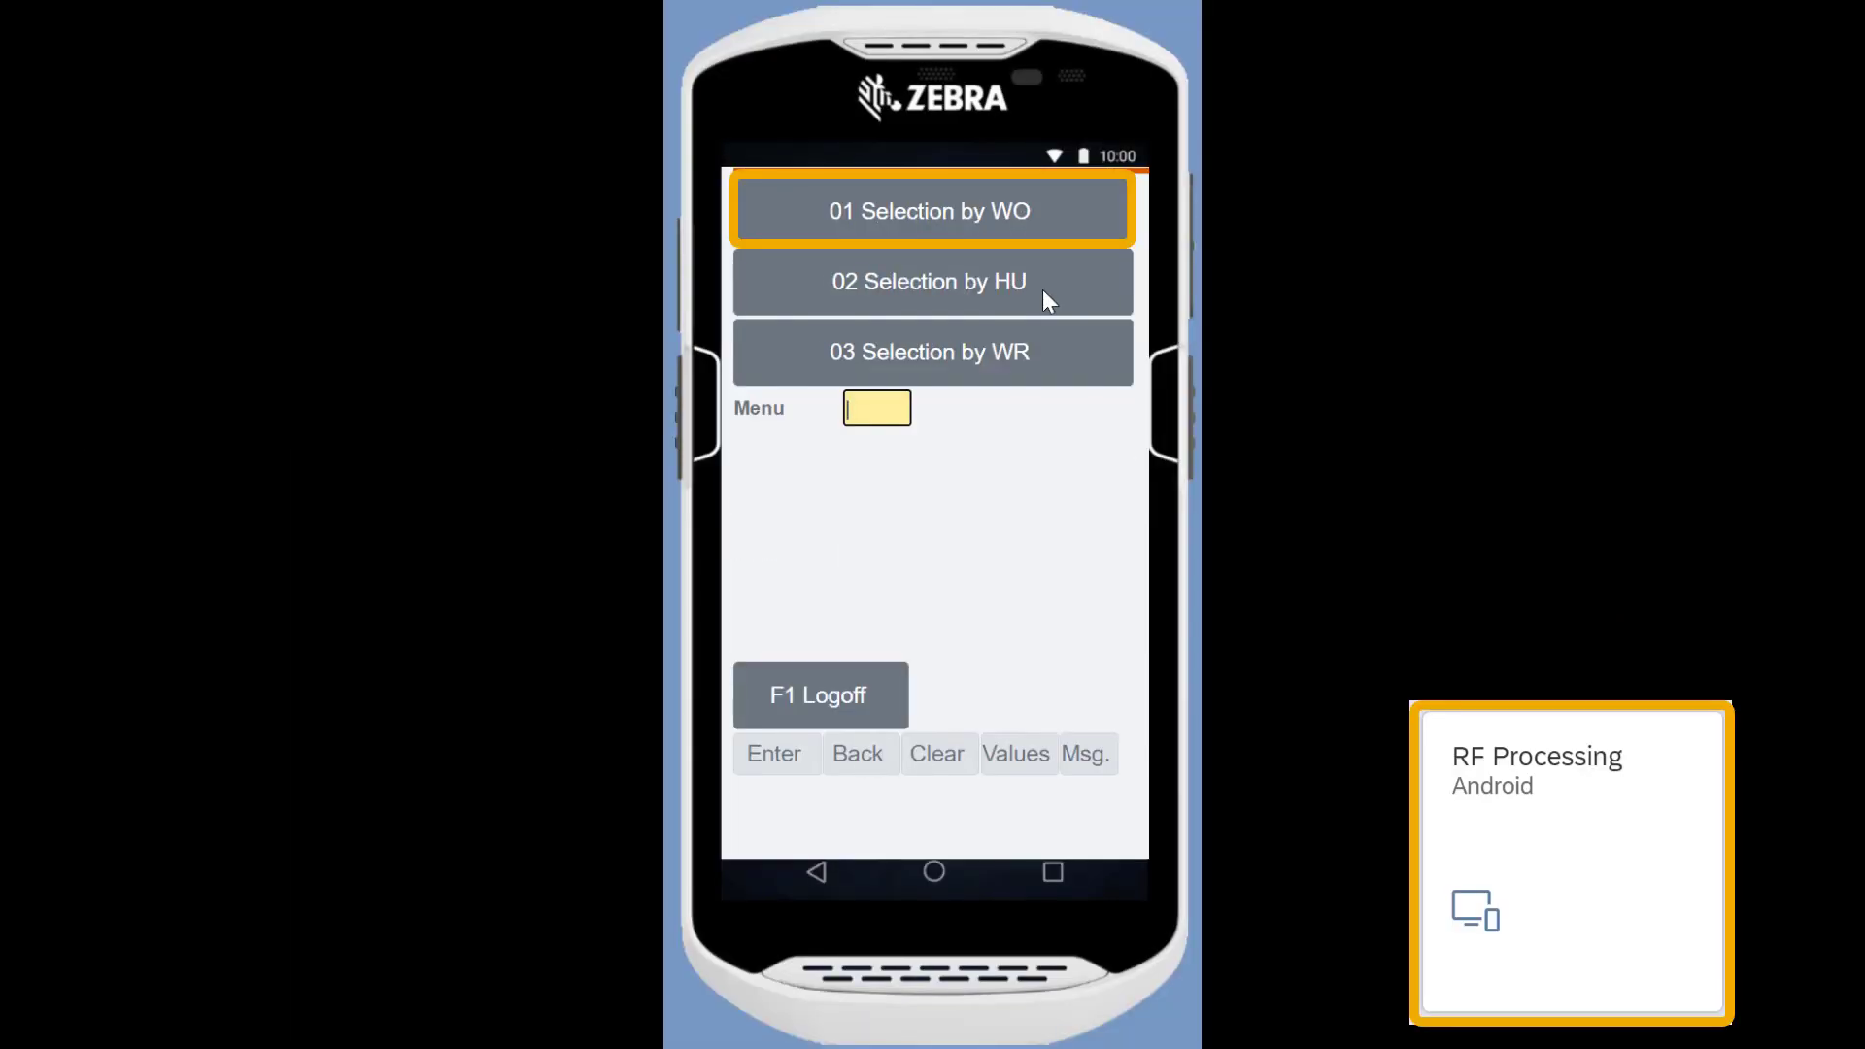
{"action": "left_click", "coordinate": [1065, 225]}
{"action": "type", "text": "201"}
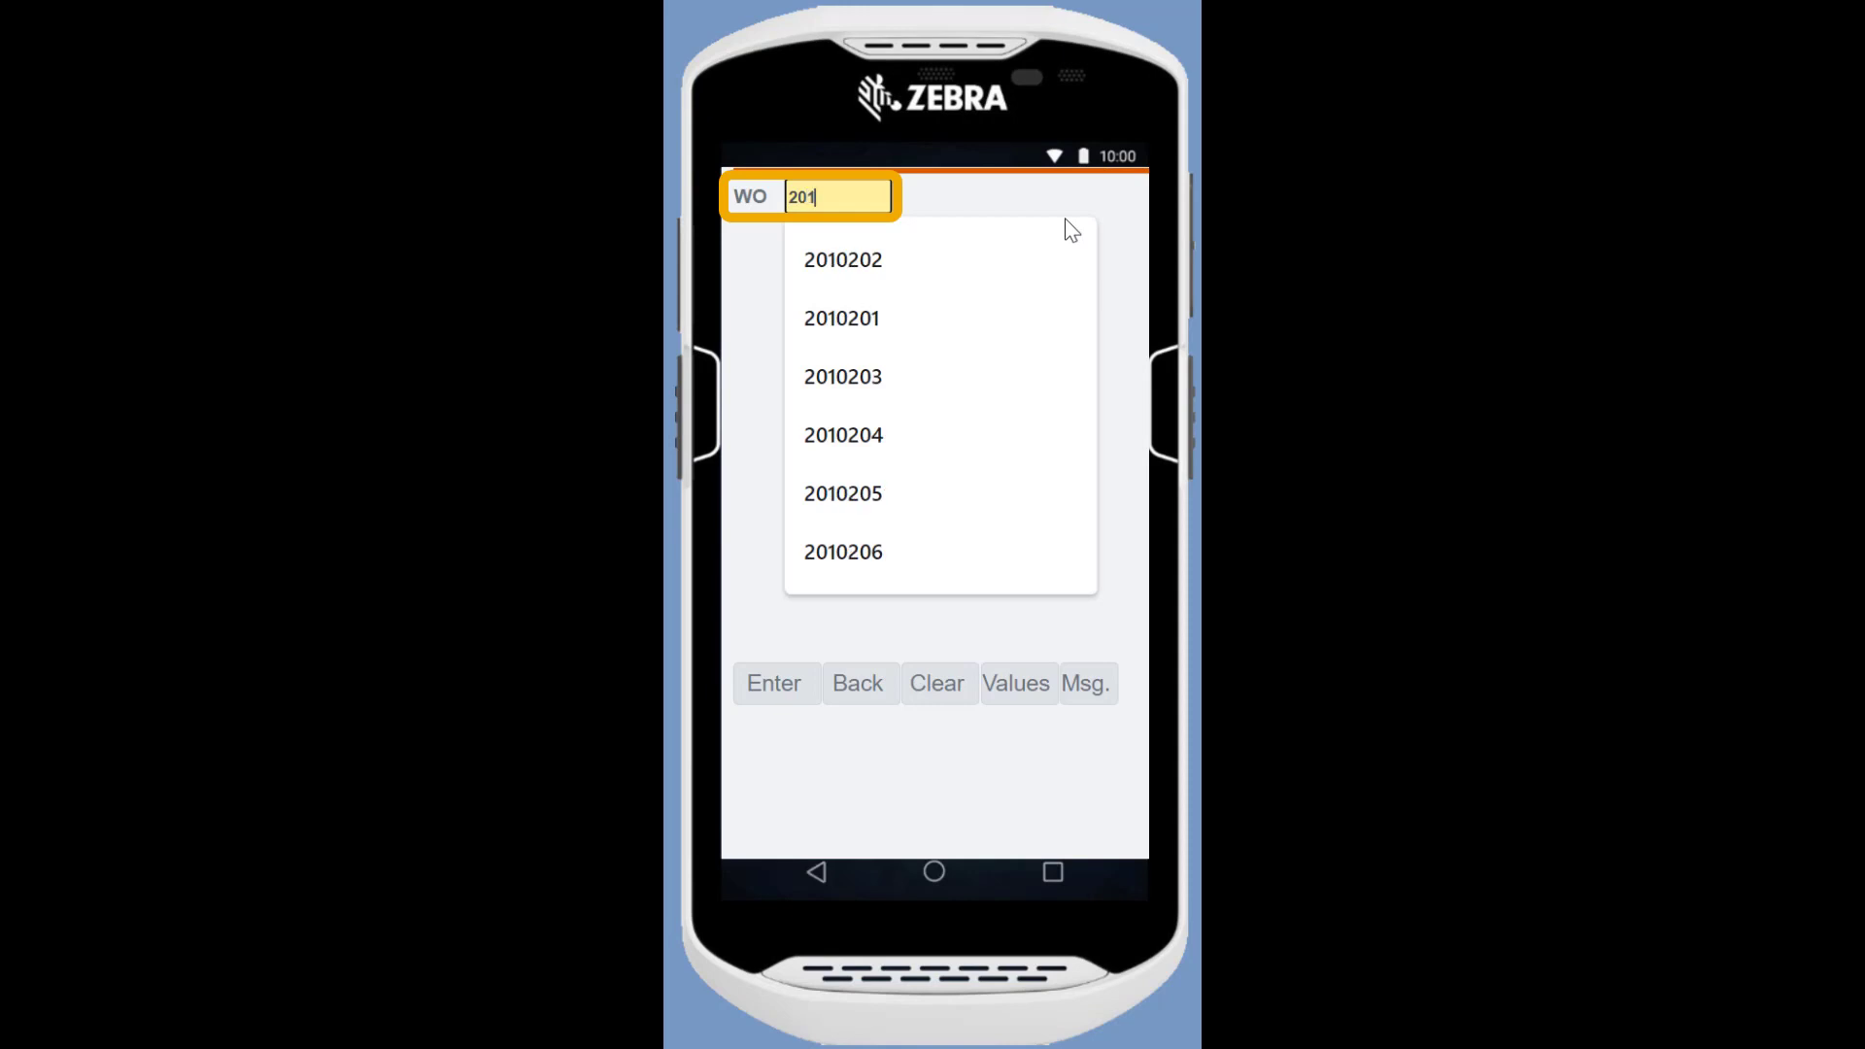
{"action": "type", "text": "2165"}
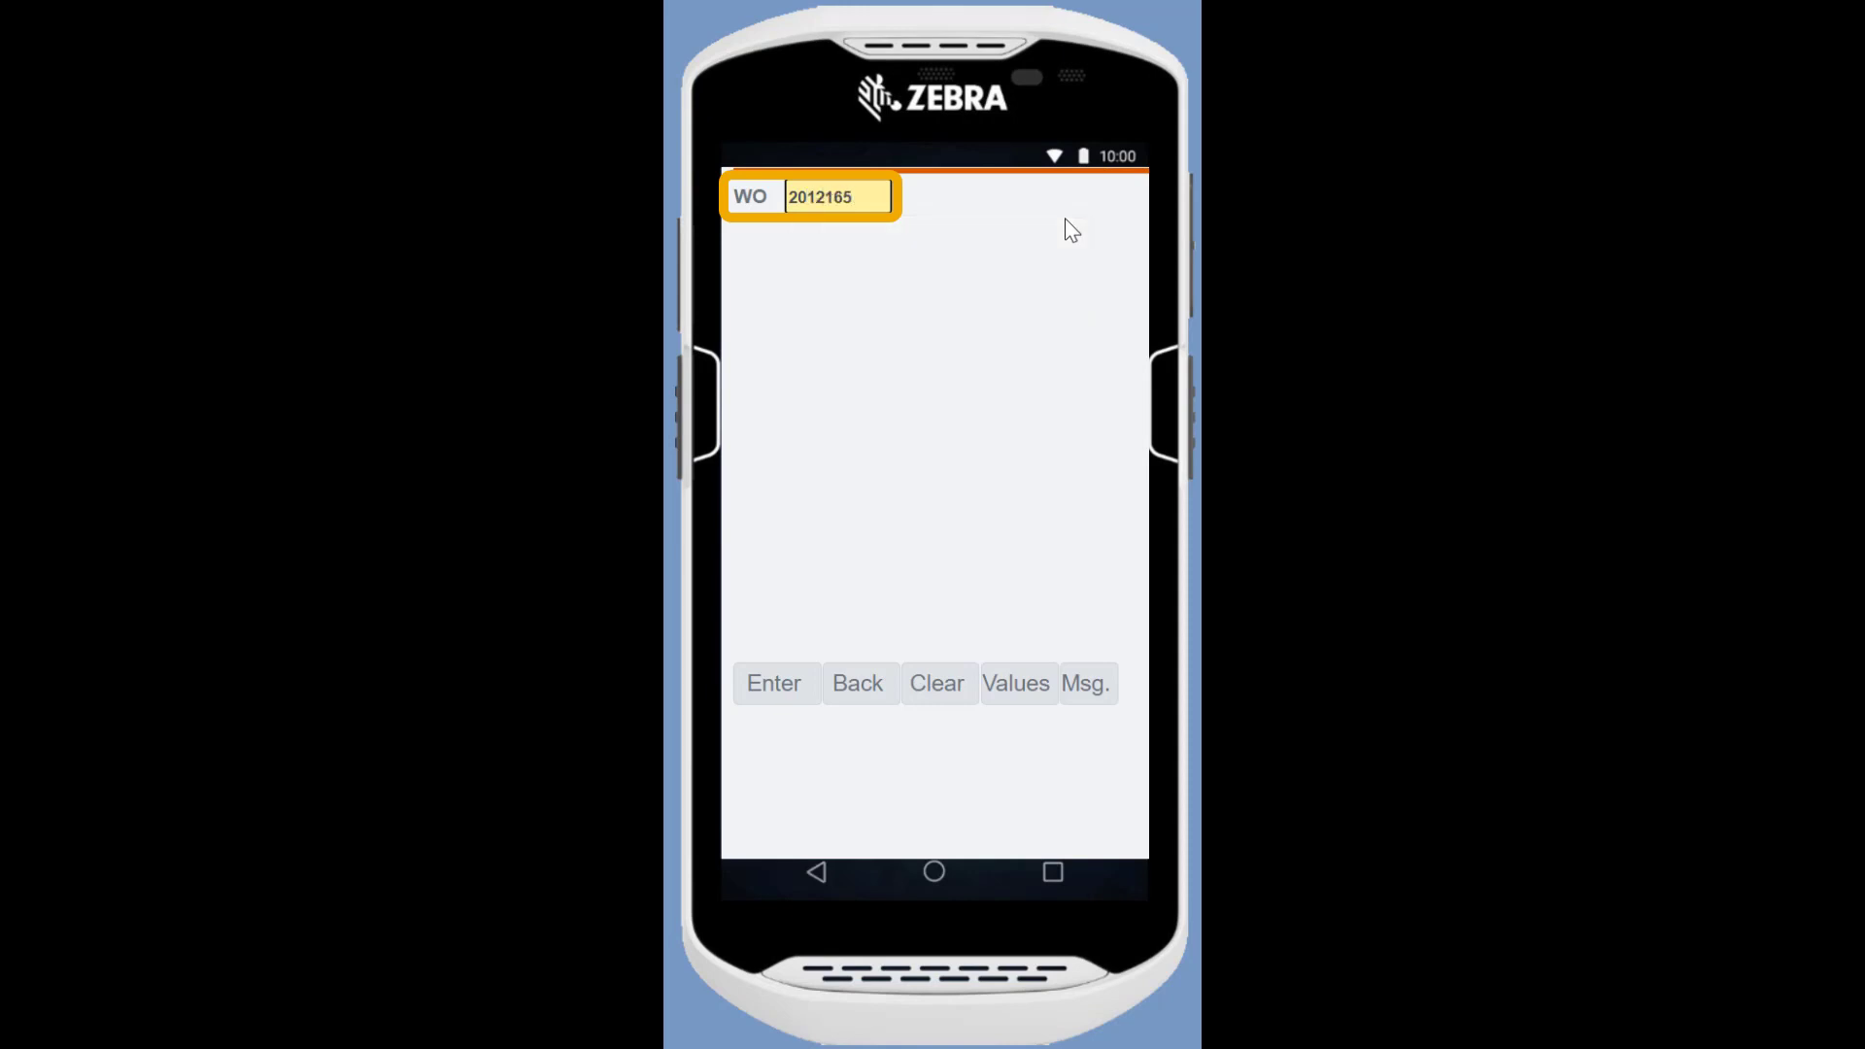
{"action": "key", "text": "Return"}
{"action": "key", "text": "Tab"}
{"action": "type", "text": "M"}
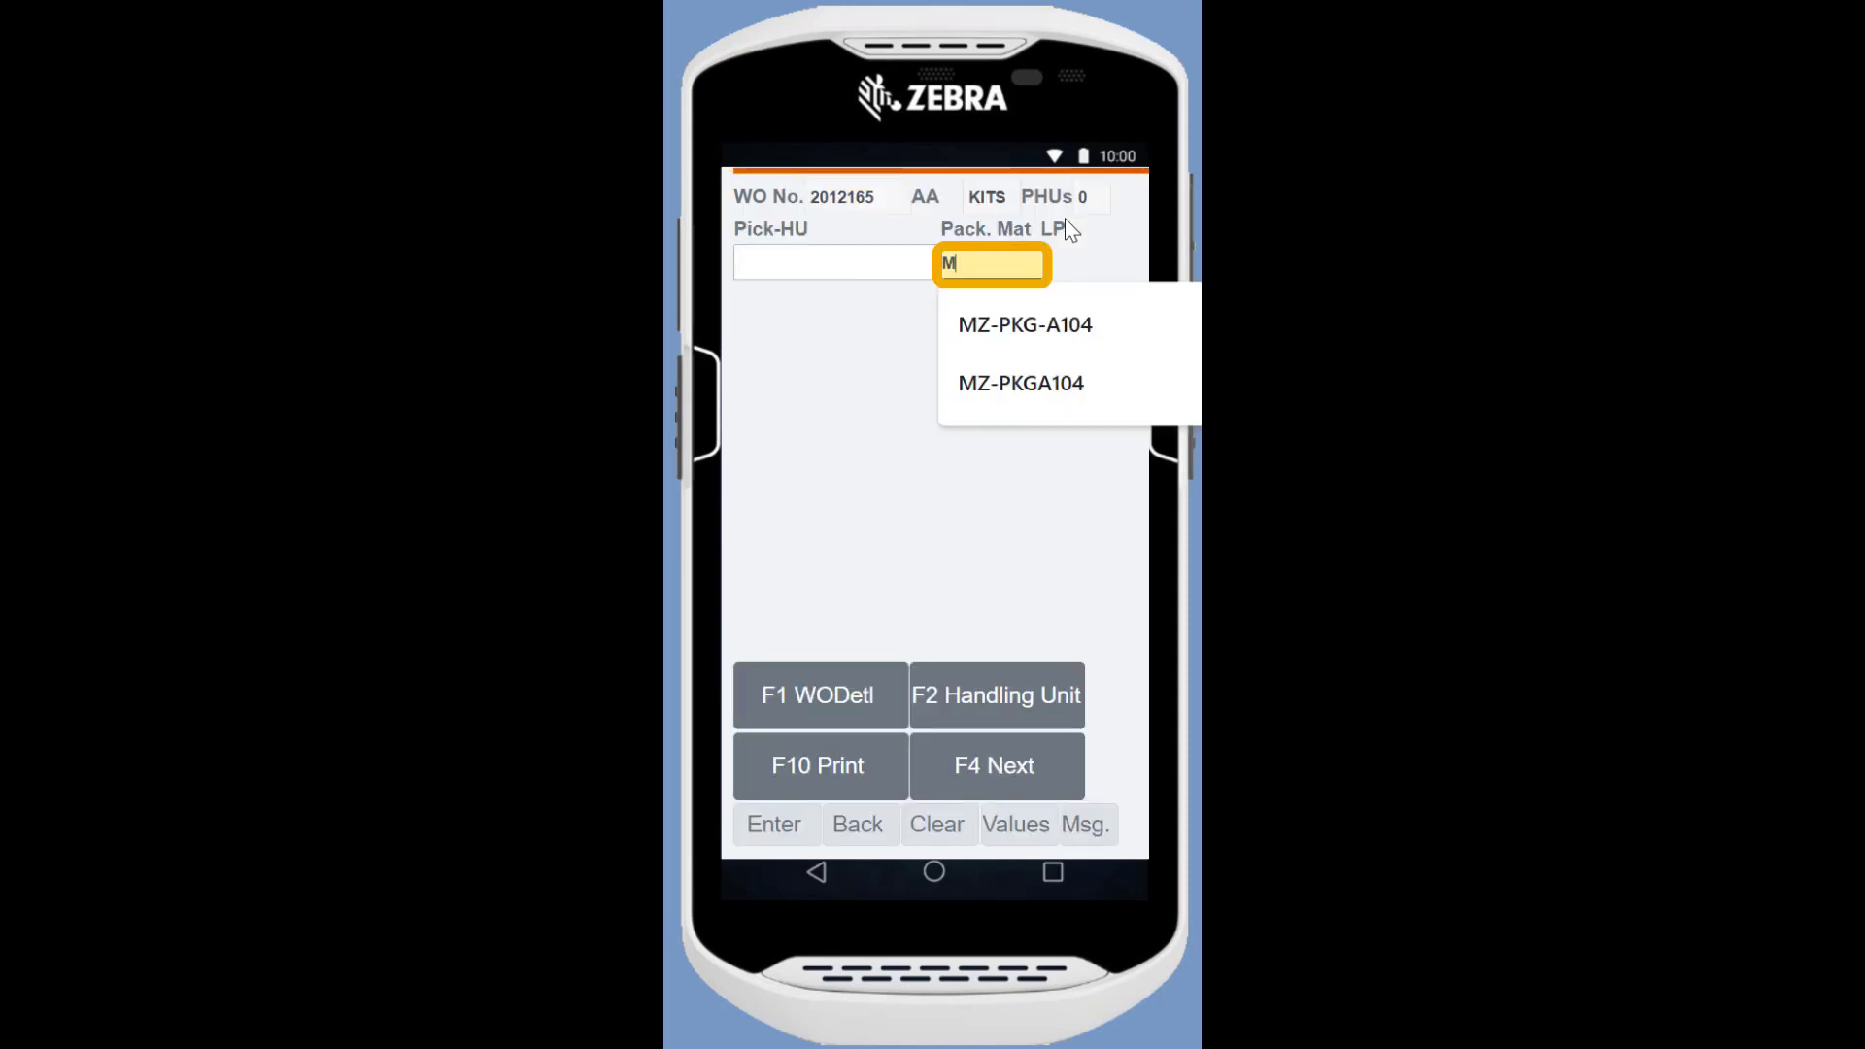
{"action": "left_click", "coordinate": [1006, 338]}
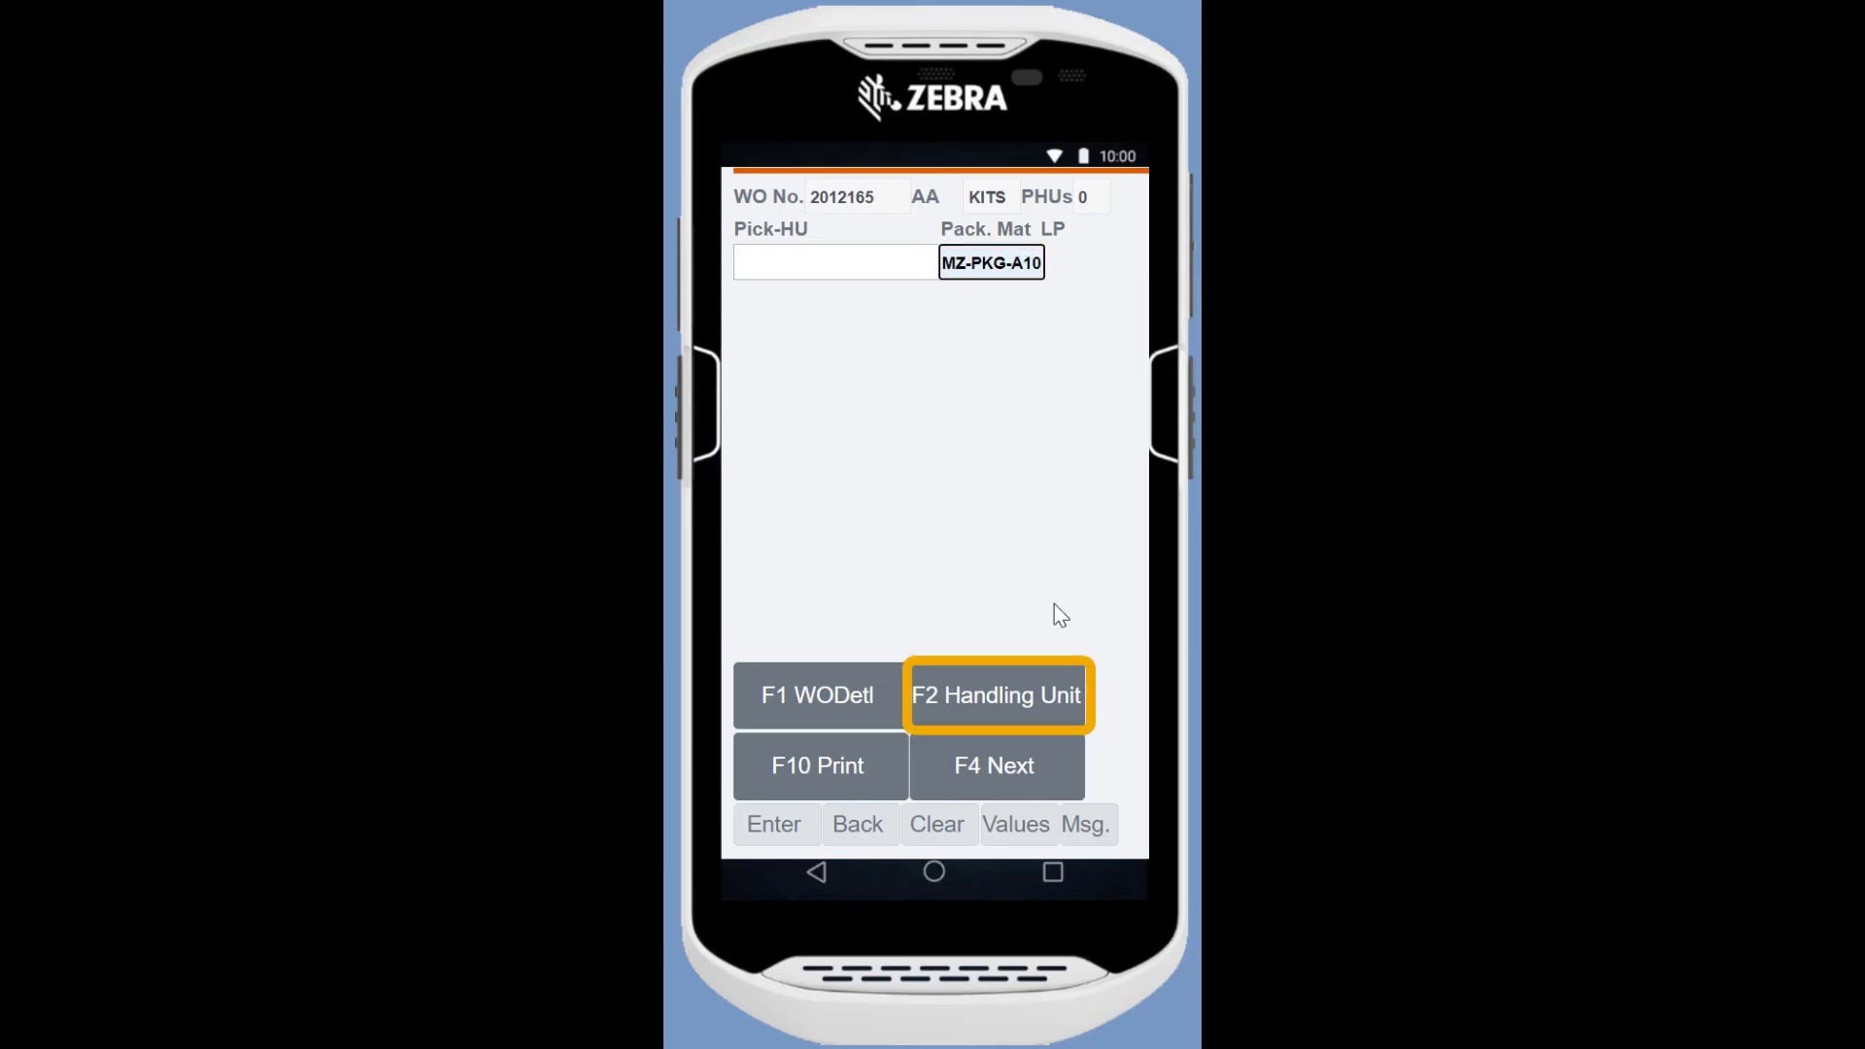
{"action": "left_click", "coordinate": [1003, 722]}
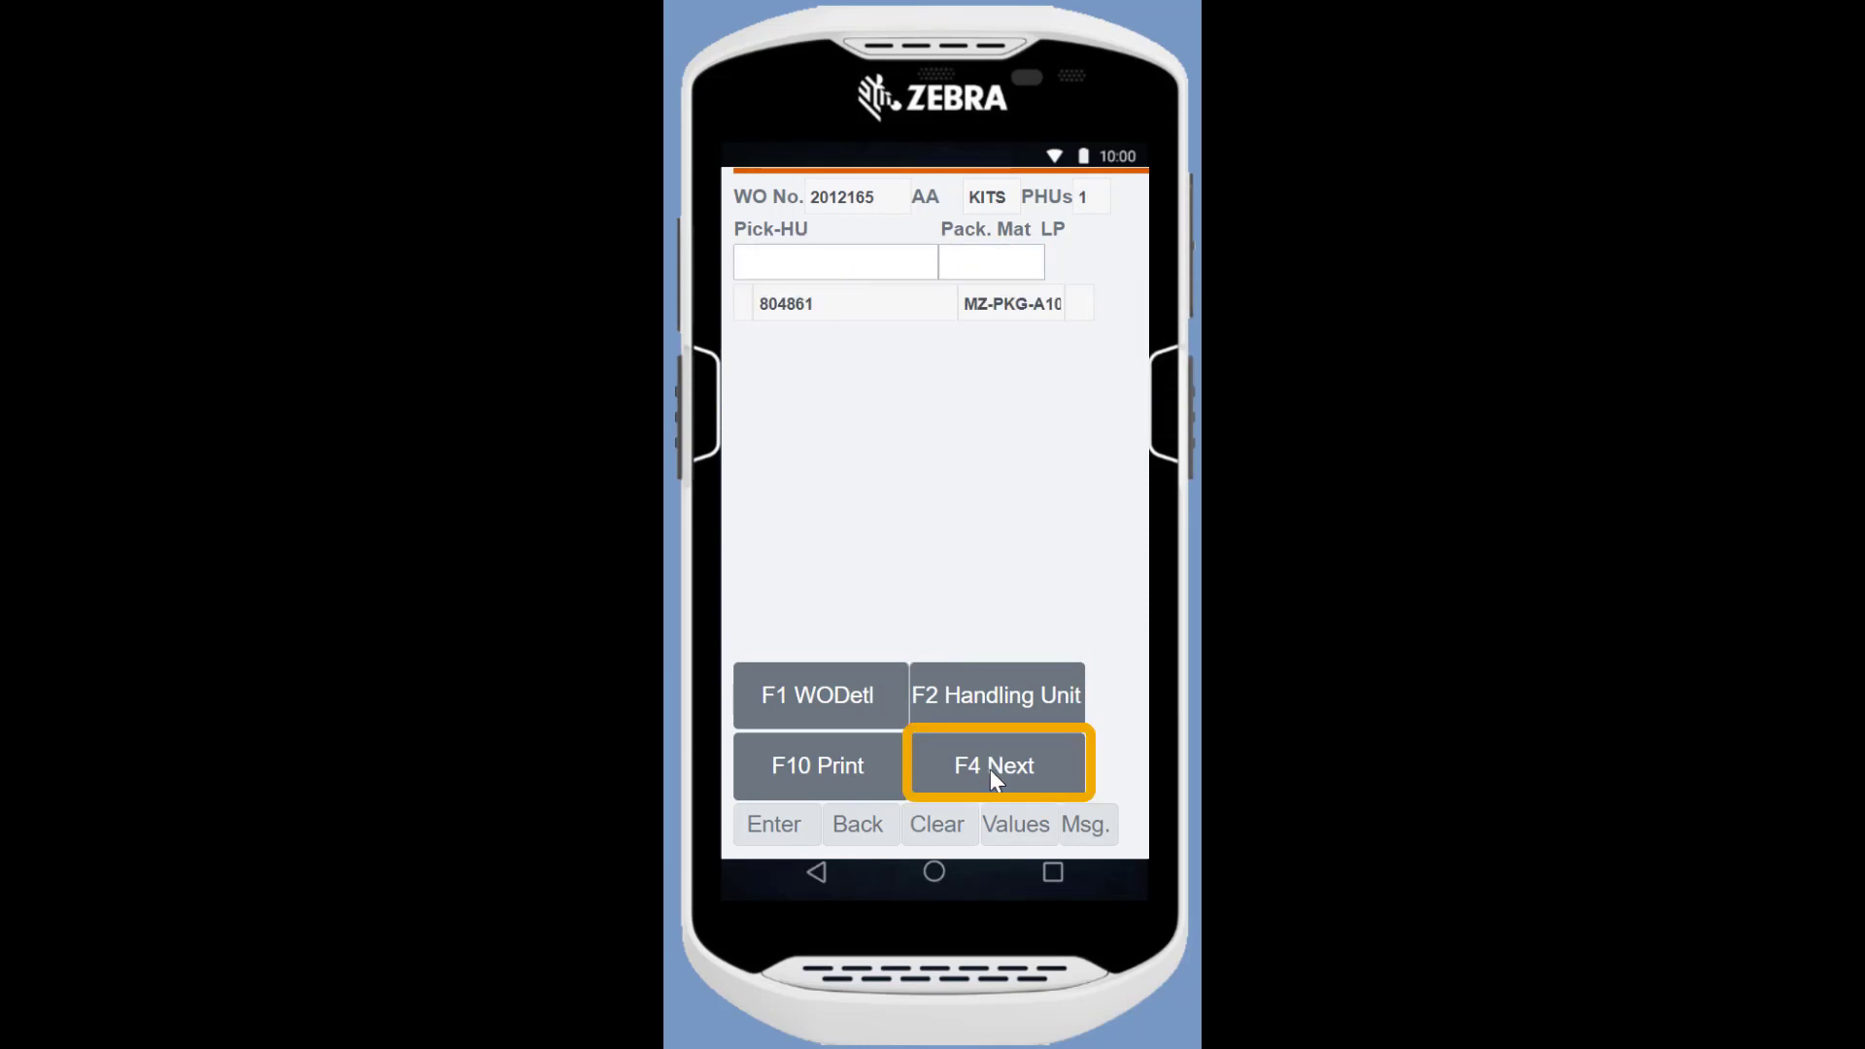
{"action": "left_click", "coordinate": [988, 770]}
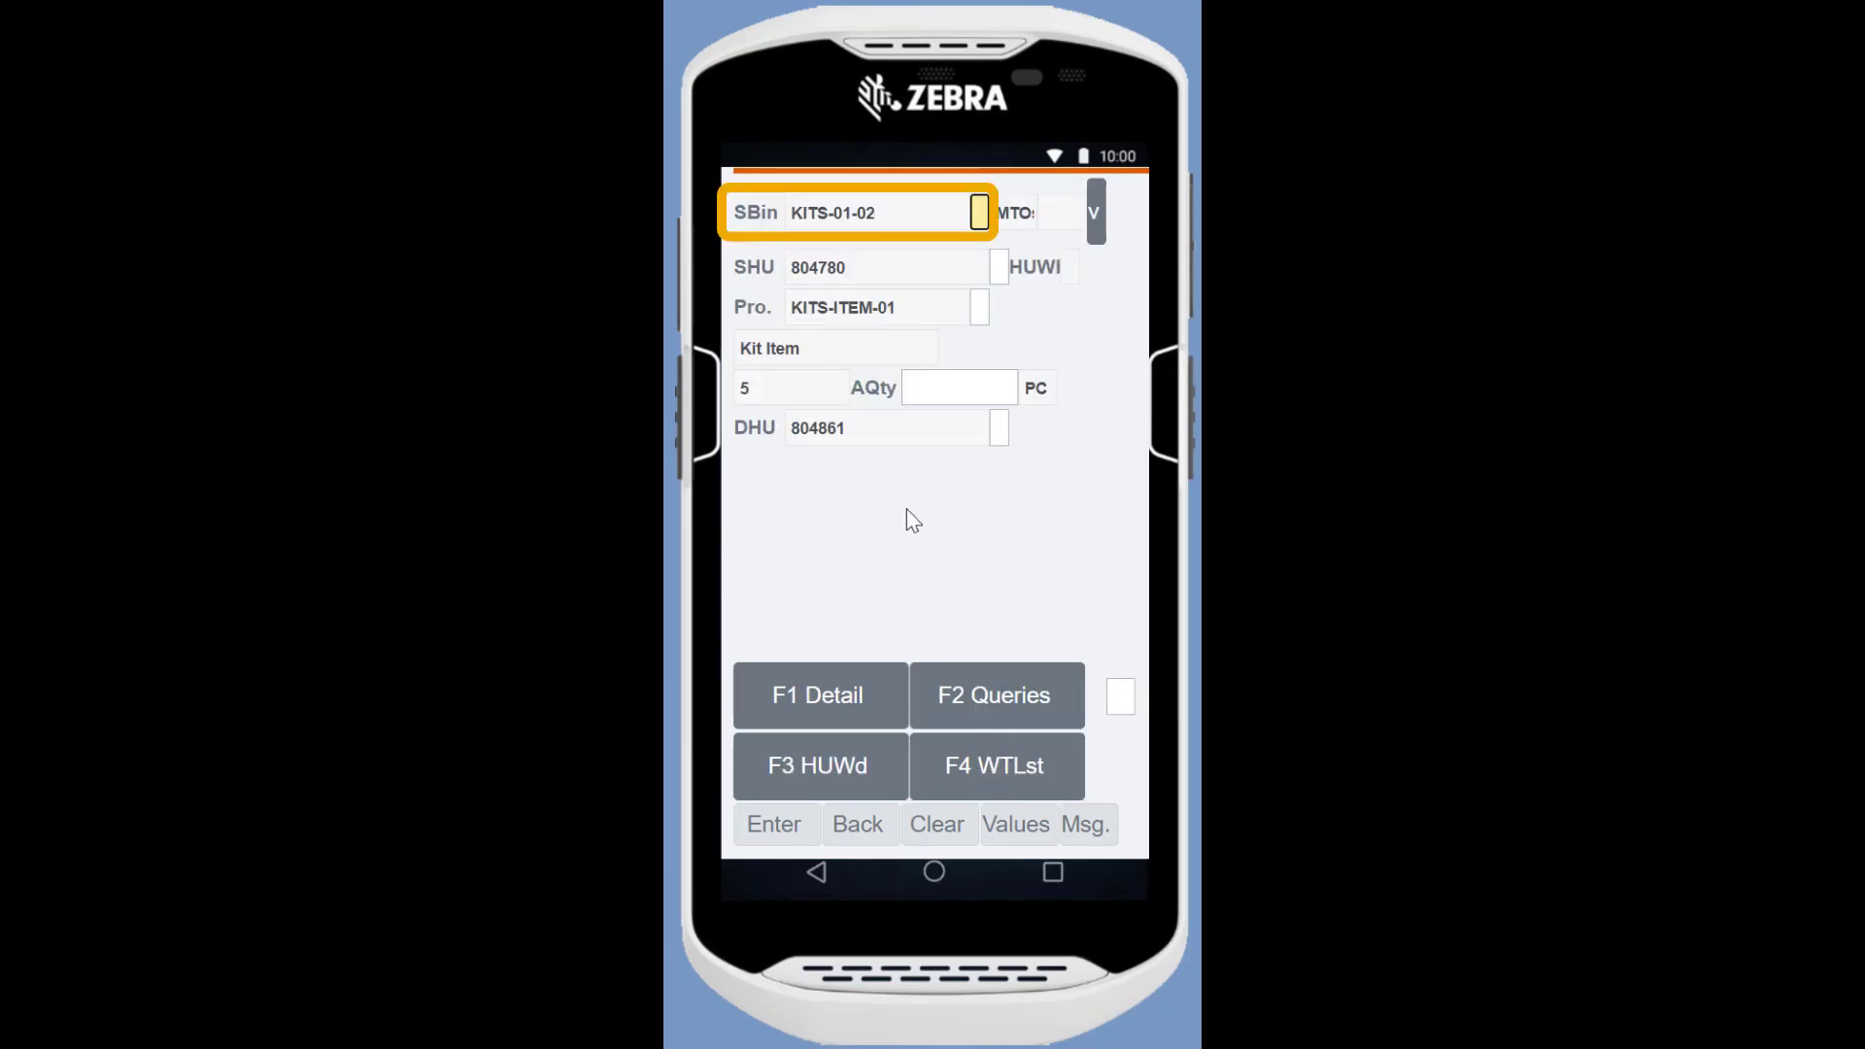
Pick 5 PC of KITS-ITEM-01 from bin KITS-01-02, HU 804780, into HU 804861.
{"action": "type", "text": "K"}
{"action": "key", "text": "Return"}
{"action": "type", "text": "80"}
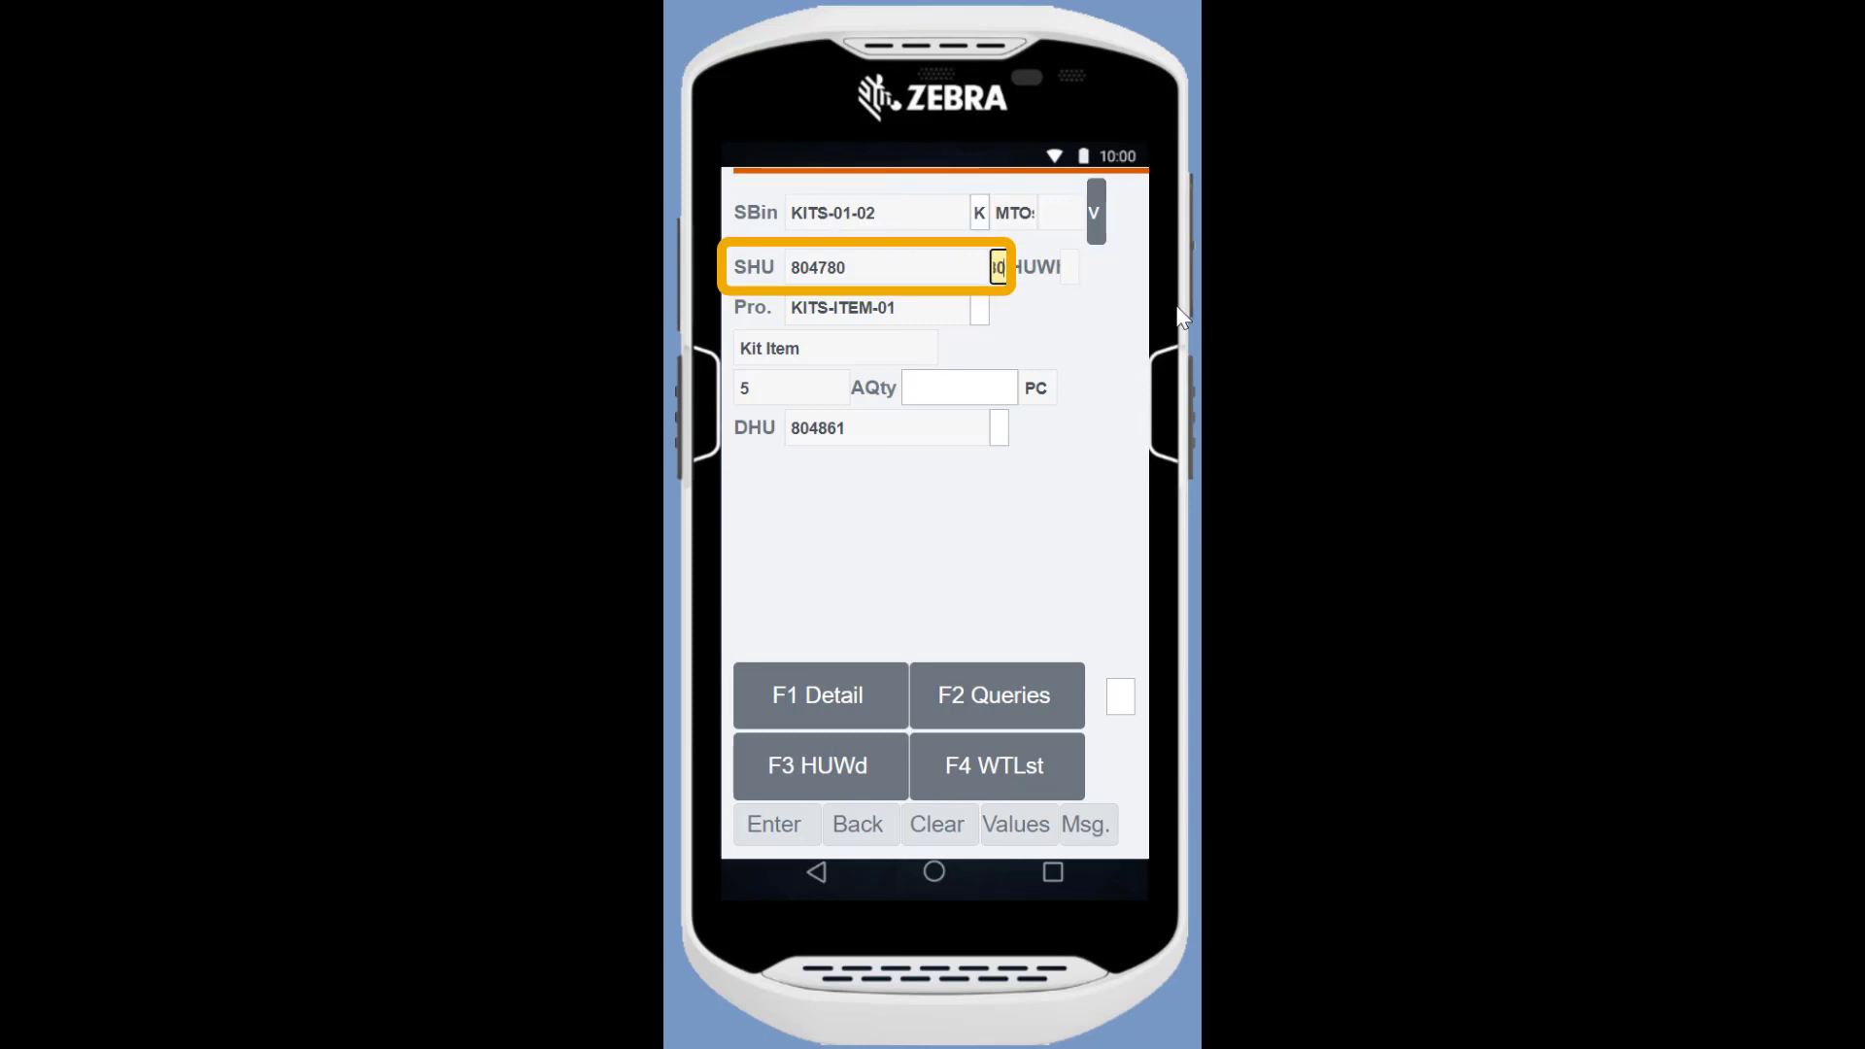
{"action": "key", "text": "Return"}
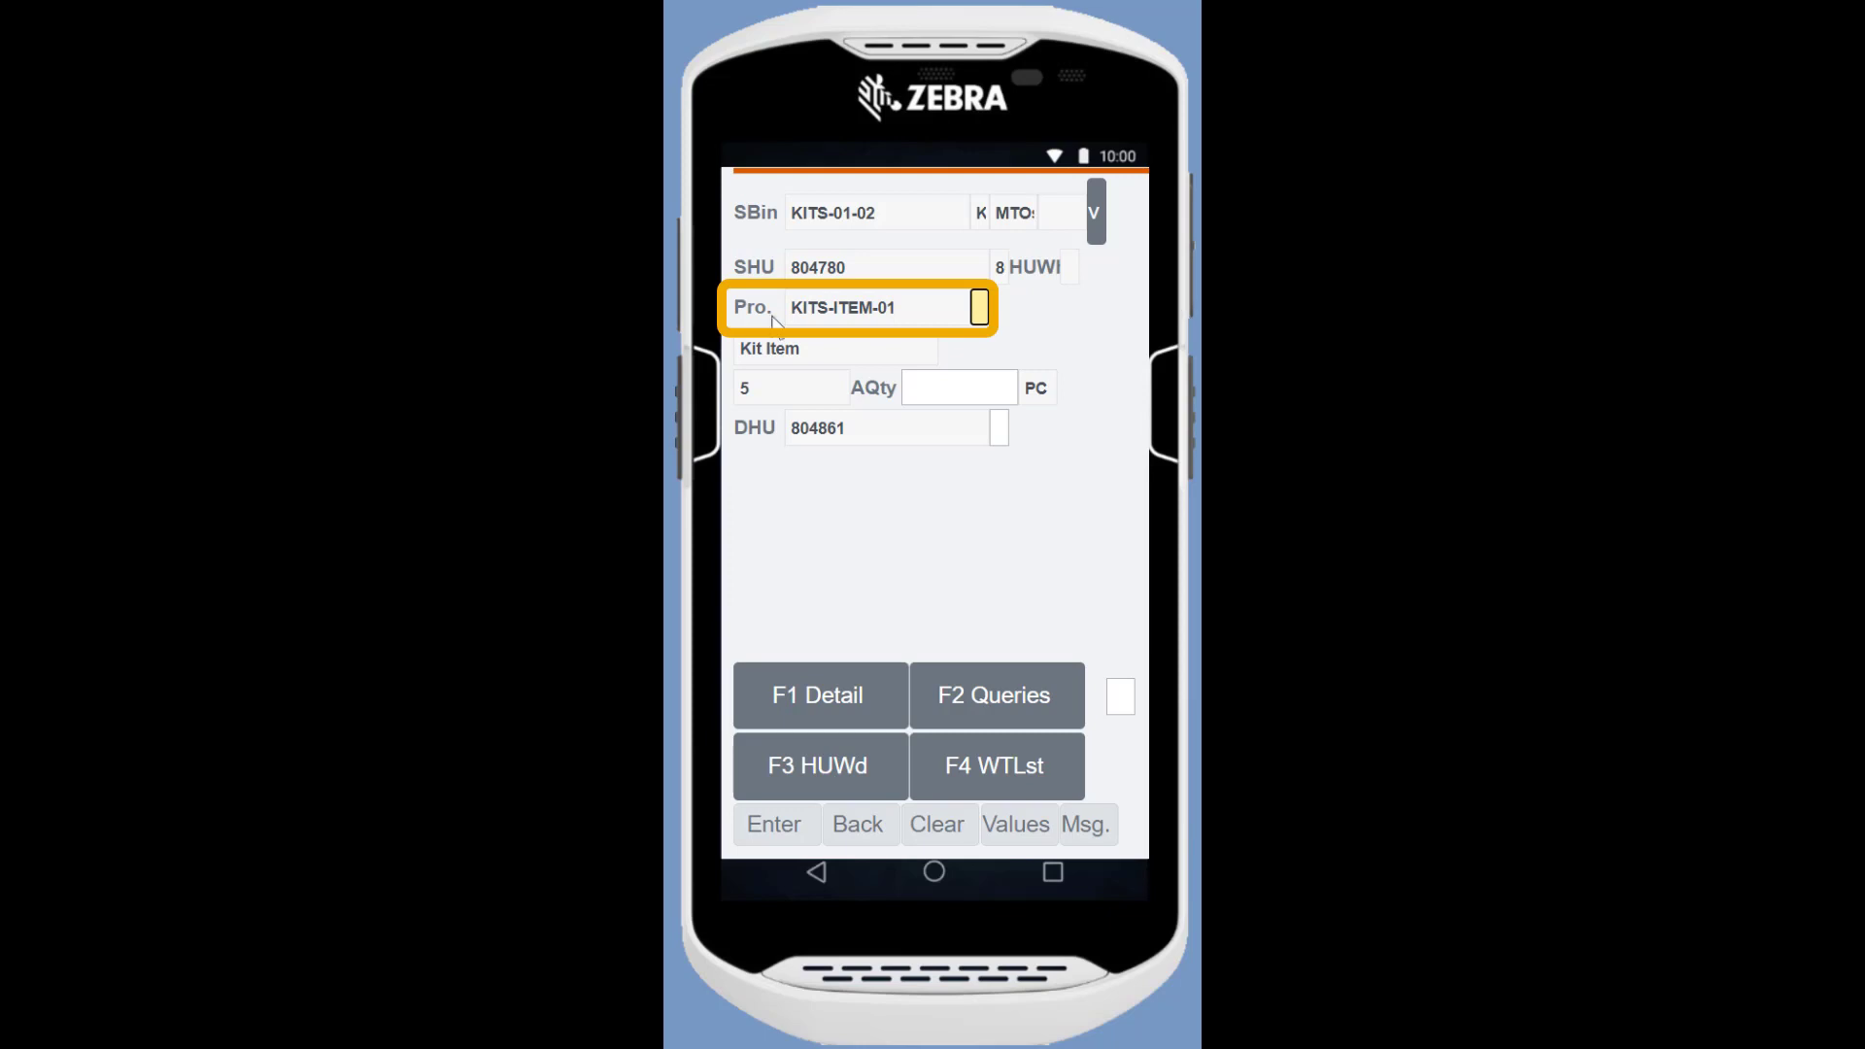
{"action": "type", "text": "1"}
{"action": "key", "text": "Return"}
{"action": "type", "text": "5"}
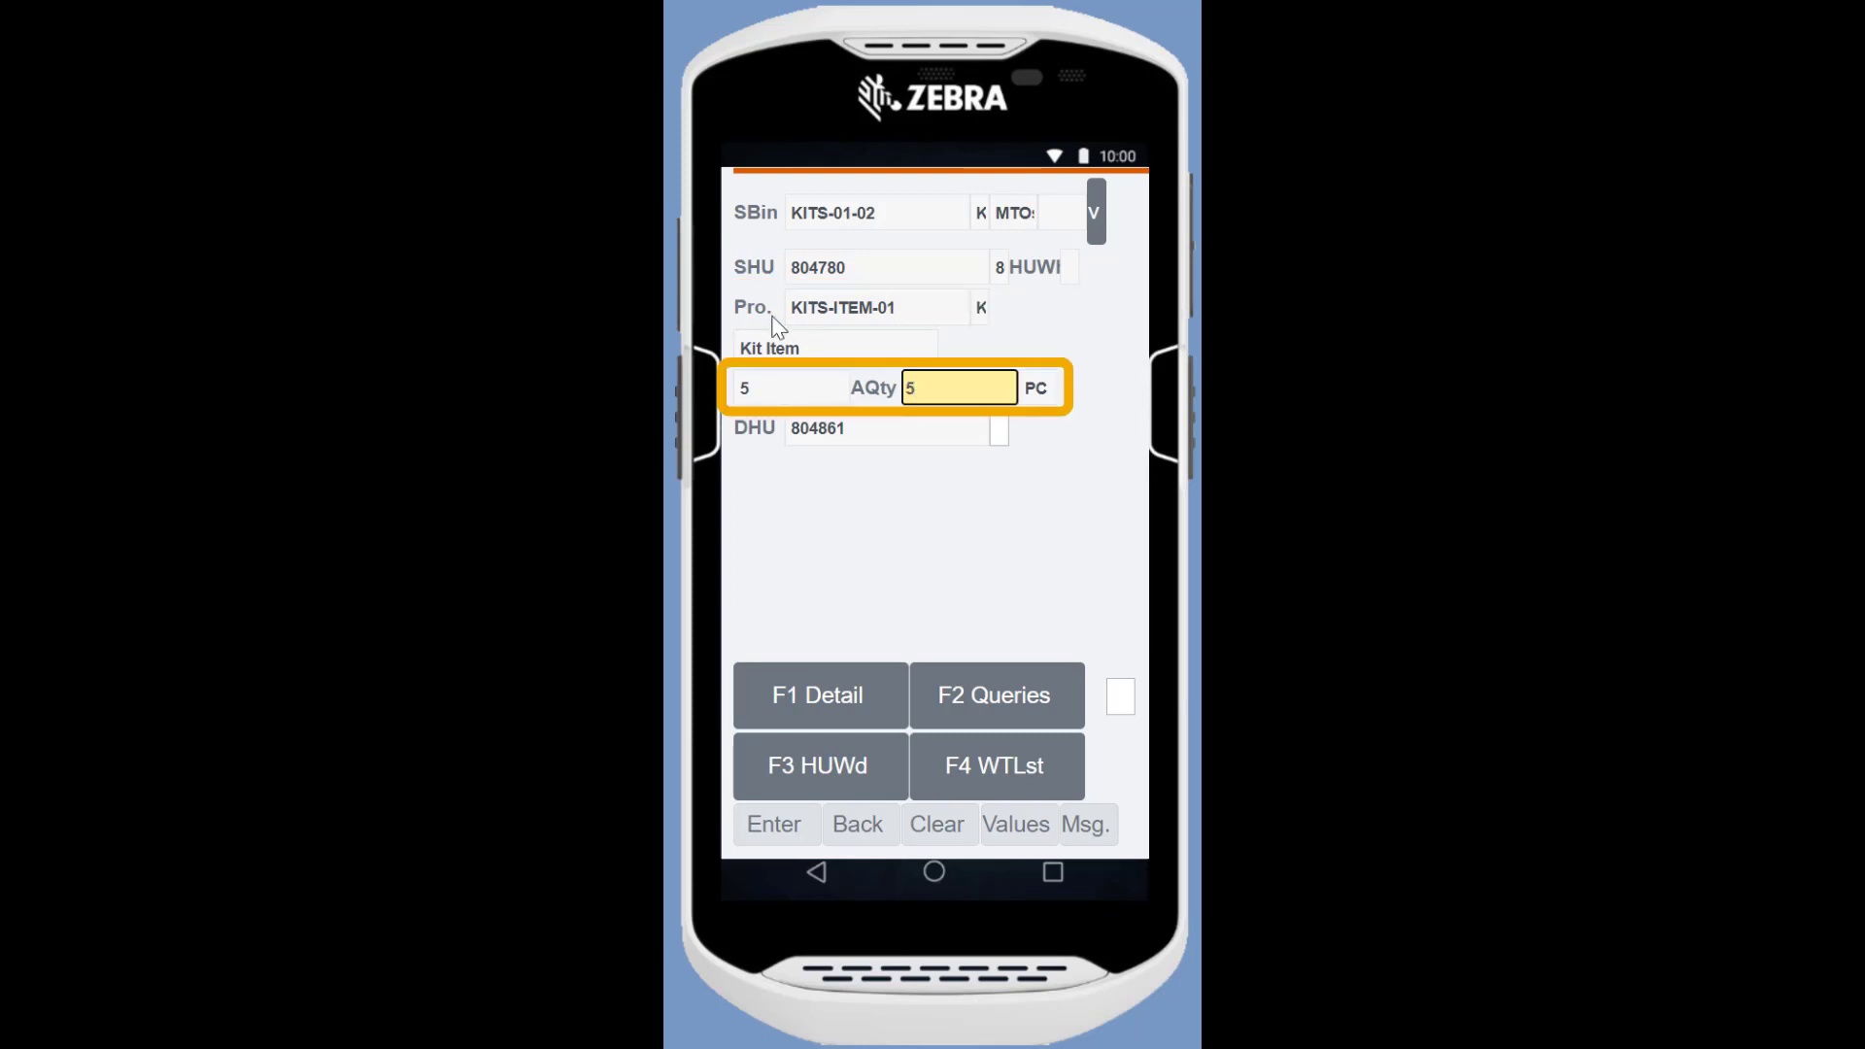
{"action": "key", "text": "Return"}
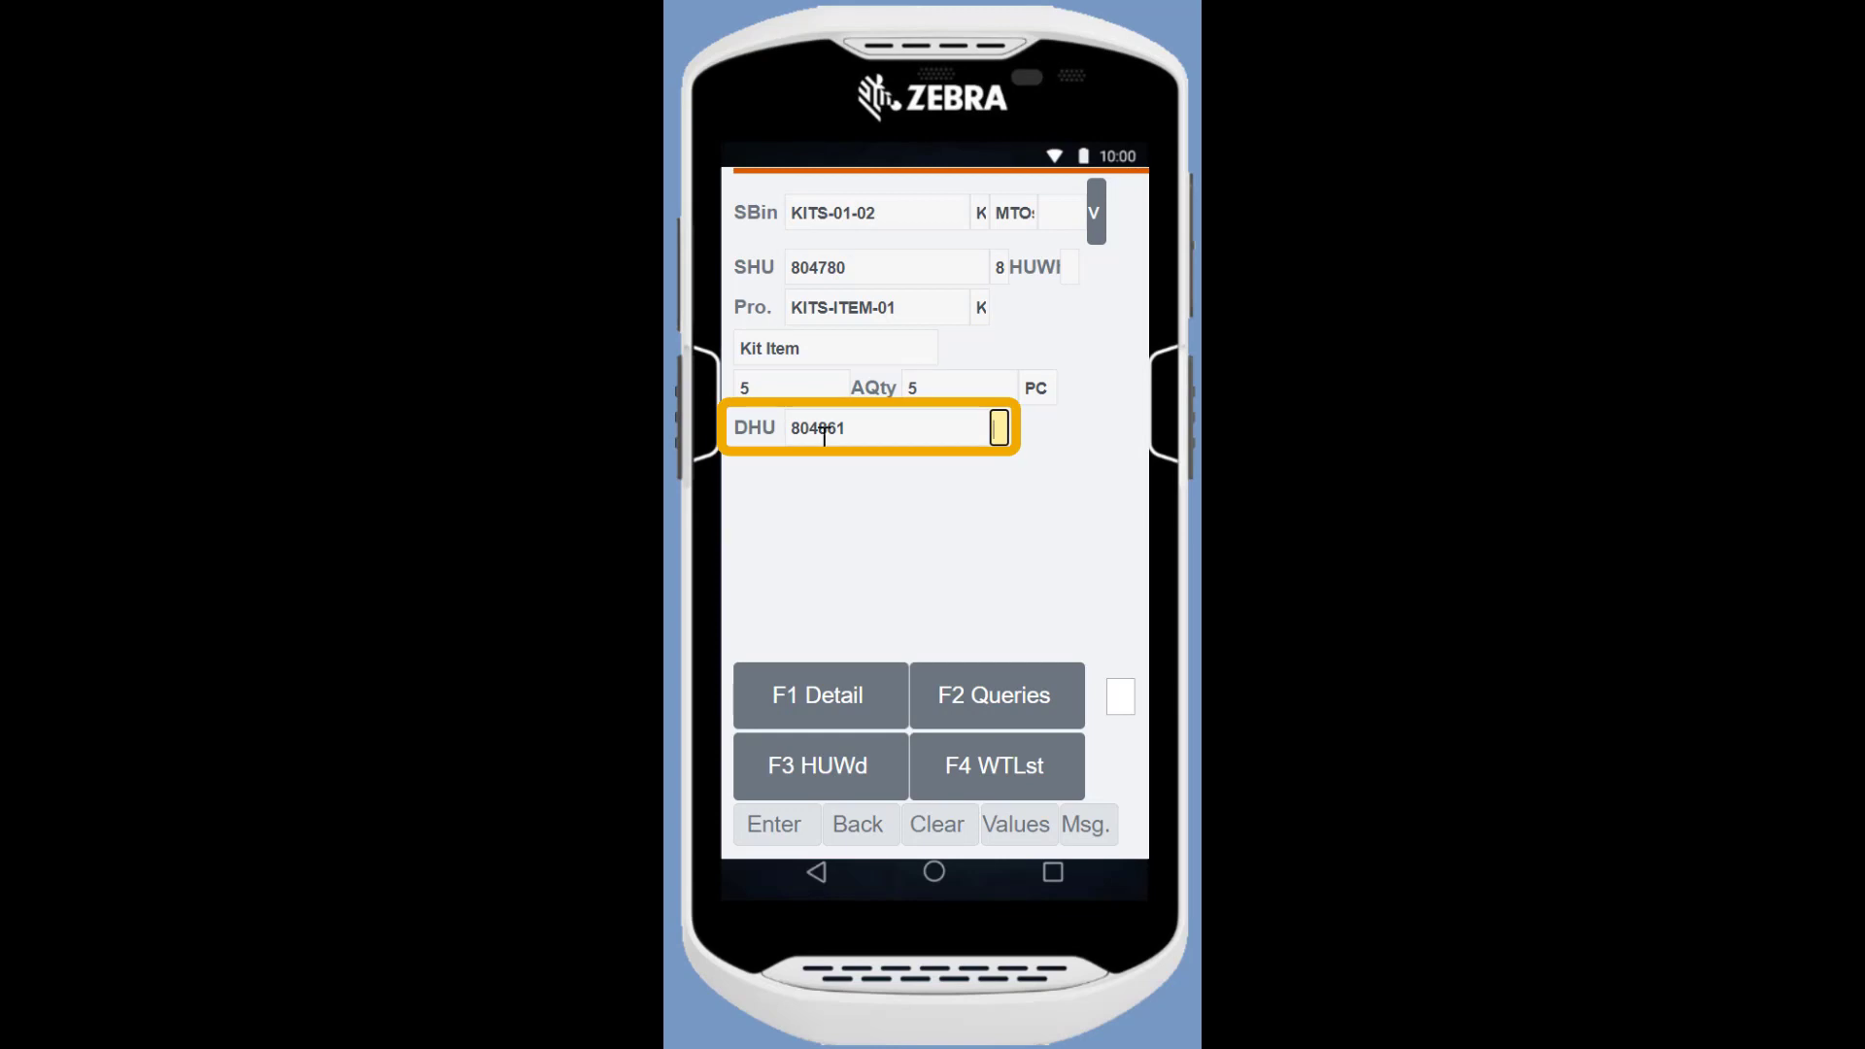
{"action": "type", "text": "61"}
{"action": "key", "text": "Return"}
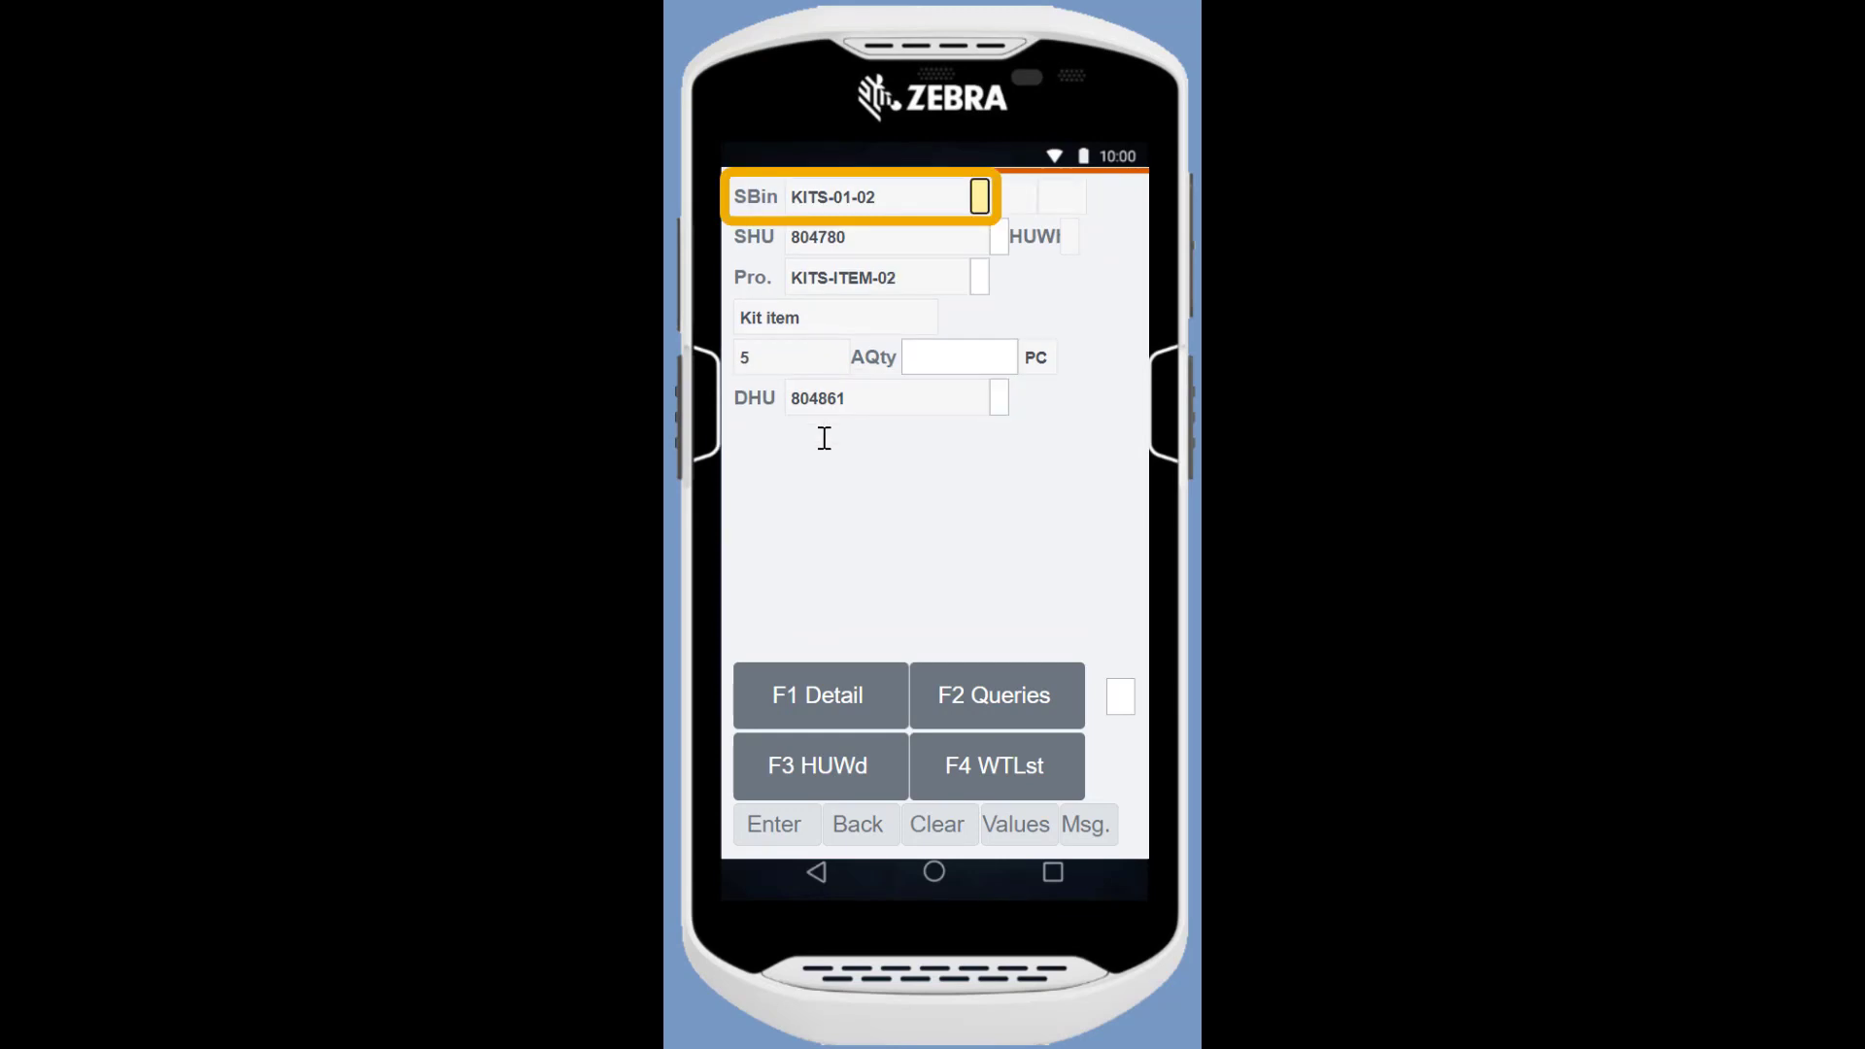
Pick 5 PC of KITS-ITEM-02 from bin KITS-01-02, HU 804780, into HU 804861.
{"action": "type", "text": "KITS-01-02"}
{"action": "key", "text": "Return"}
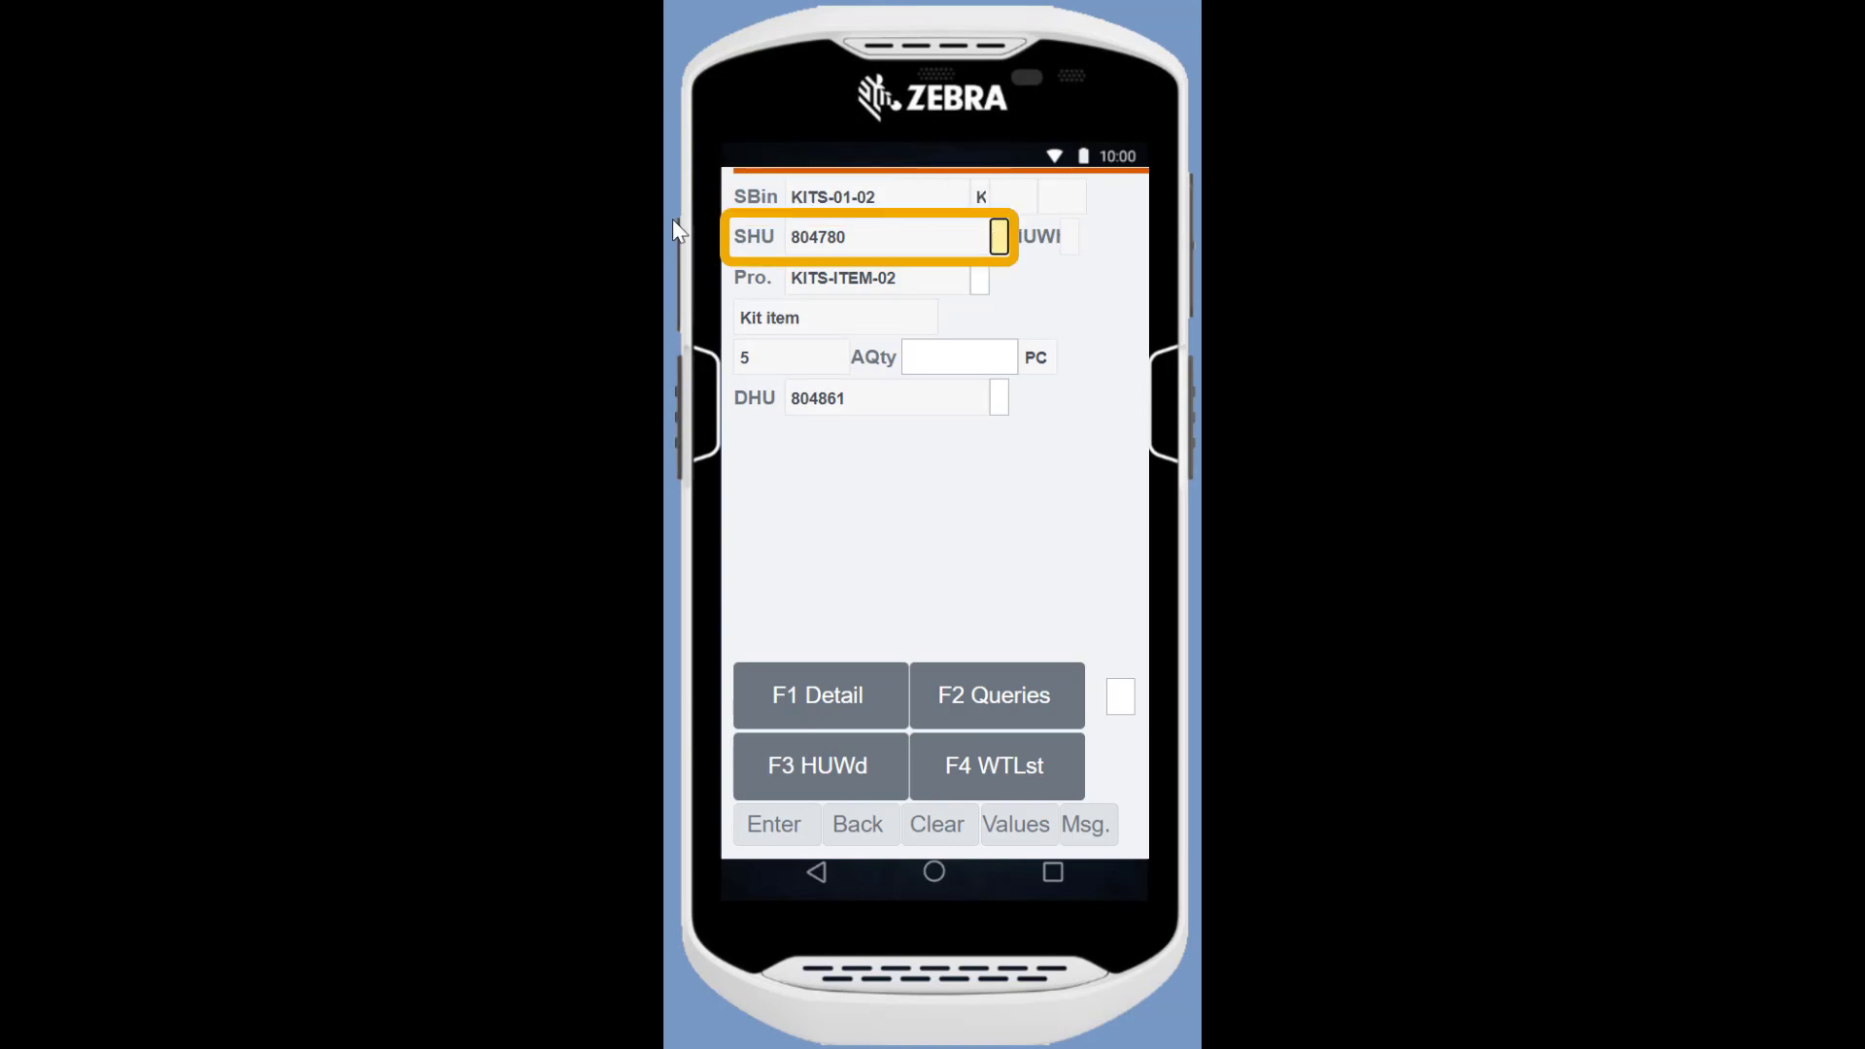
{"action": "type", "text": "804780"}
{"action": "key", "text": "Return"}
{"action": "type", "text": "KITS-ITEM-02"}
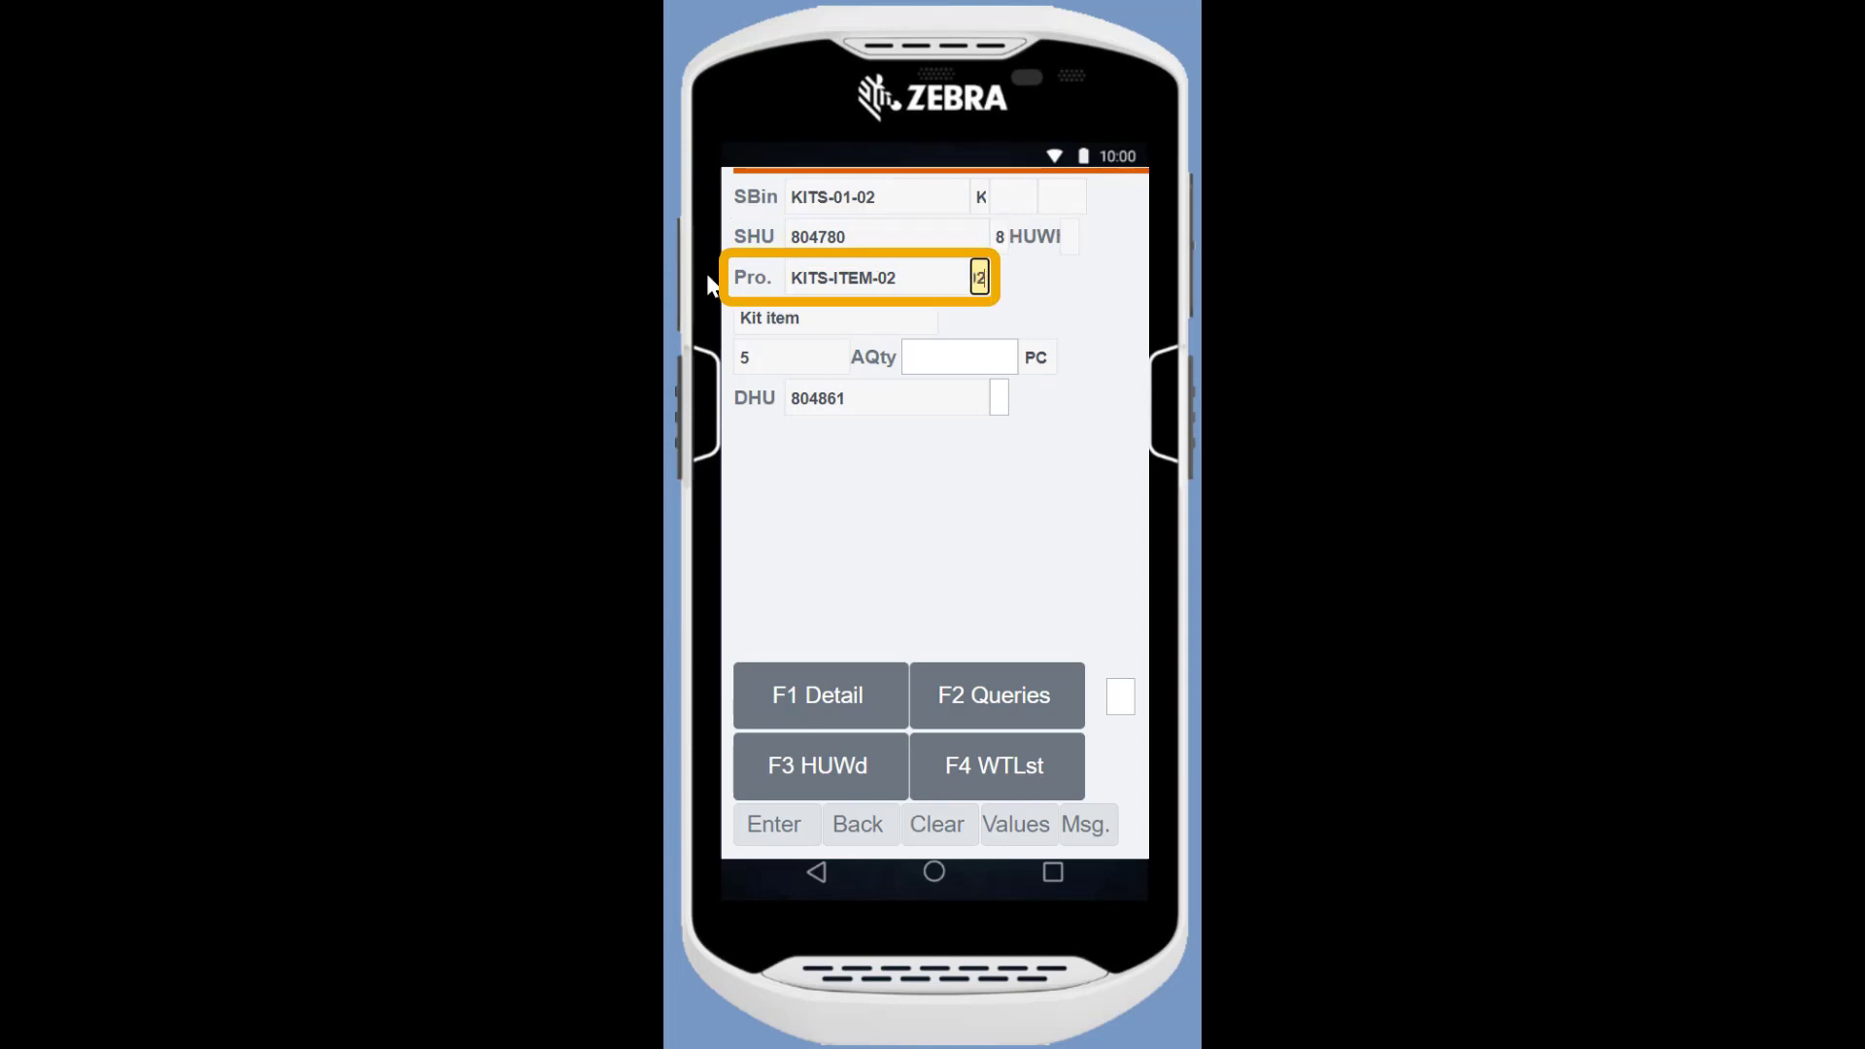
{"action": "key", "text": "Return"}
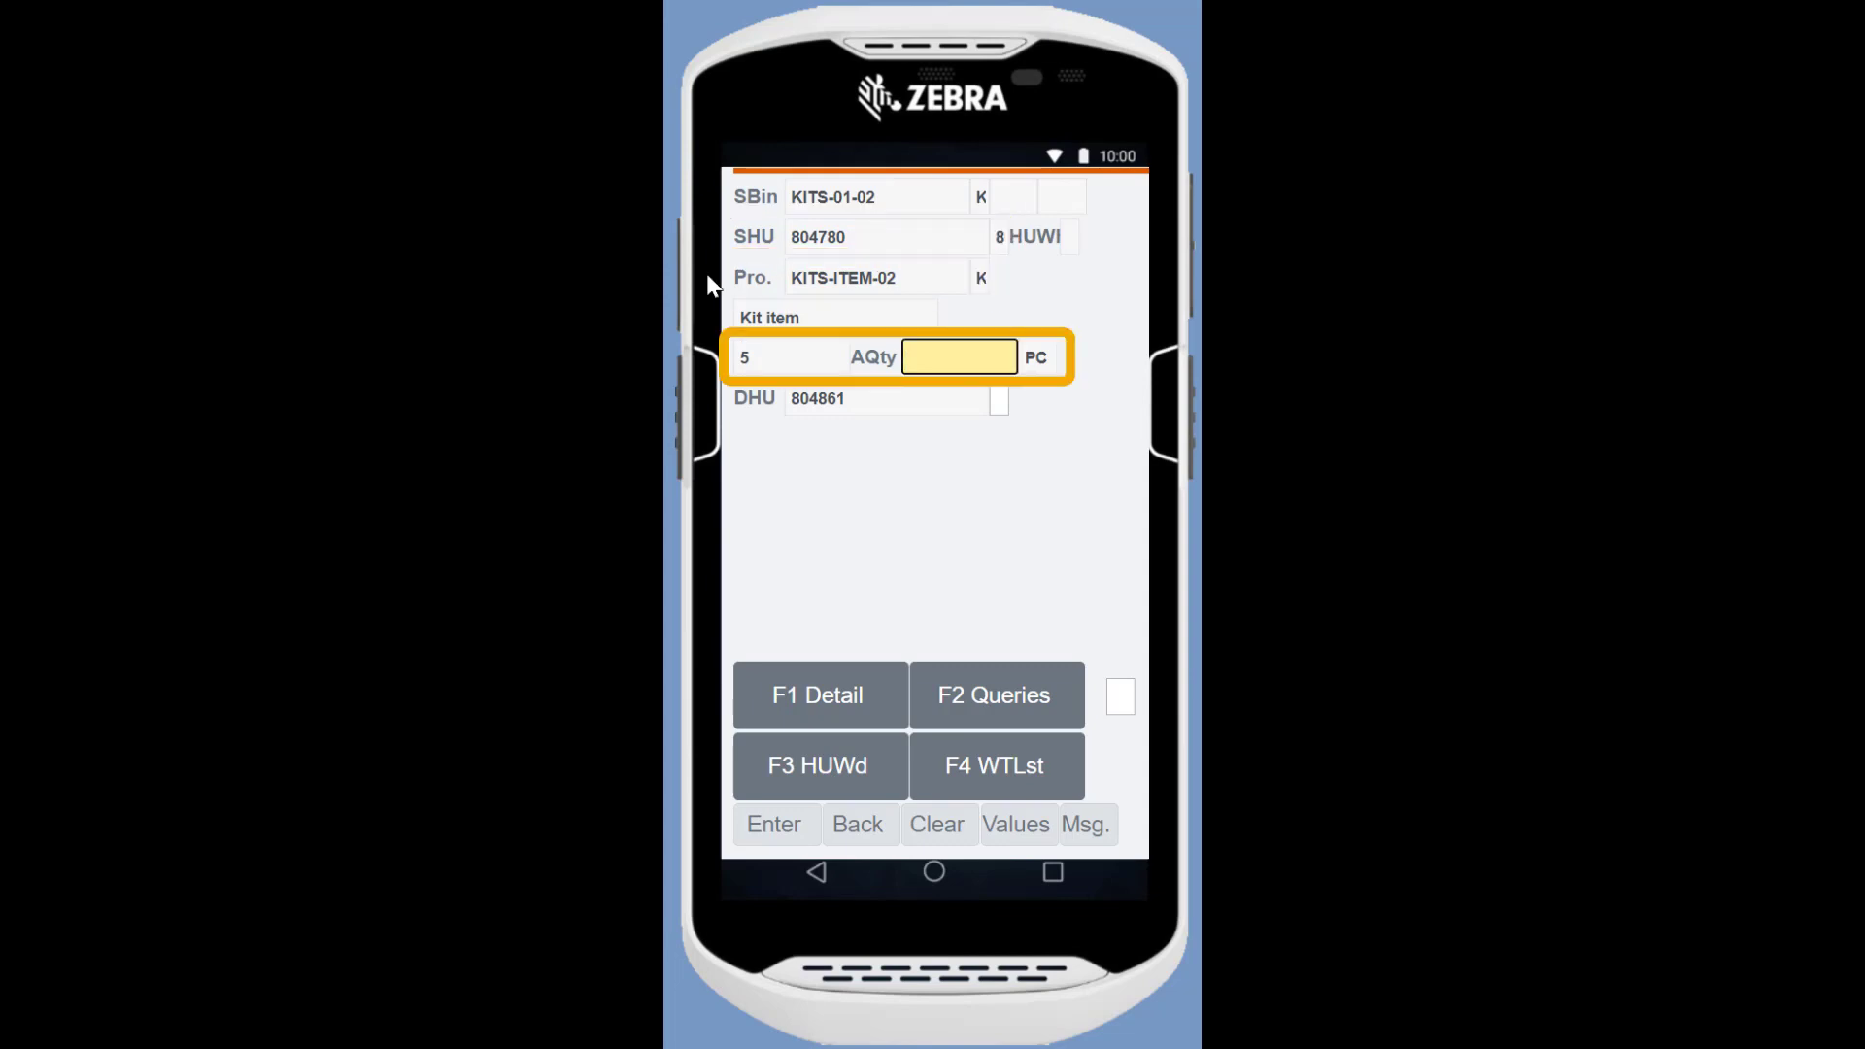
{"action": "type", "text": "5"}
{"action": "key", "text": "Return"}
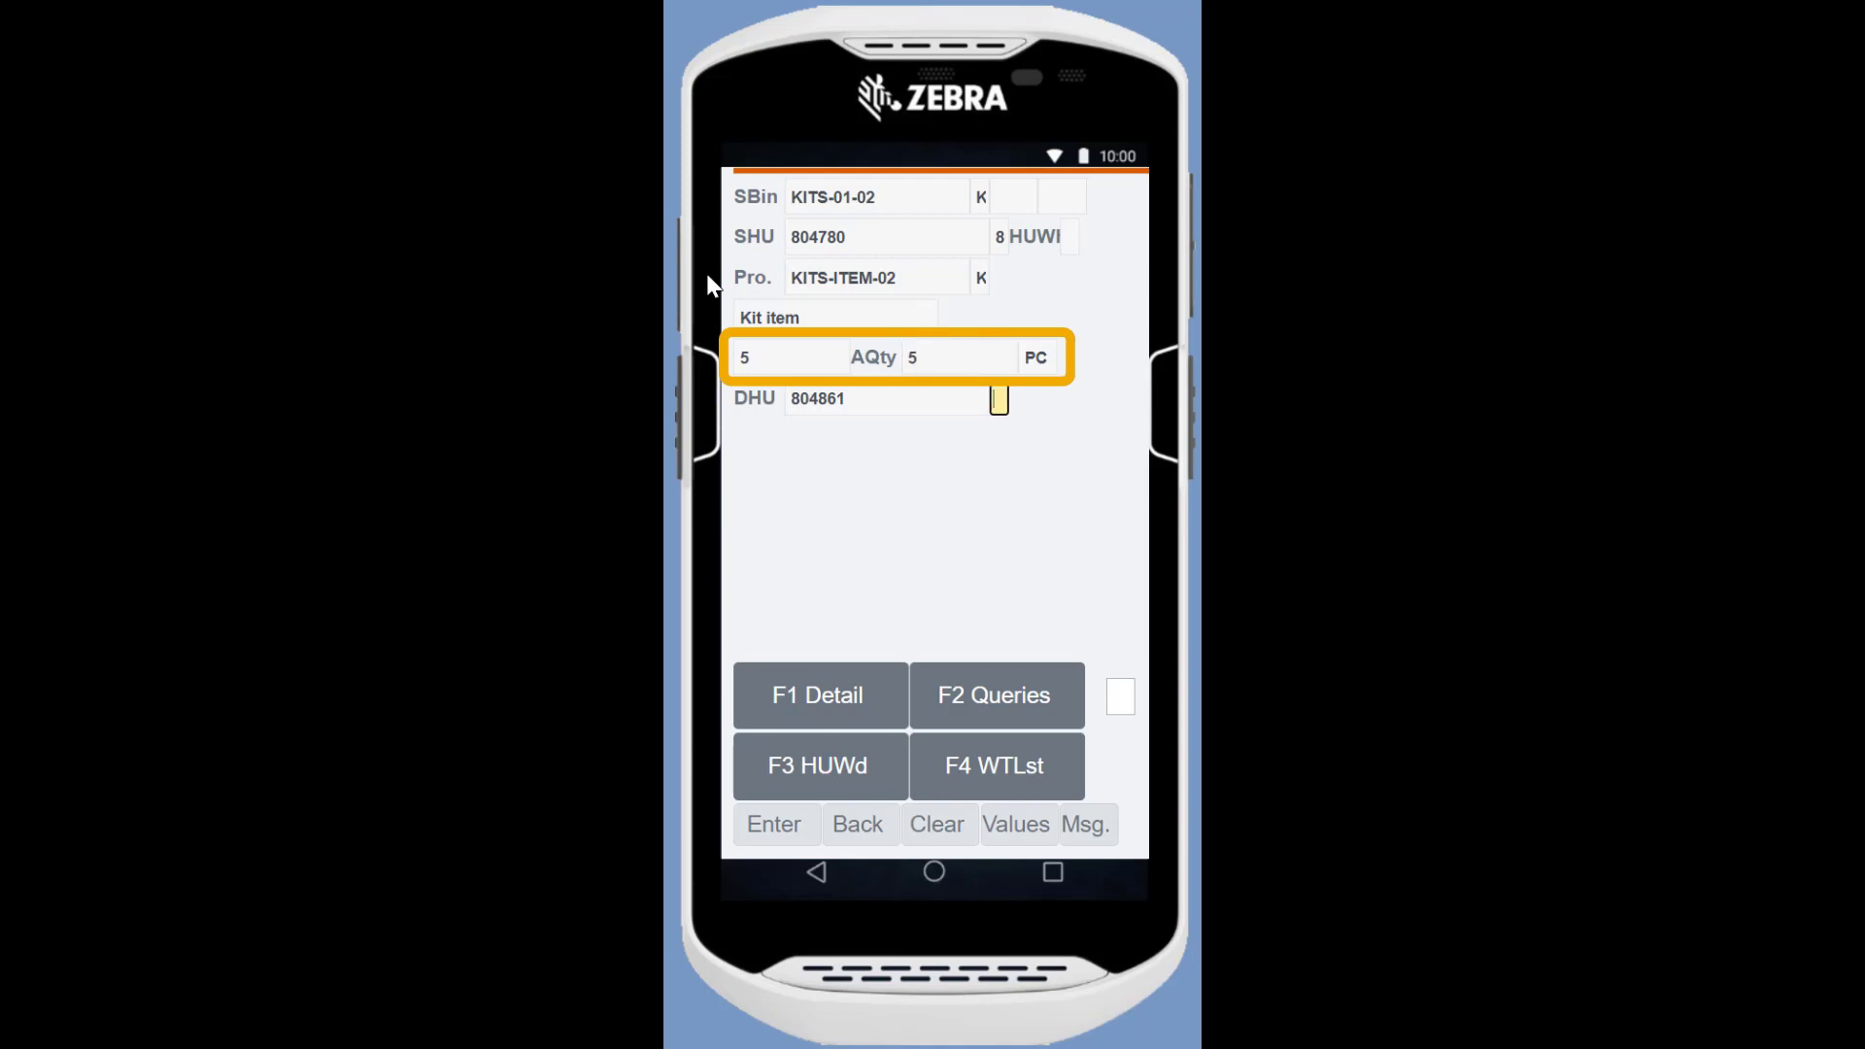
{"action": "type", "text": "804861"}
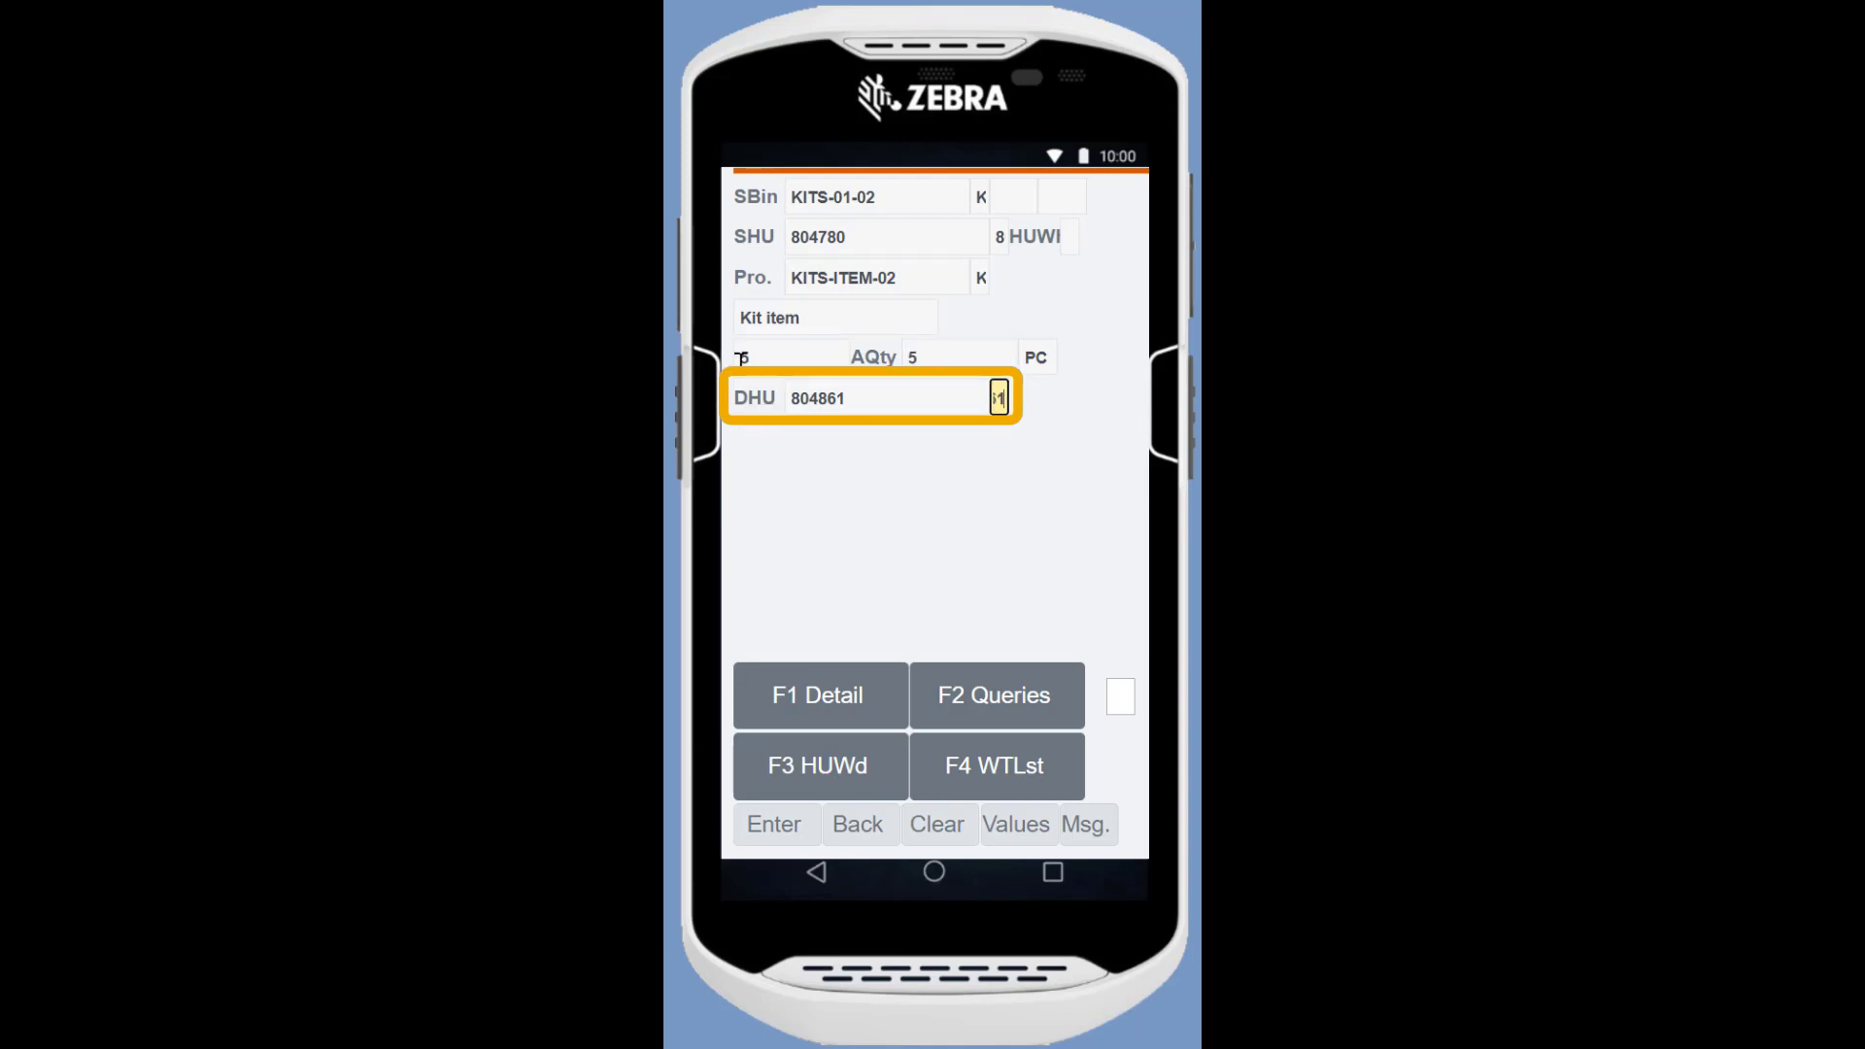
{"action": "key", "text": "Return"}
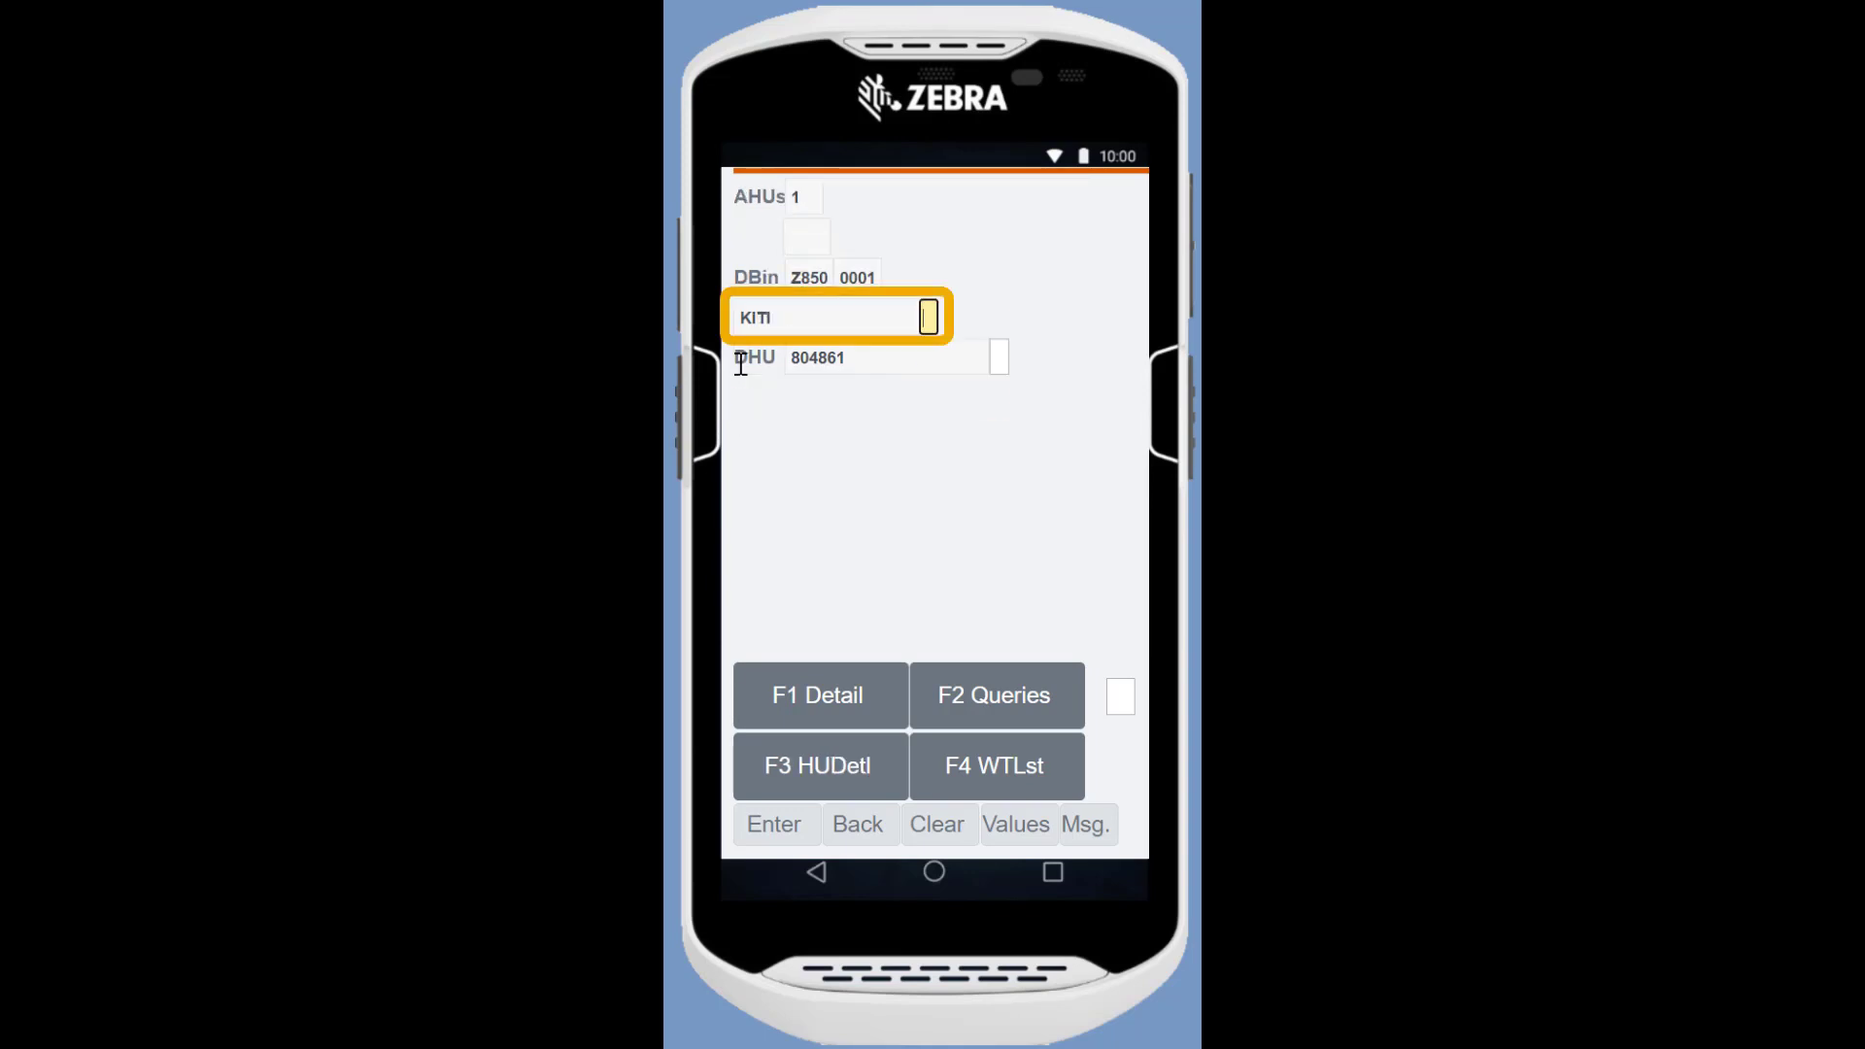
Drop handling unit 804861 at bin KITI.
{"action": "type", "text": "KITI"}
{"action": "key", "text": "Return"}
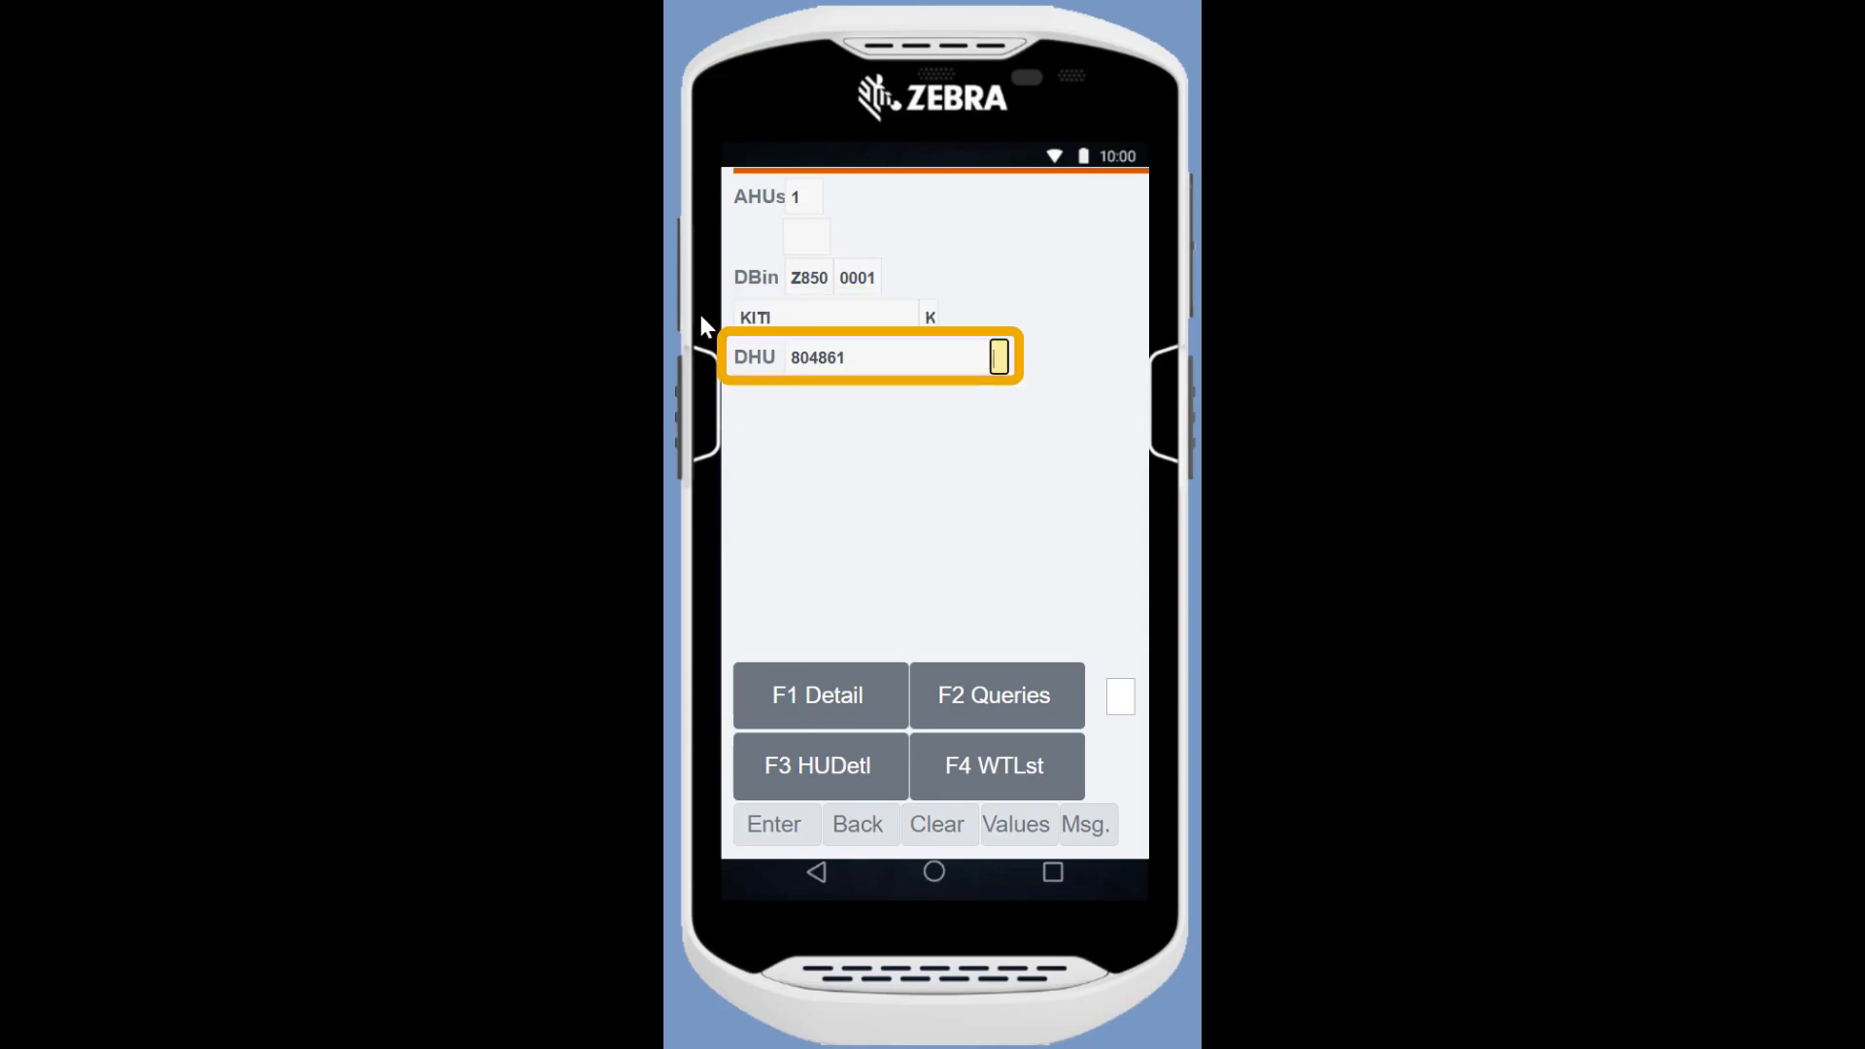
{"action": "type", "text": "804861"}
{"action": "key", "text": "Return"}
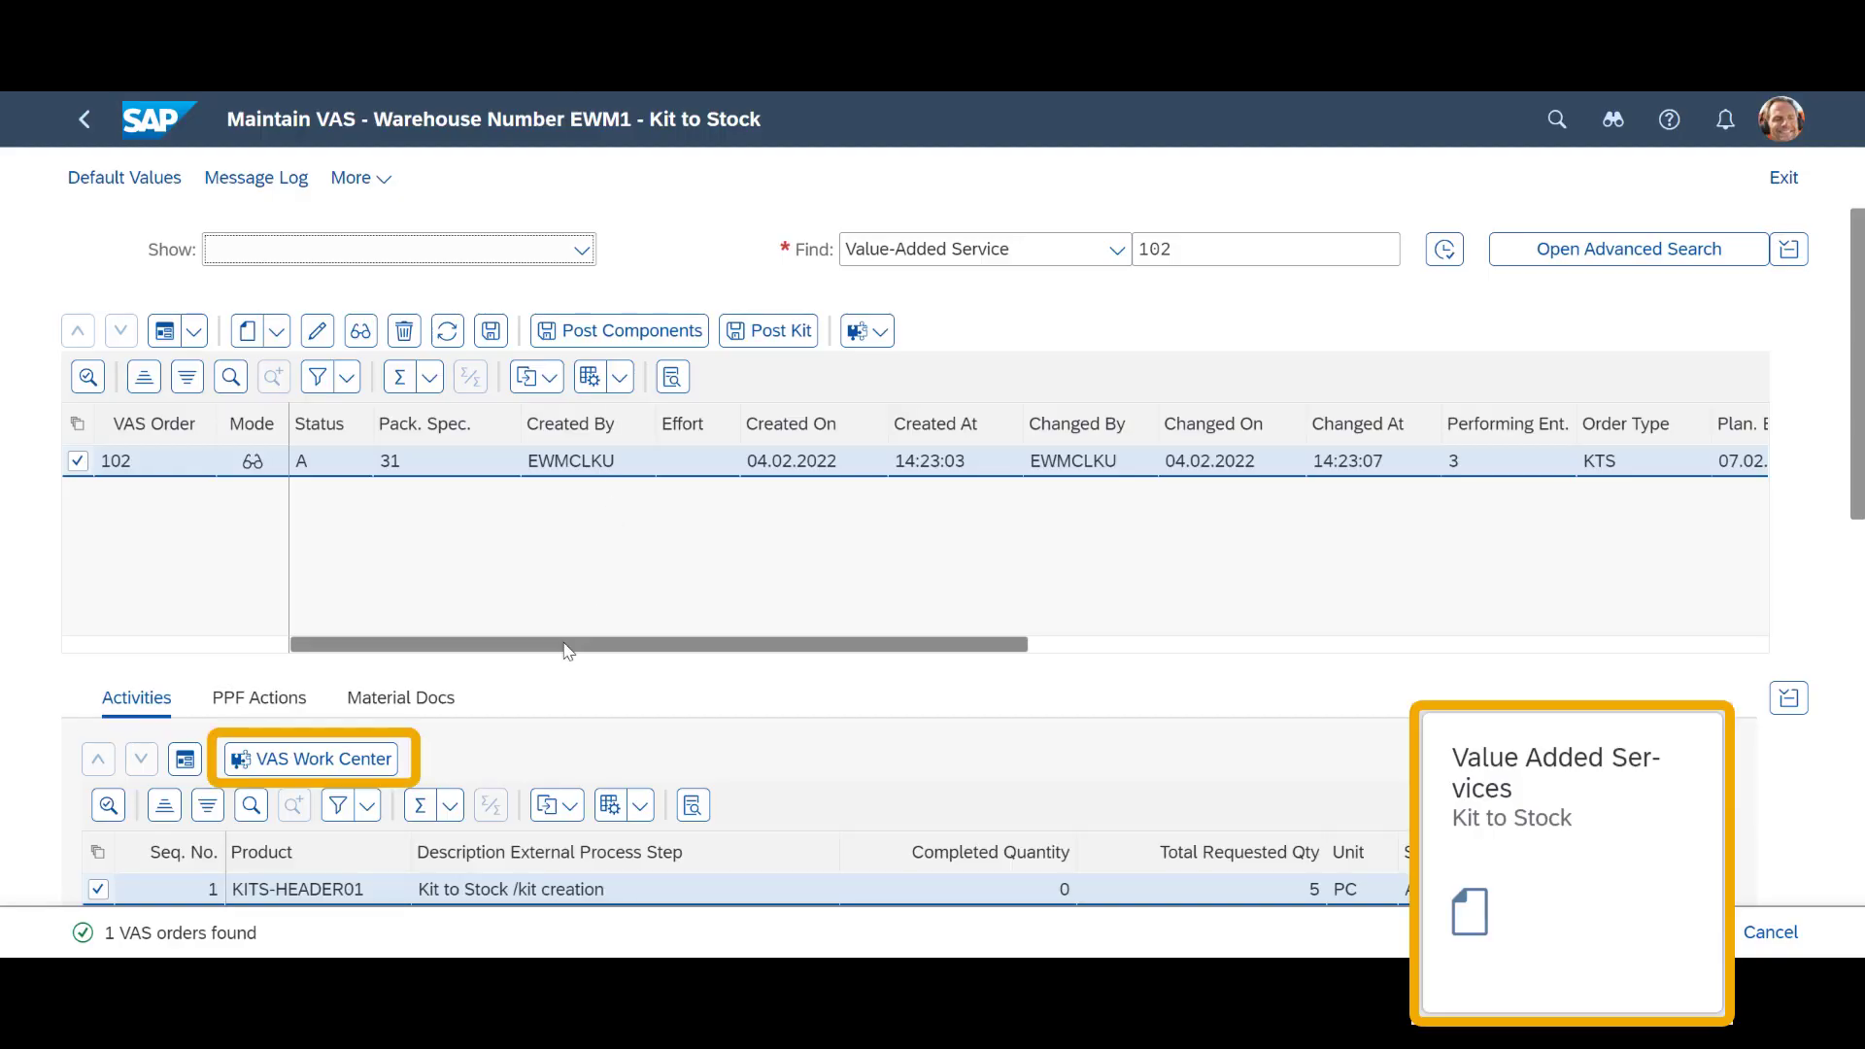
Start and end order 102's Kit to Stock activity without variances, completing 5 PC.
{"action": "left_click", "coordinate": [331, 766]}
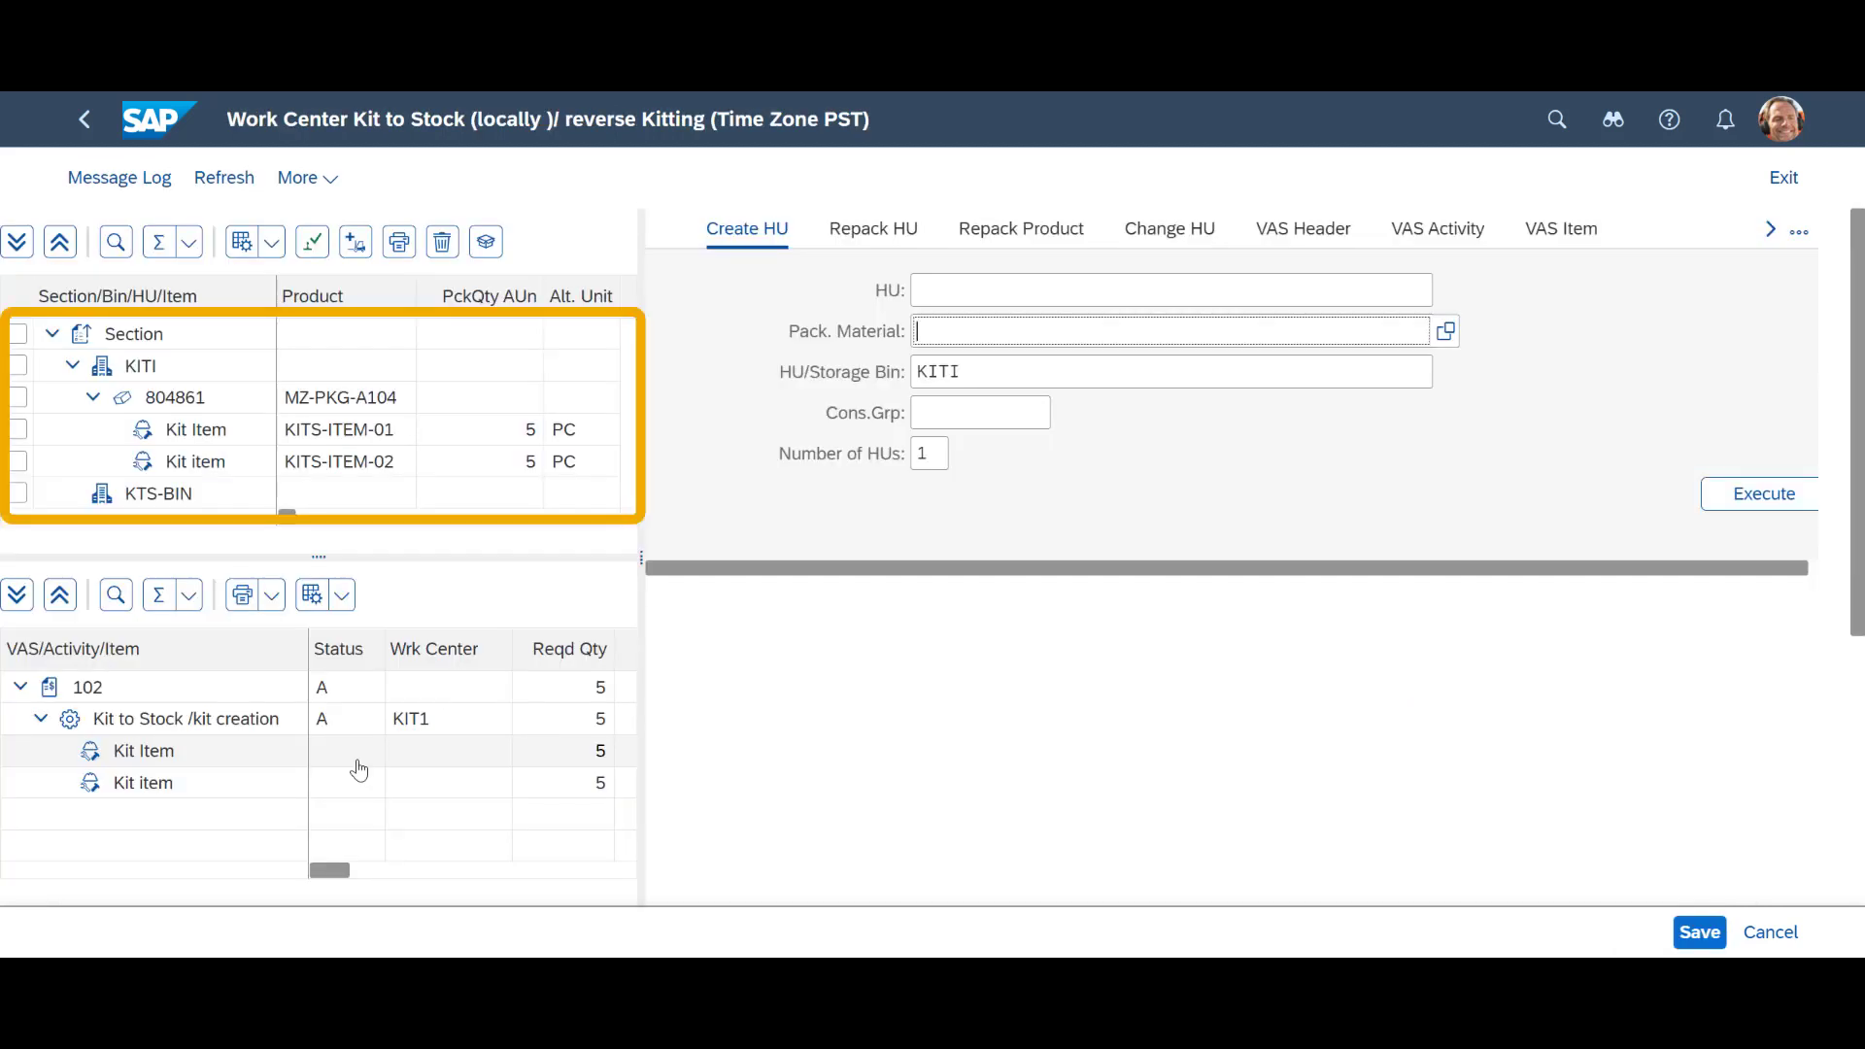
{"action": "left_click", "coordinate": [104, 730]}
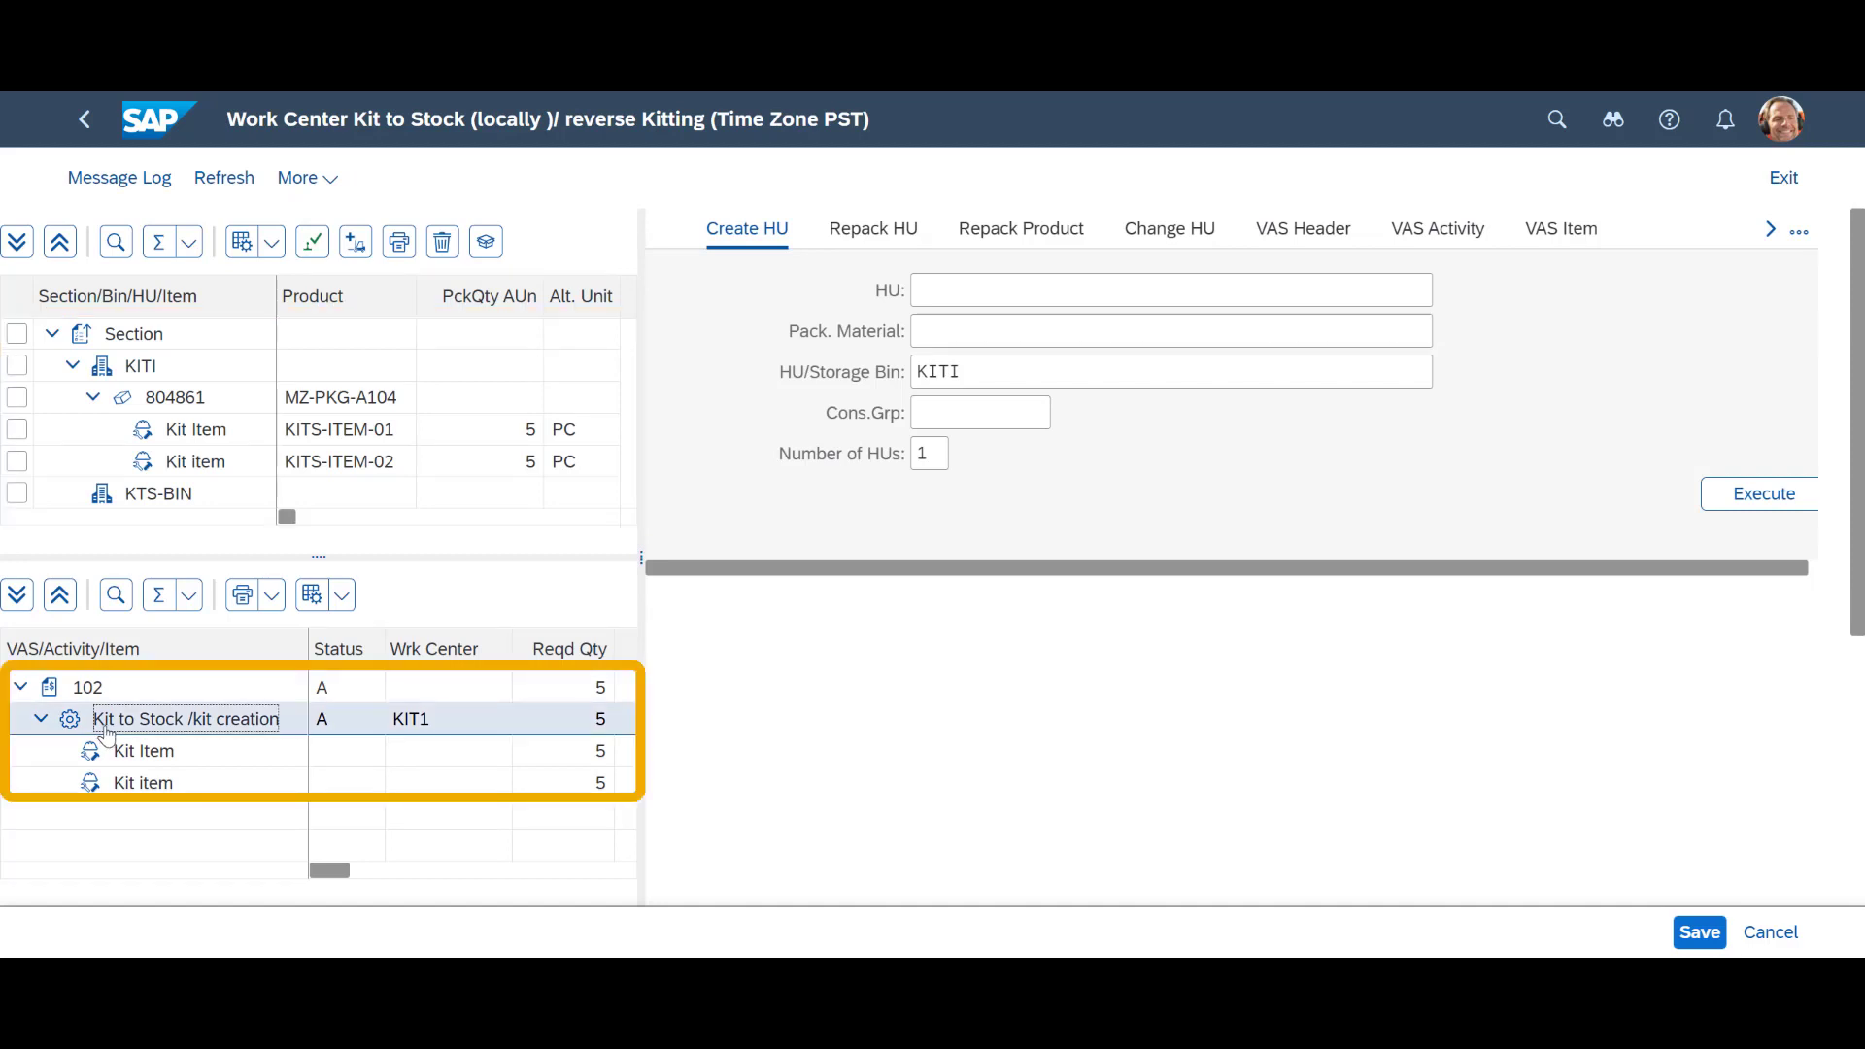
{"action": "double_click", "coordinate": [65, 727]}
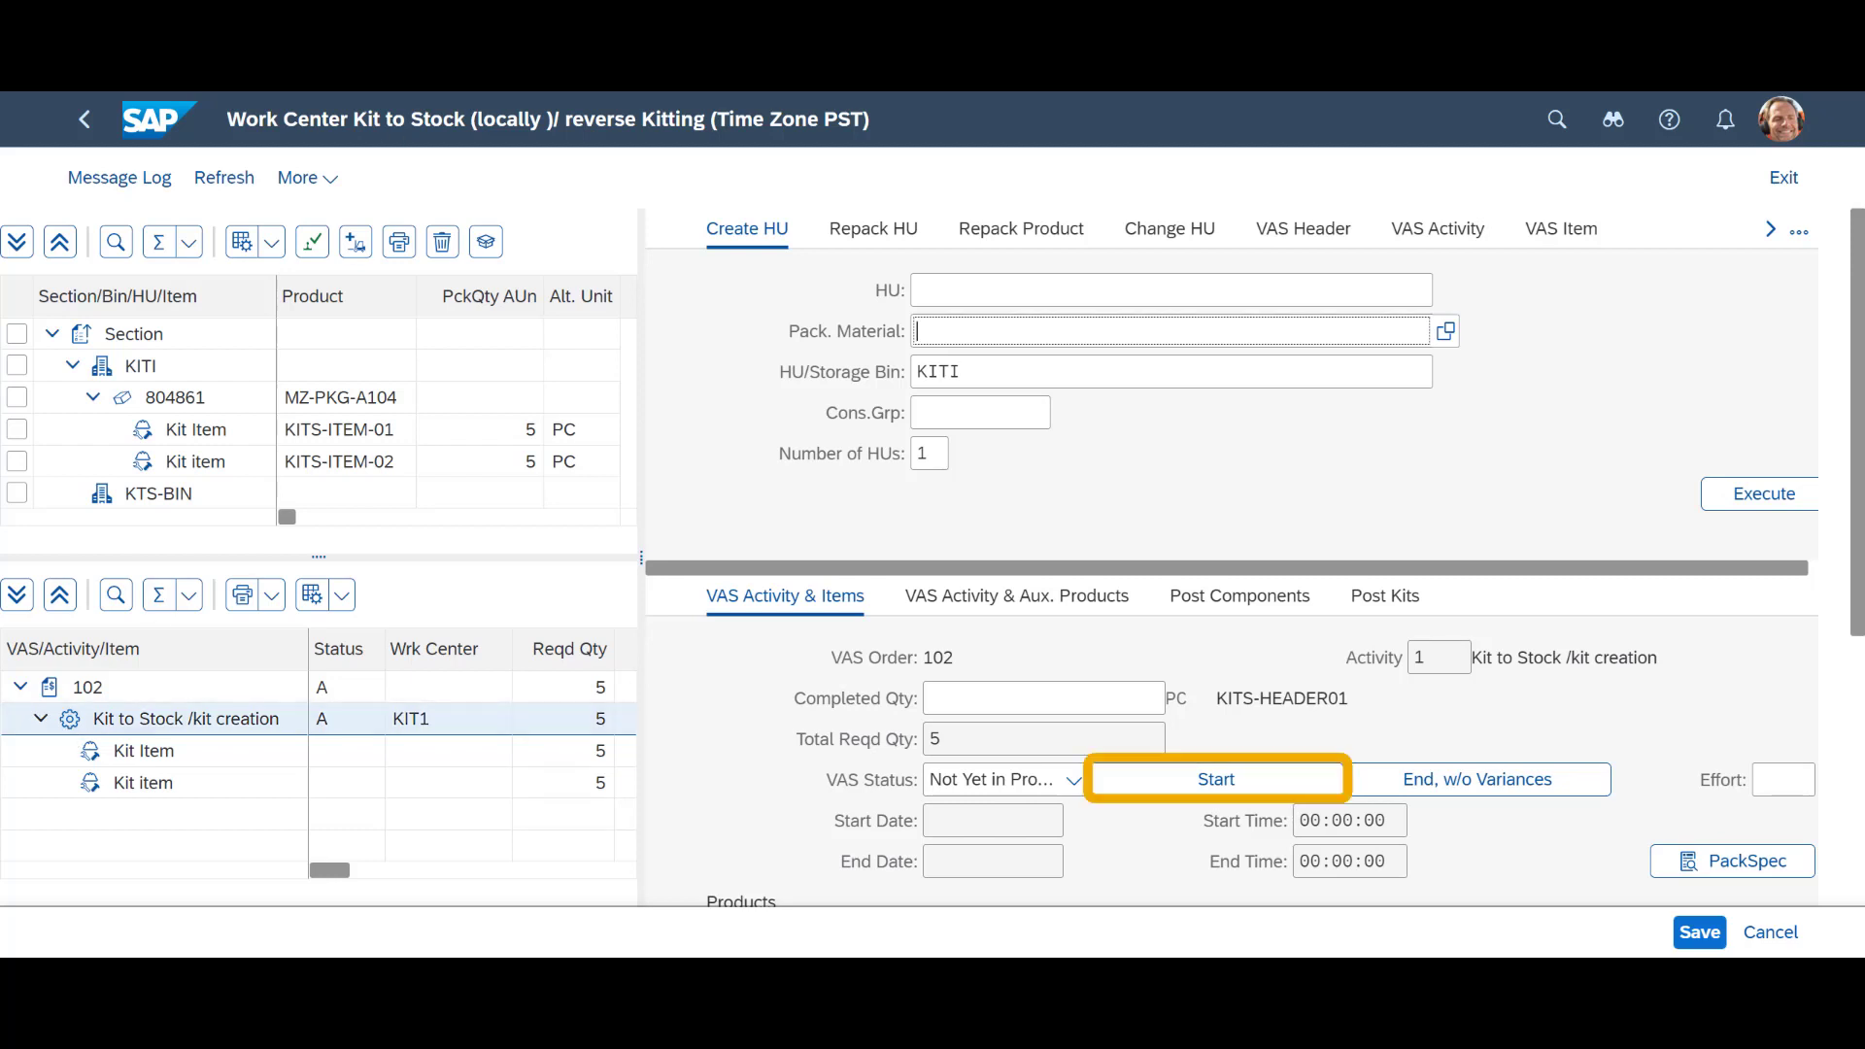
{"action": "left_click", "coordinate": [1212, 783]}
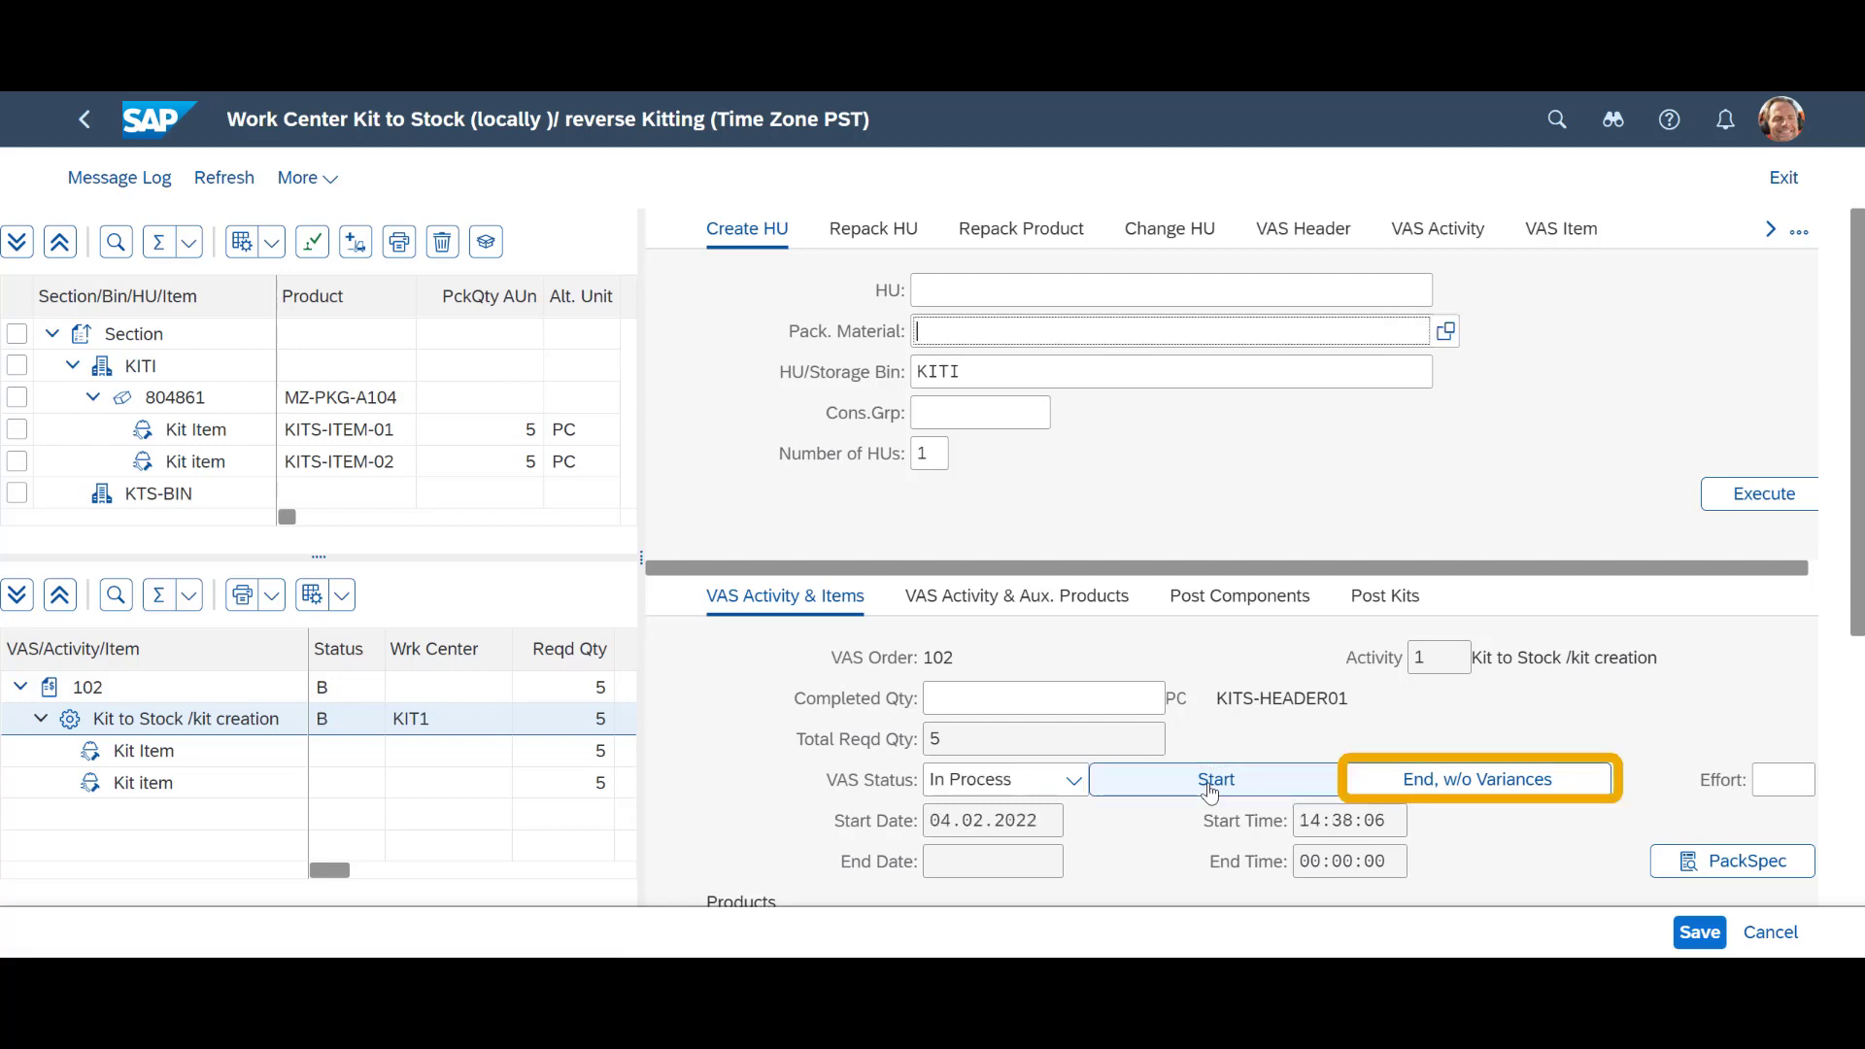
{"action": "left_click", "coordinate": [1458, 785]}
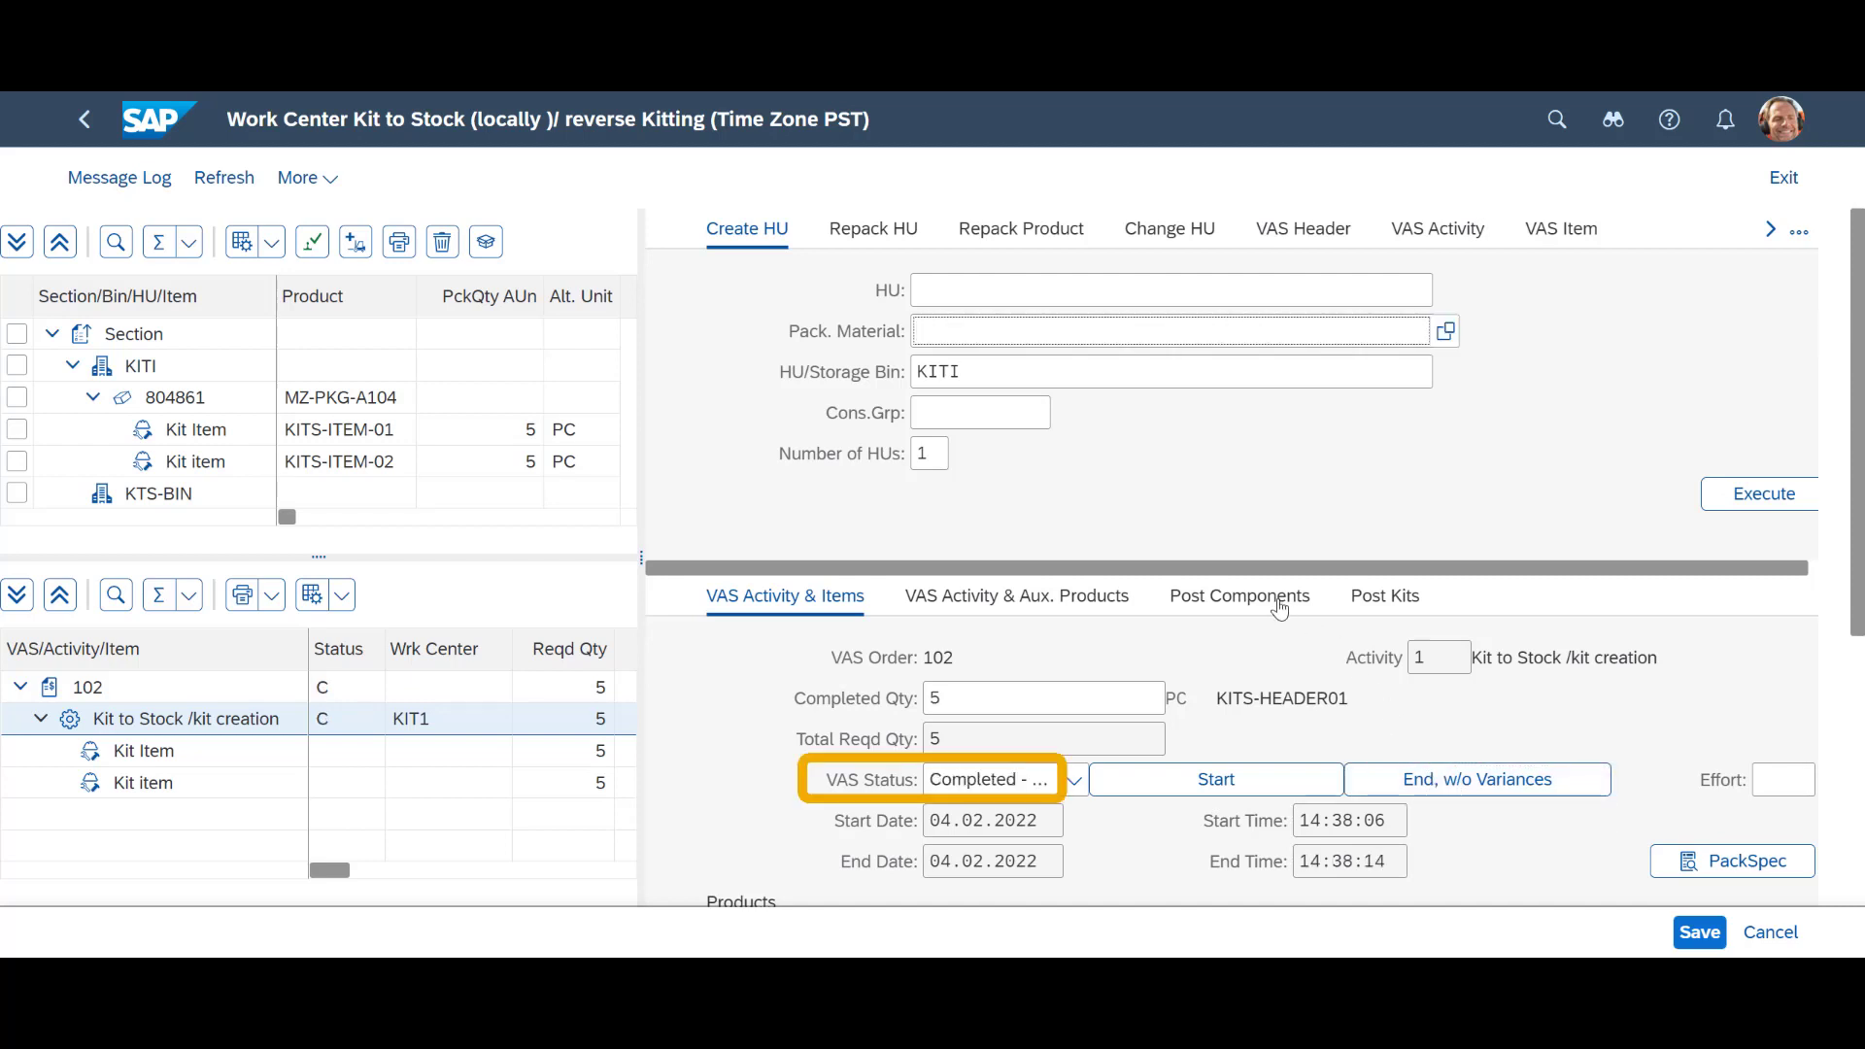
{"action": "left_click", "coordinate": [1240, 596]}
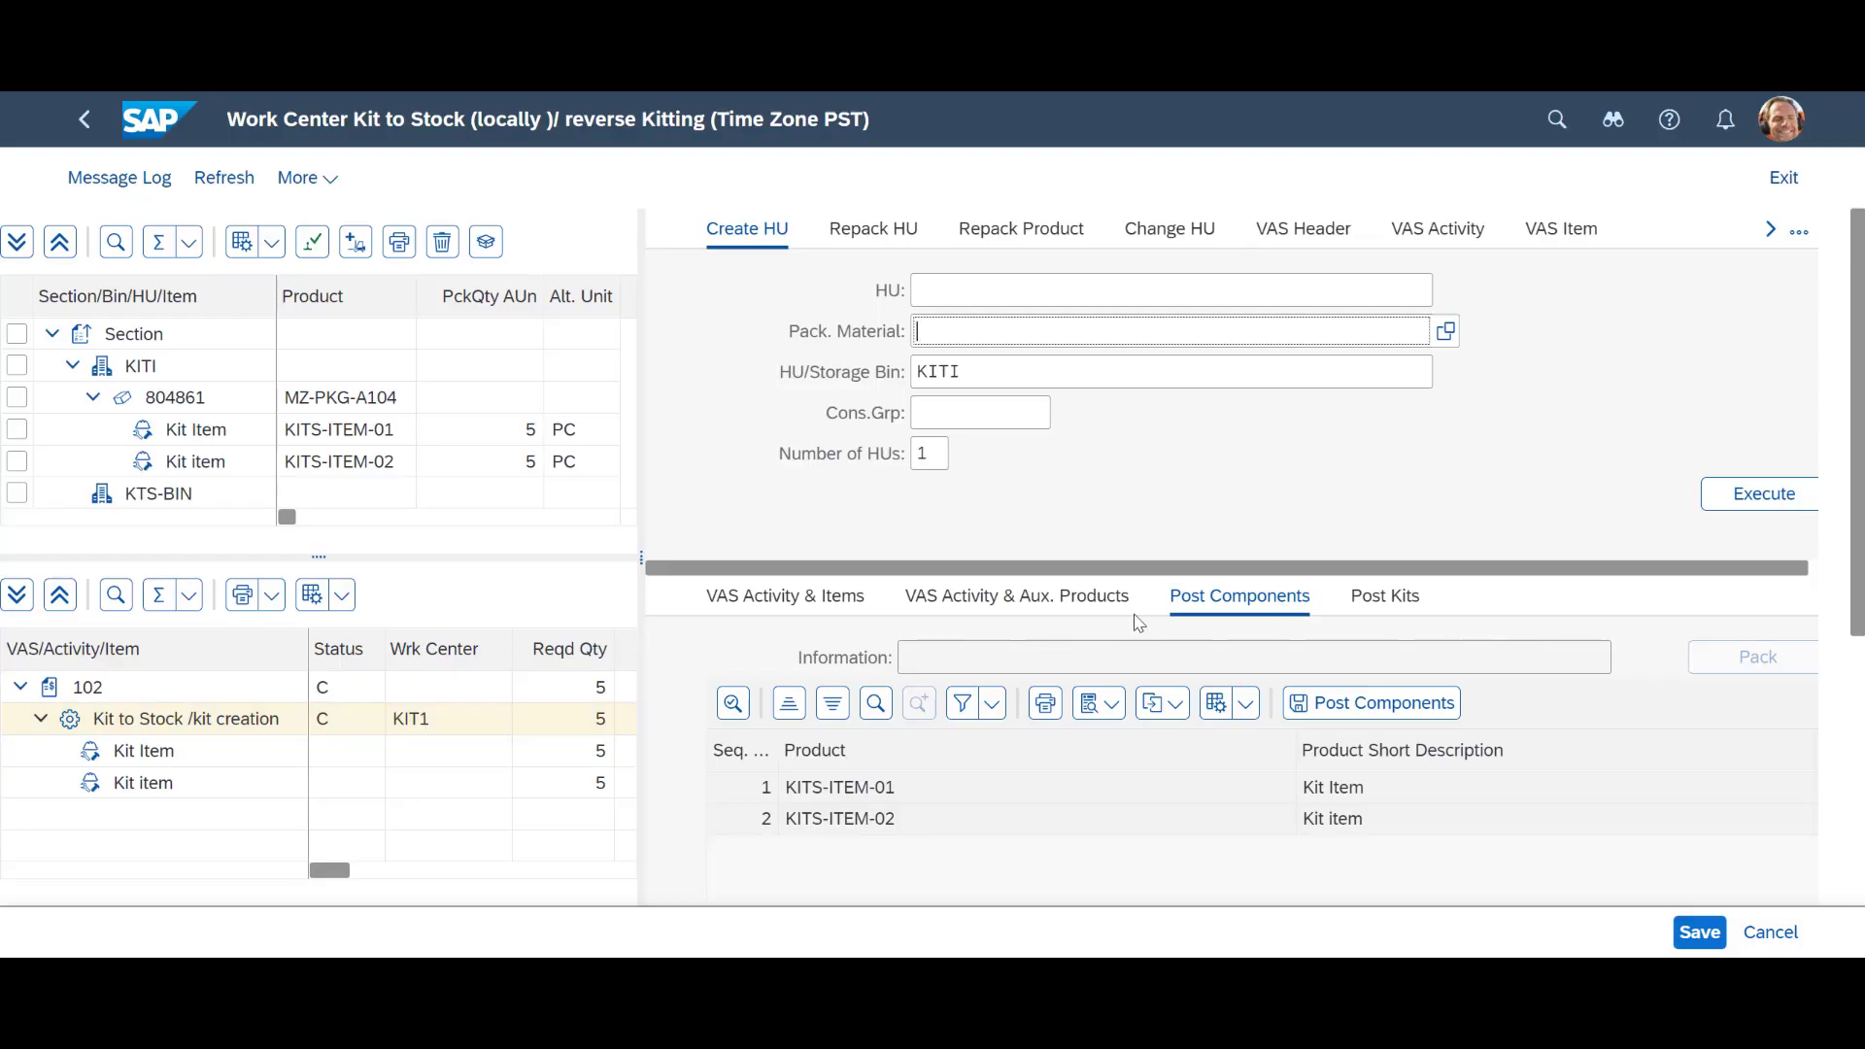
Post the components in handling unit 804861, save, and go back to order 102.
{"action": "scroll", "coordinate": [1139, 623], "scroll_direction": "down", "scroll_amount": 5}
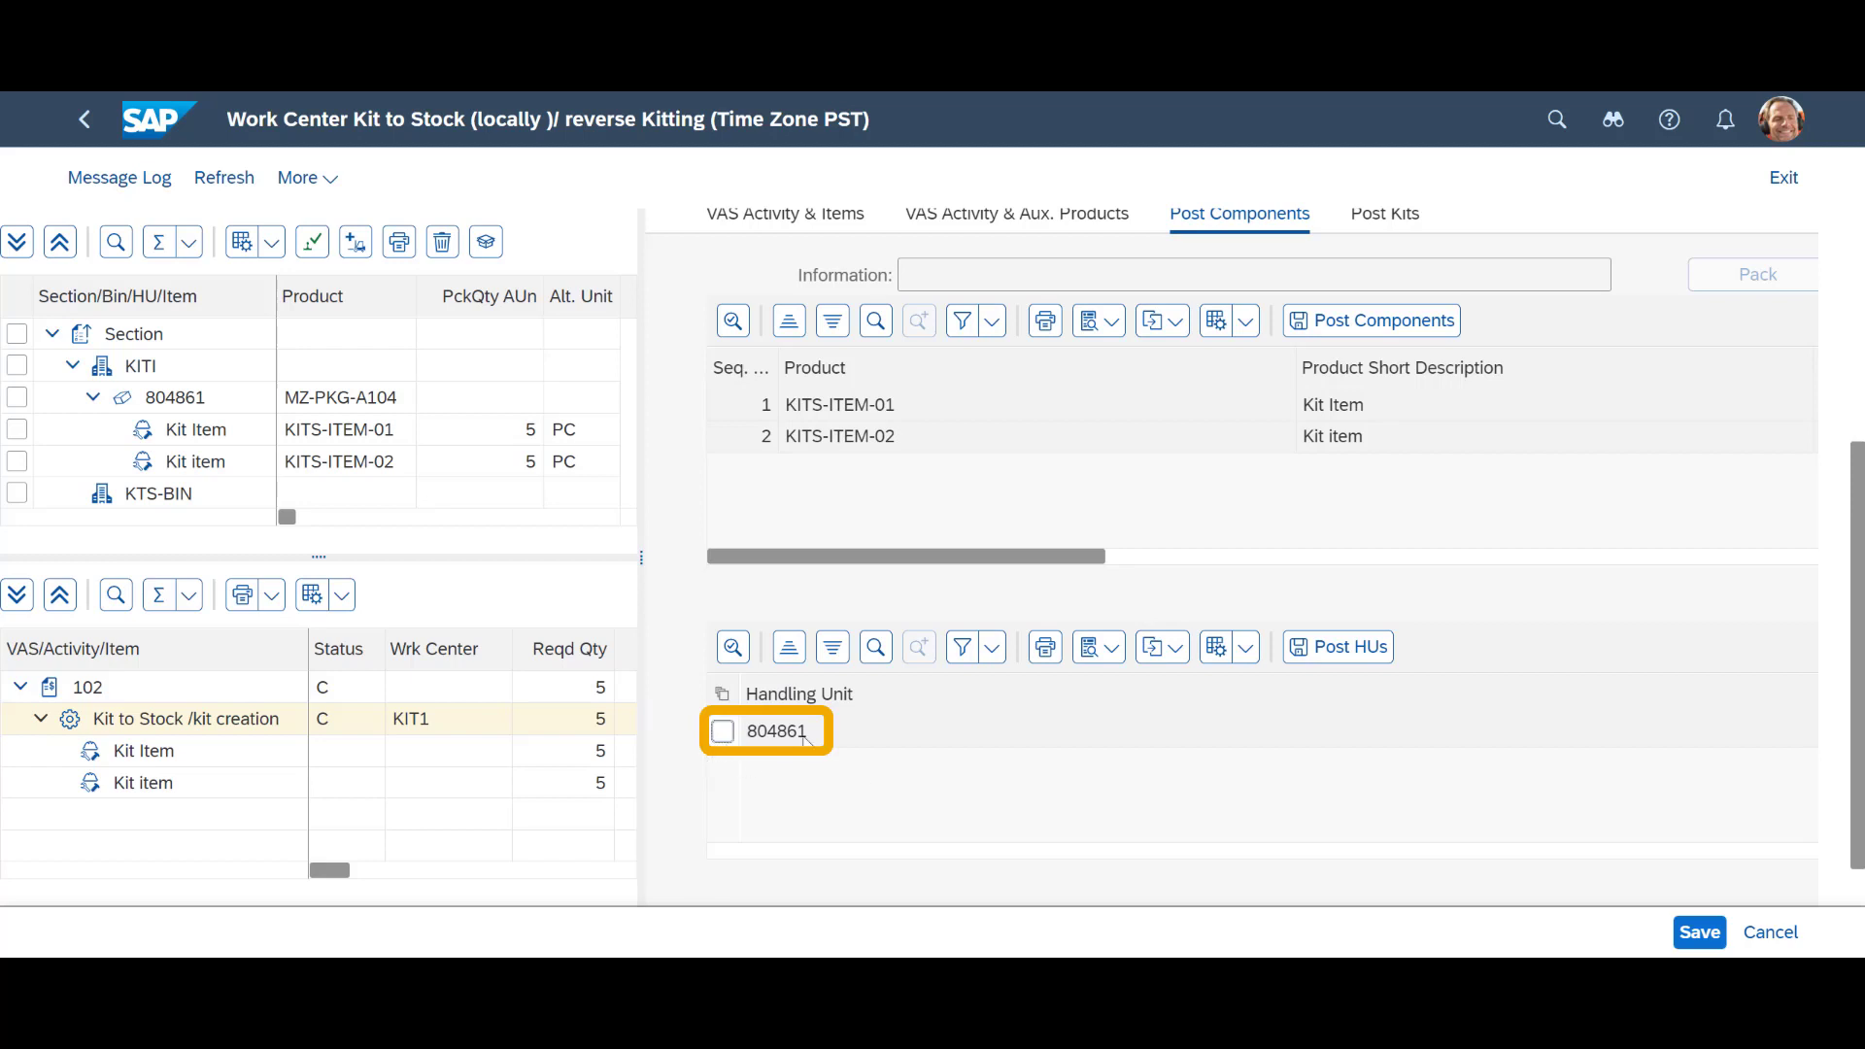
{"action": "left_click", "coordinate": [722, 731]}
{"action": "left_click", "coordinate": [1348, 648]}
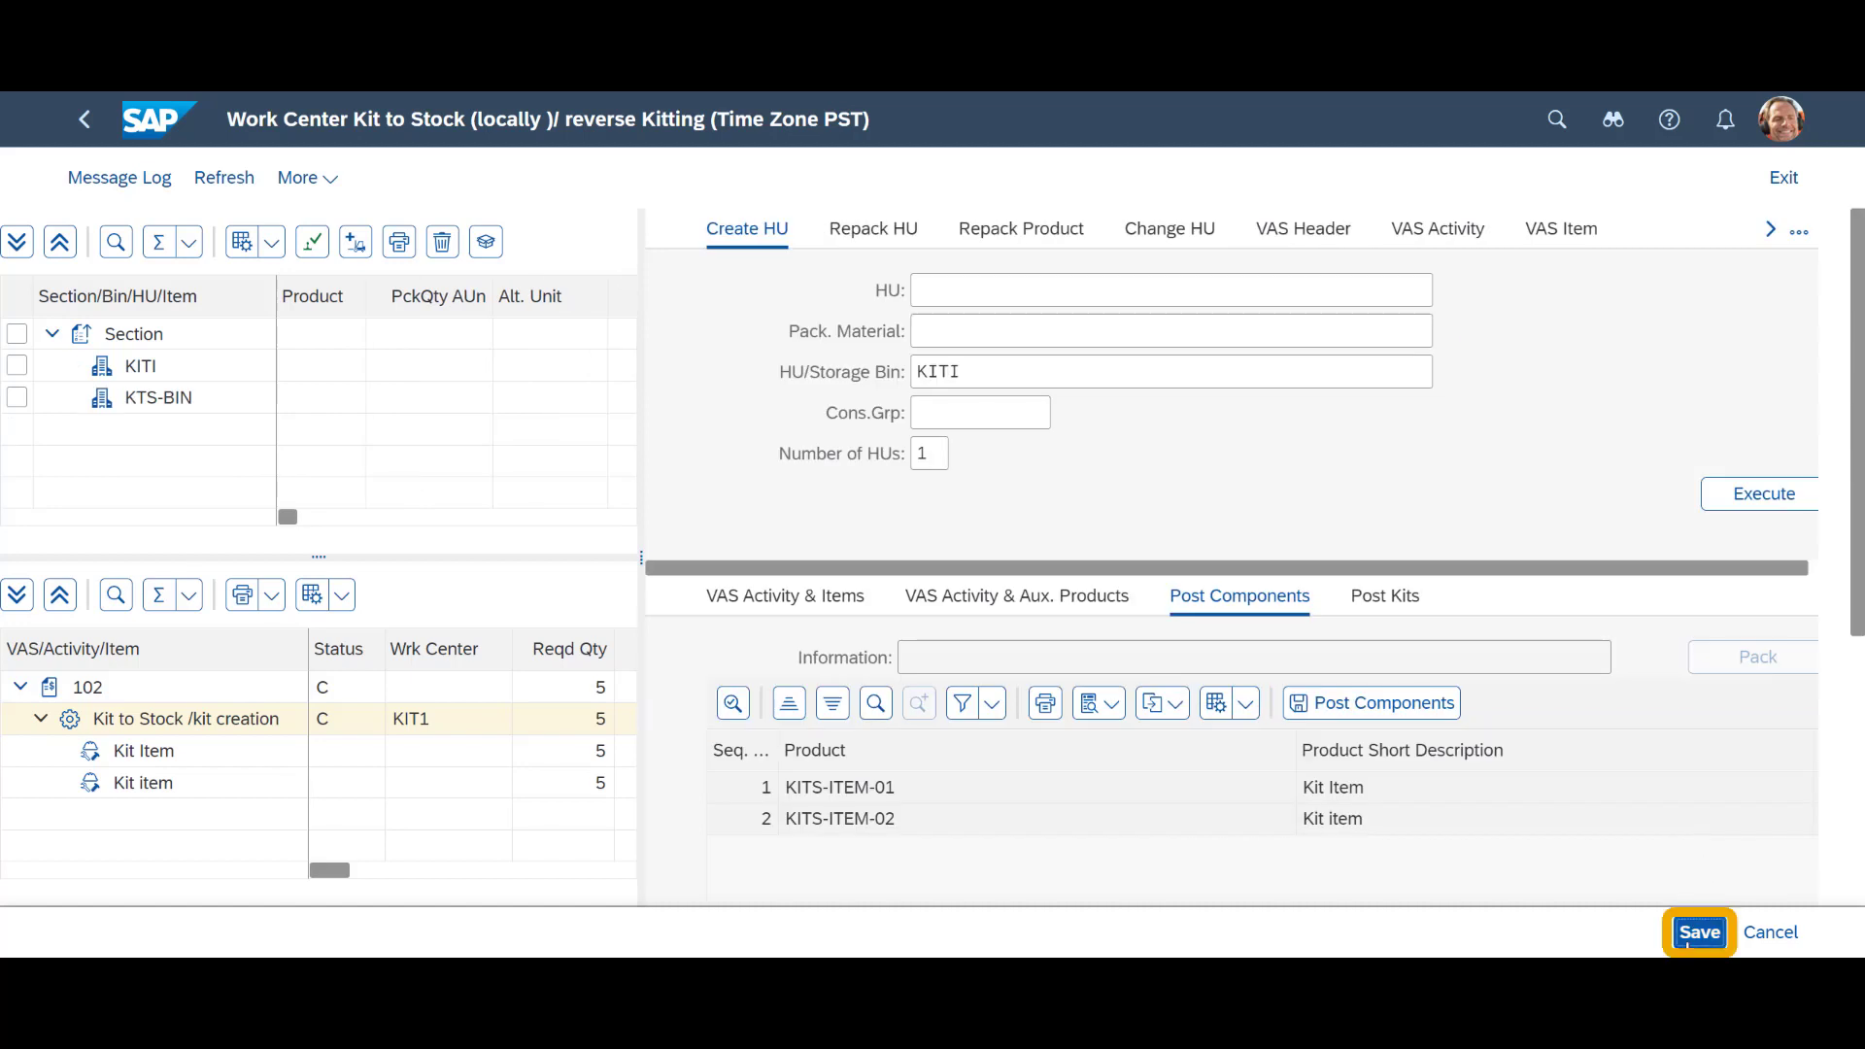
{"action": "left_click", "coordinate": [1687, 935]}
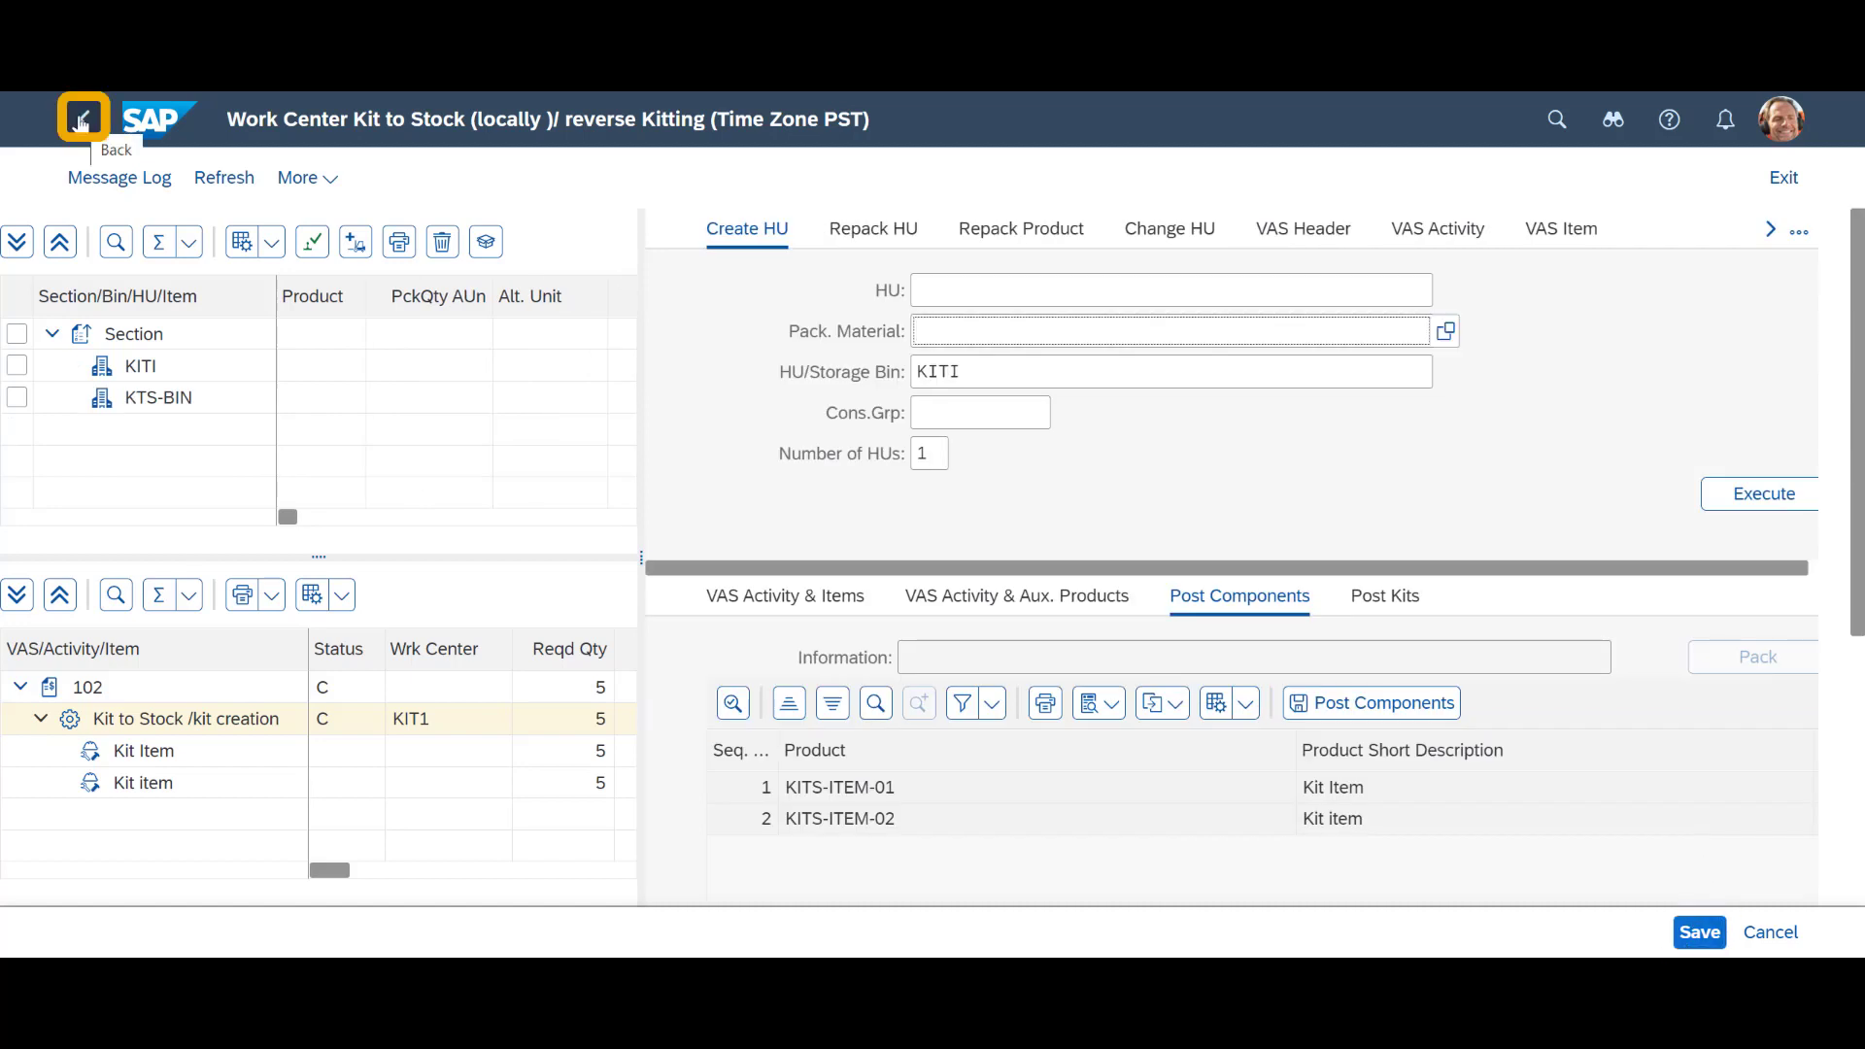
{"action": "left_click", "coordinate": [82, 120]}
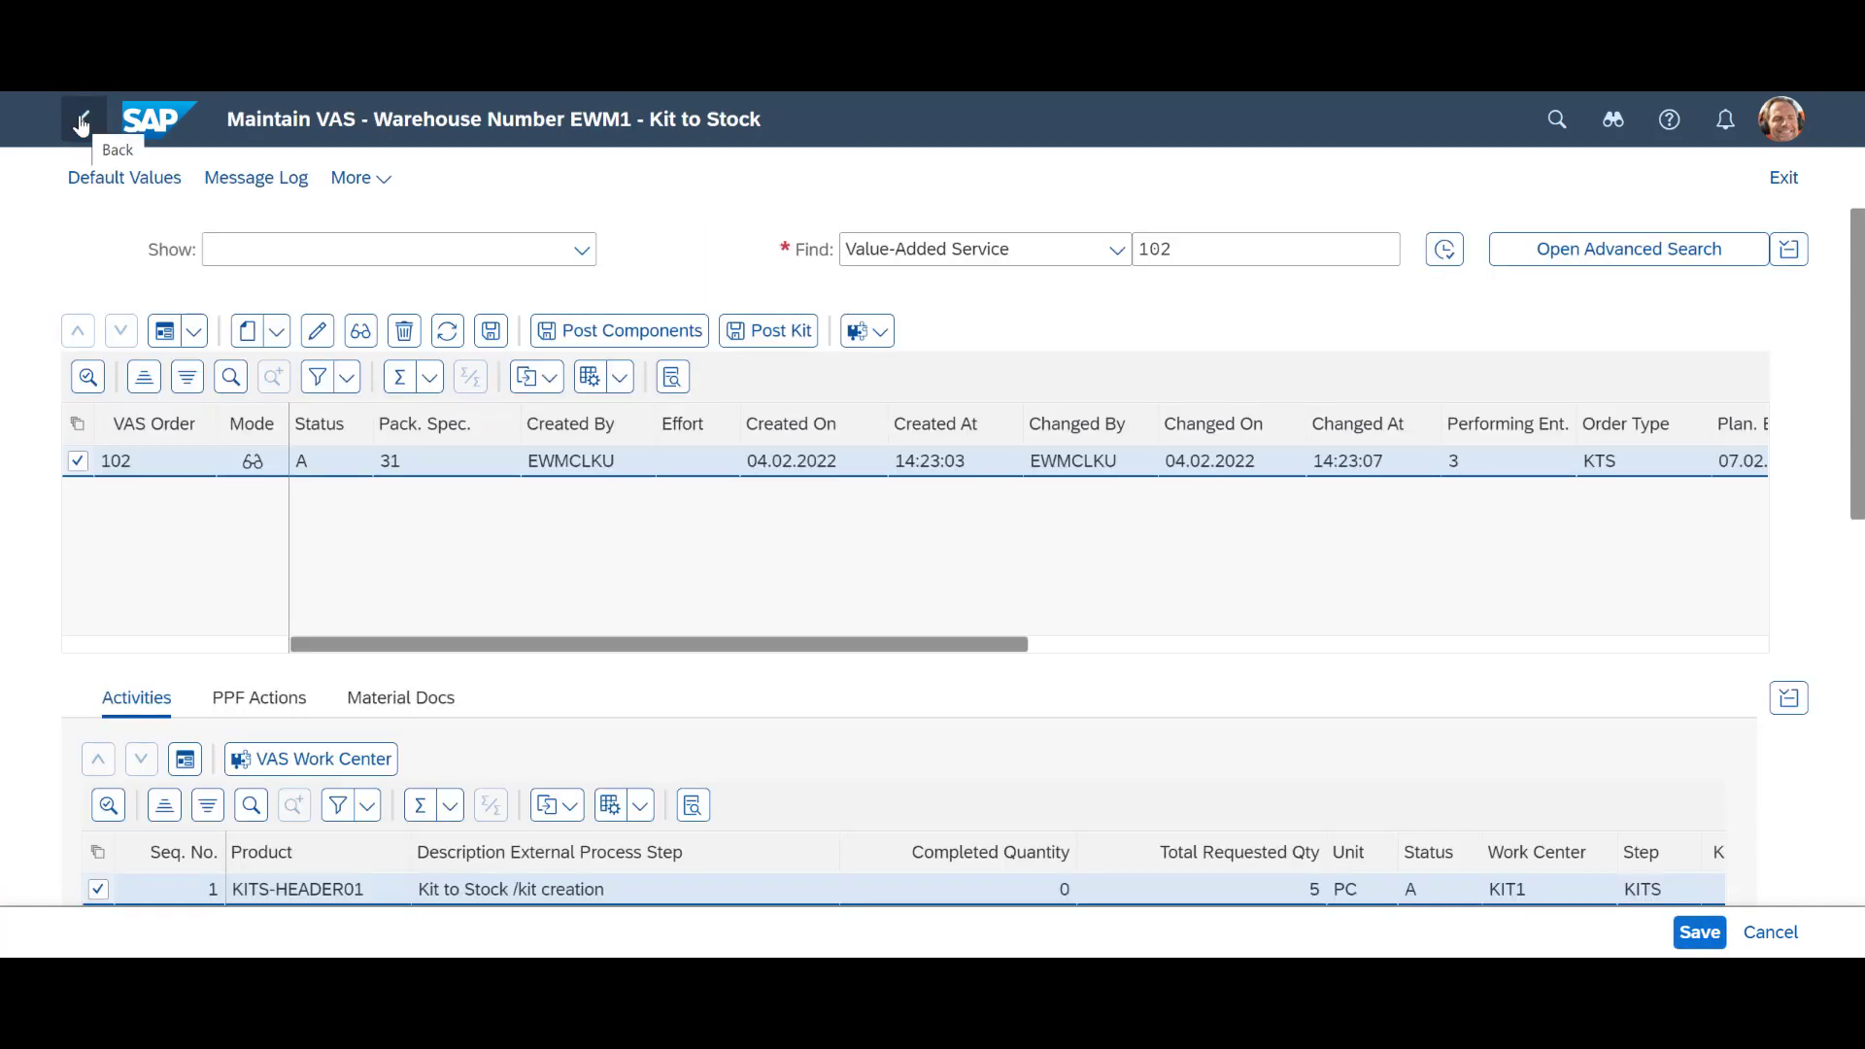
Check outbound delivery order 15676 shows picking, packing and goods issue completed.
{"action": "left_click", "coordinate": [884, 334]}
{"action": "left_click", "coordinate": [889, 380]}
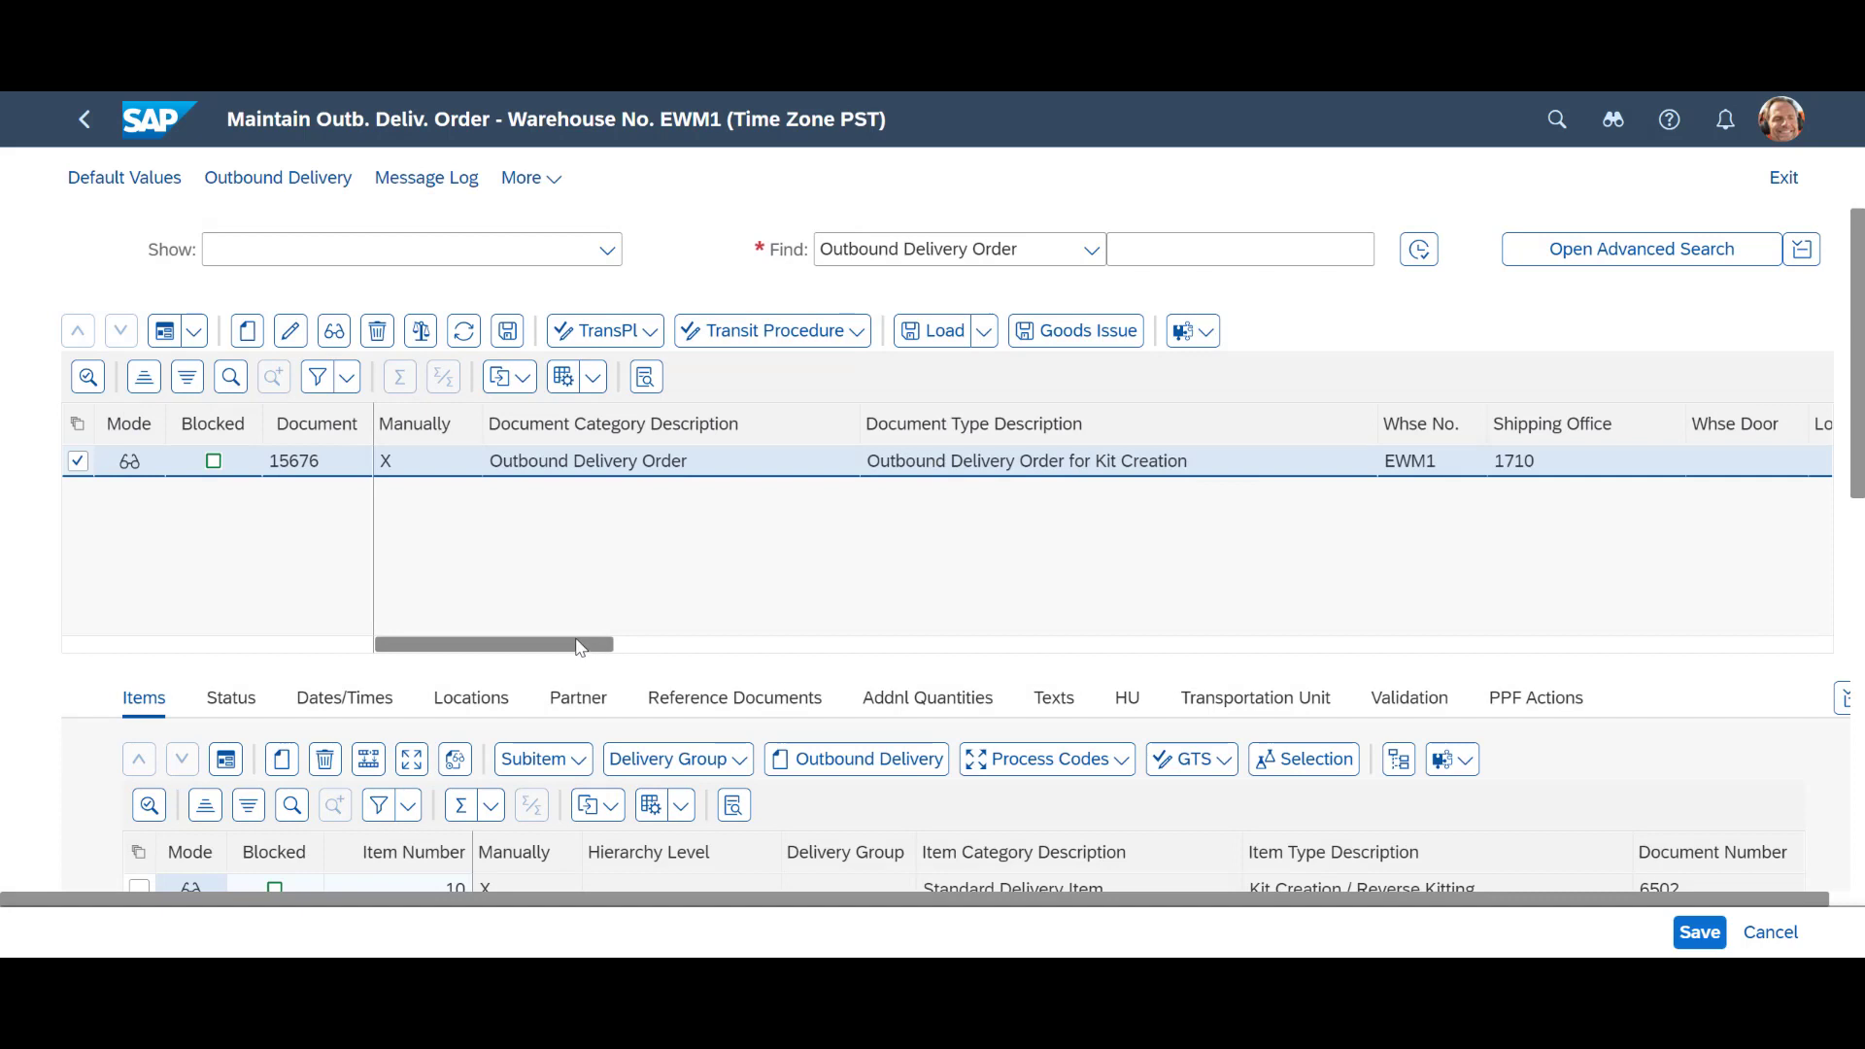
{"action": "left_click_drag", "start_coordinate": [575, 645], "coordinate": [798, 650]}
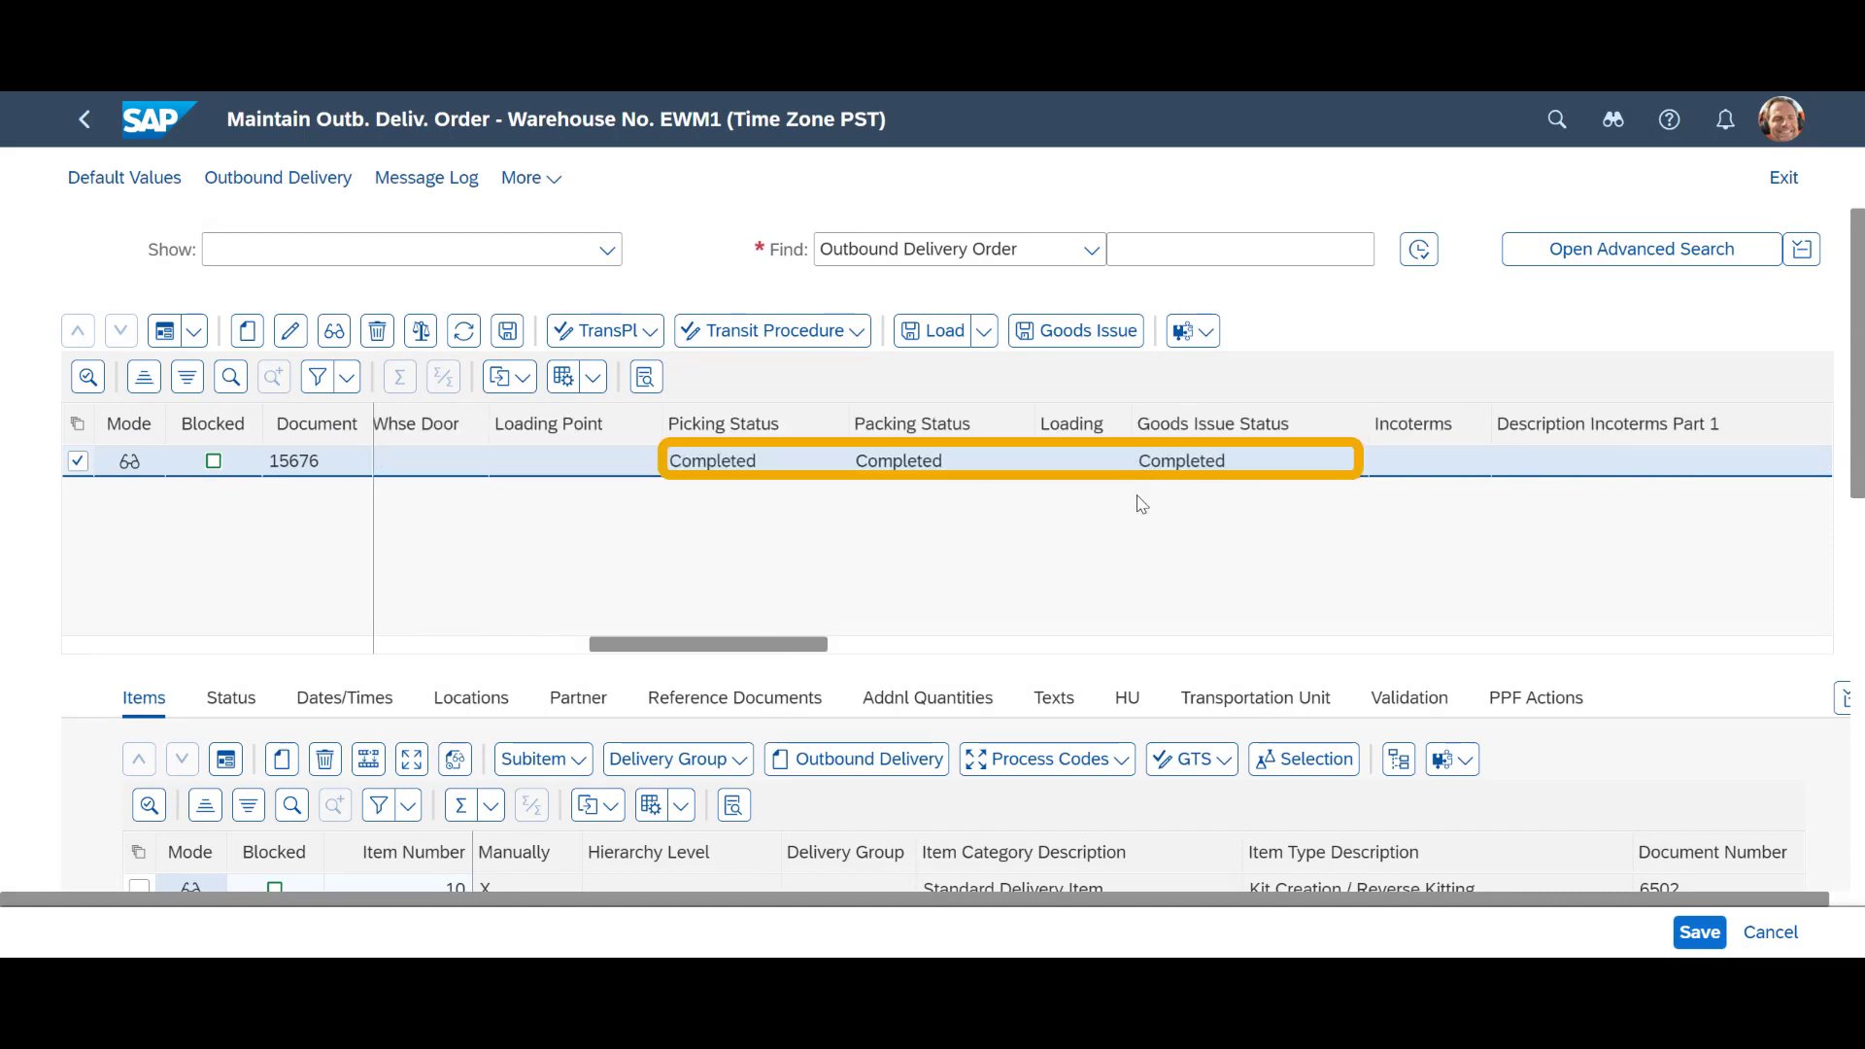
{"action": "left_click", "coordinate": [124, 134]}
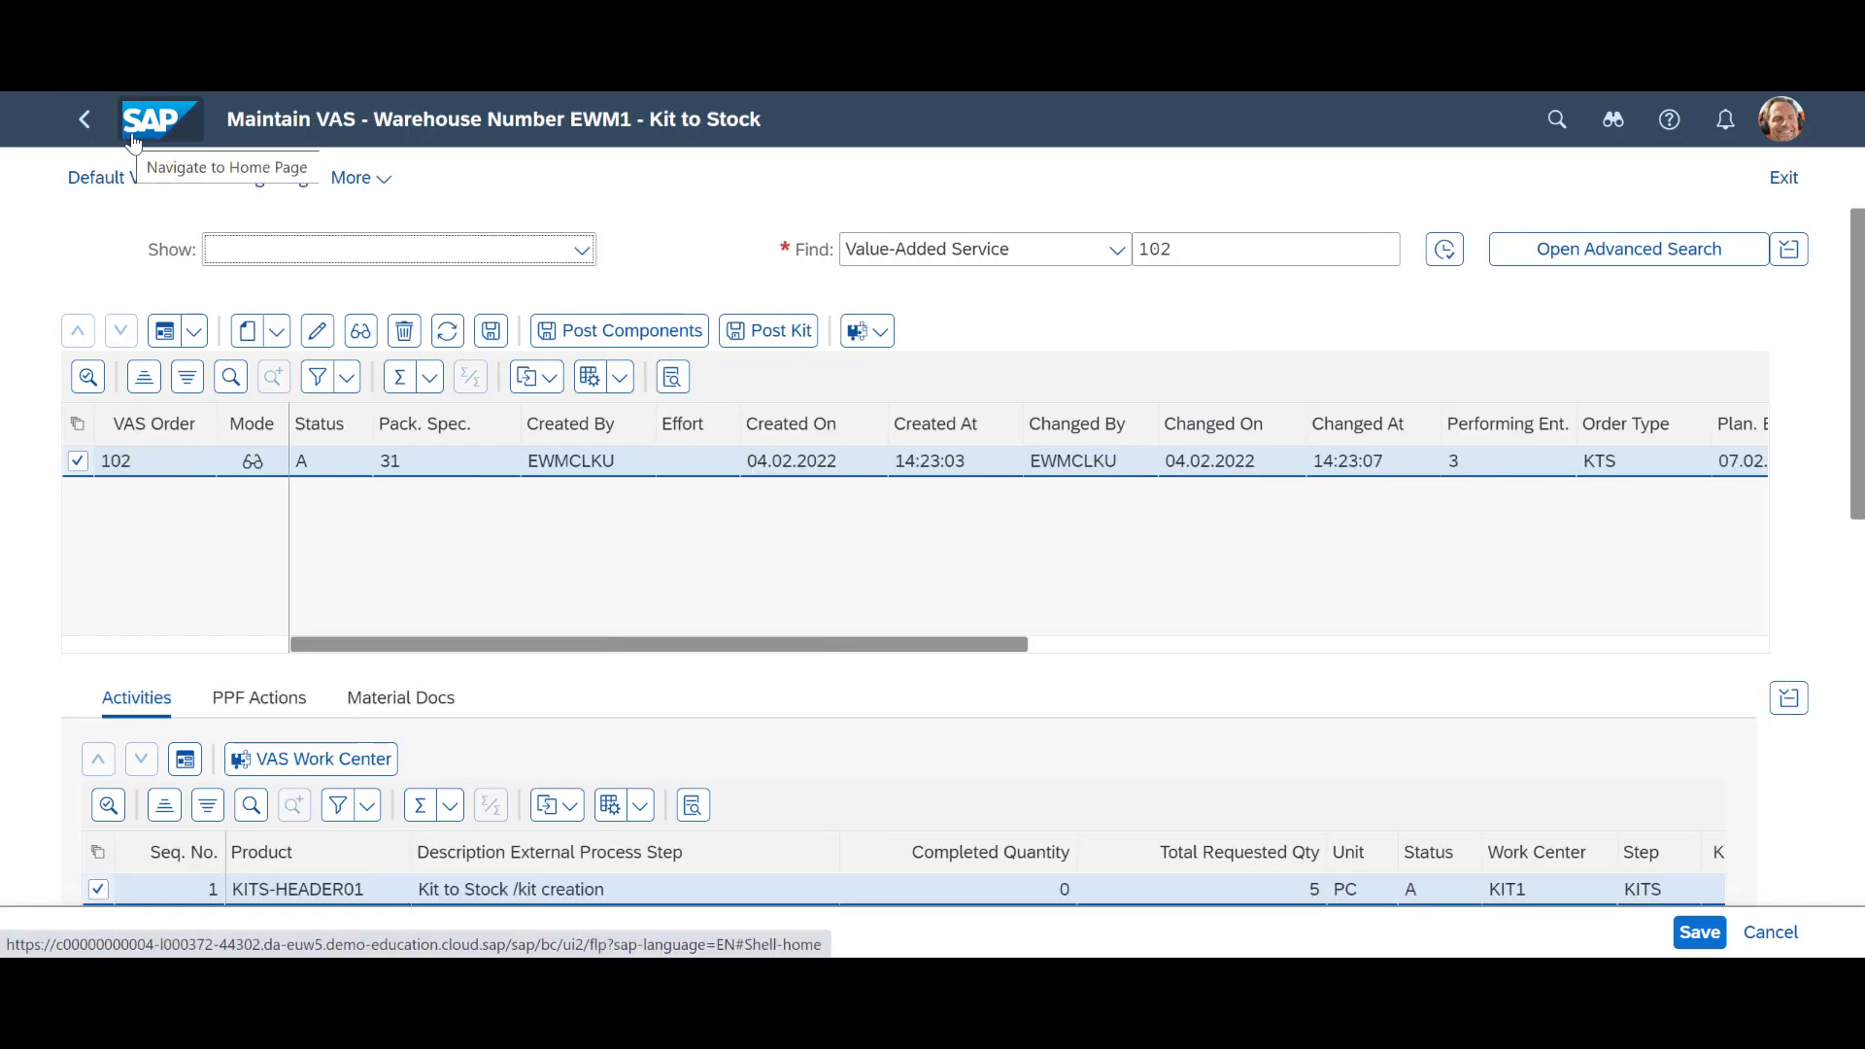
Create and save the putaway task for kit inbound delivery 15677, yielding warehouse order 2012166.
{"action": "left_click", "coordinate": [881, 340]}
{"action": "left_click", "coordinate": [899, 423]}
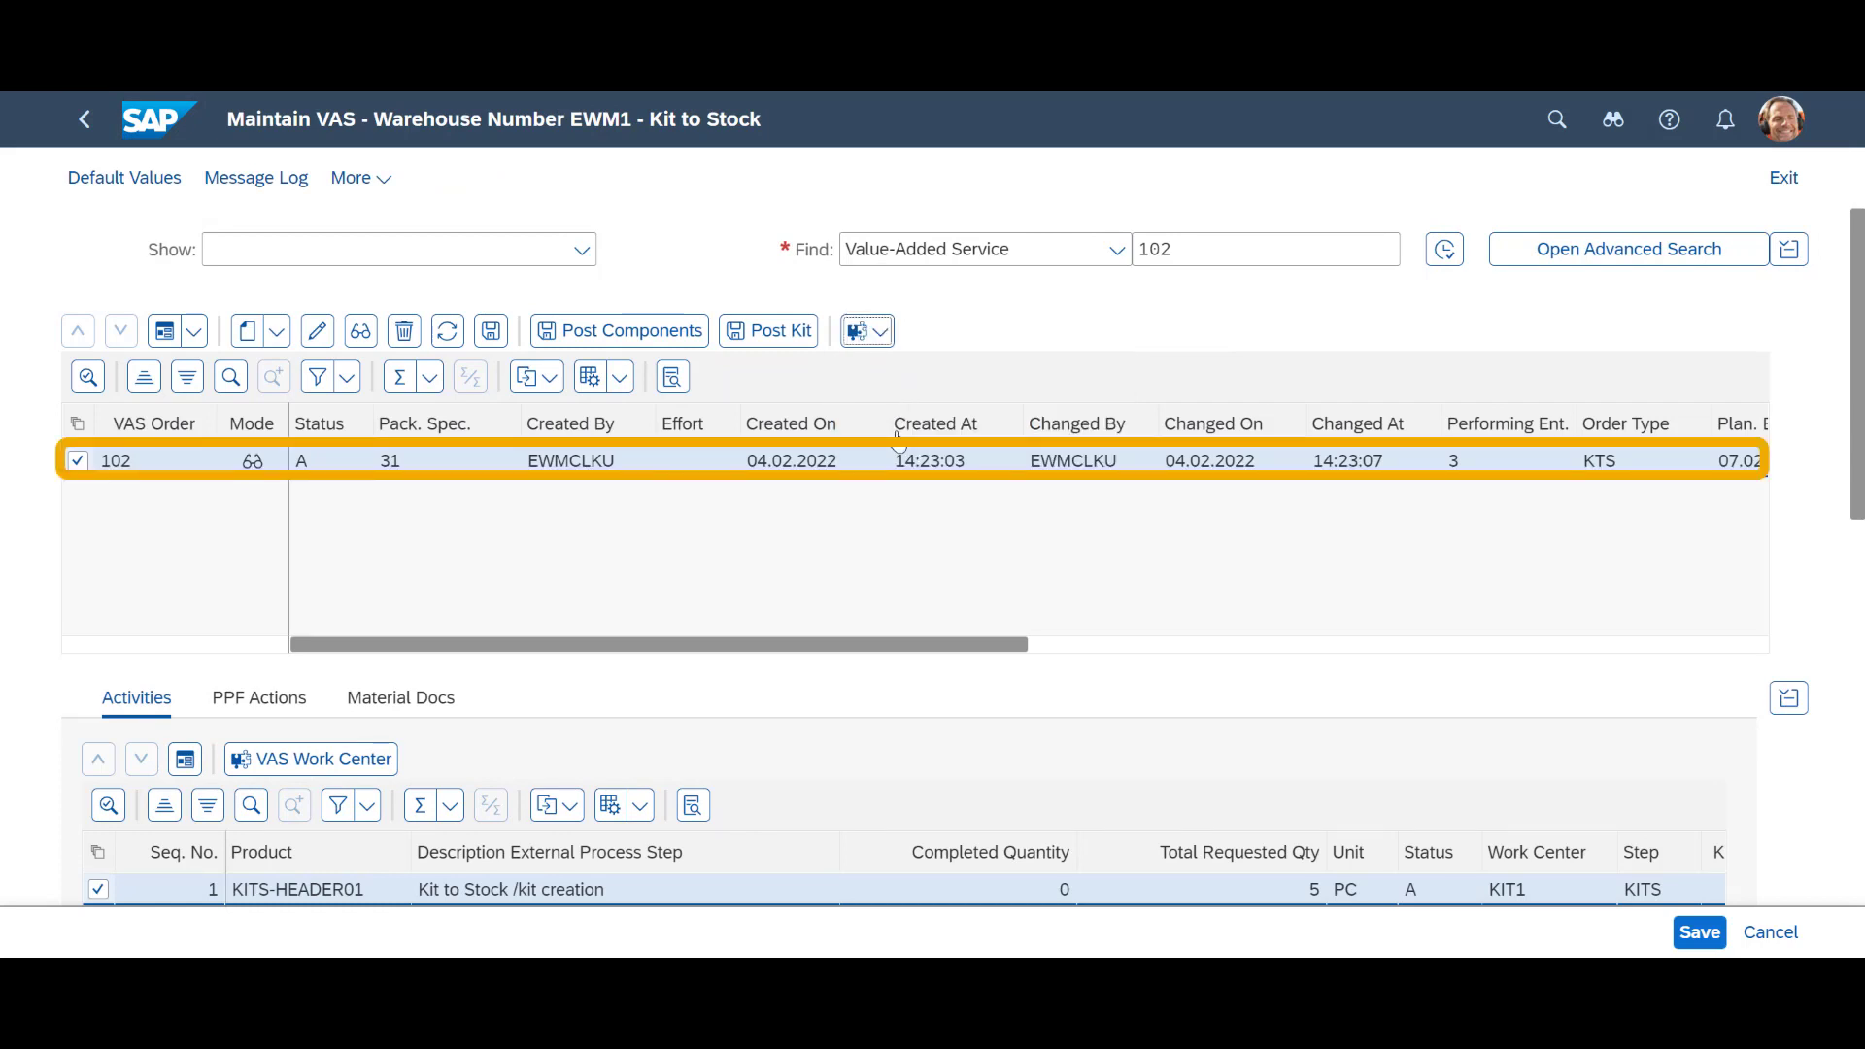
{"action": "left_click", "coordinate": [356, 179]}
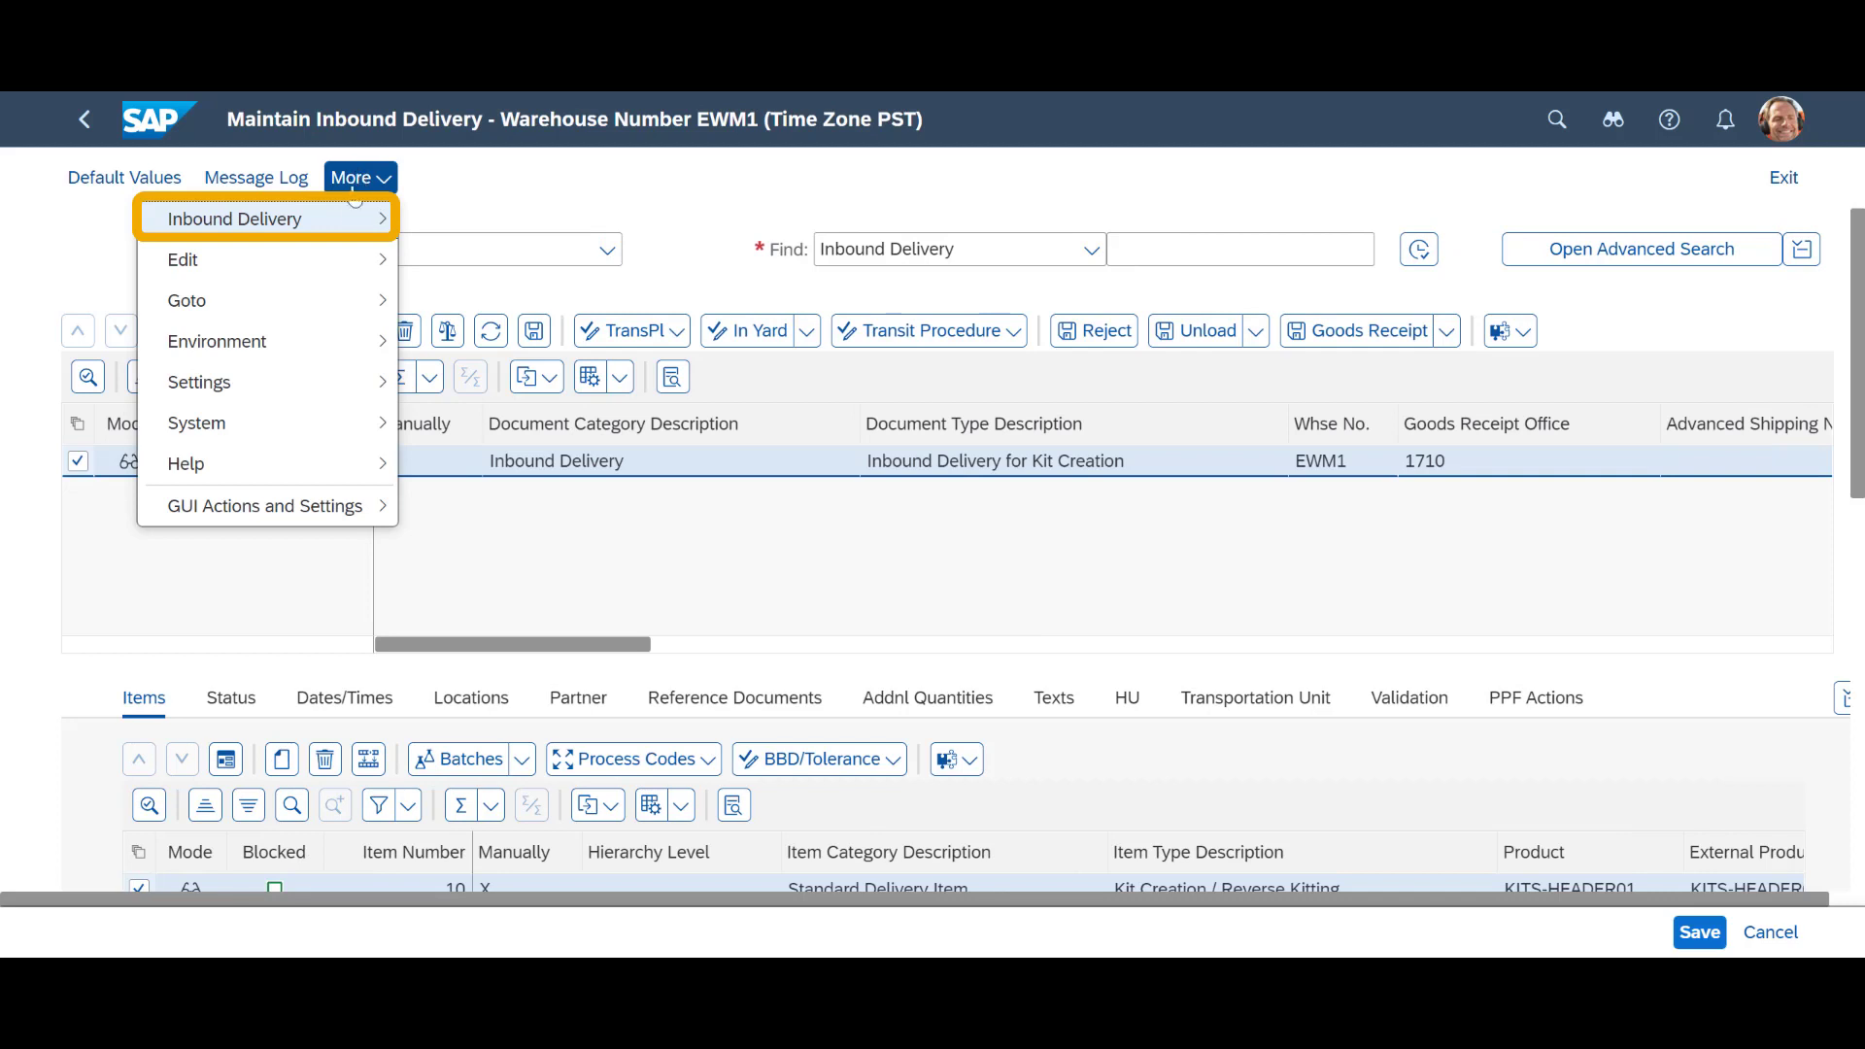
{"action": "left_click", "coordinate": [346, 215]}
{"action": "left_click", "coordinate": [481, 273]}
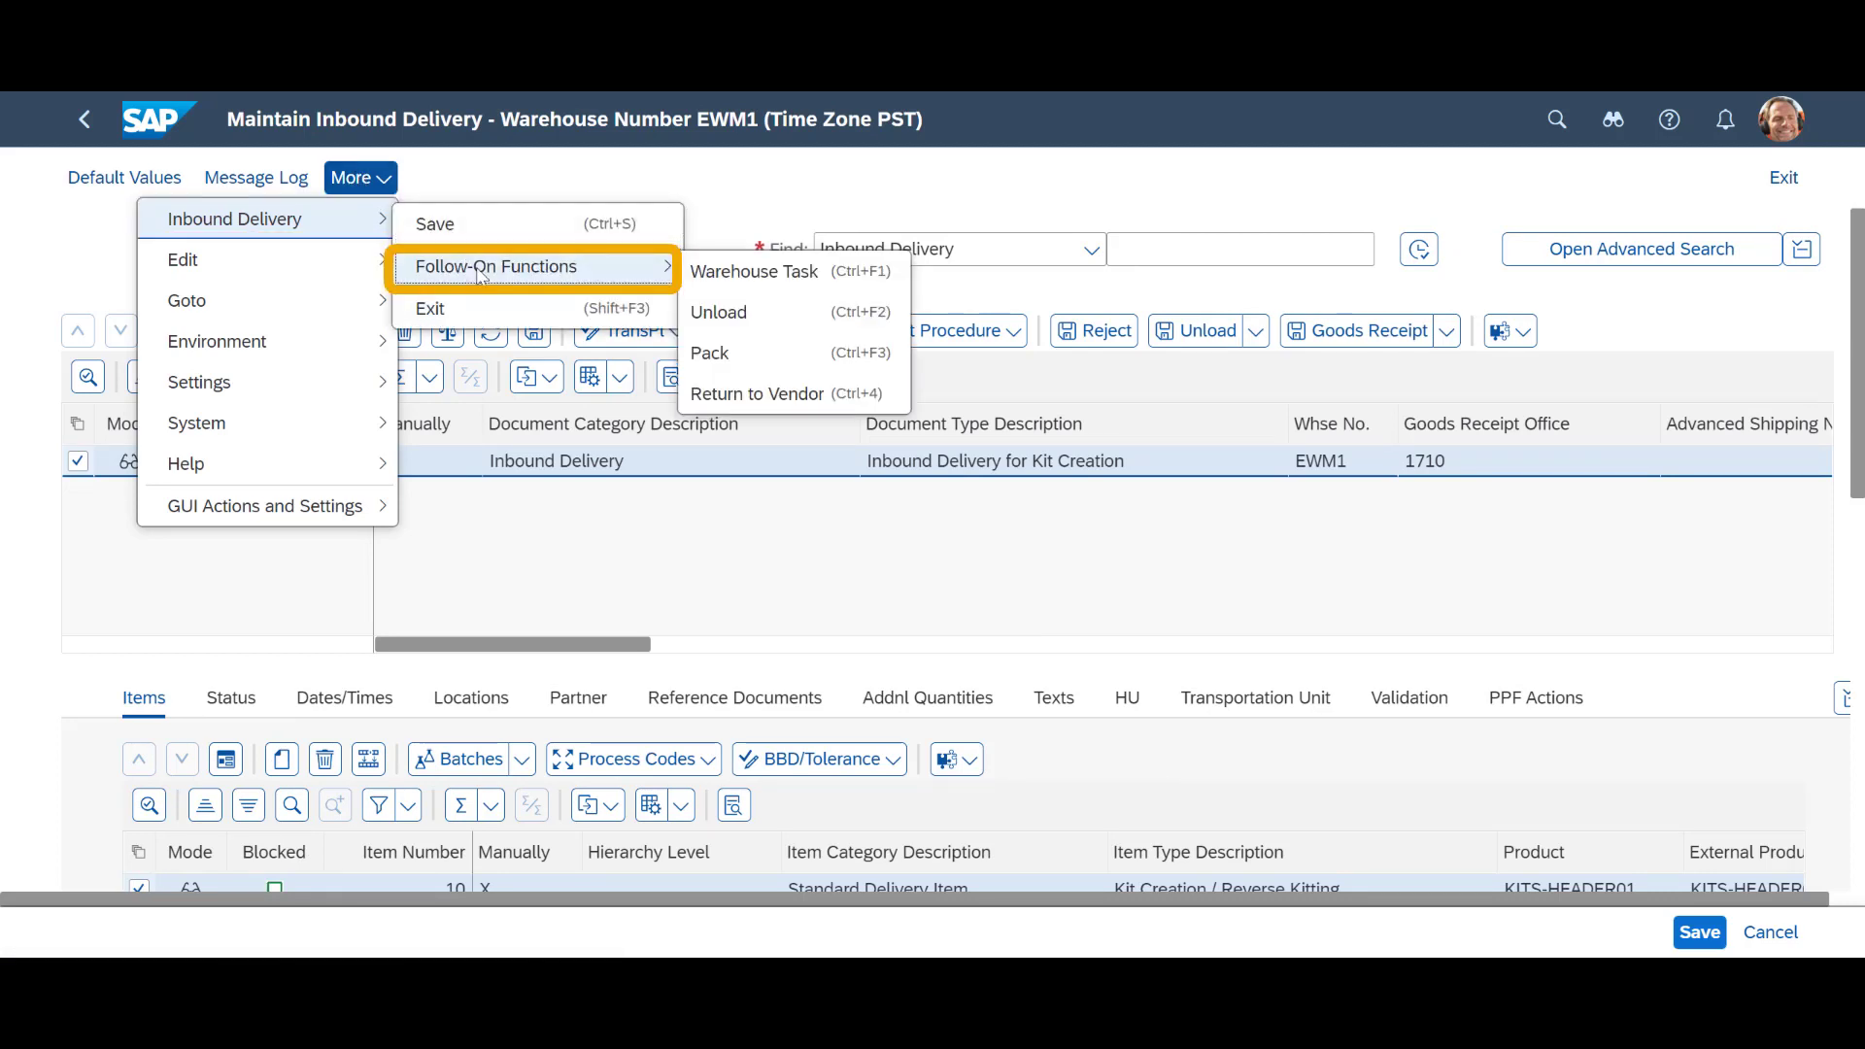
{"action": "left_click", "coordinate": [753, 264]}
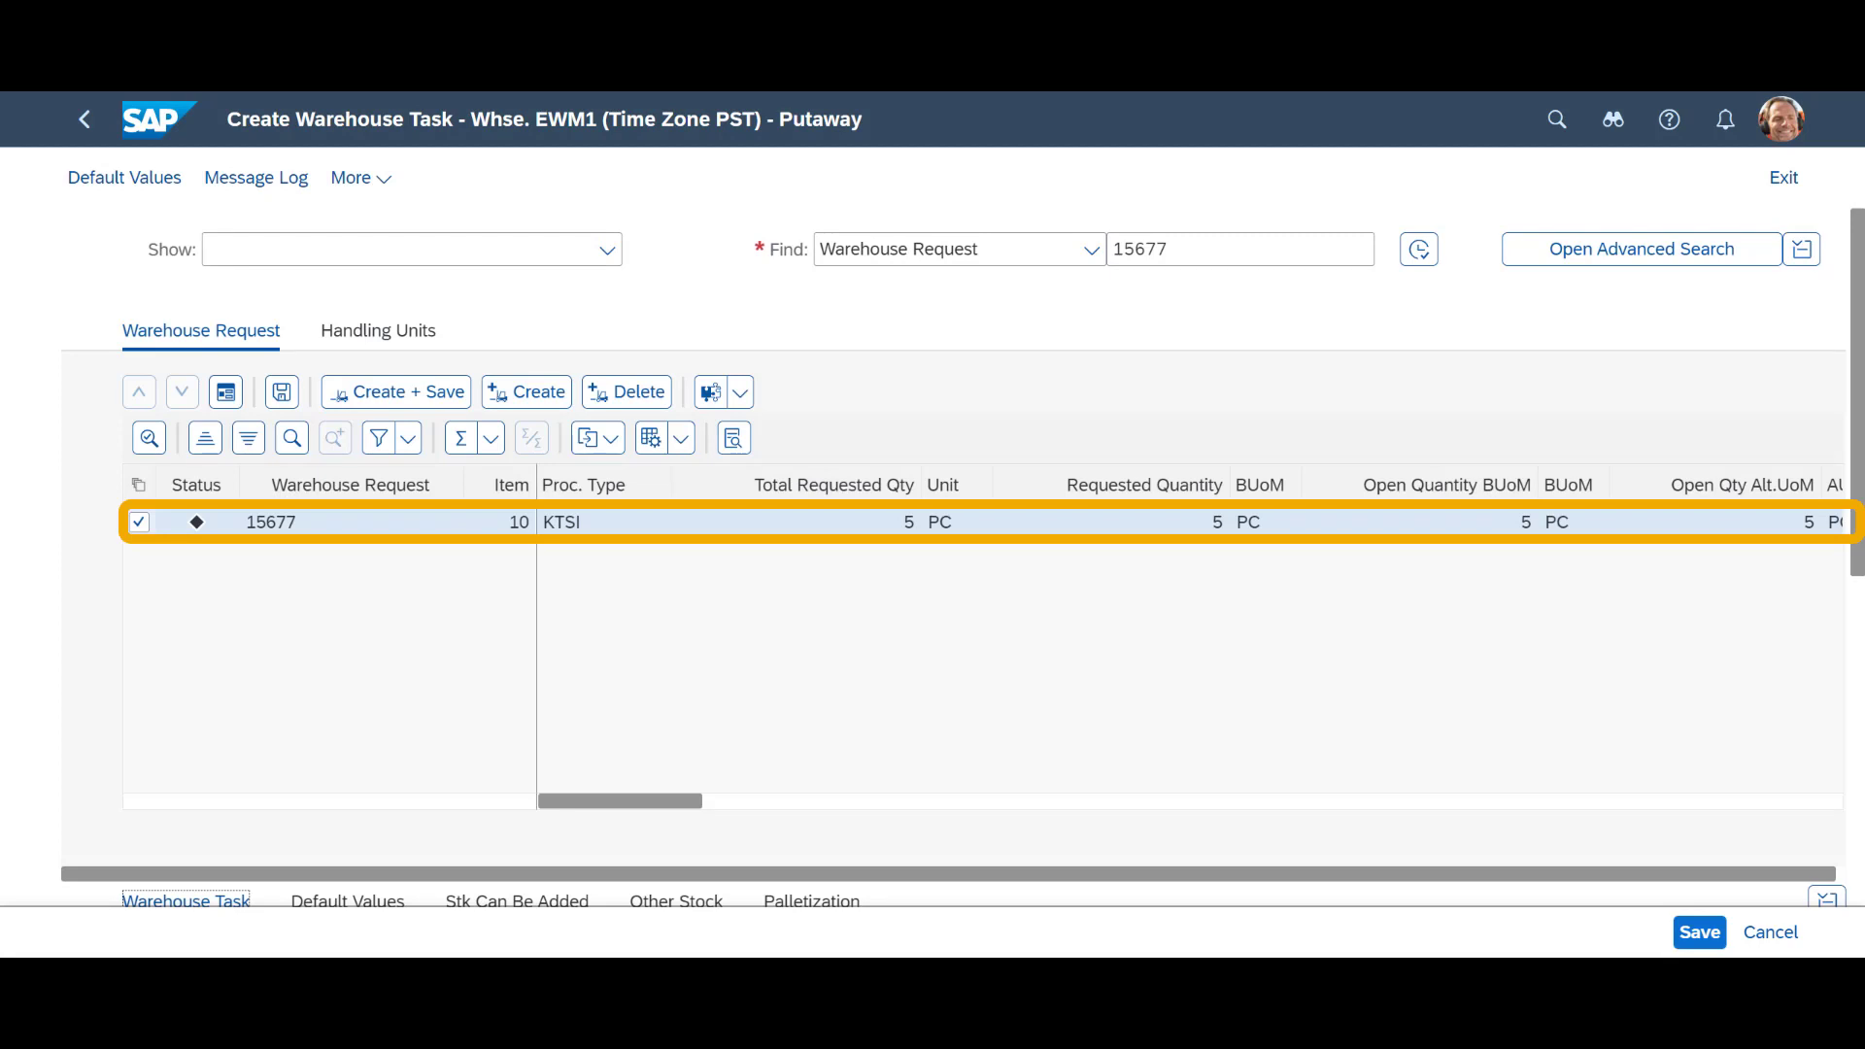
{"action": "left_click", "coordinate": [419, 394]}
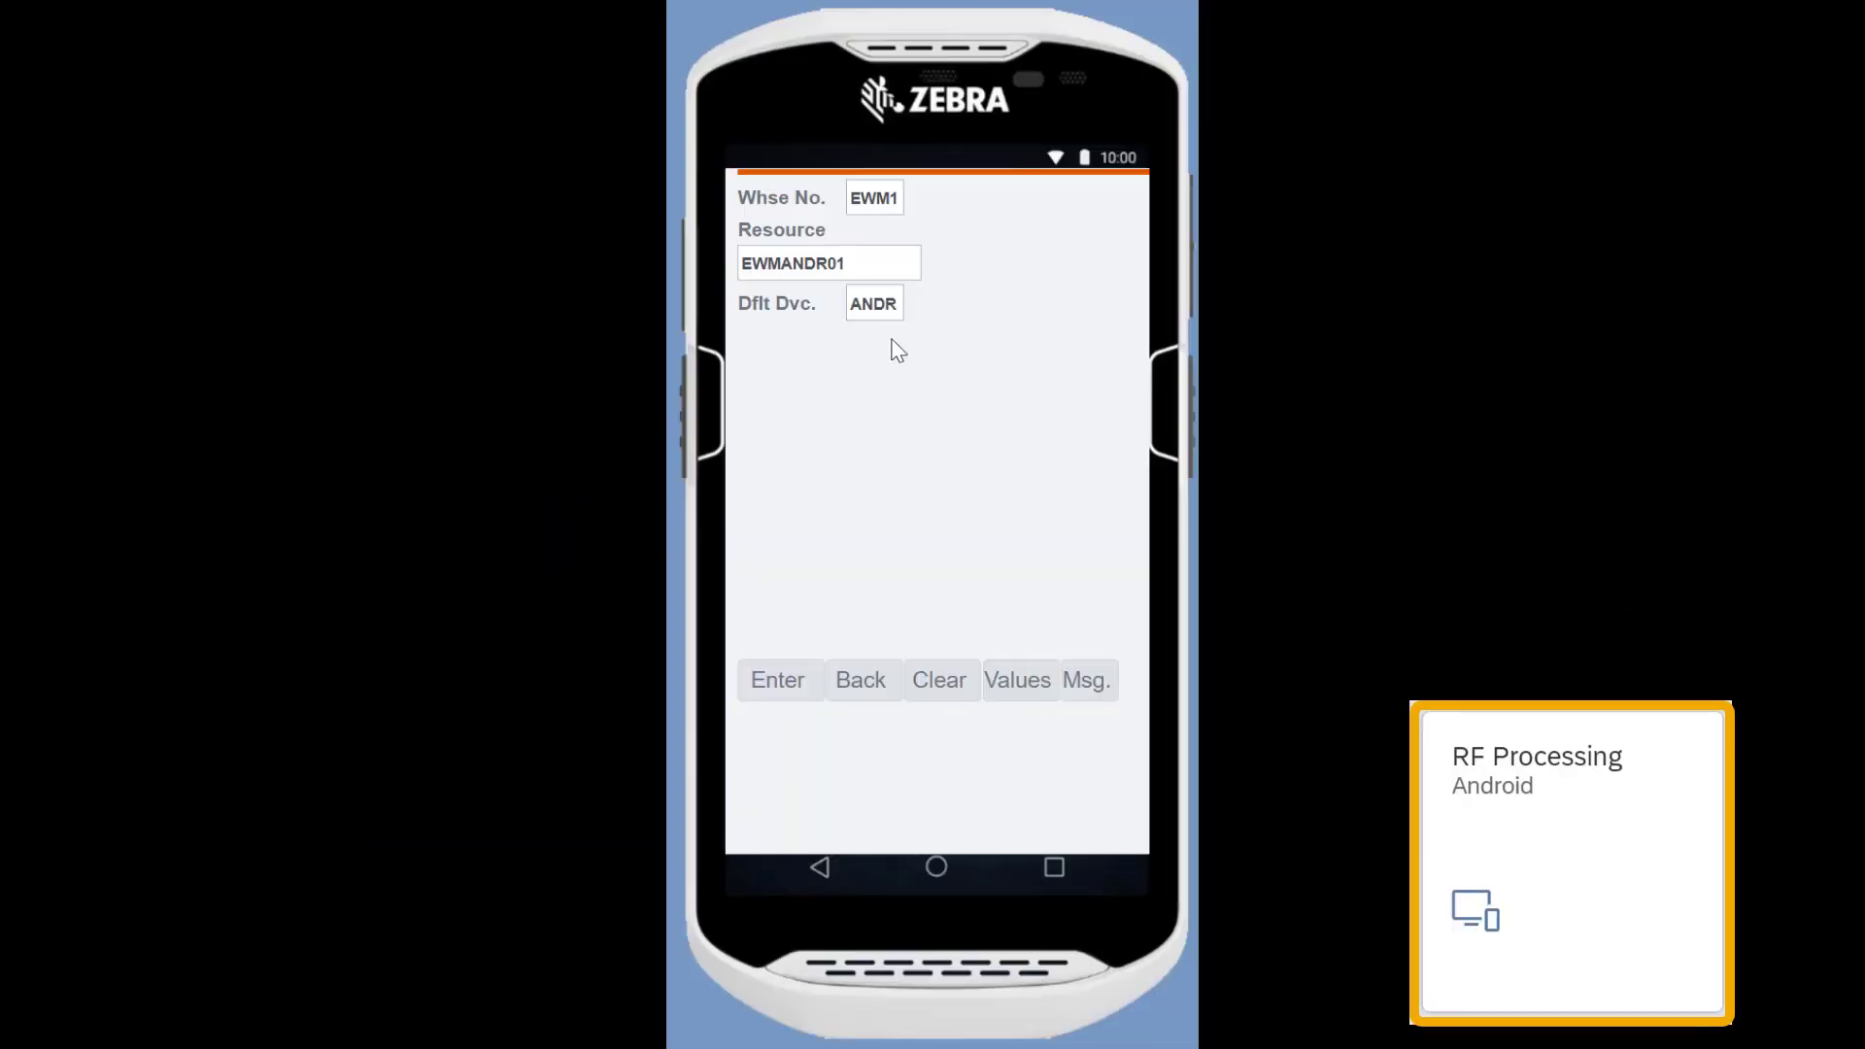
On the RF device, select the putaway warehouse order and confirm 5 PC of KITS-HEADER01 into bin KITS-01-05.
{"action": "key", "text": "Return"}
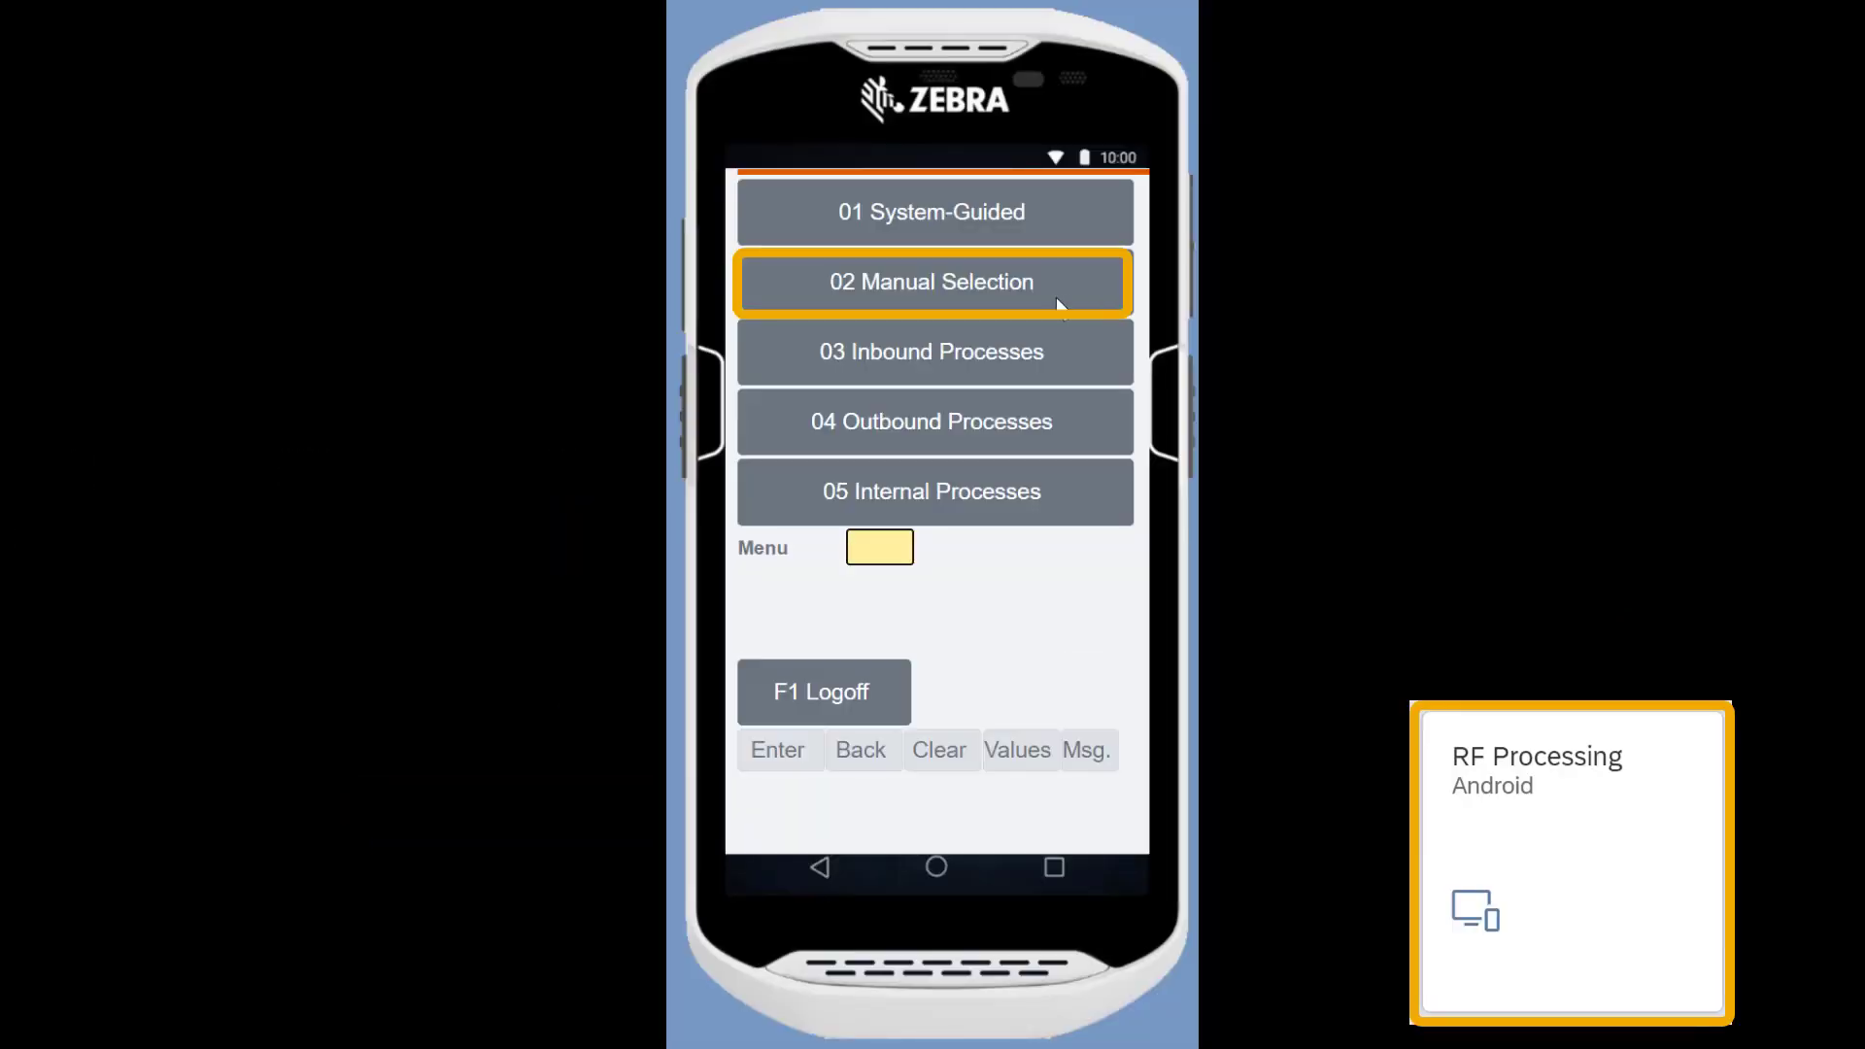
{"action": "left_click", "coordinate": [1098, 293]}
{"action": "left_click", "coordinate": [1028, 233]}
{"action": "type", "text": "201"}
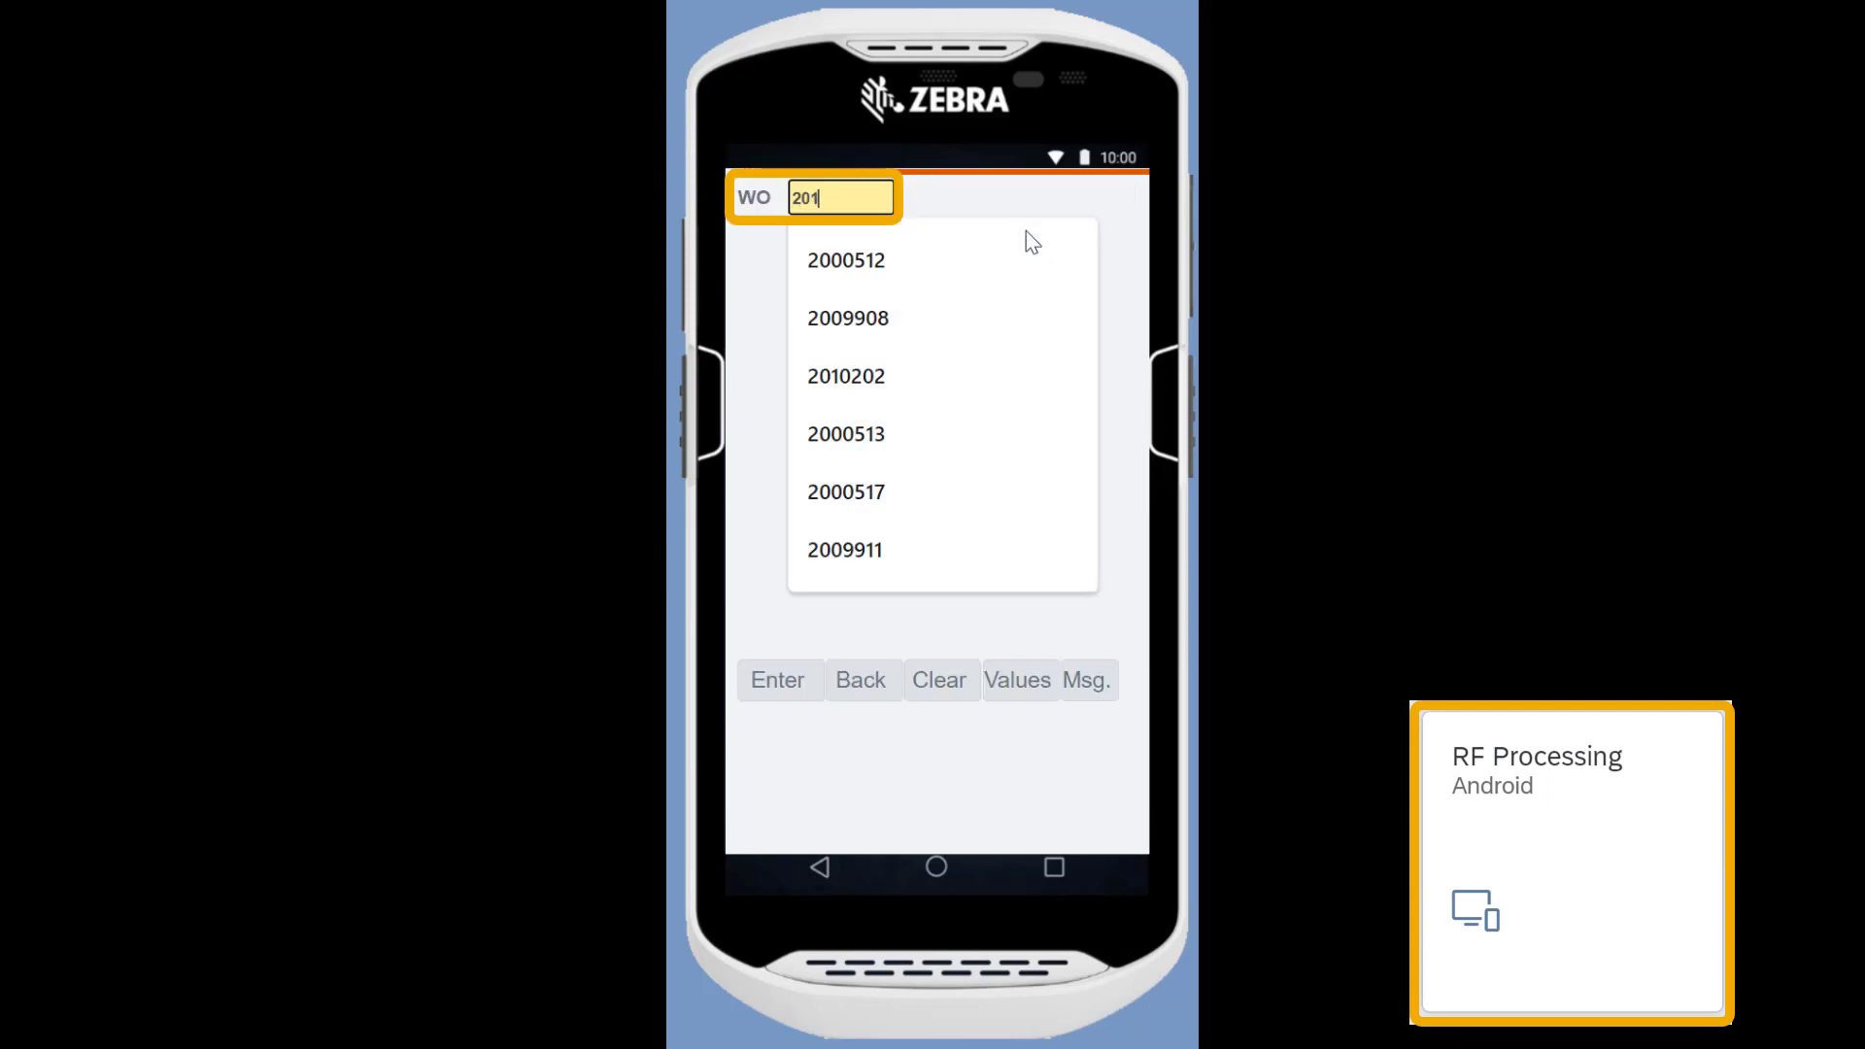
{"action": "type", "text": "2164"}
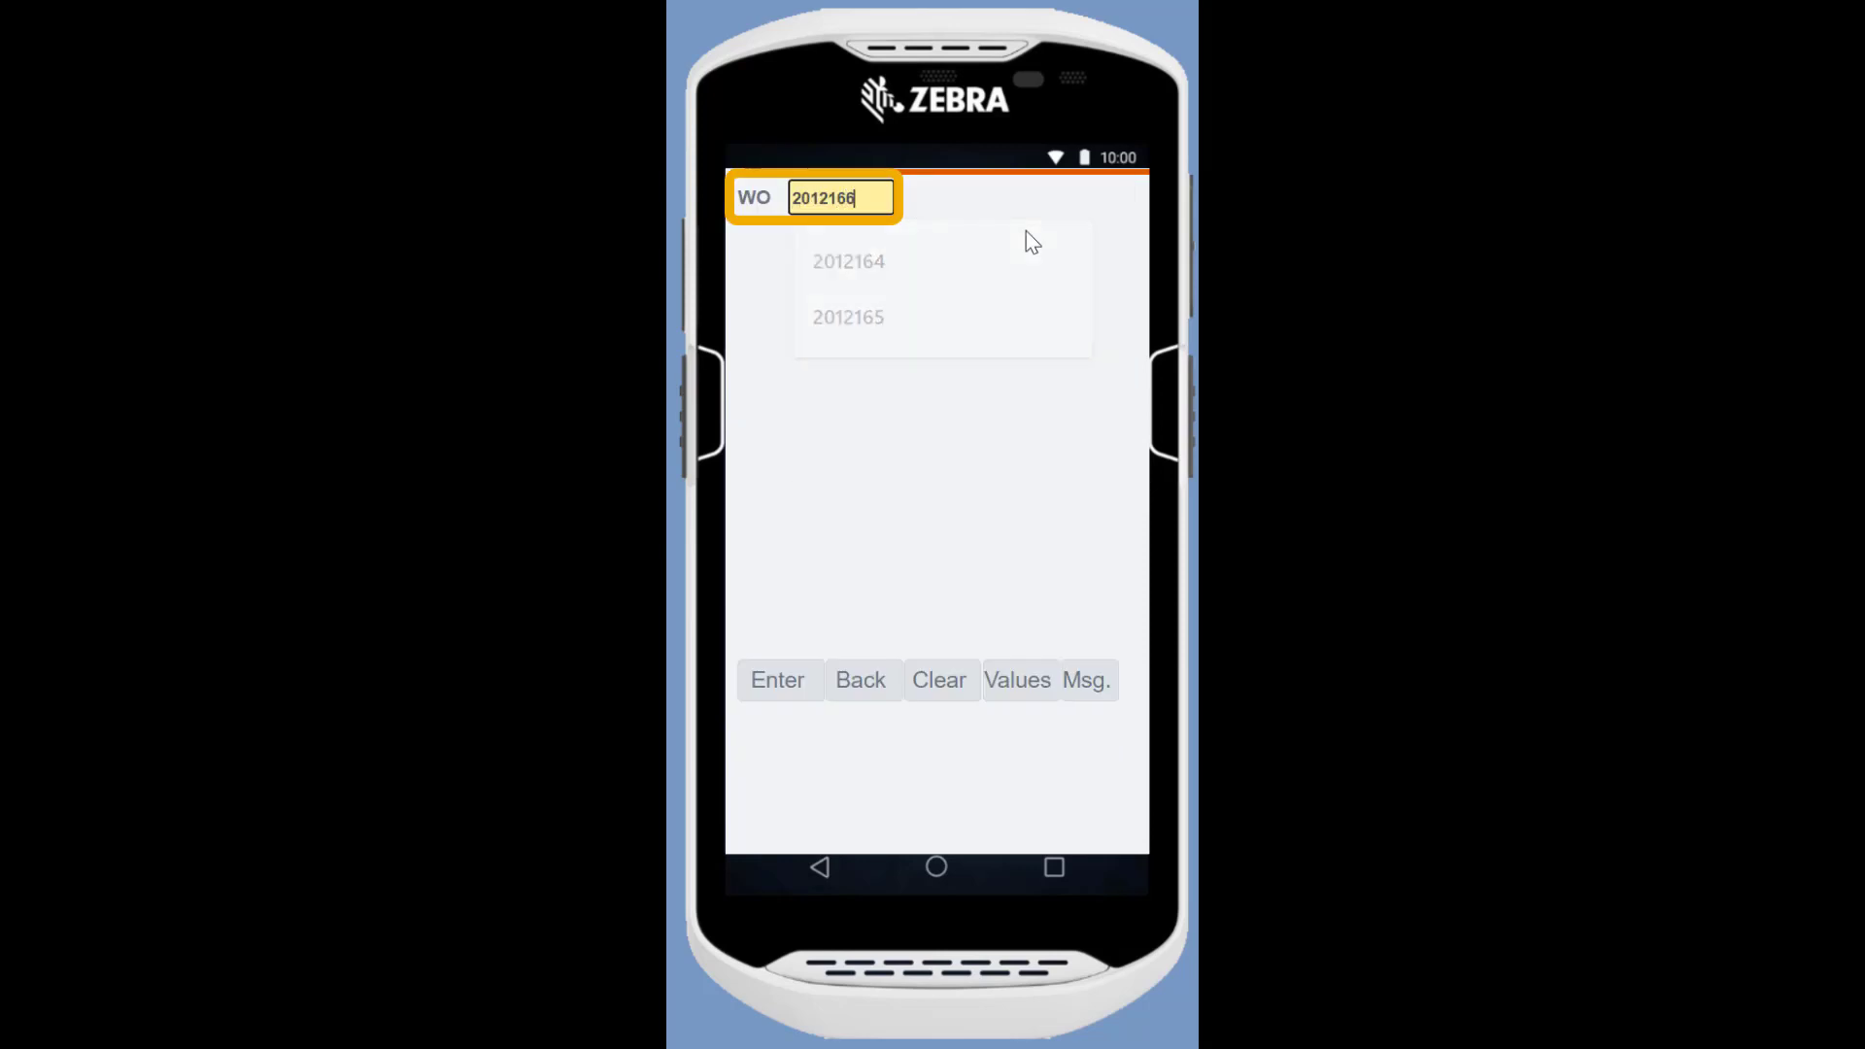
{"action": "key", "text": "Return"}
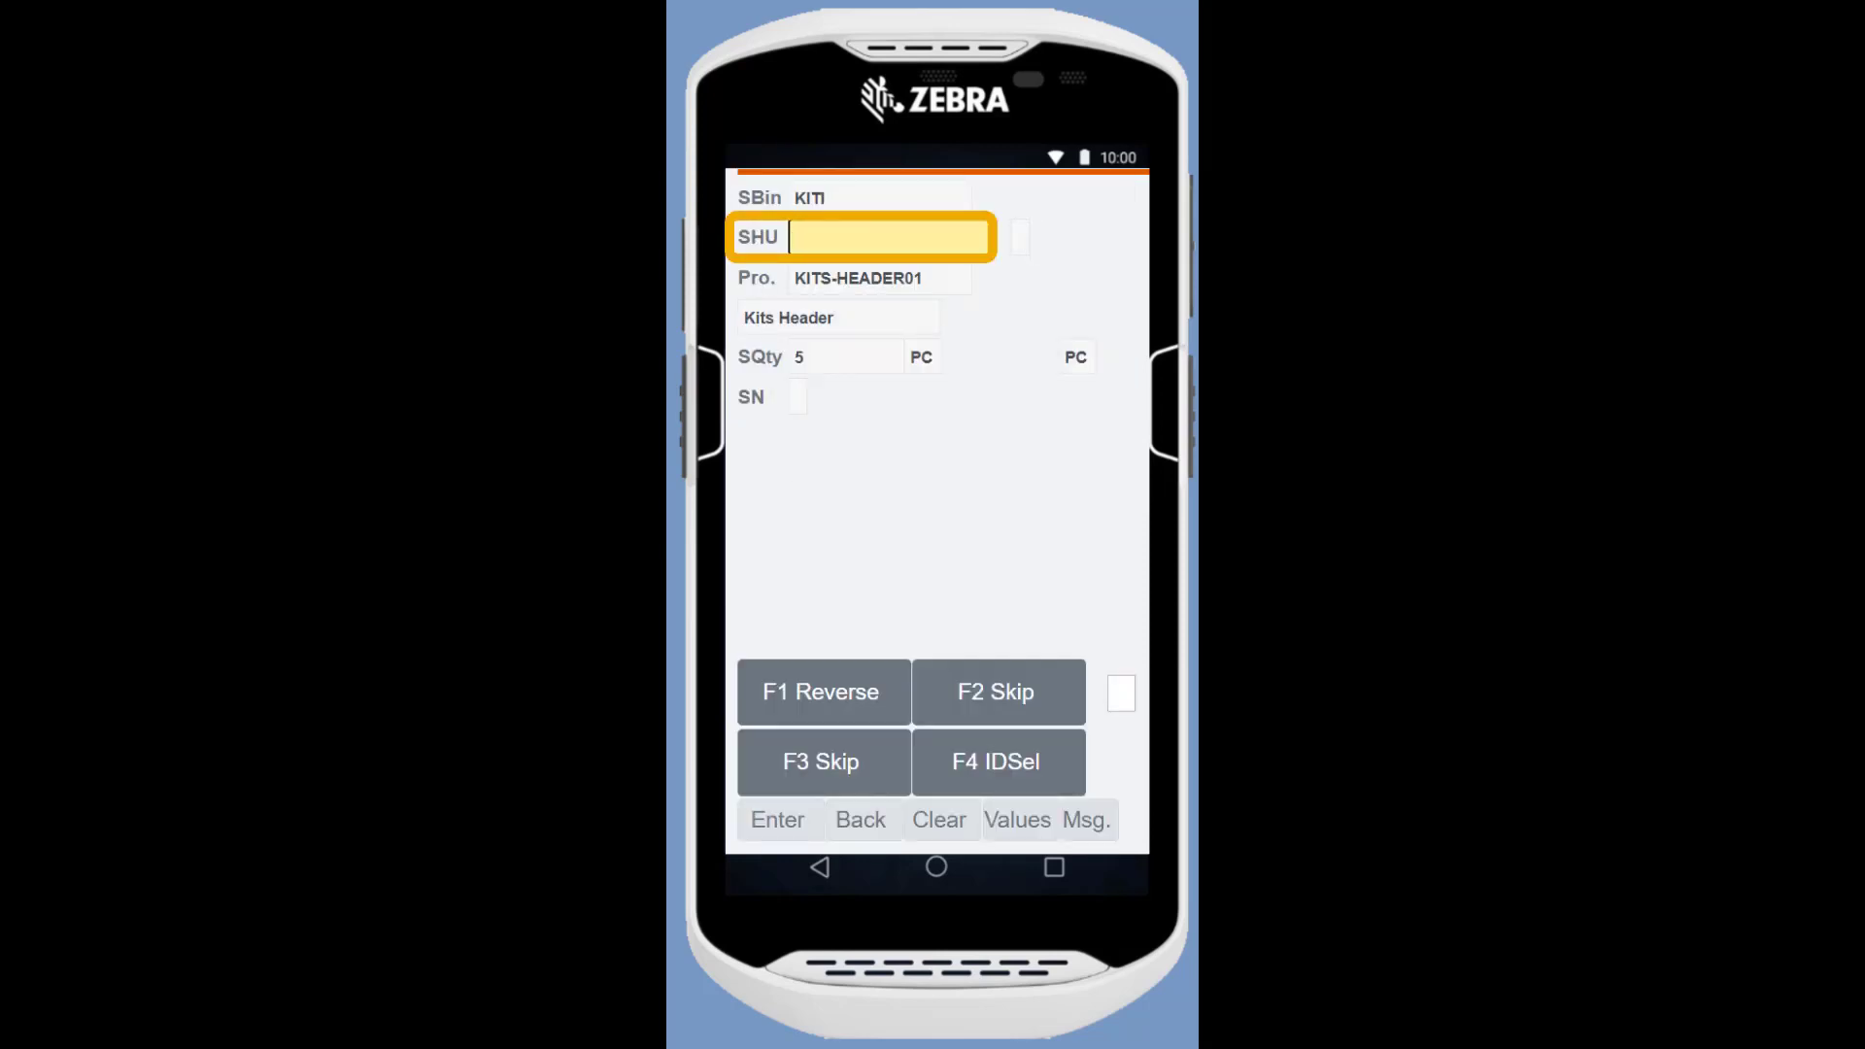
{"action": "key", "text": "Return"}
{"action": "type", "text": "05"}
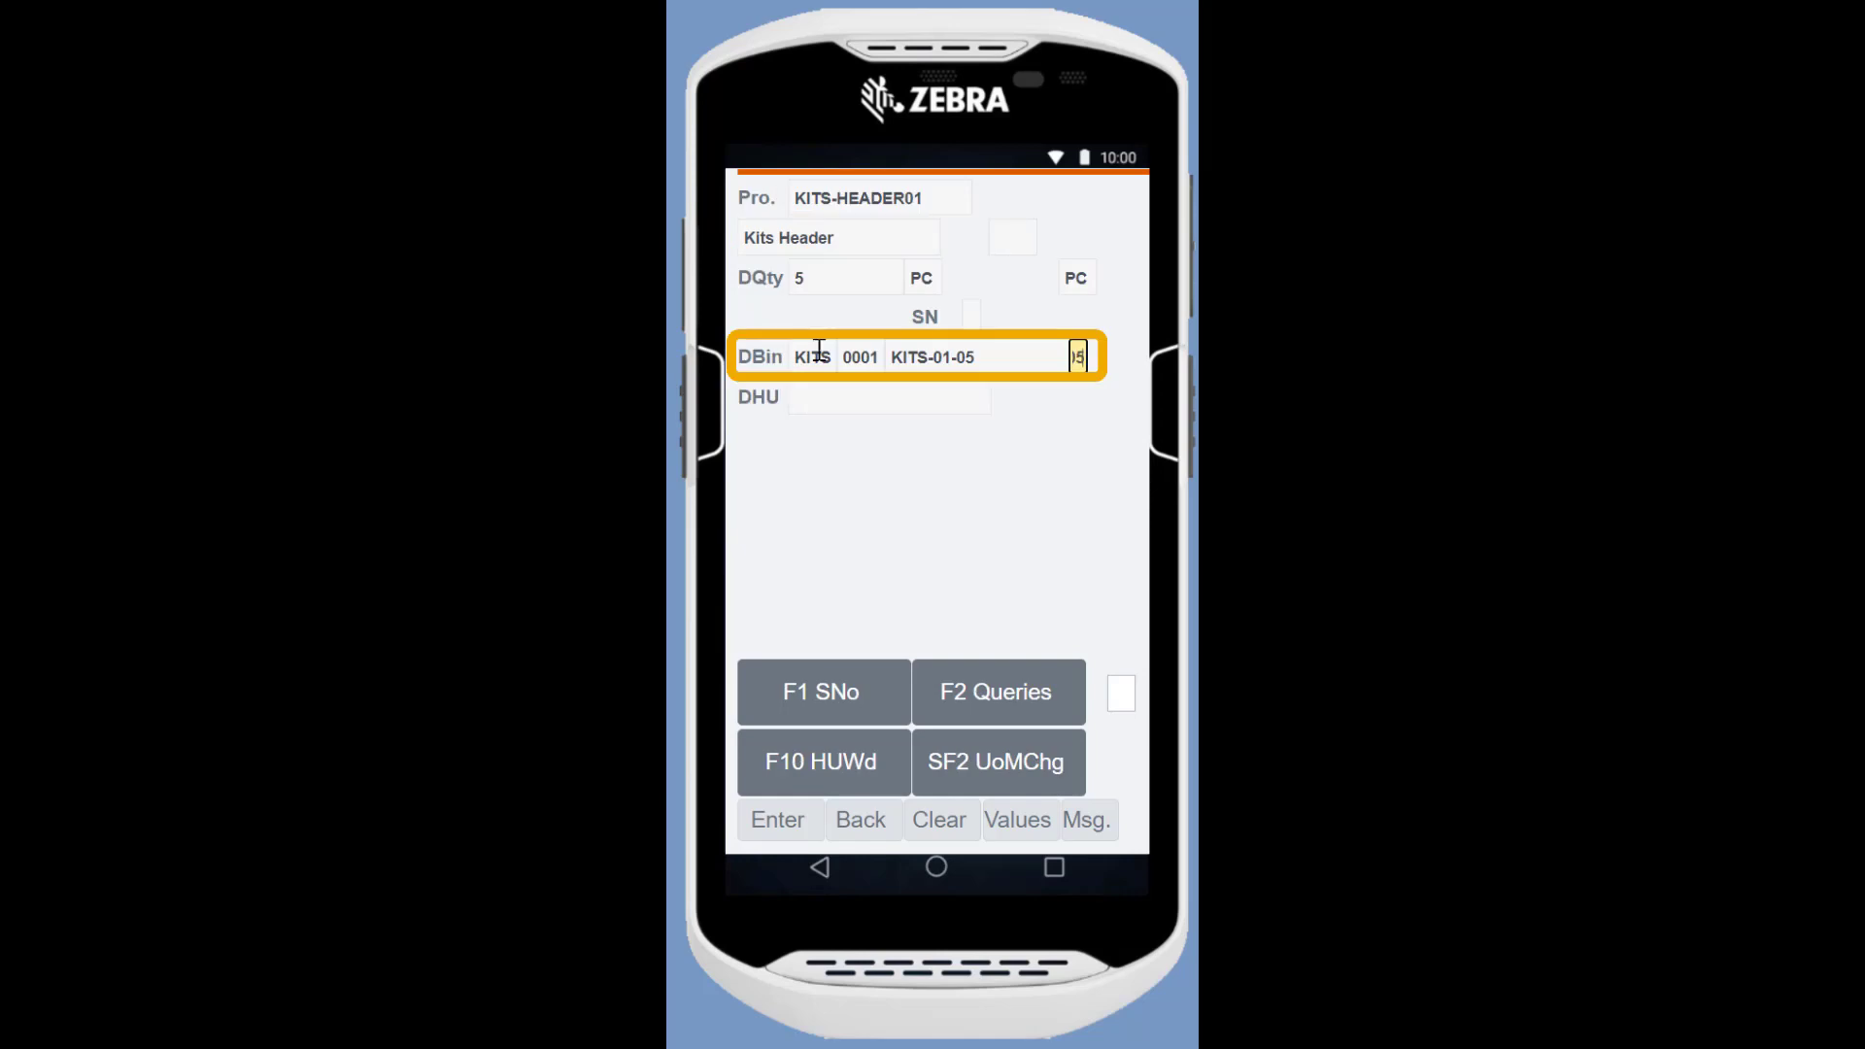
{"action": "key", "text": "Return"}
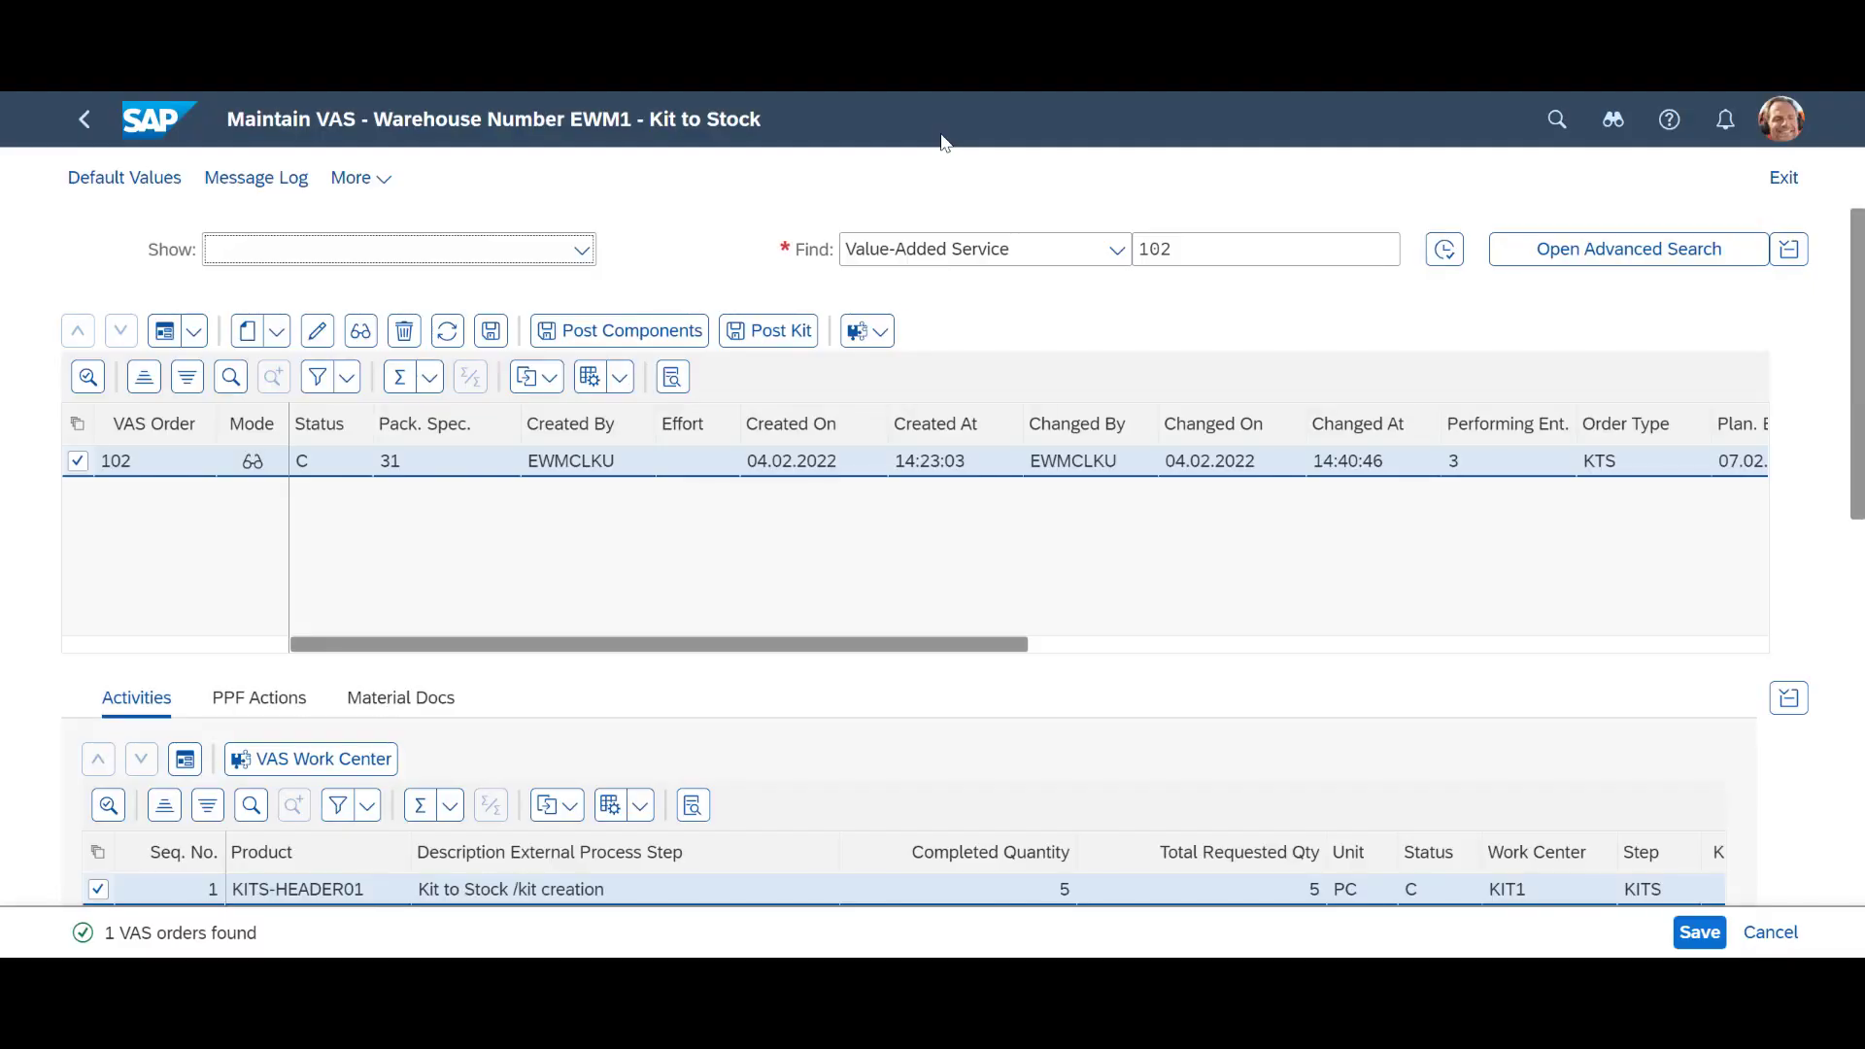
Review the kit's inbound delivery, then order 102's material documents.
{"action": "left_click", "coordinate": [887, 342]}
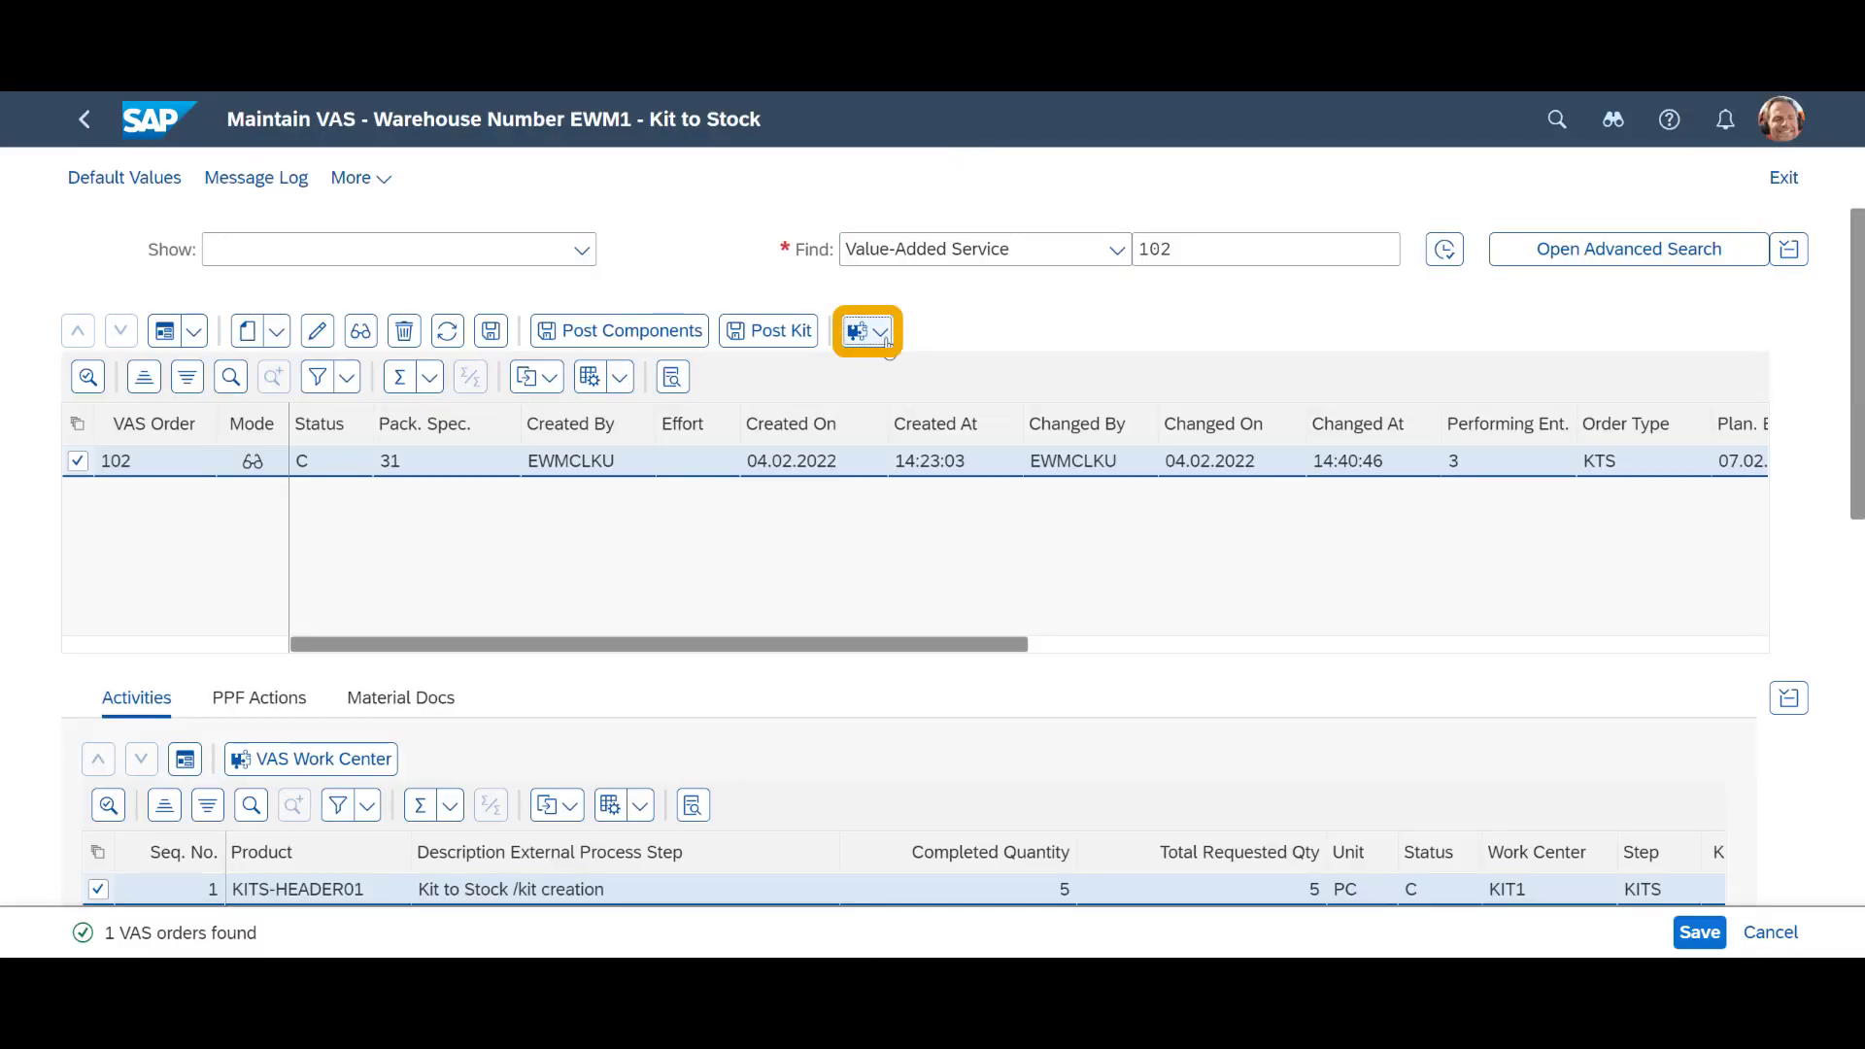
{"action": "left_click", "coordinate": [918, 421]}
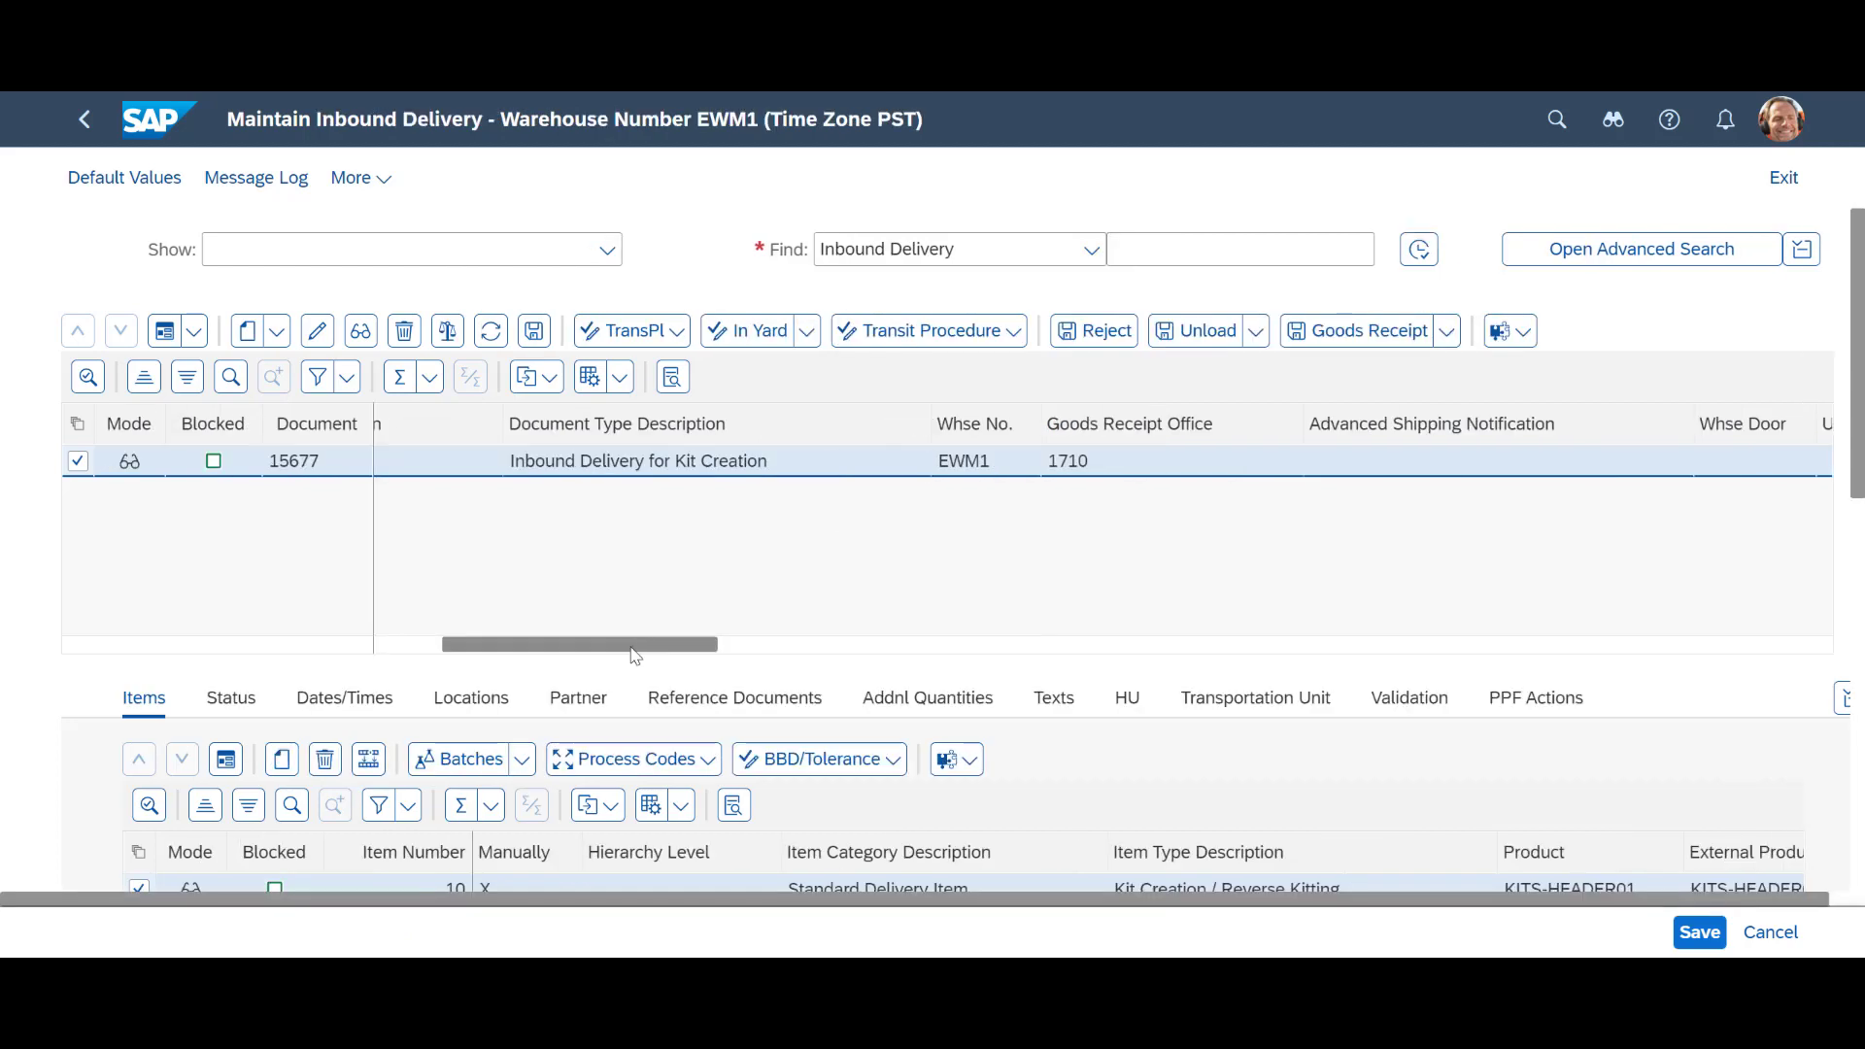
{"action": "left_click_drag", "start_coordinate": [633, 647], "coordinate": [949, 683]}
{"action": "key", "text": "F3"}
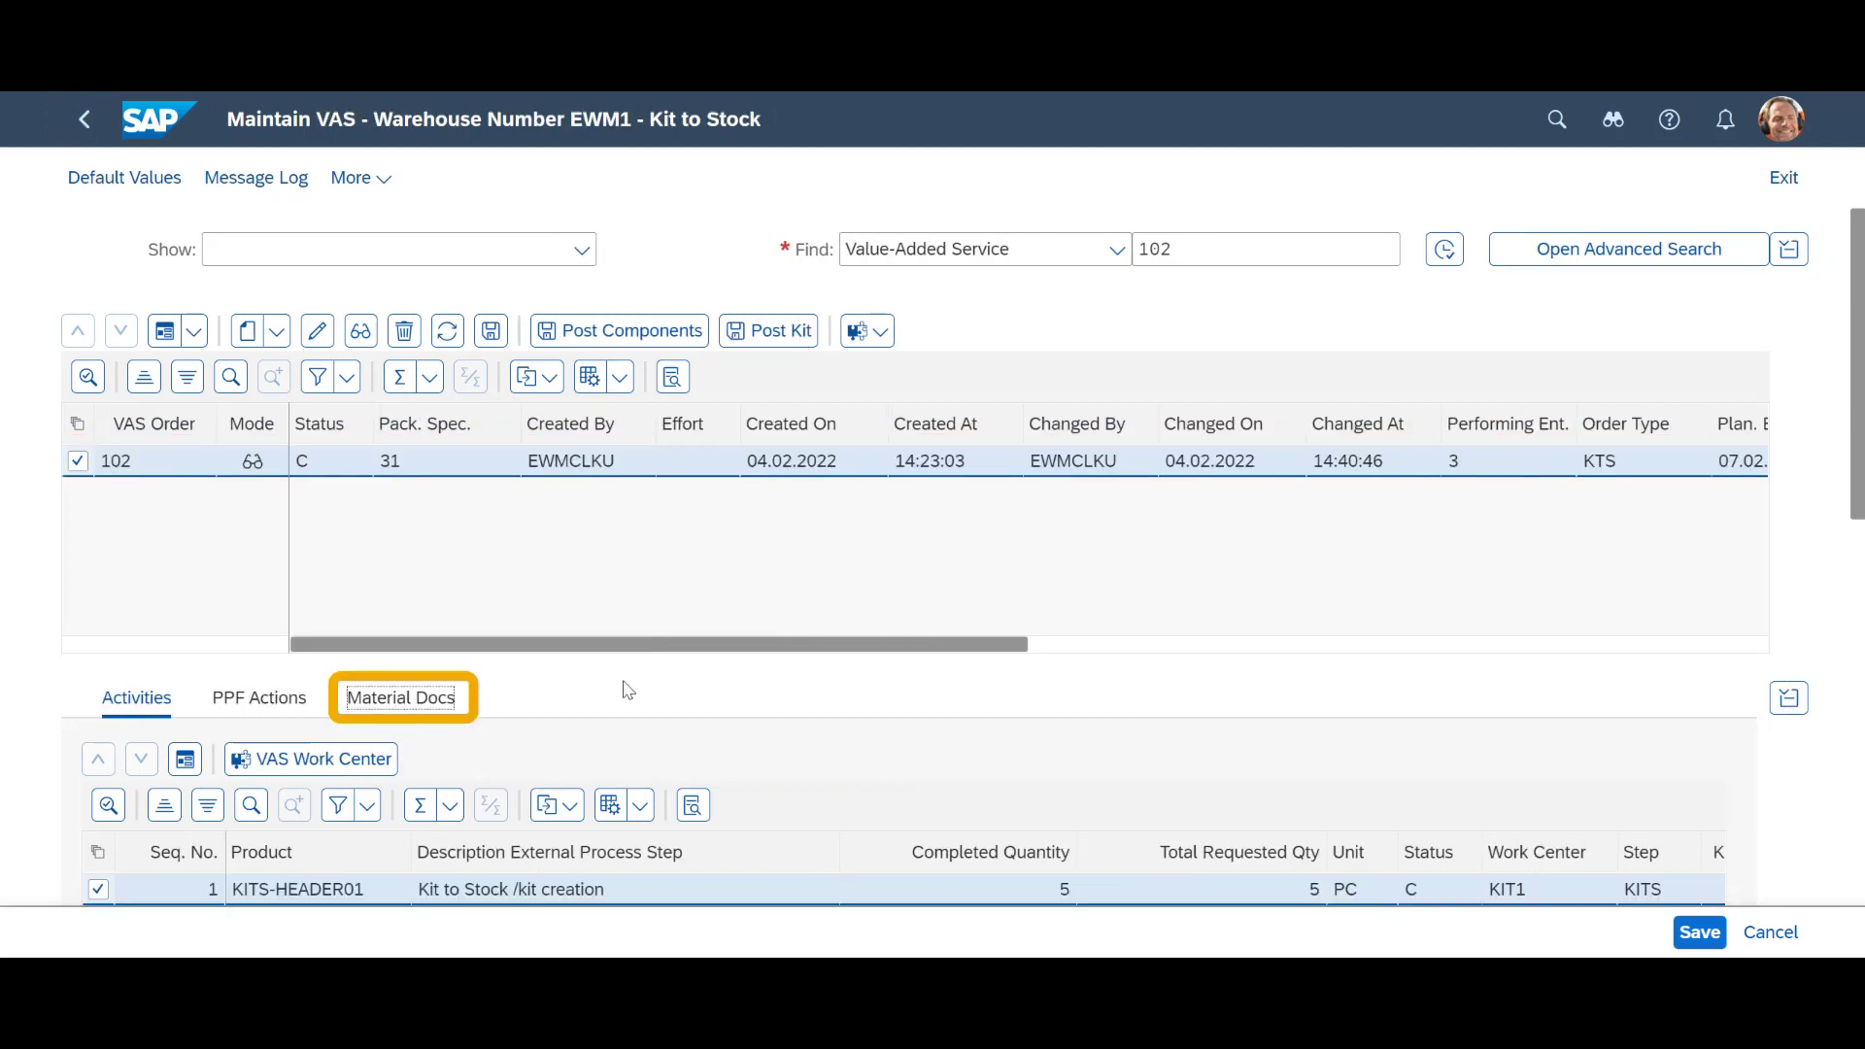
{"action": "left_click", "coordinate": [402, 698]}
{"action": "scroll", "coordinate": [449, 631], "scroll_direction": "down", "scroll_amount": 2}
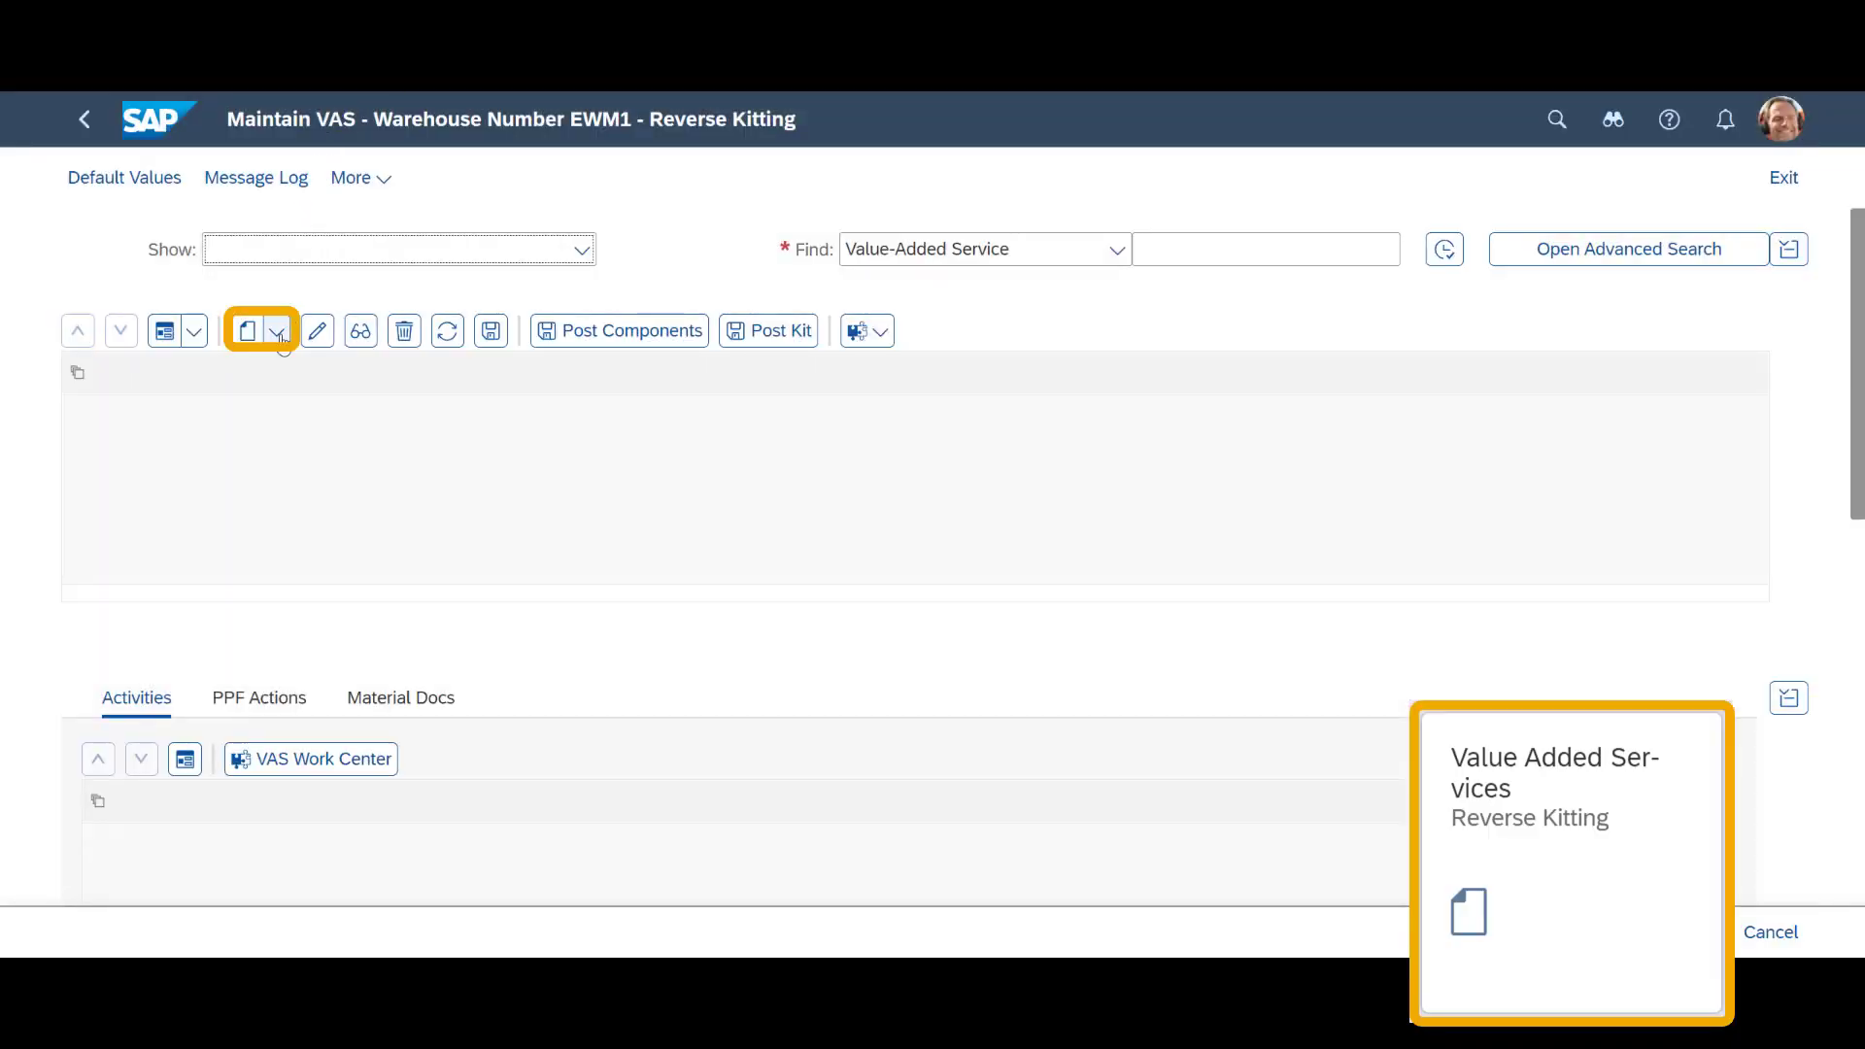
Create a BOM-based VAS order of type KTR, pack spec 31, for 1 PC of KITS-HEADER01.
{"action": "left_click", "coordinate": [278, 333]}
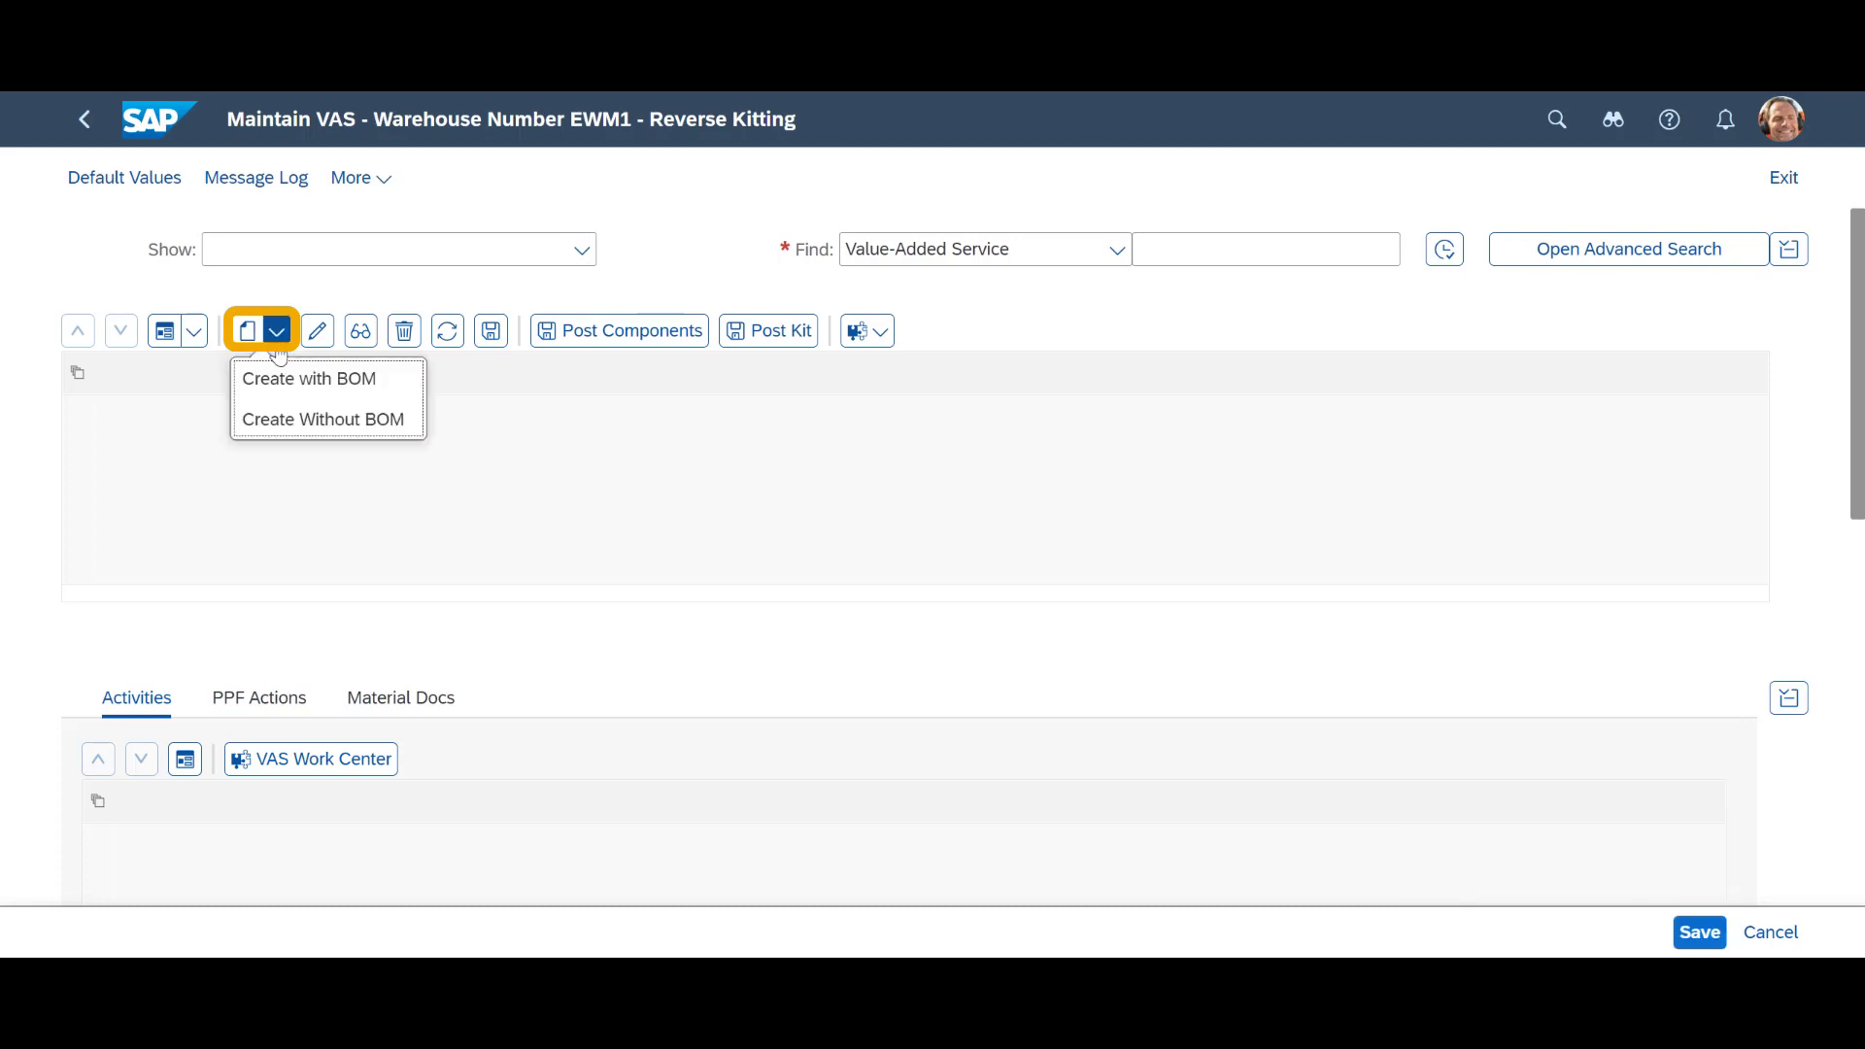
{"action": "left_click", "coordinate": [292, 380]}
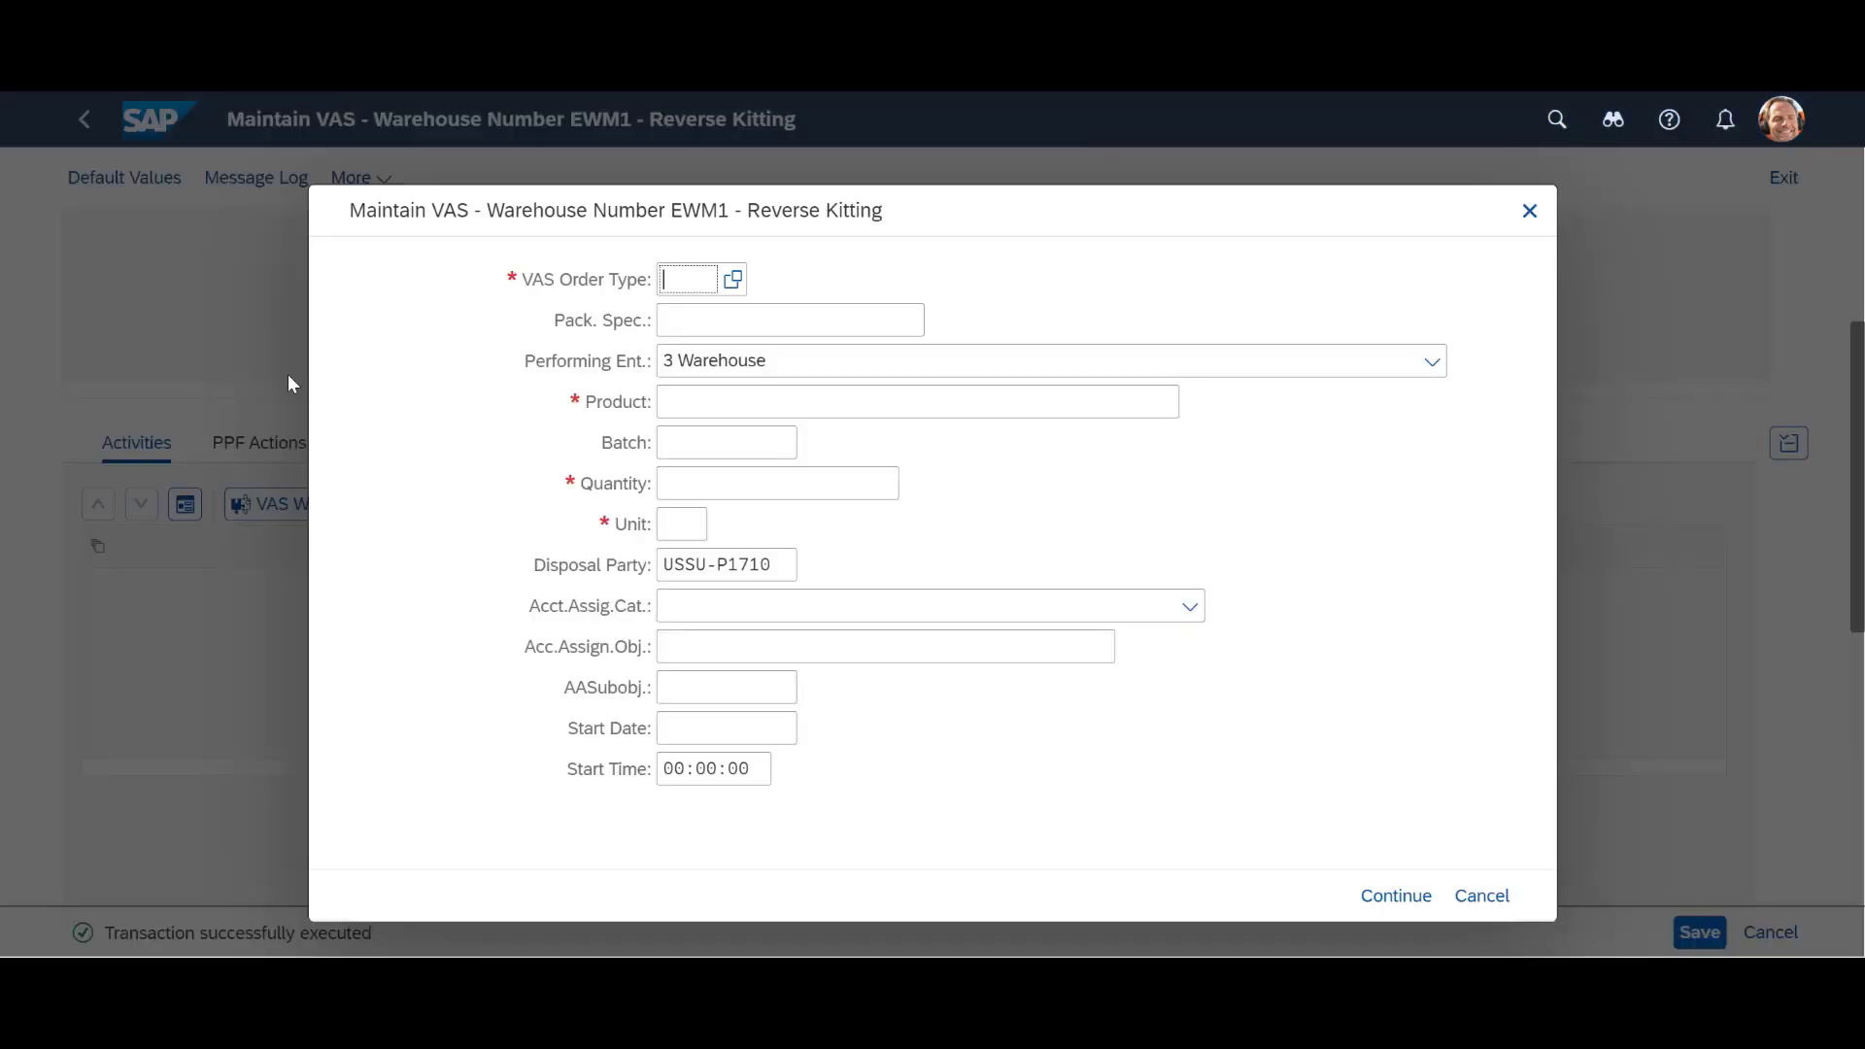
{"action": "type", "text": "KTR"}
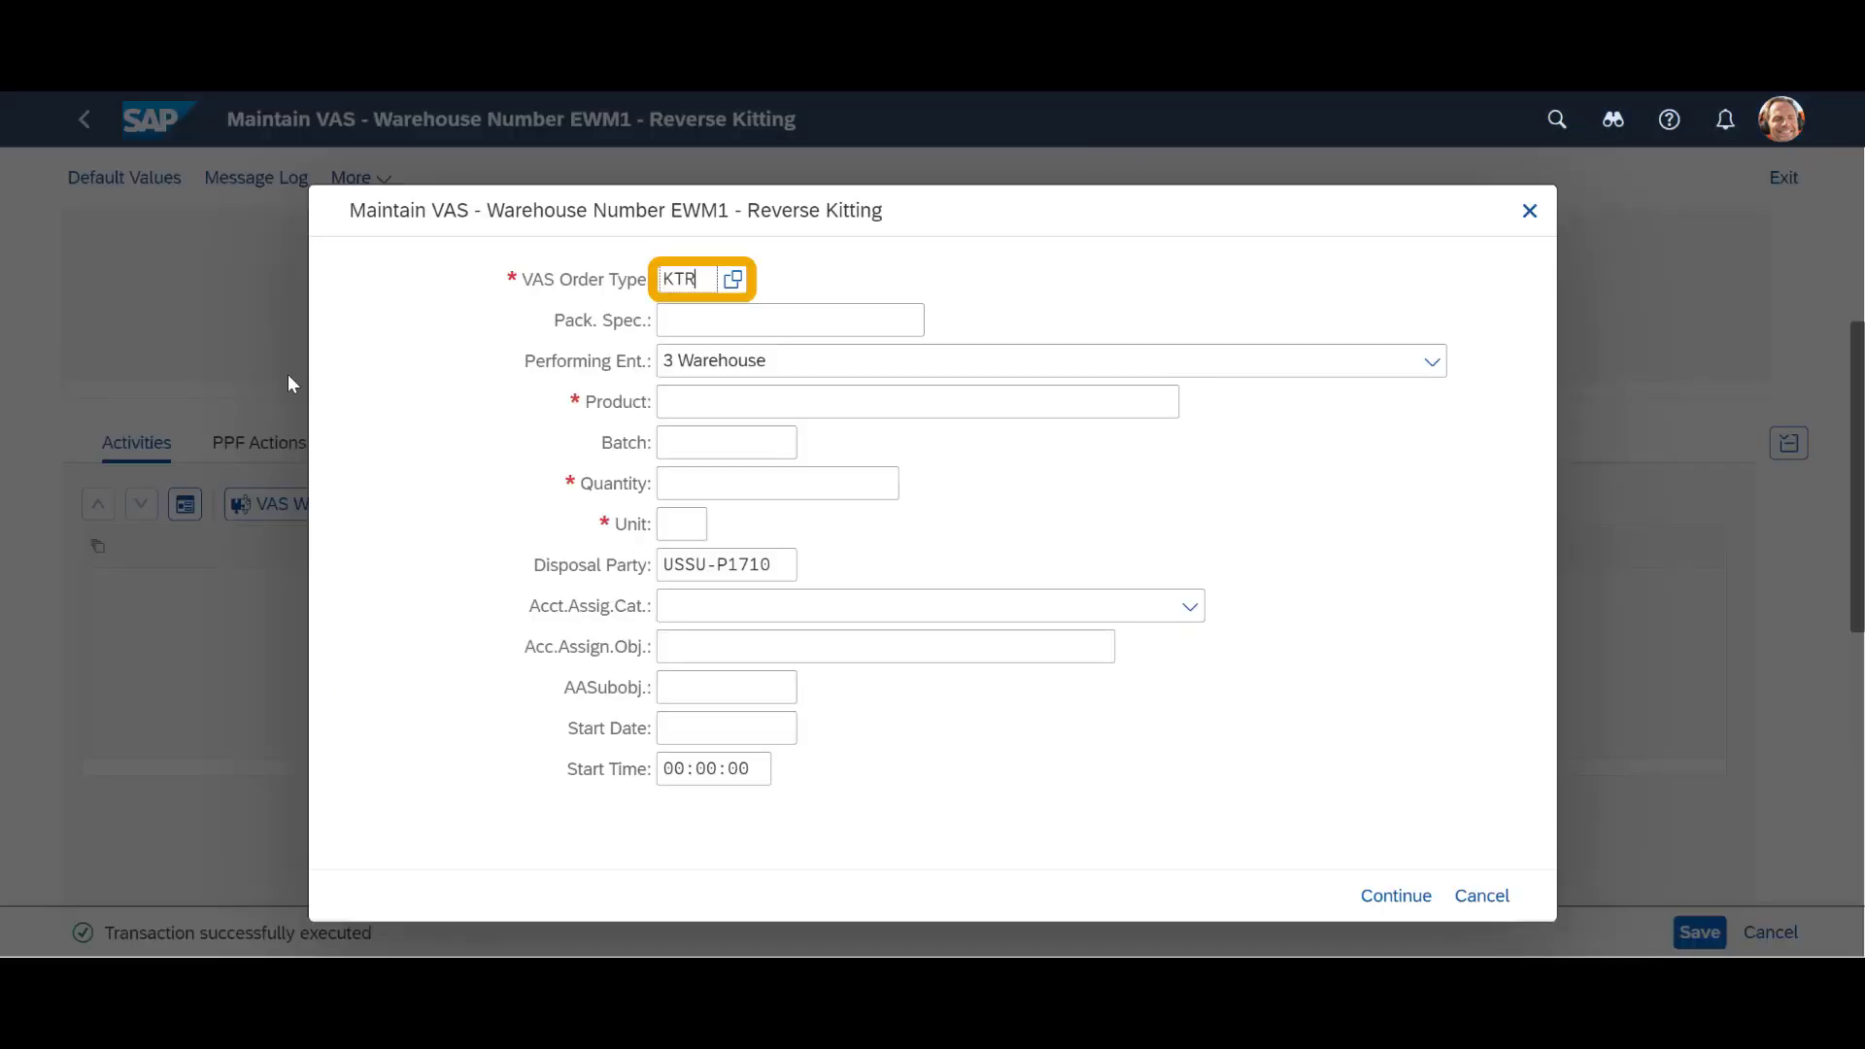
{"action": "key", "text": "Tab"}
{"action": "type", "text": "31"}
{"action": "key", "text": "Tab"}
{"action": "key", "text": "Tab"}
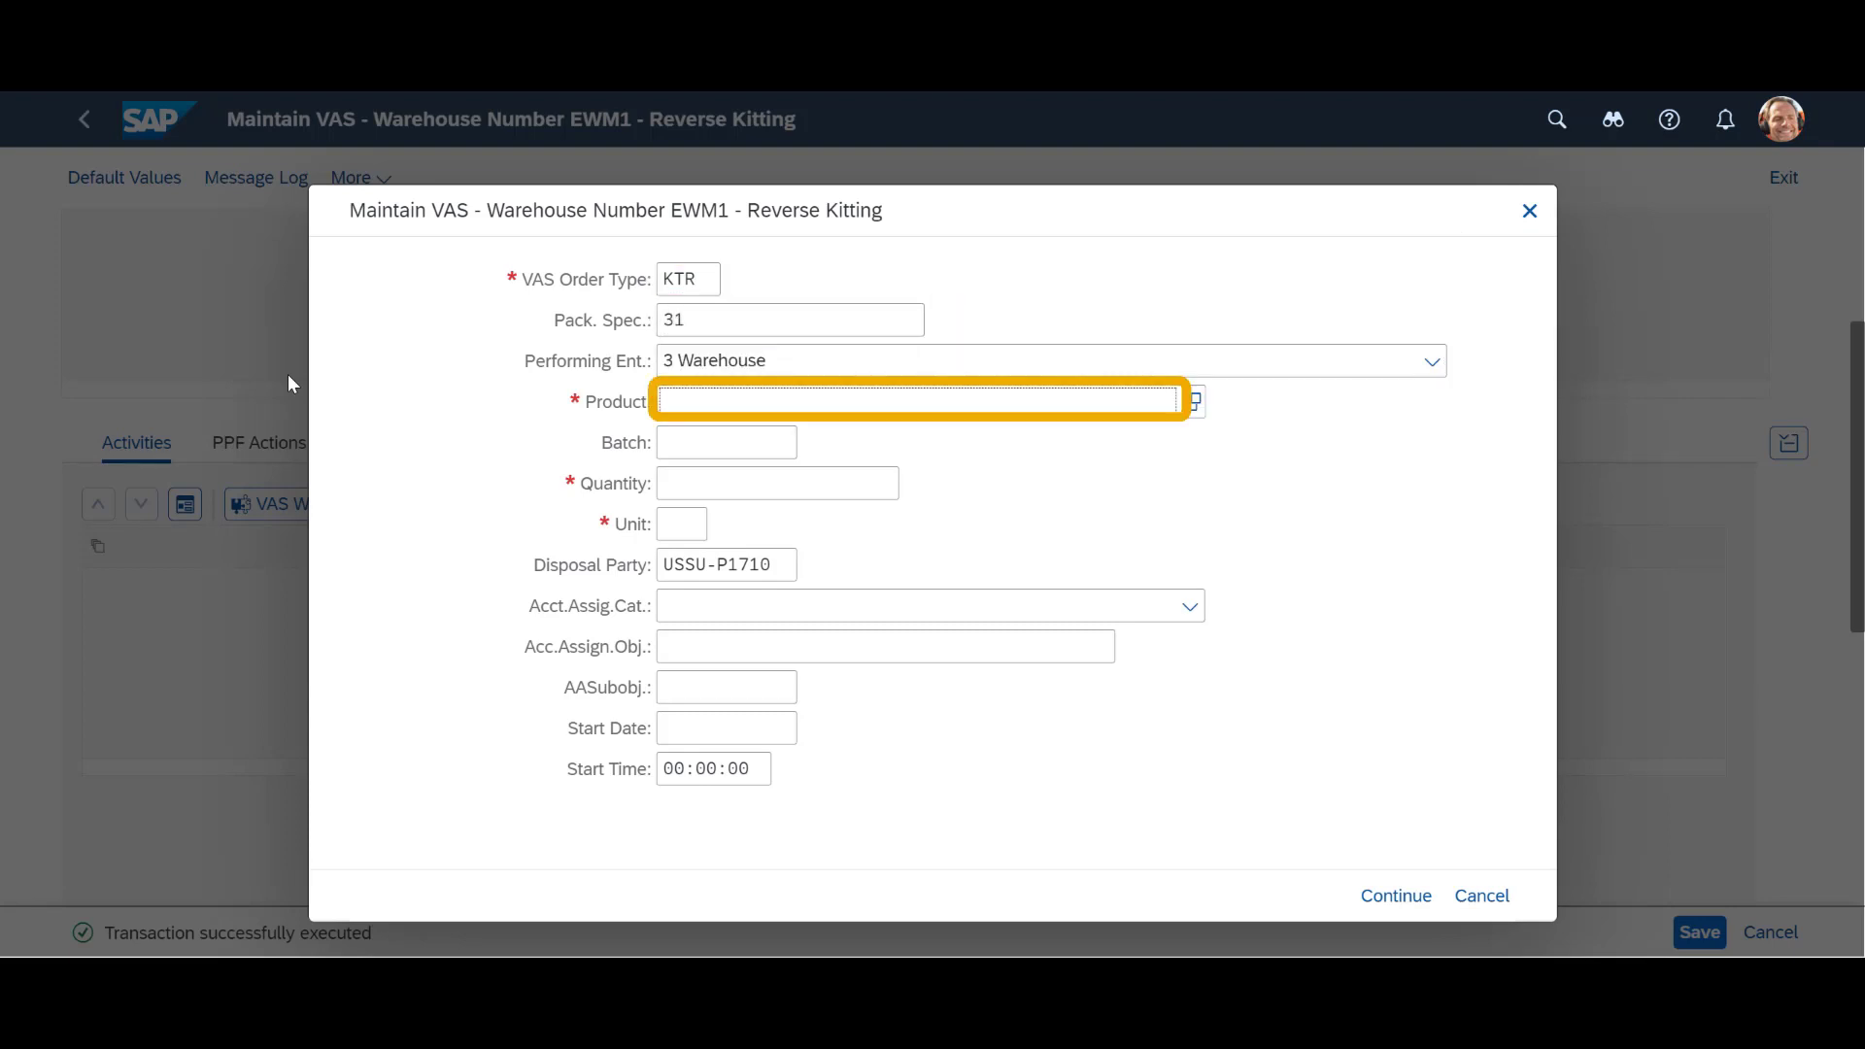
{"action": "type", "text": "KITS-HEADER01"}
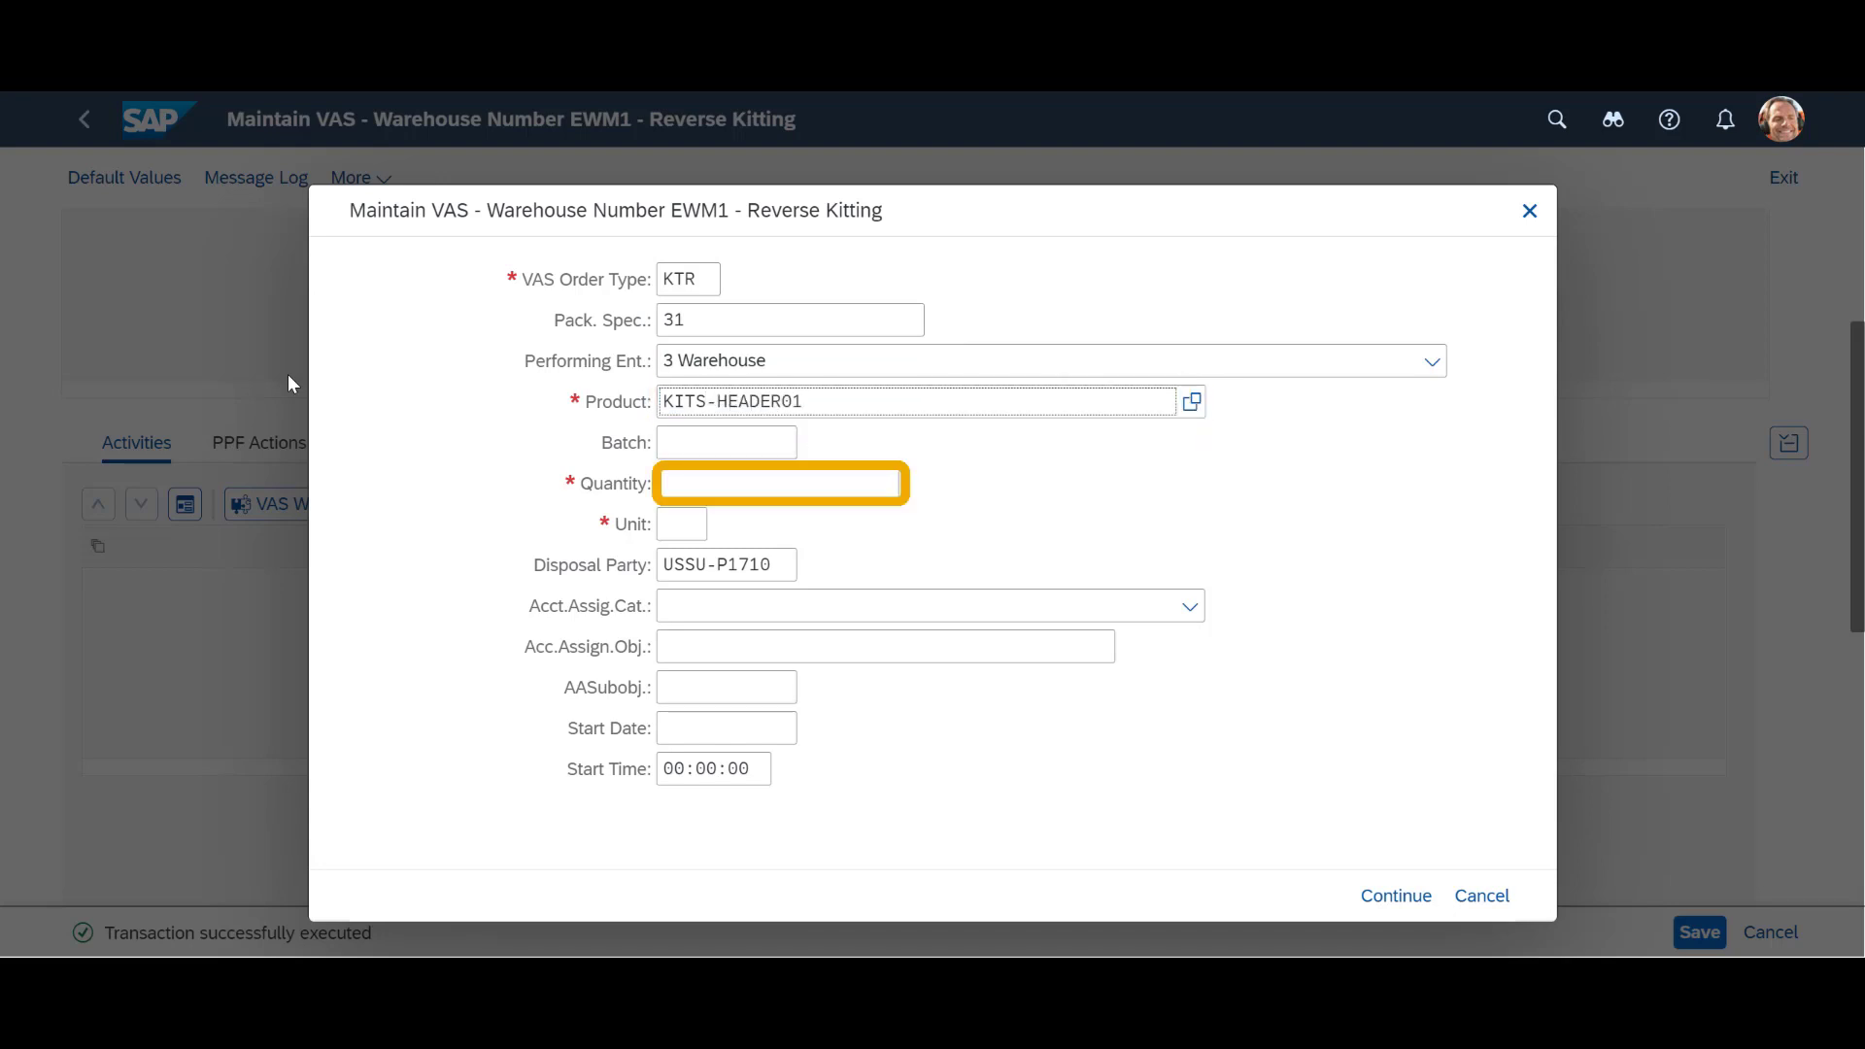
{"action": "key", "text": "Tab"}
{"action": "type", "text": "1"}
{"action": "key", "text": "Tab"}
{"action": "type", "text": "P"}
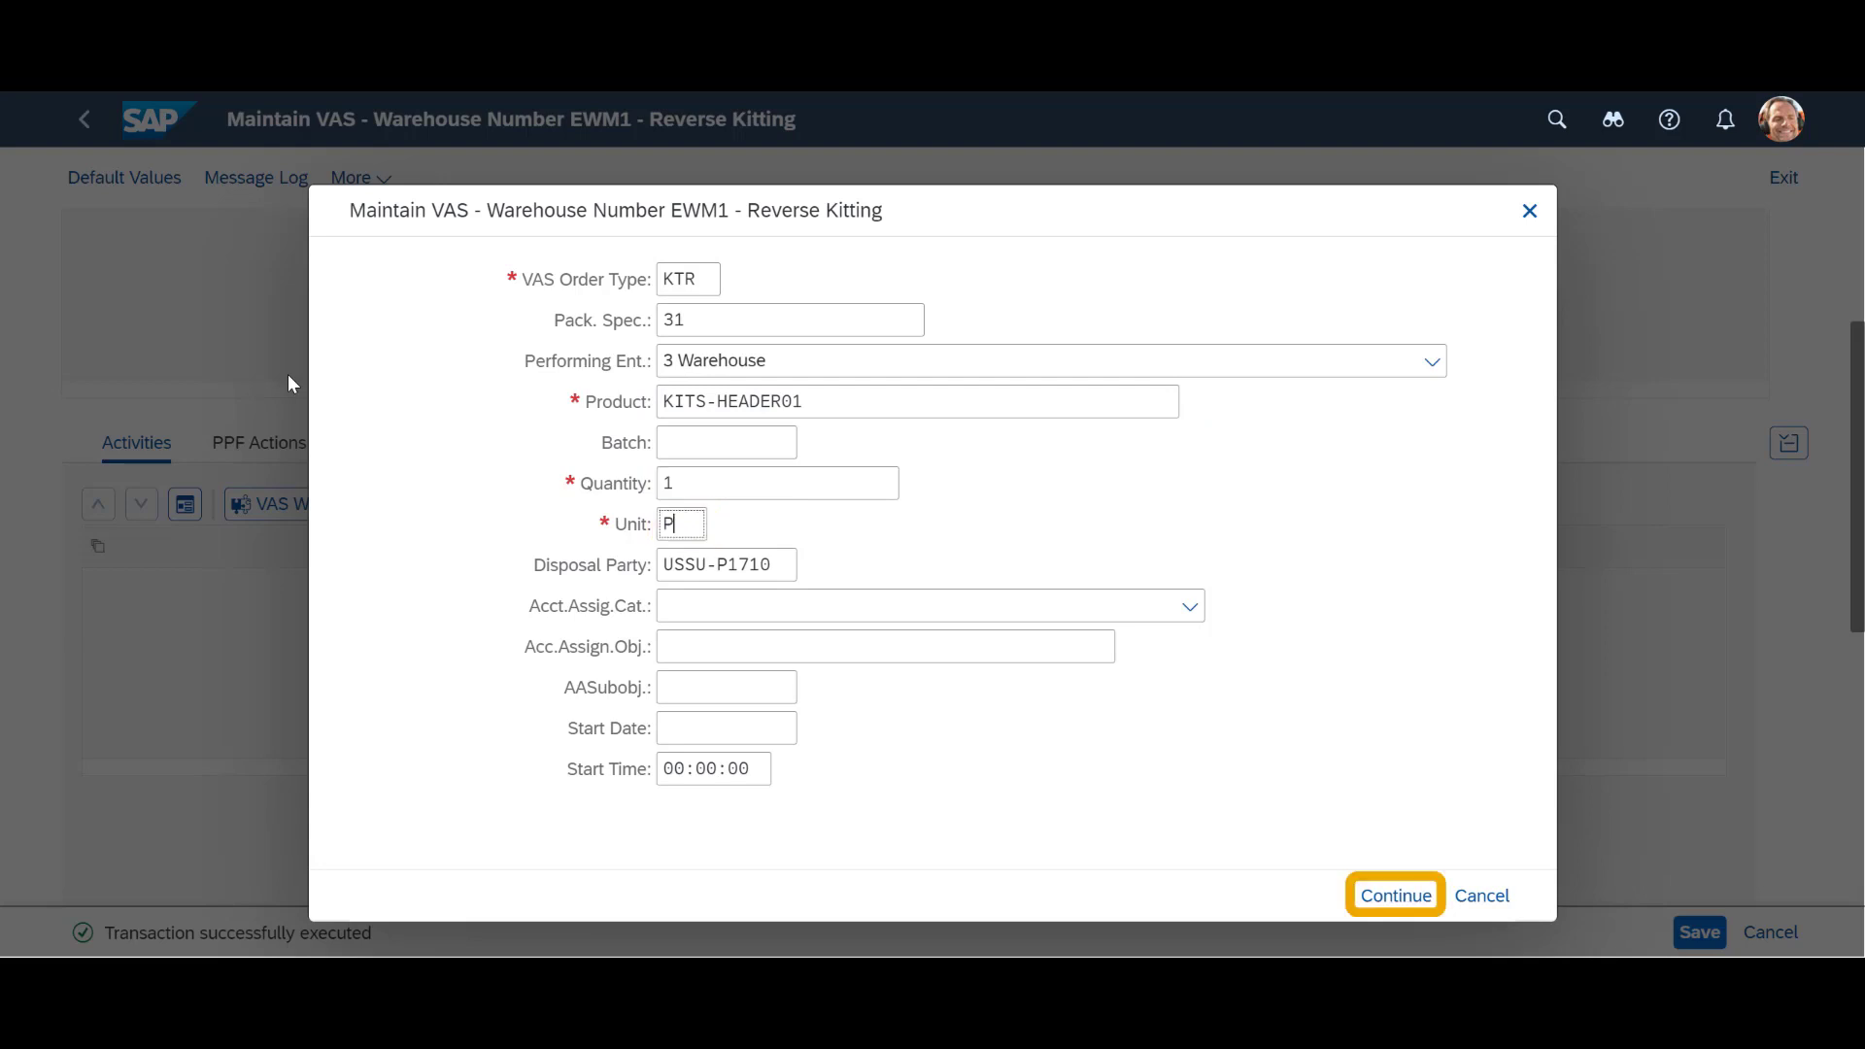
{"action": "type", "text": "C"}
{"action": "key", "text": "Return"}
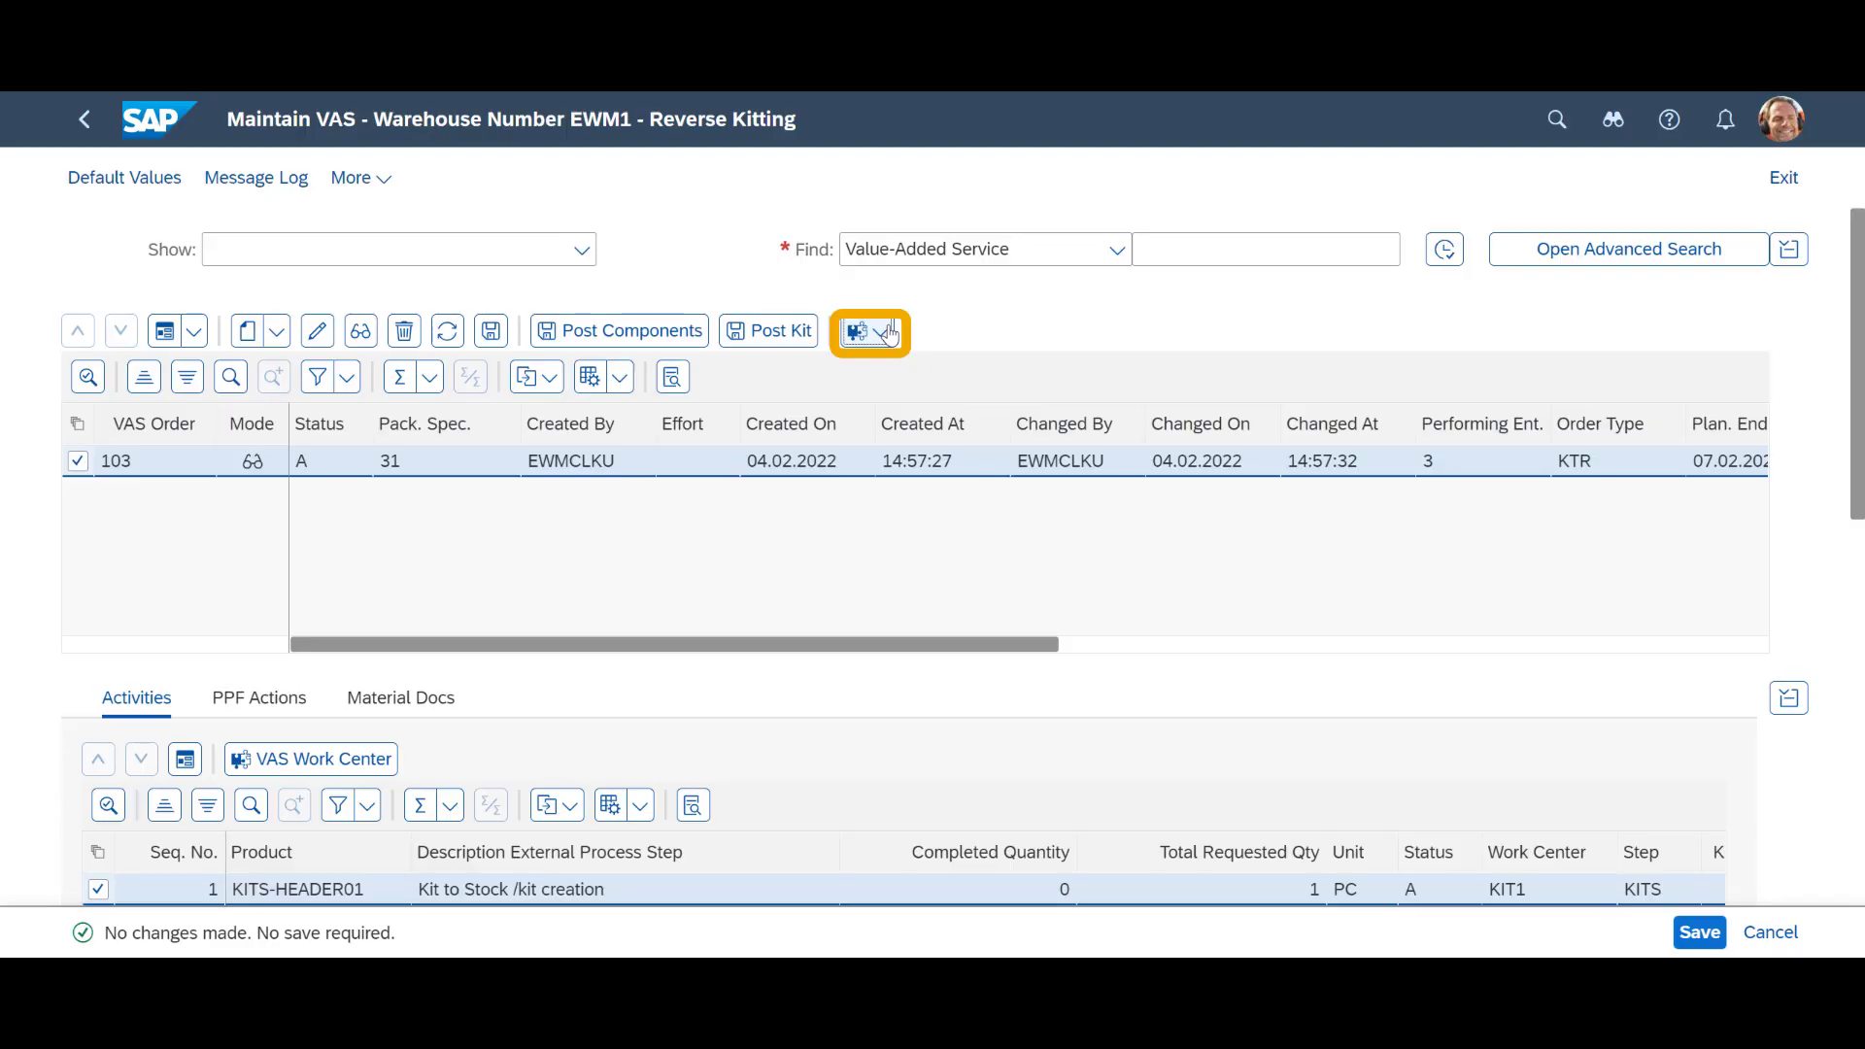
From order 103's warehouse request 15678, create and save the stock-removal task for warehouse order 2012167.
{"action": "left_click", "coordinate": [867, 331]}
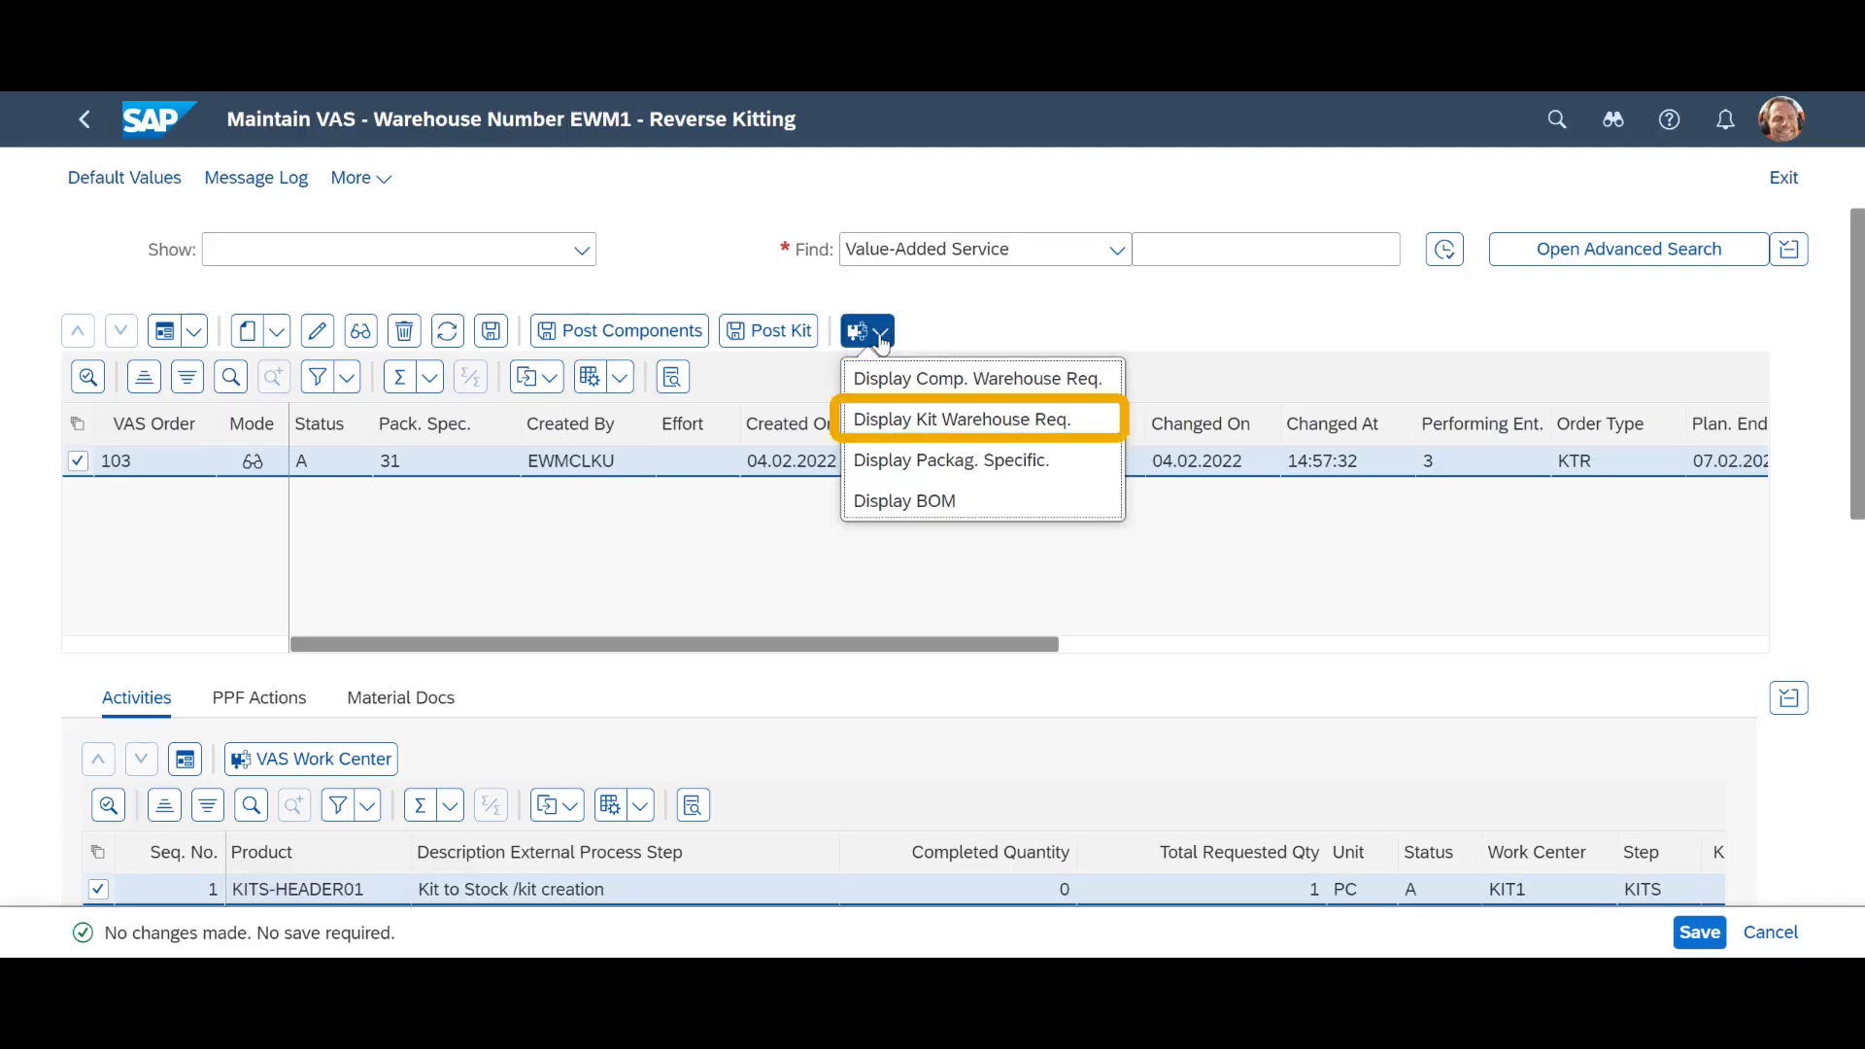
{"action": "left_click", "coordinate": [907, 439]}
{"action": "left_click", "coordinate": [543, 181]}
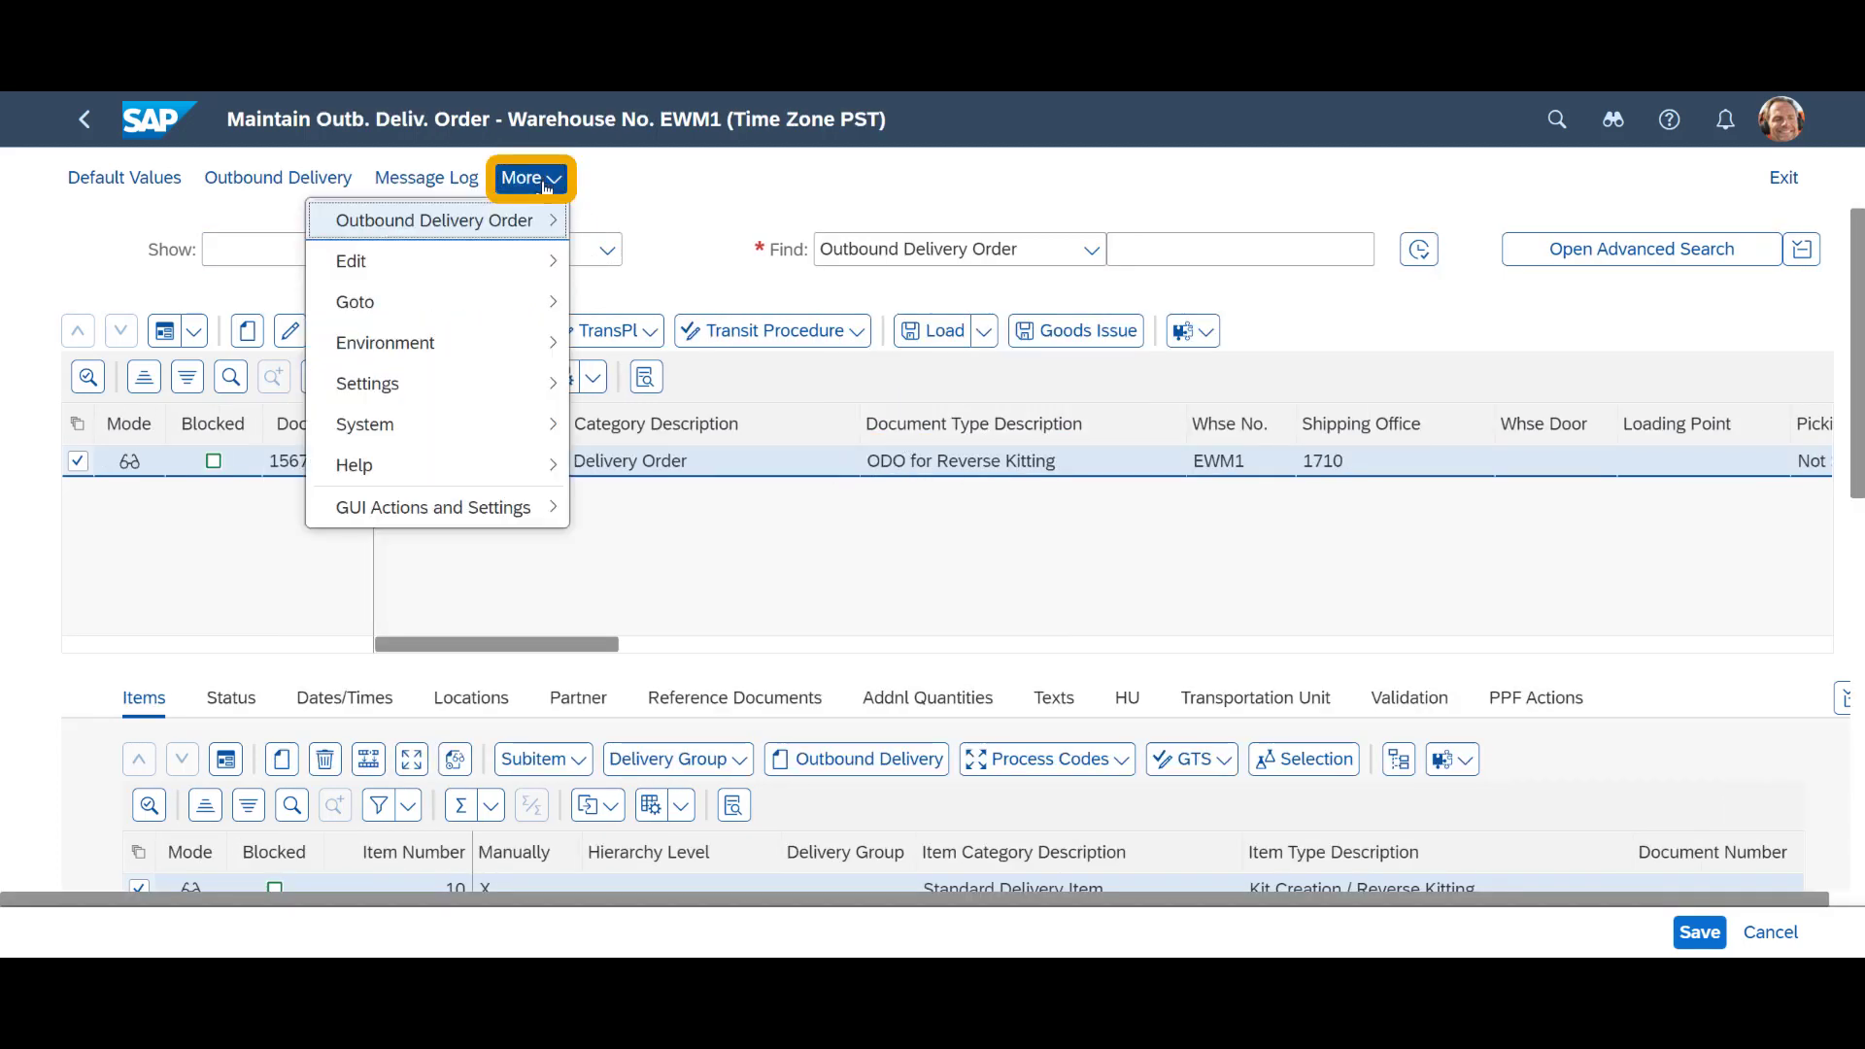
{"action": "mouse_move", "coordinate": [505, 221]}
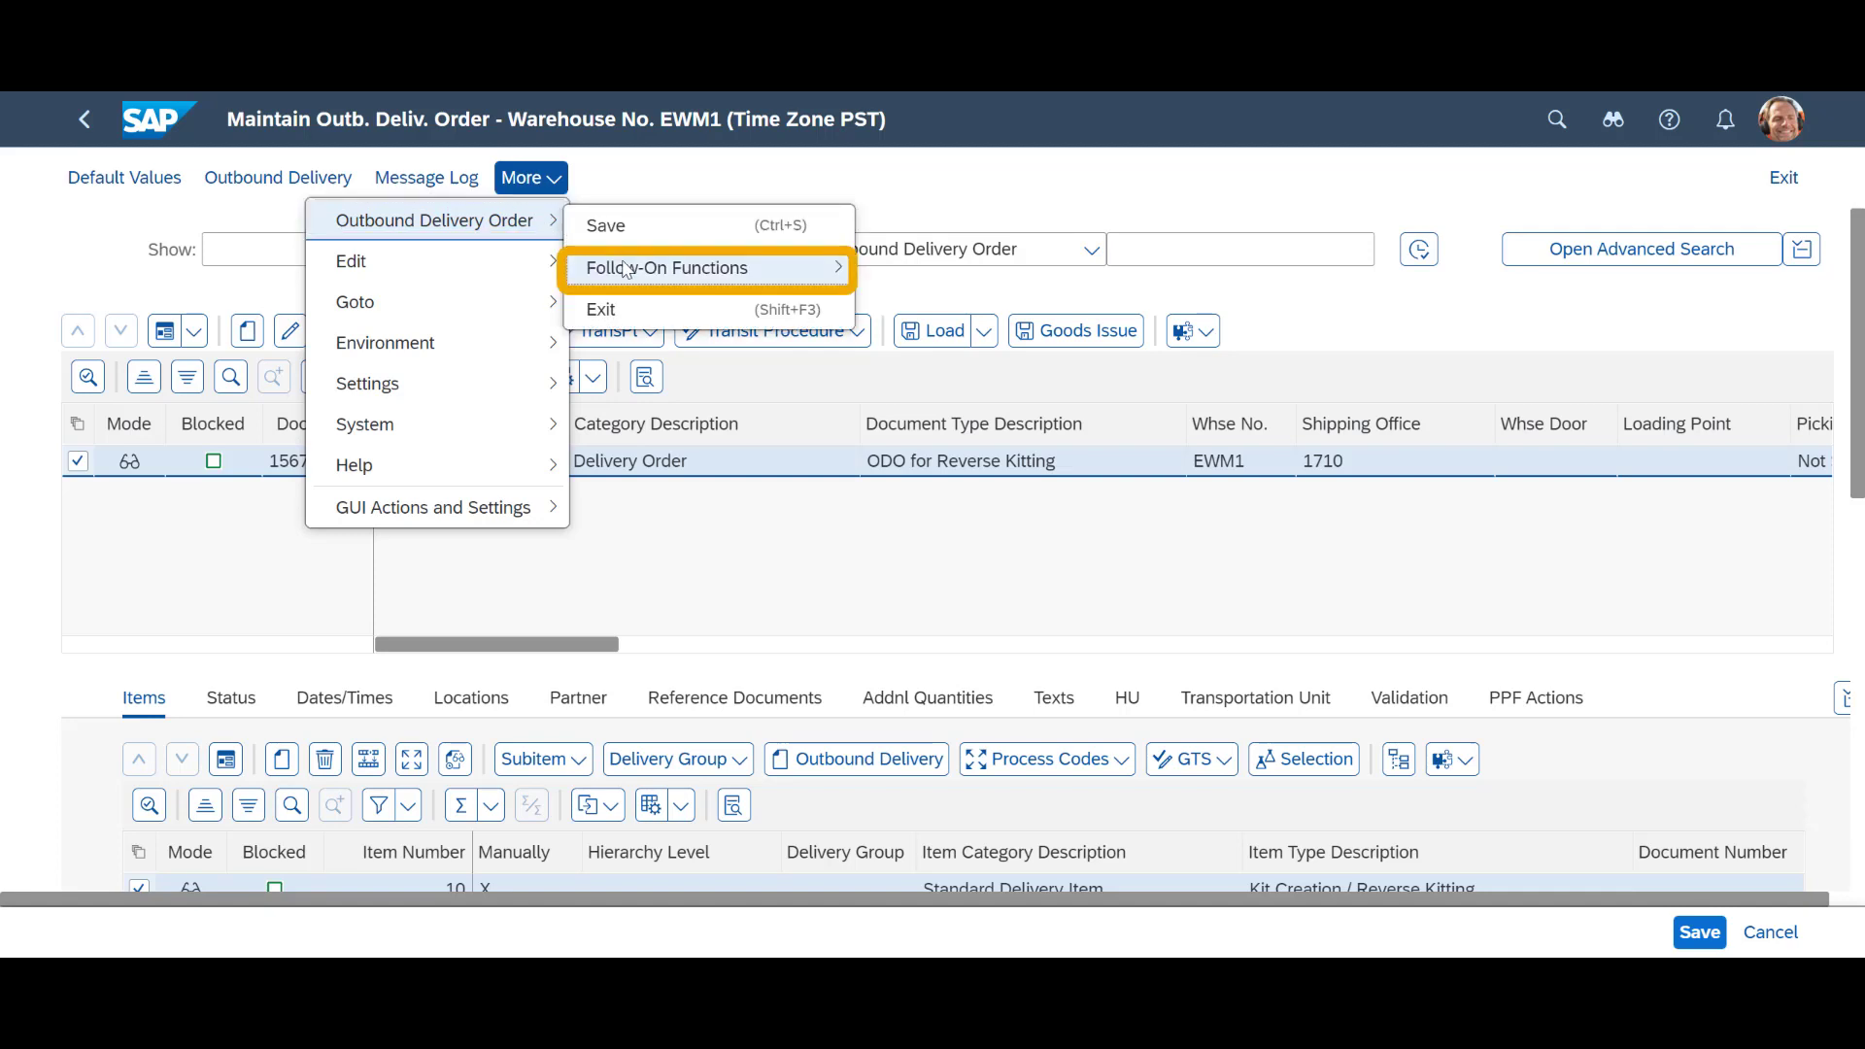
{"action": "mouse_move", "coordinate": [626, 269]}
{"action": "left_click", "coordinate": [938, 276]}
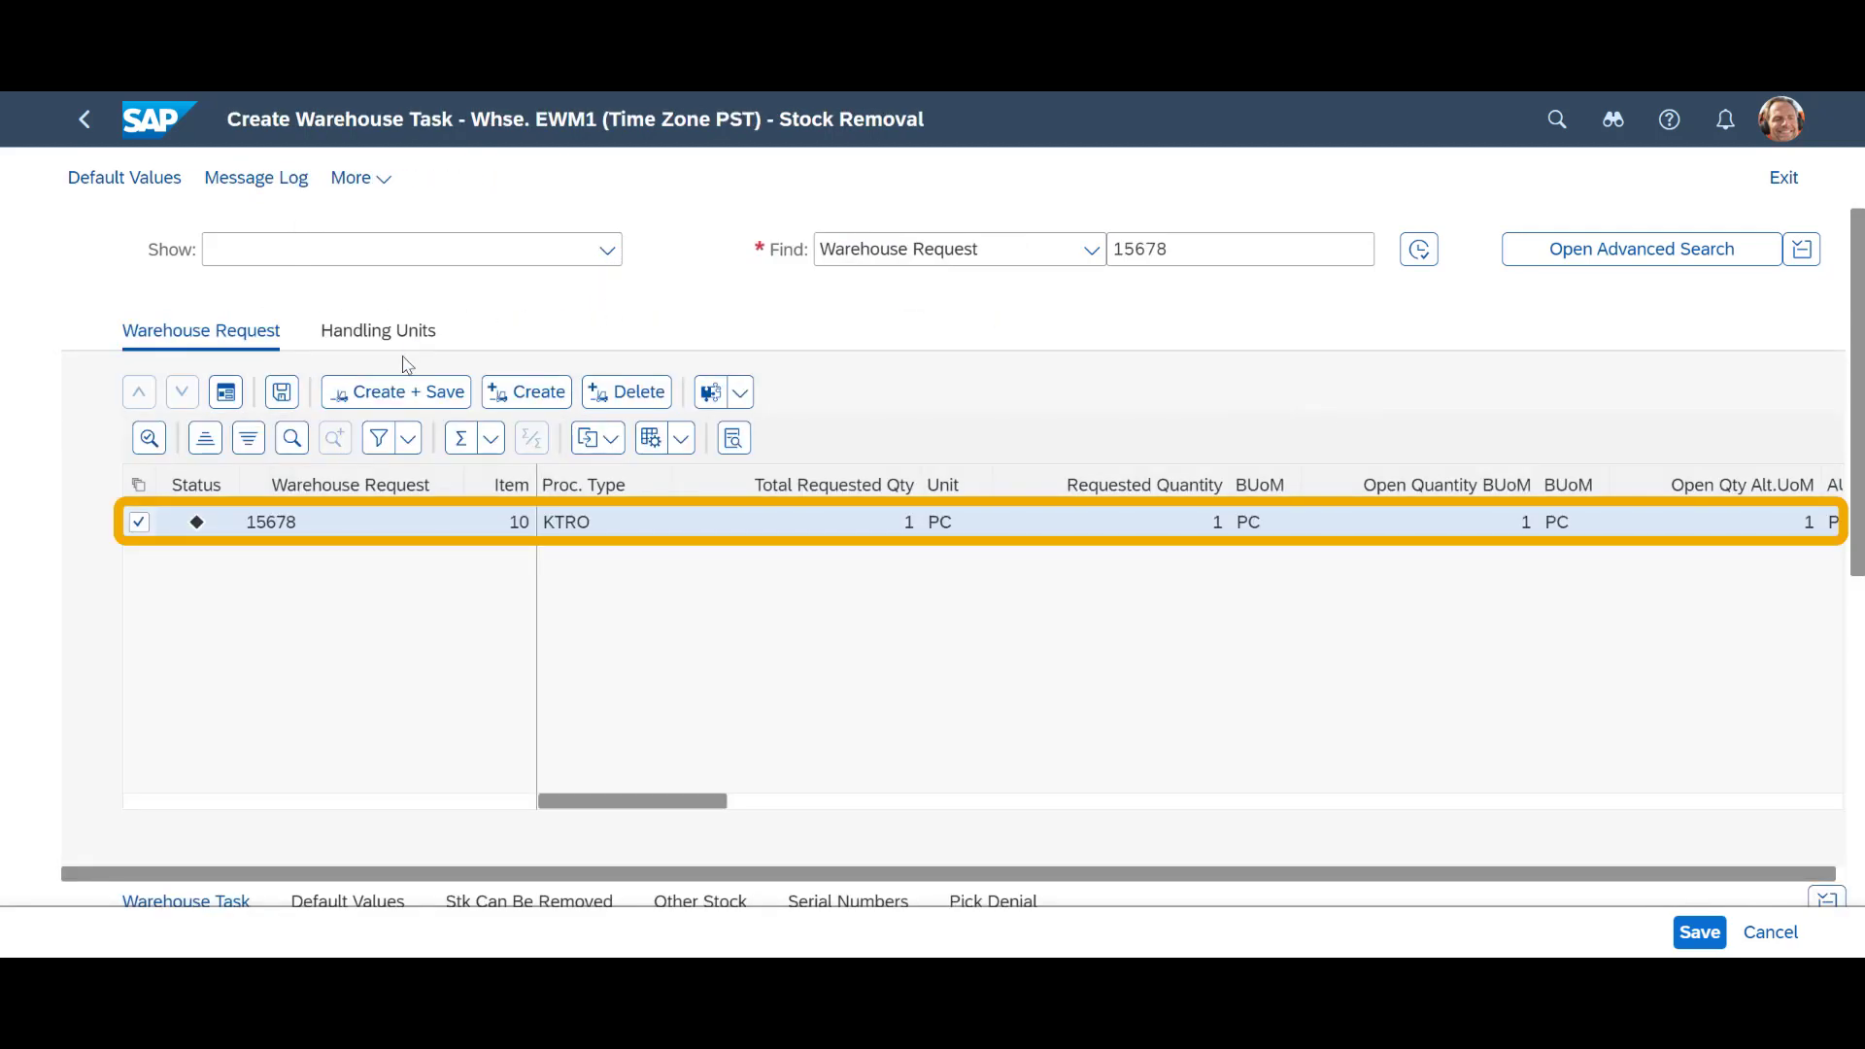
{"action": "left_click", "coordinate": [394, 392]}
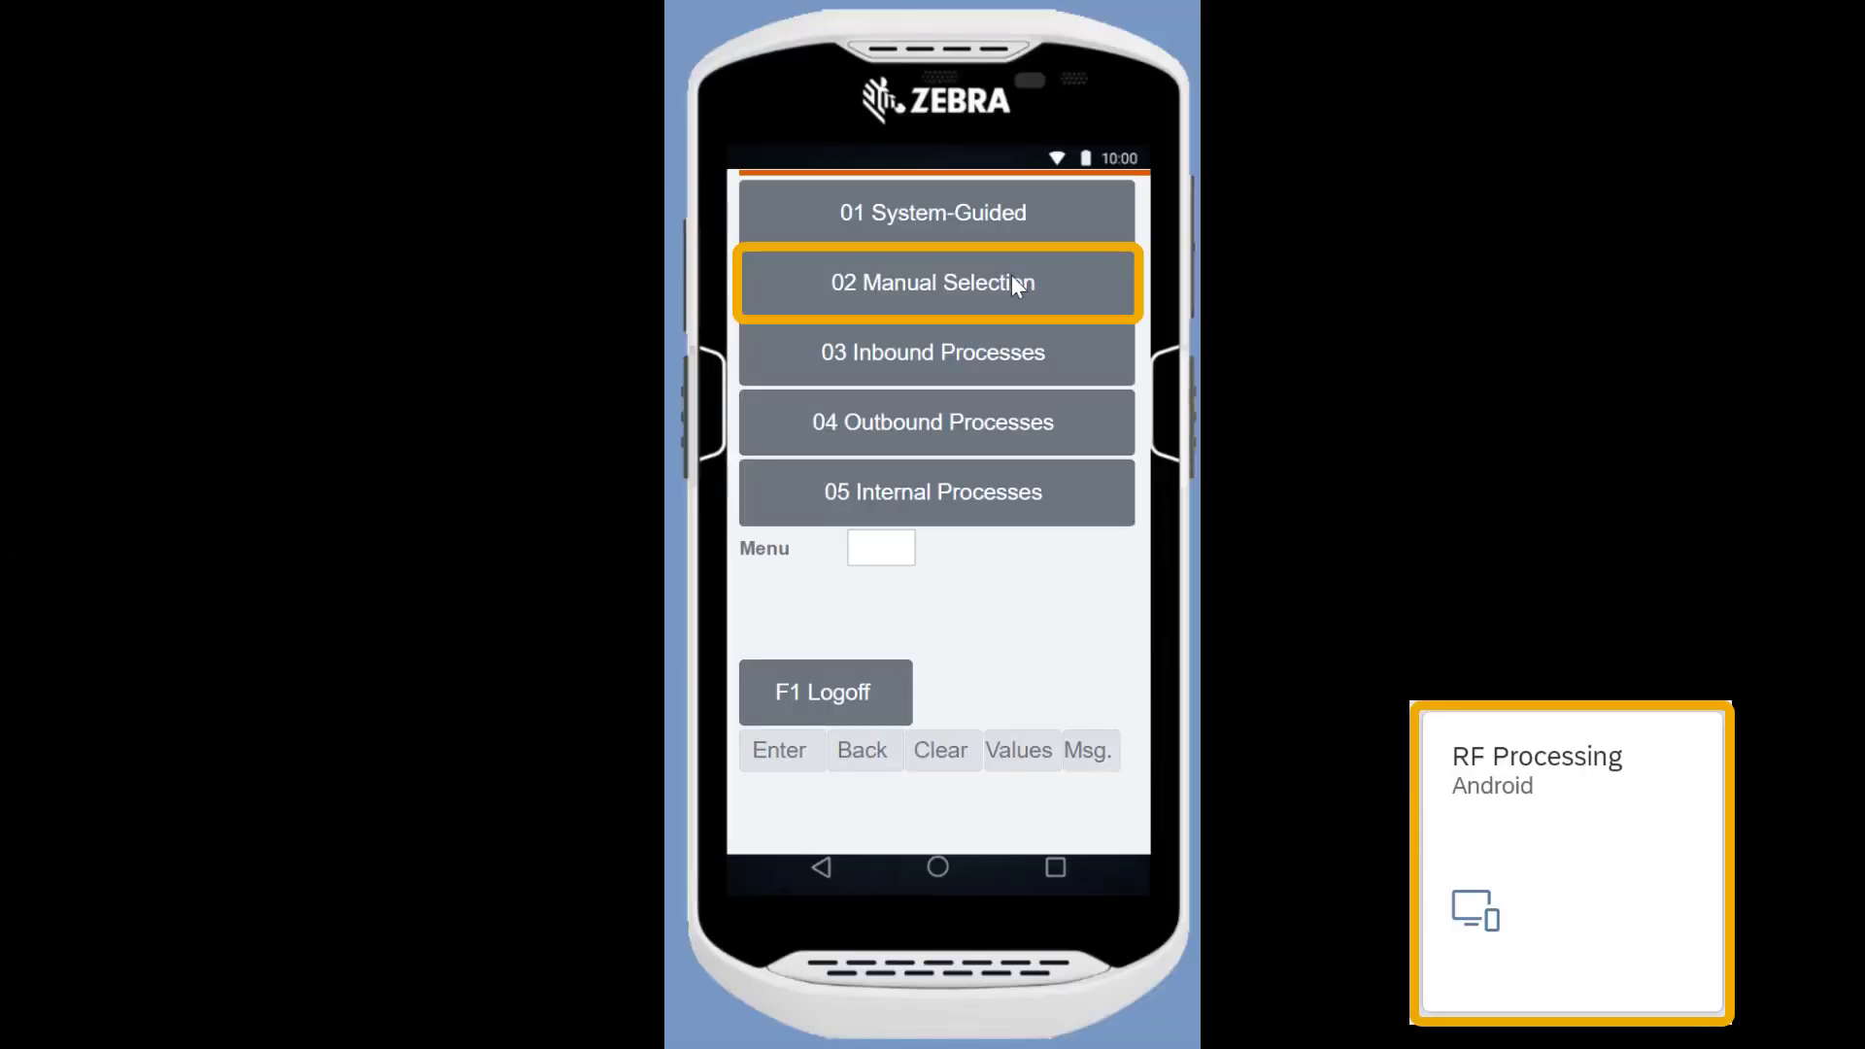
Select warehouse order 2012167 by WO and create a pick HU with packaging MZ-PKG-A104.
{"action": "left_click", "coordinate": [1011, 282]}
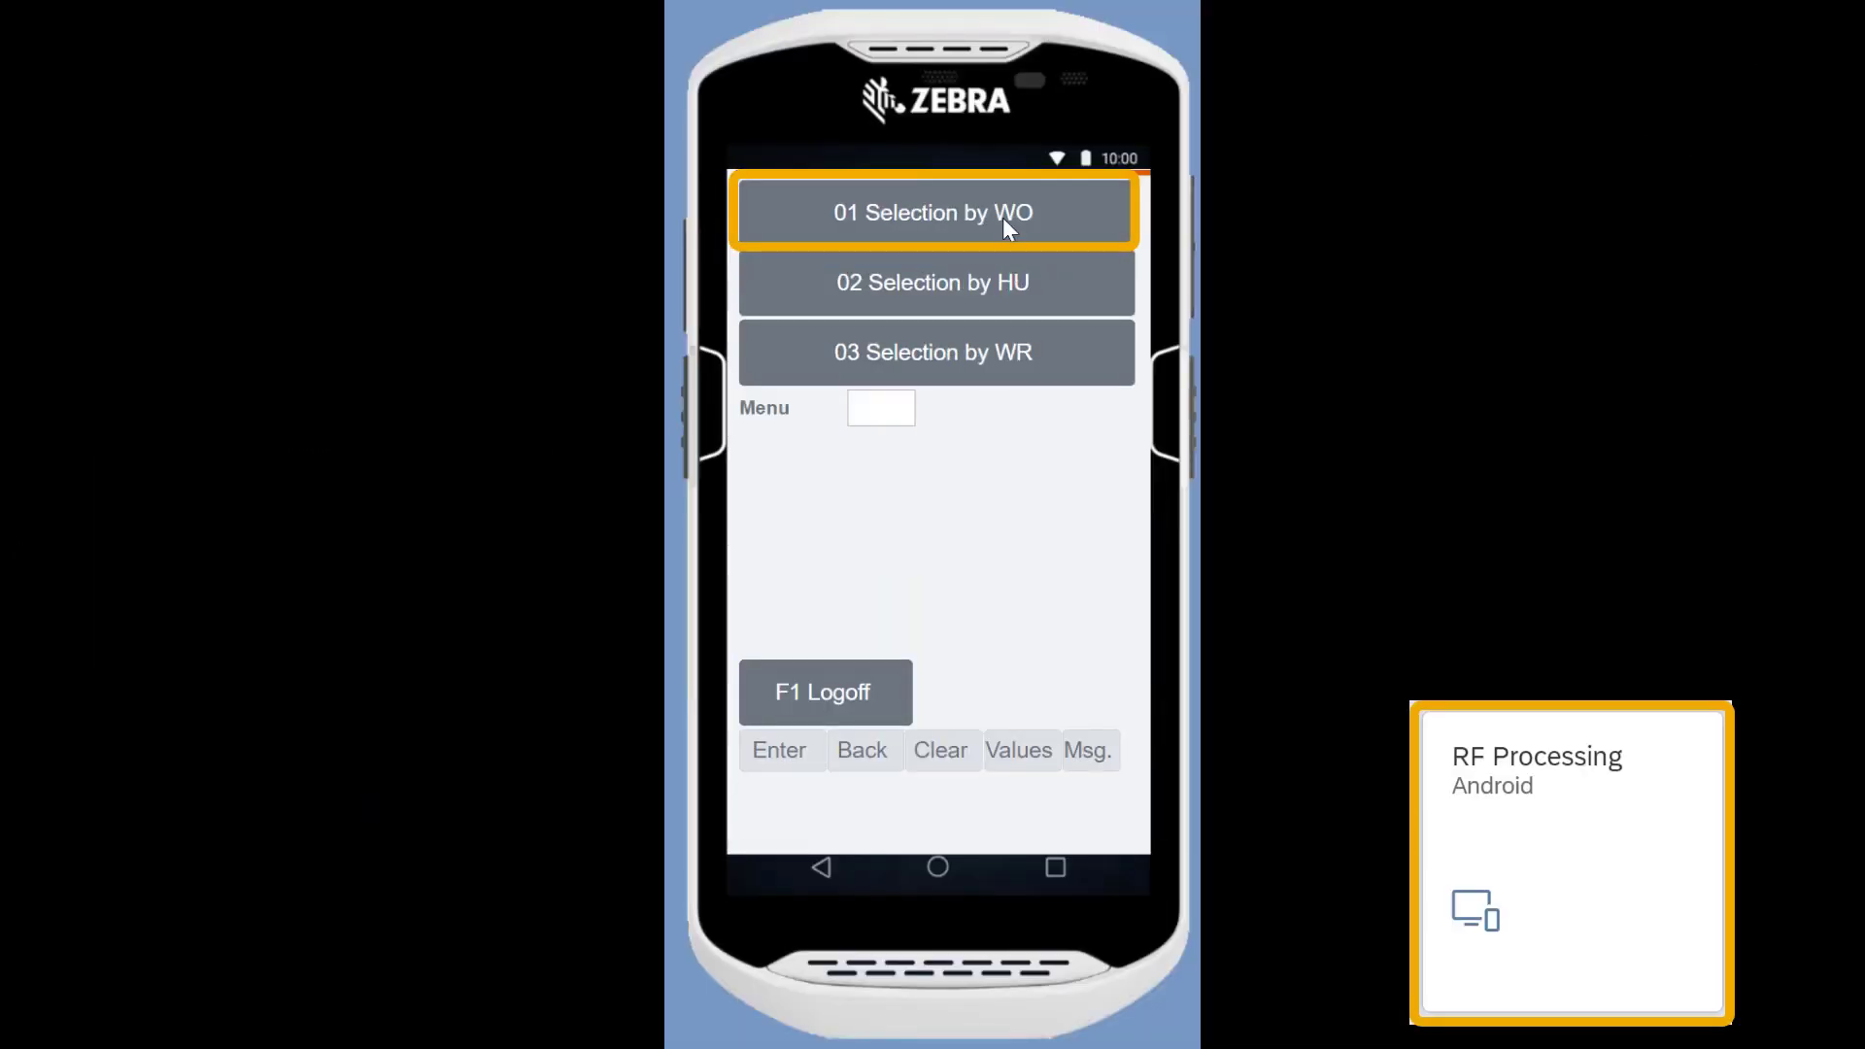
{"action": "left_click", "coordinate": [1003, 218]}
{"action": "type", "text": "2012167"}
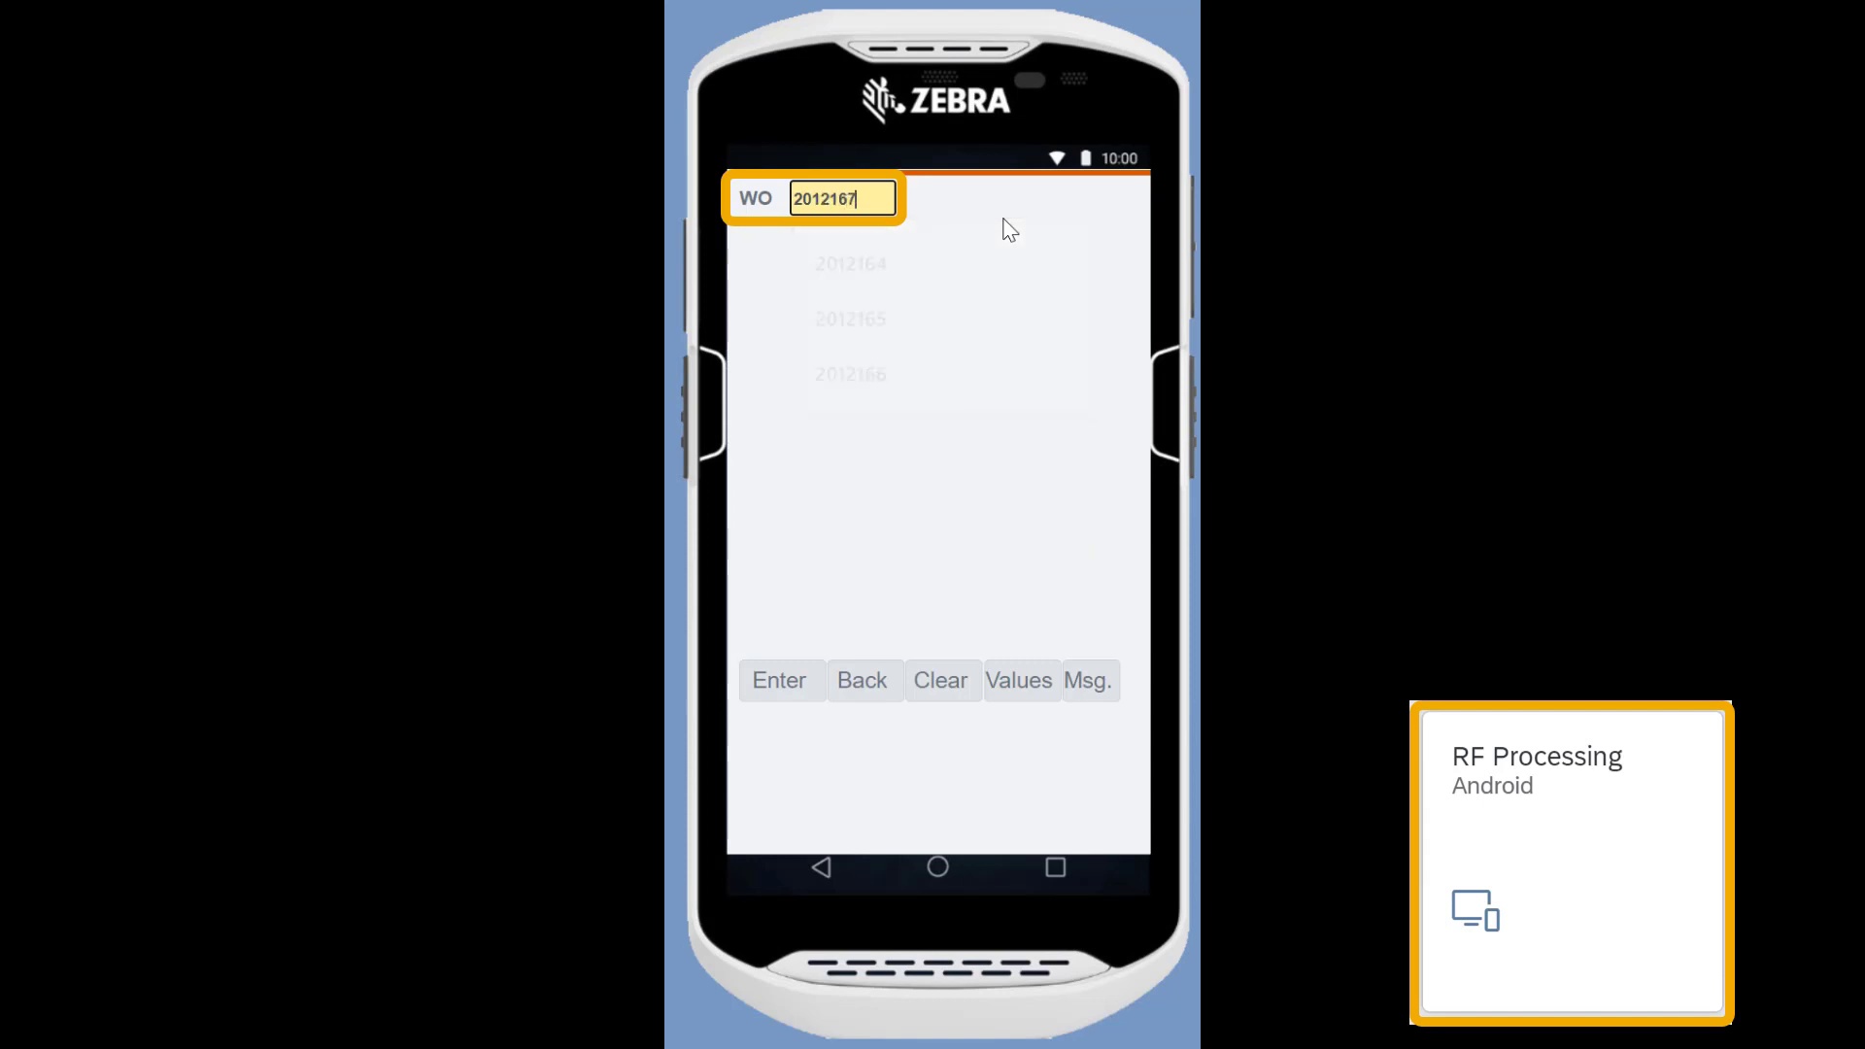
{"action": "key", "text": "Return"}
{"action": "left_click", "coordinate": [989, 264]}
{"action": "left_click", "coordinate": [1107, 321]}
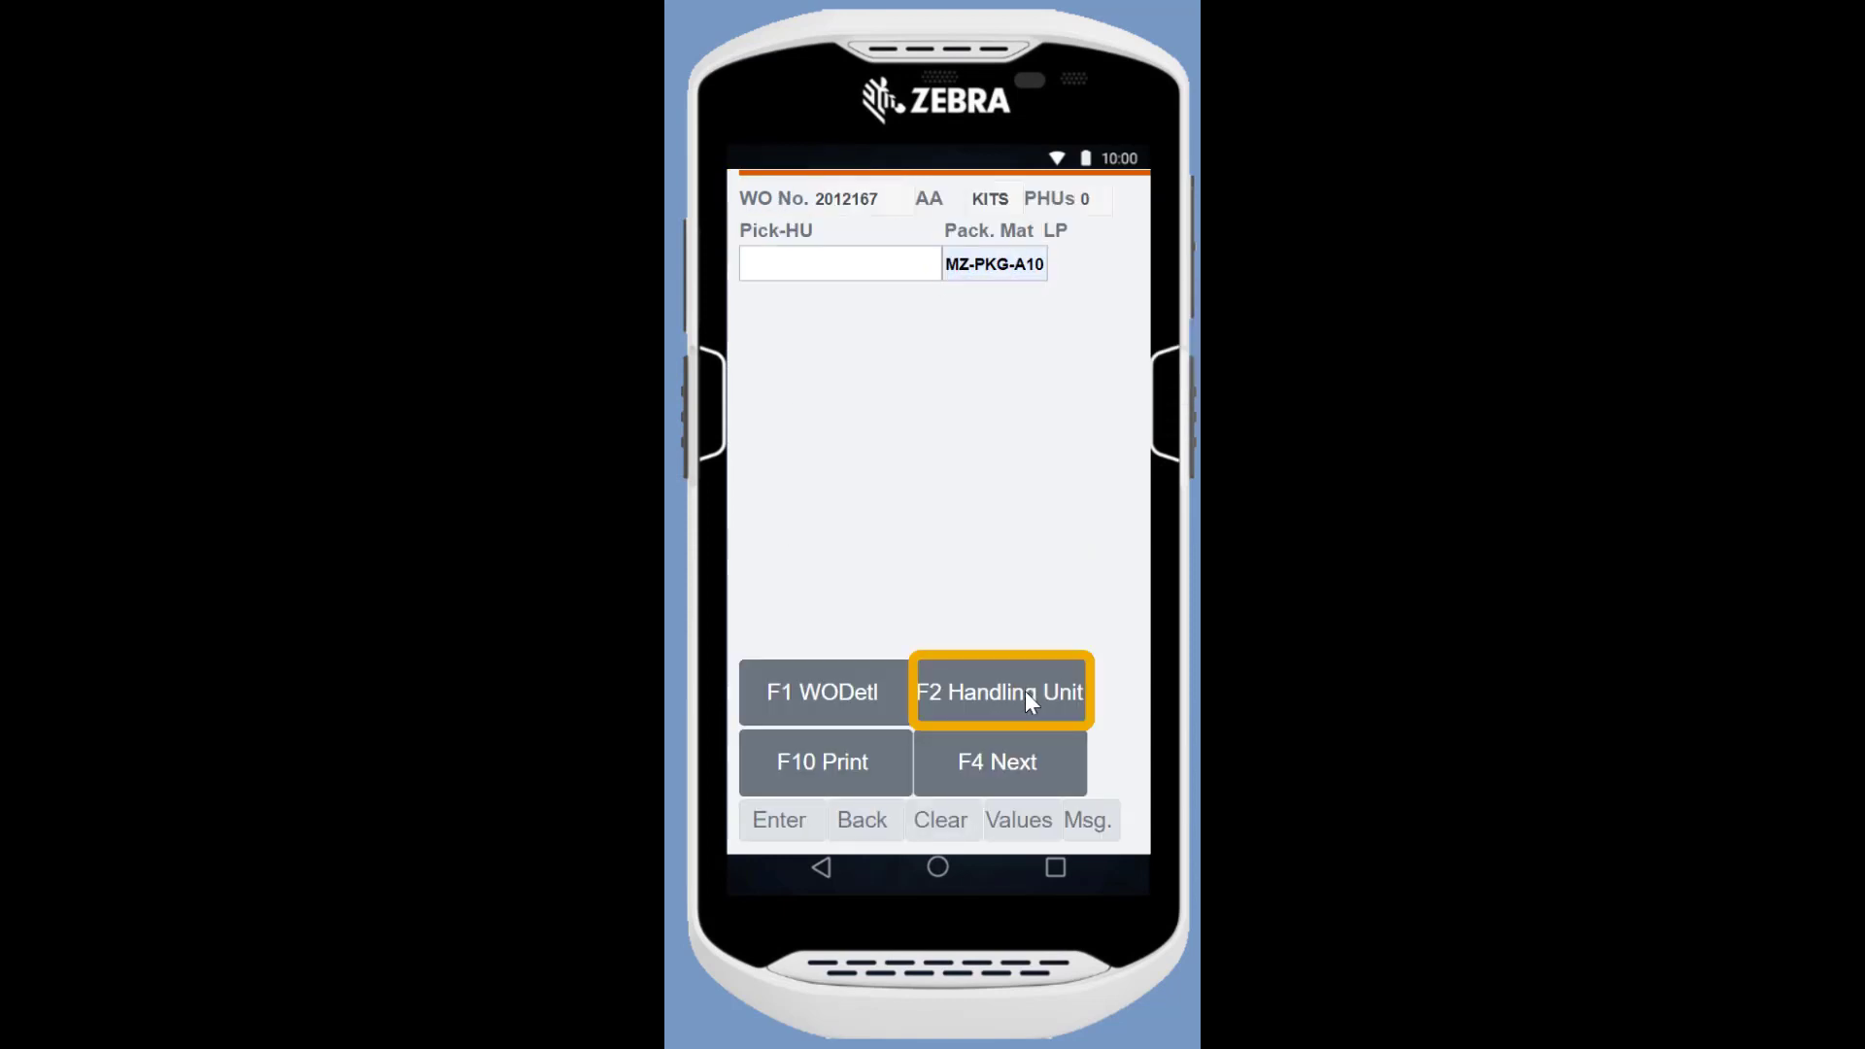
{"action": "left_click", "coordinate": [1024, 690]}
{"action": "left_click", "coordinate": [1016, 773]}
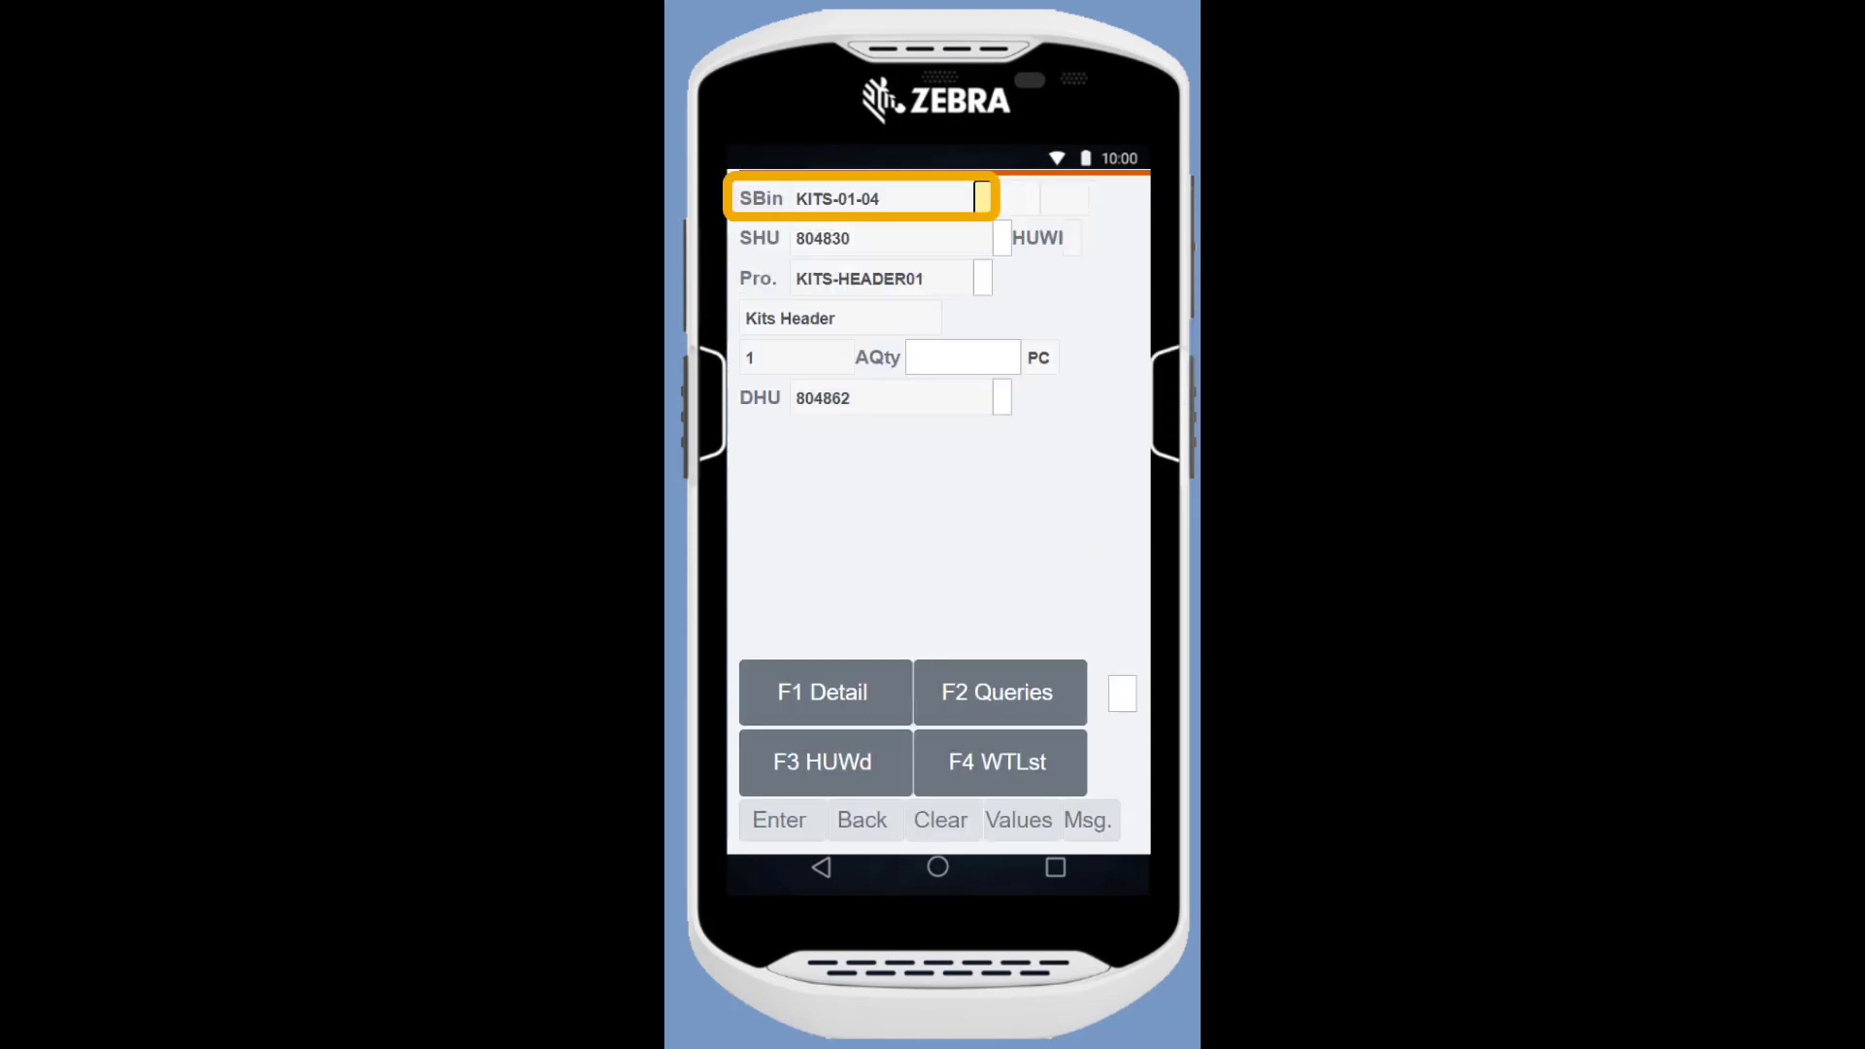
Confirm the pick: bin KITS-01-04, HU 804830, KITS-HEADER01, quantity 1, into HU 804862 at KITI.
{"action": "type", "text": "KITS-01-04"}
{"action": "key", "text": "Return"}
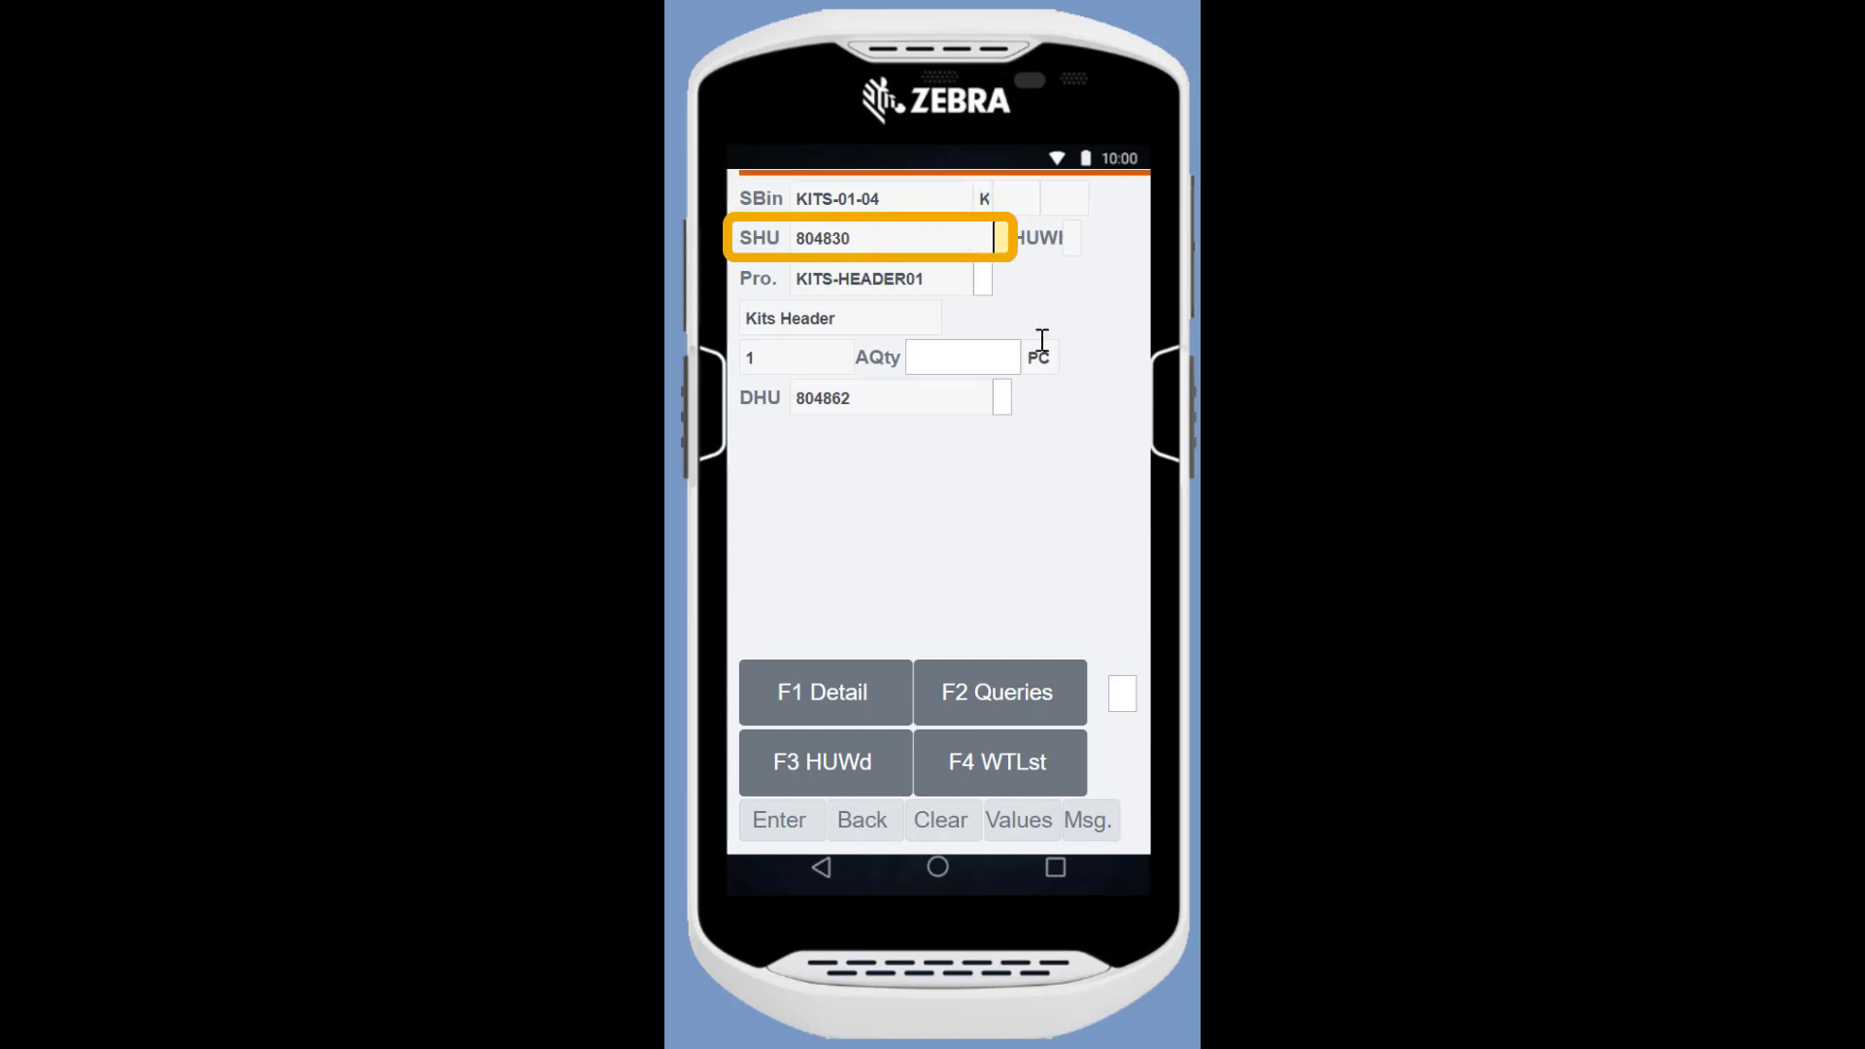
{"action": "type", "text": "804830"}
{"action": "key", "text": "Return"}
{"action": "type", "text": "KITS-HEADER01"}
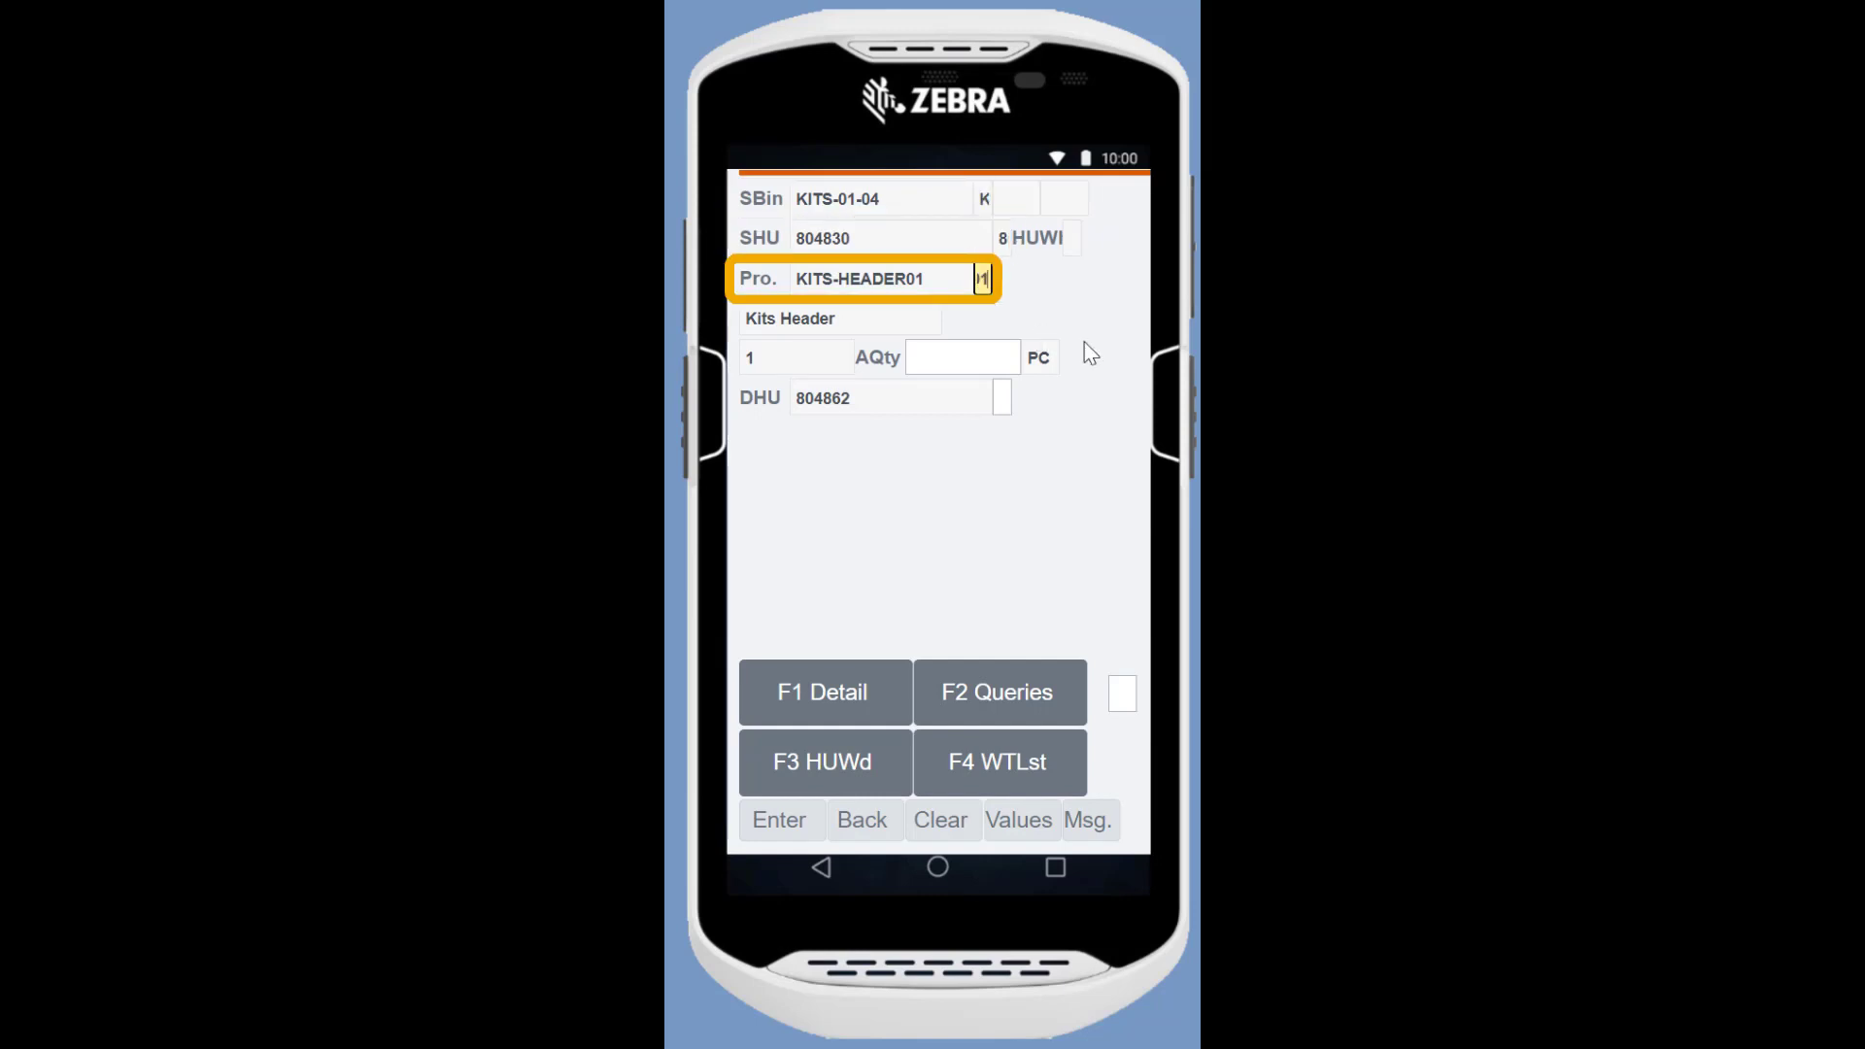
{"action": "key", "text": "Return"}
{"action": "type", "text": "1"}
{"action": "key", "text": "Return"}
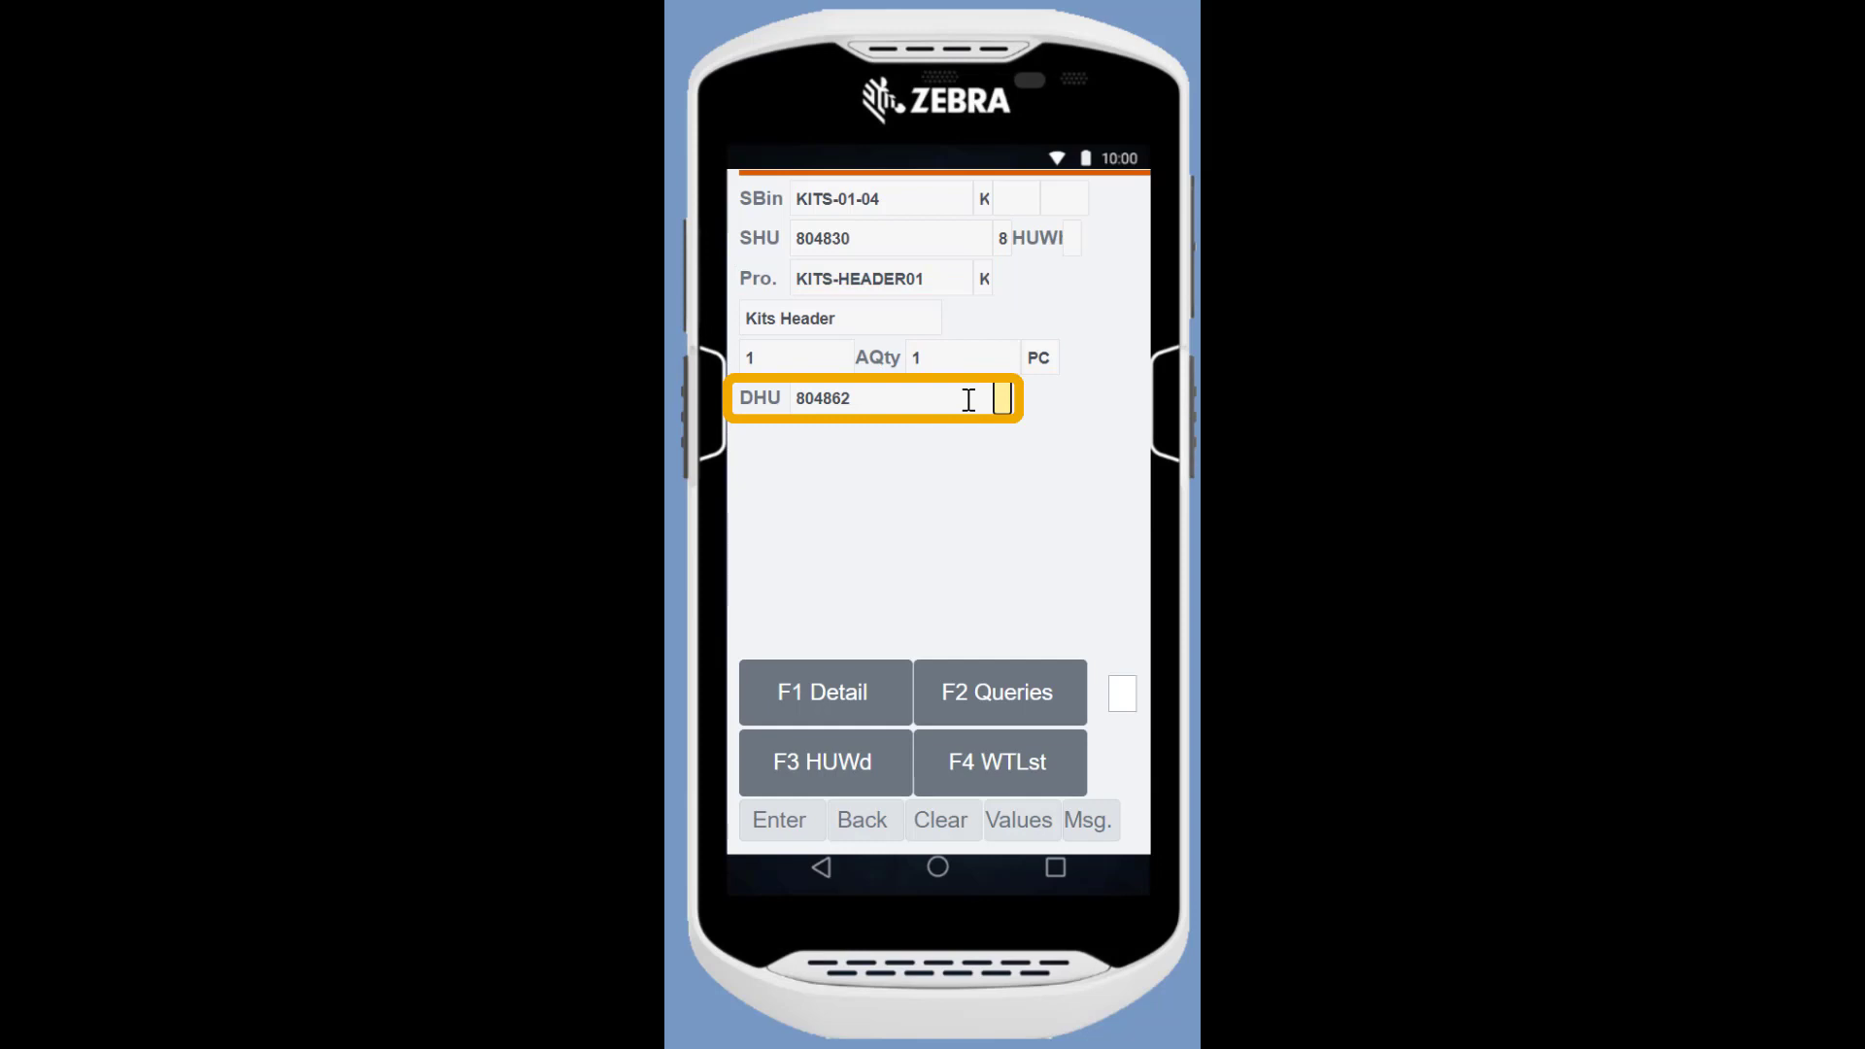
{"action": "type", "text": "804862"}
{"action": "key", "text": "Return"}
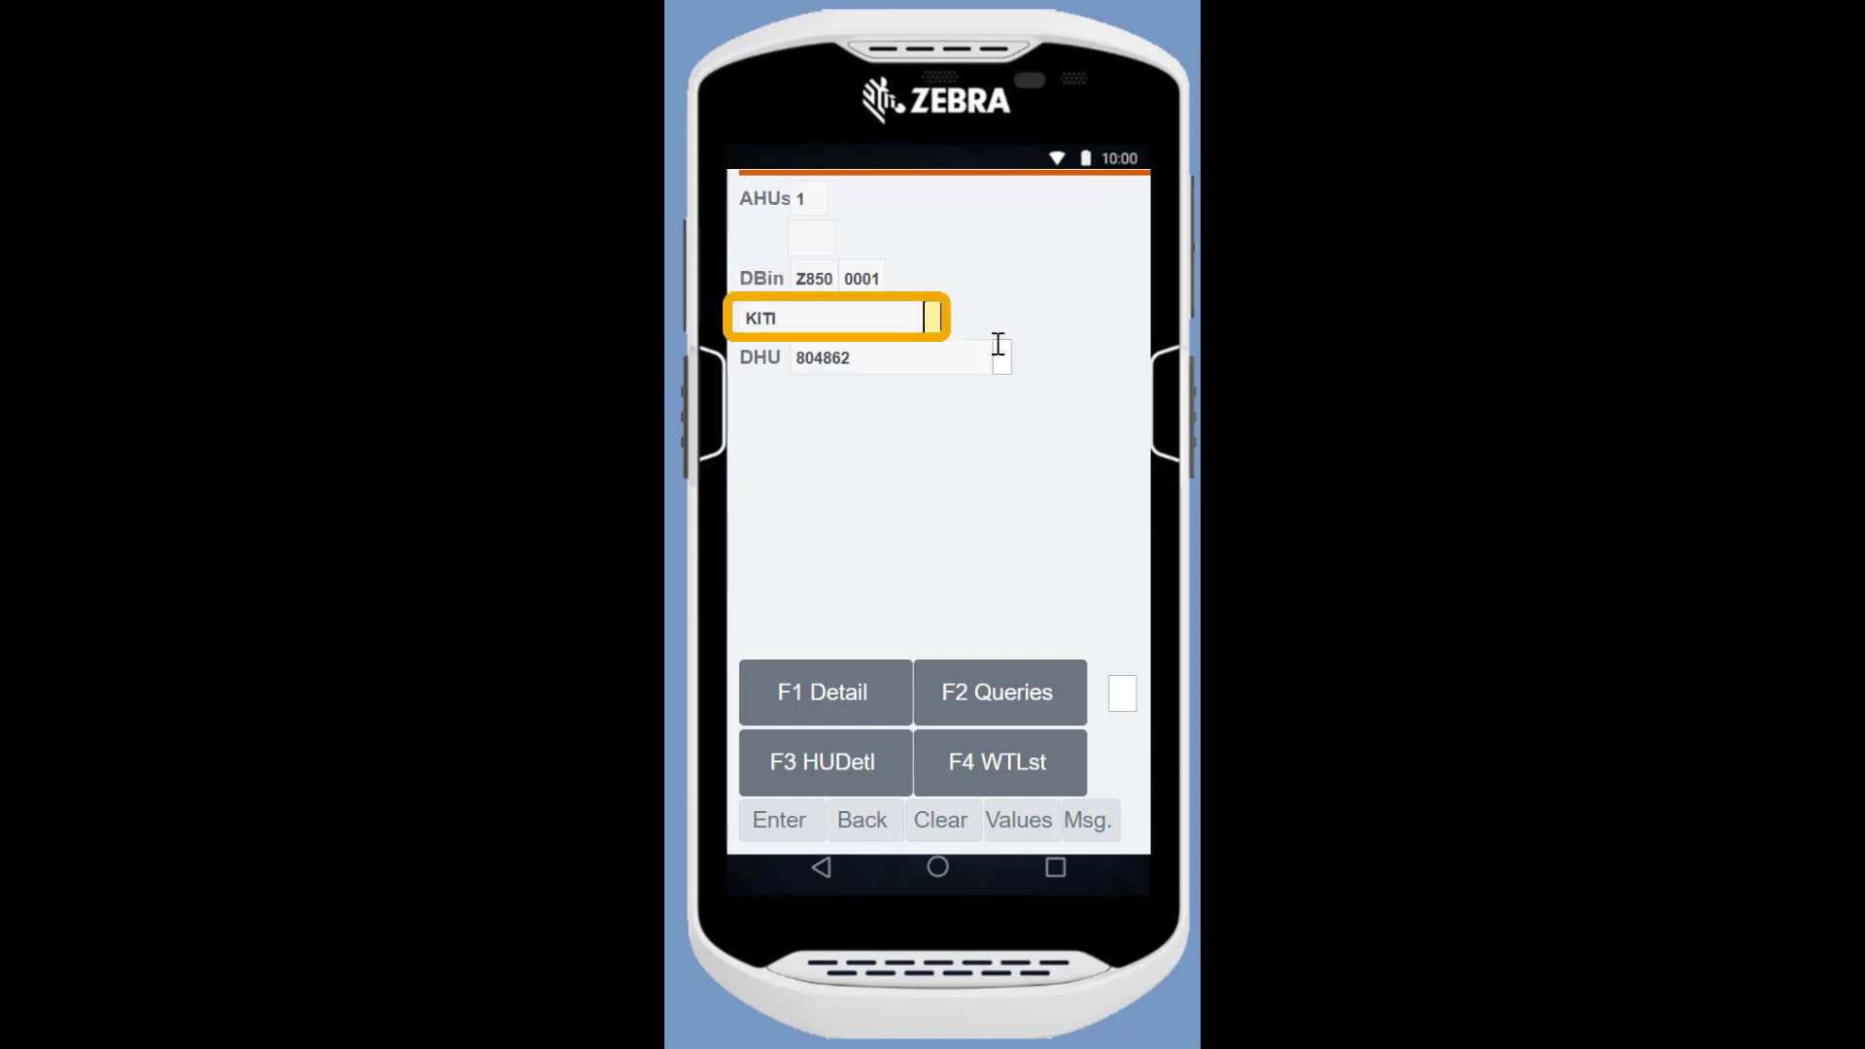
{"action": "type", "text": "KITI"}
{"action": "key", "text": "Return"}
{"action": "type", "text": "804862"}
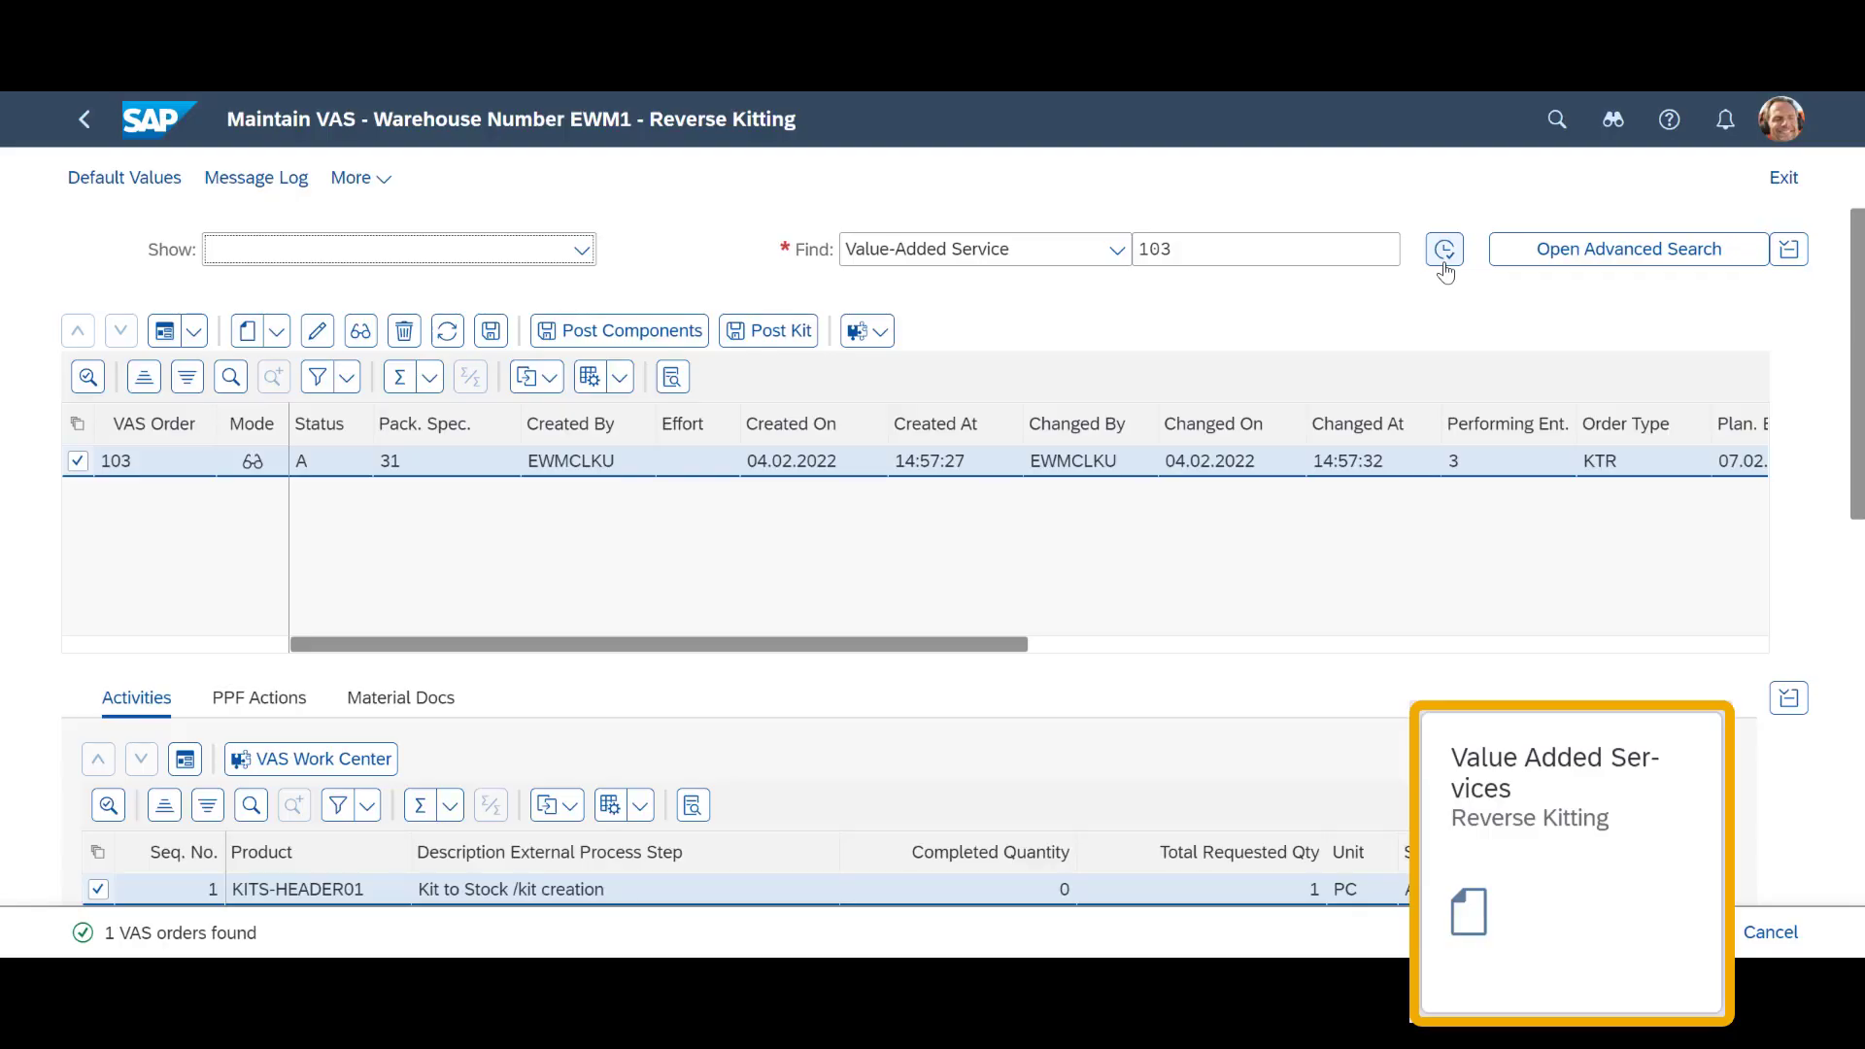
Check kit request 15678 shows picking and packing Completed, goods issue Not Started, then return to order 103.
{"action": "left_click", "coordinate": [868, 331]}
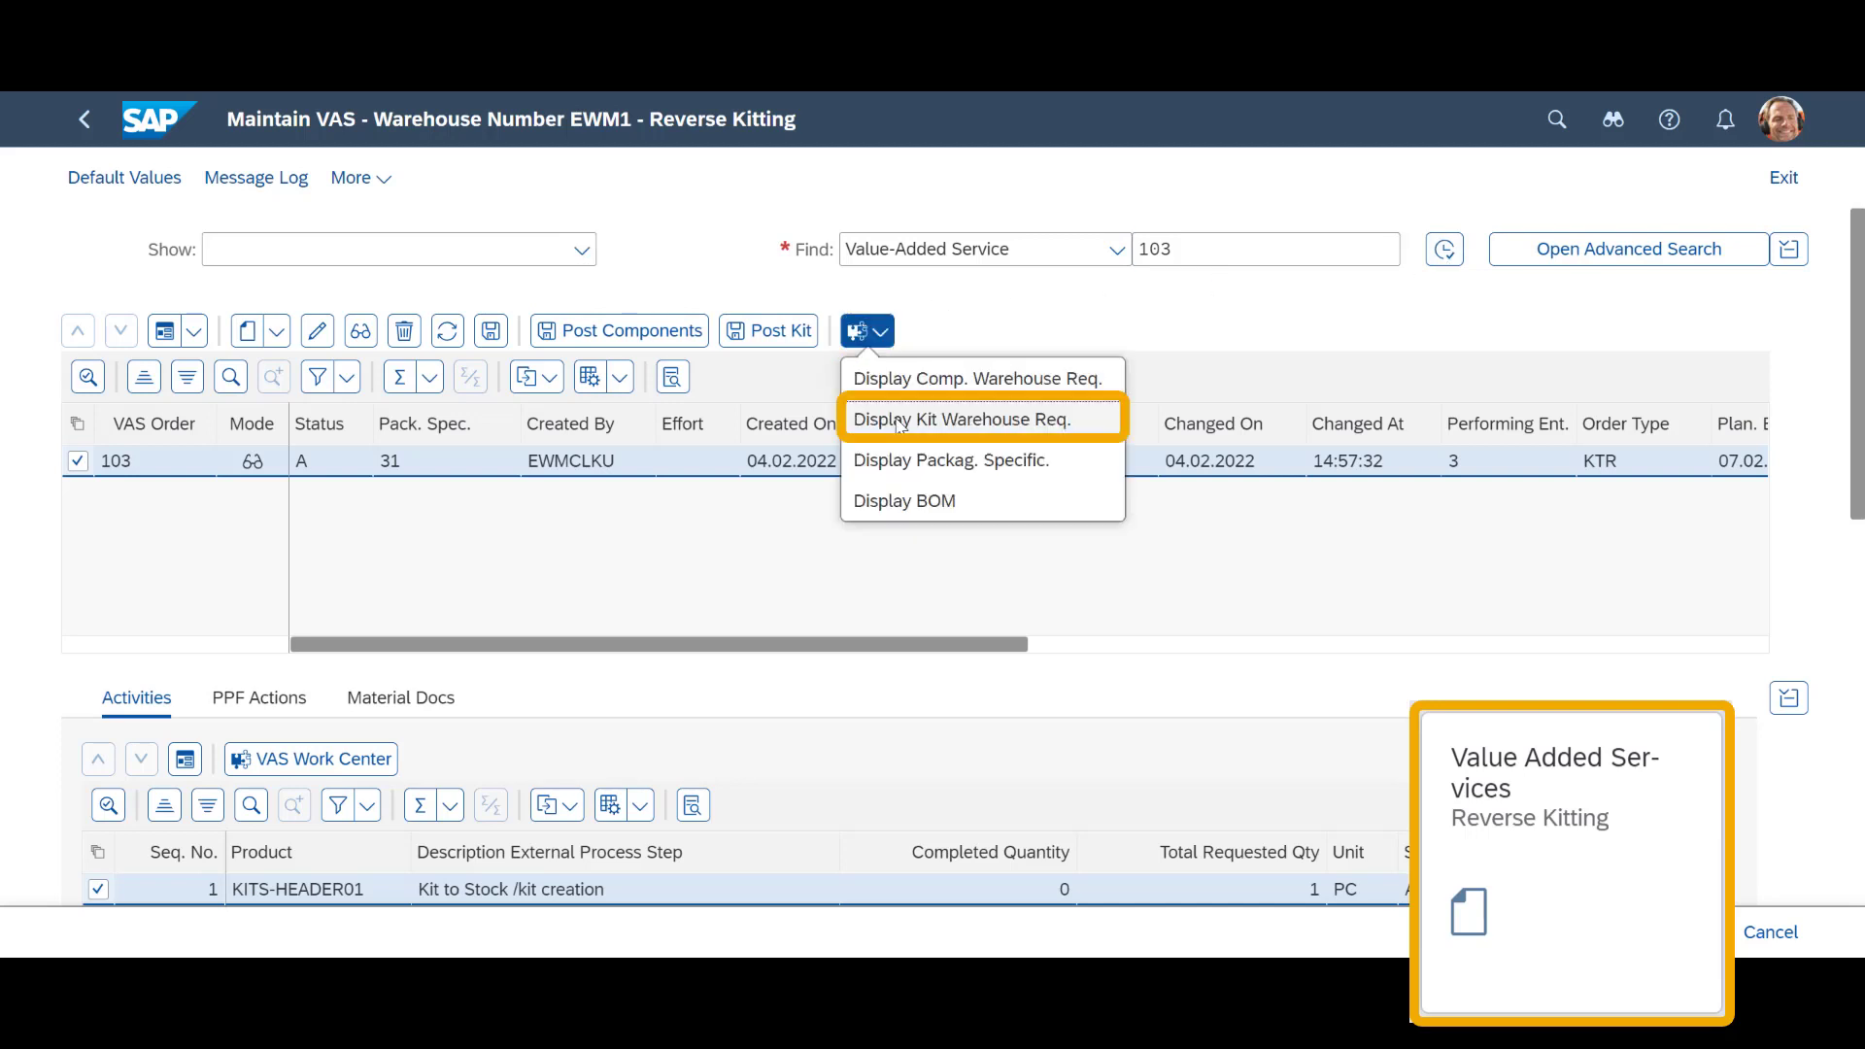
{"action": "left_click", "coordinate": [877, 418]}
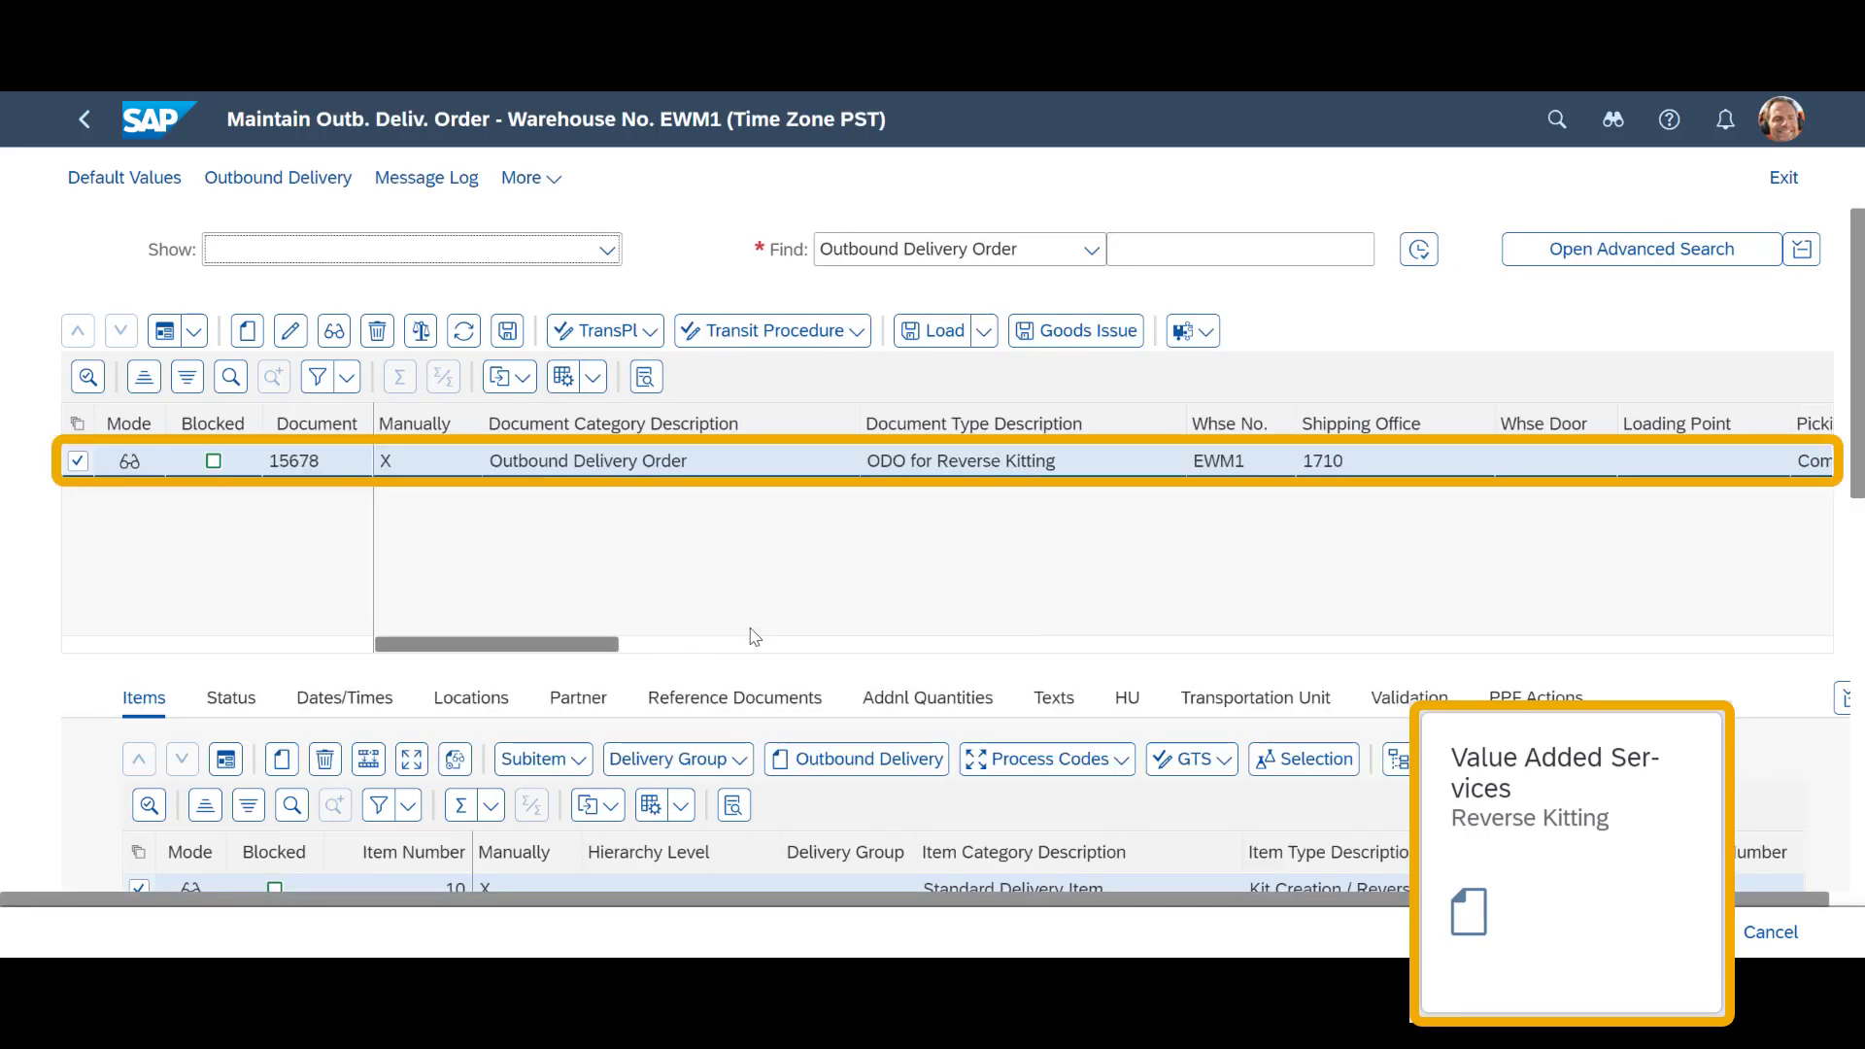
{"action": "left_click", "coordinate": [755, 644]}
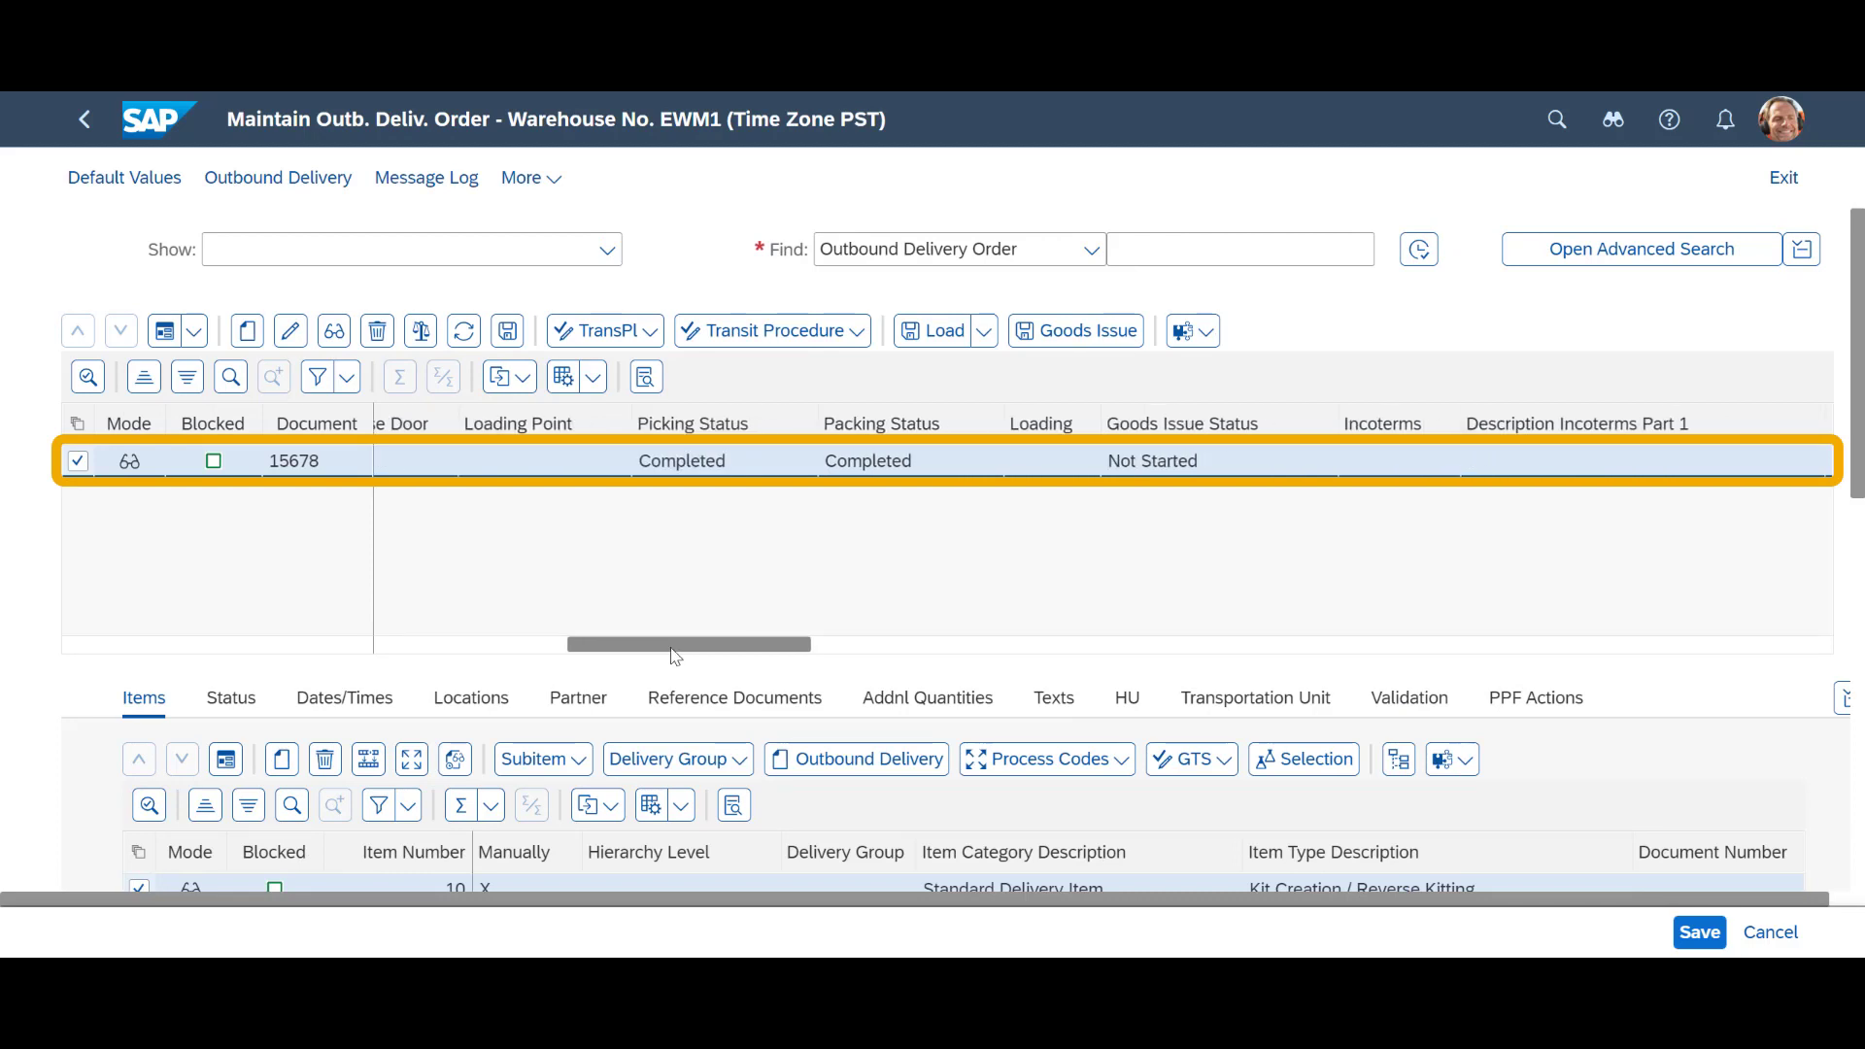
{"action": "left_click", "coordinate": [117, 131]}
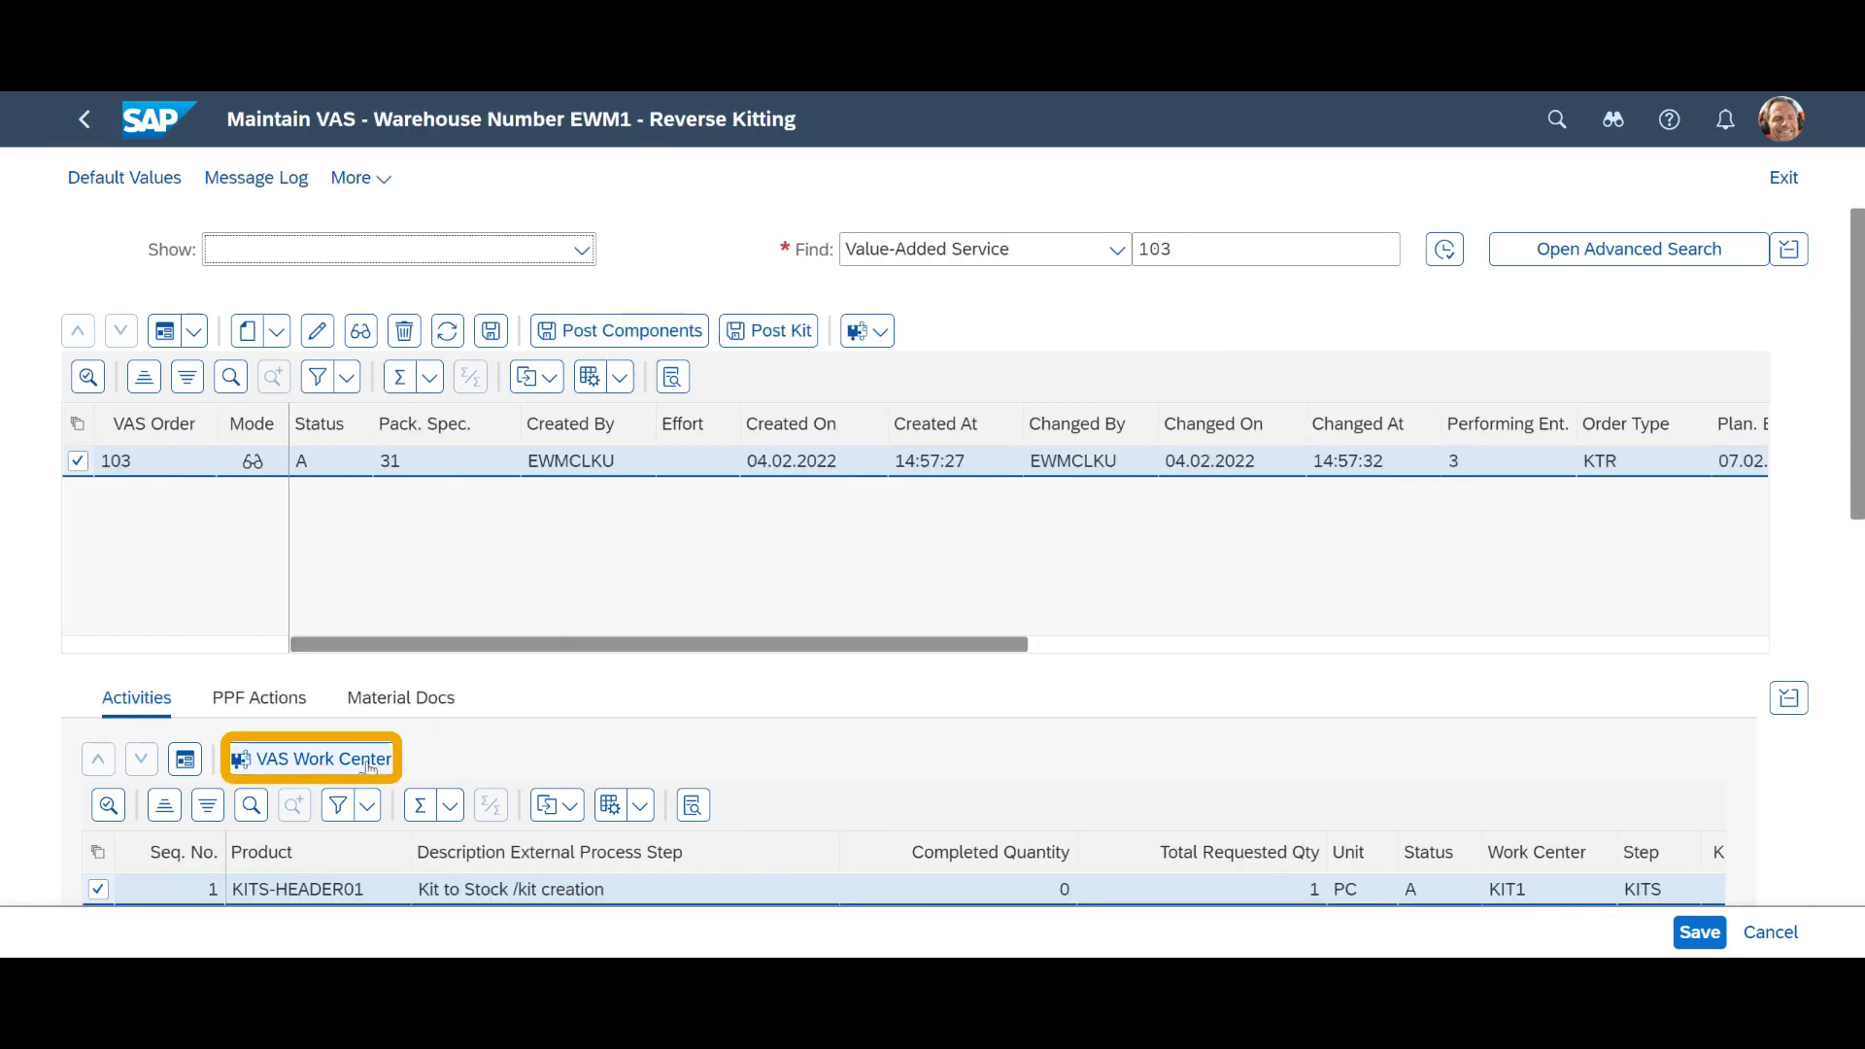
Start the Kit to Stock activity in the VAS Work Center and end it without variances.
{"action": "left_click", "coordinate": [370, 763]}
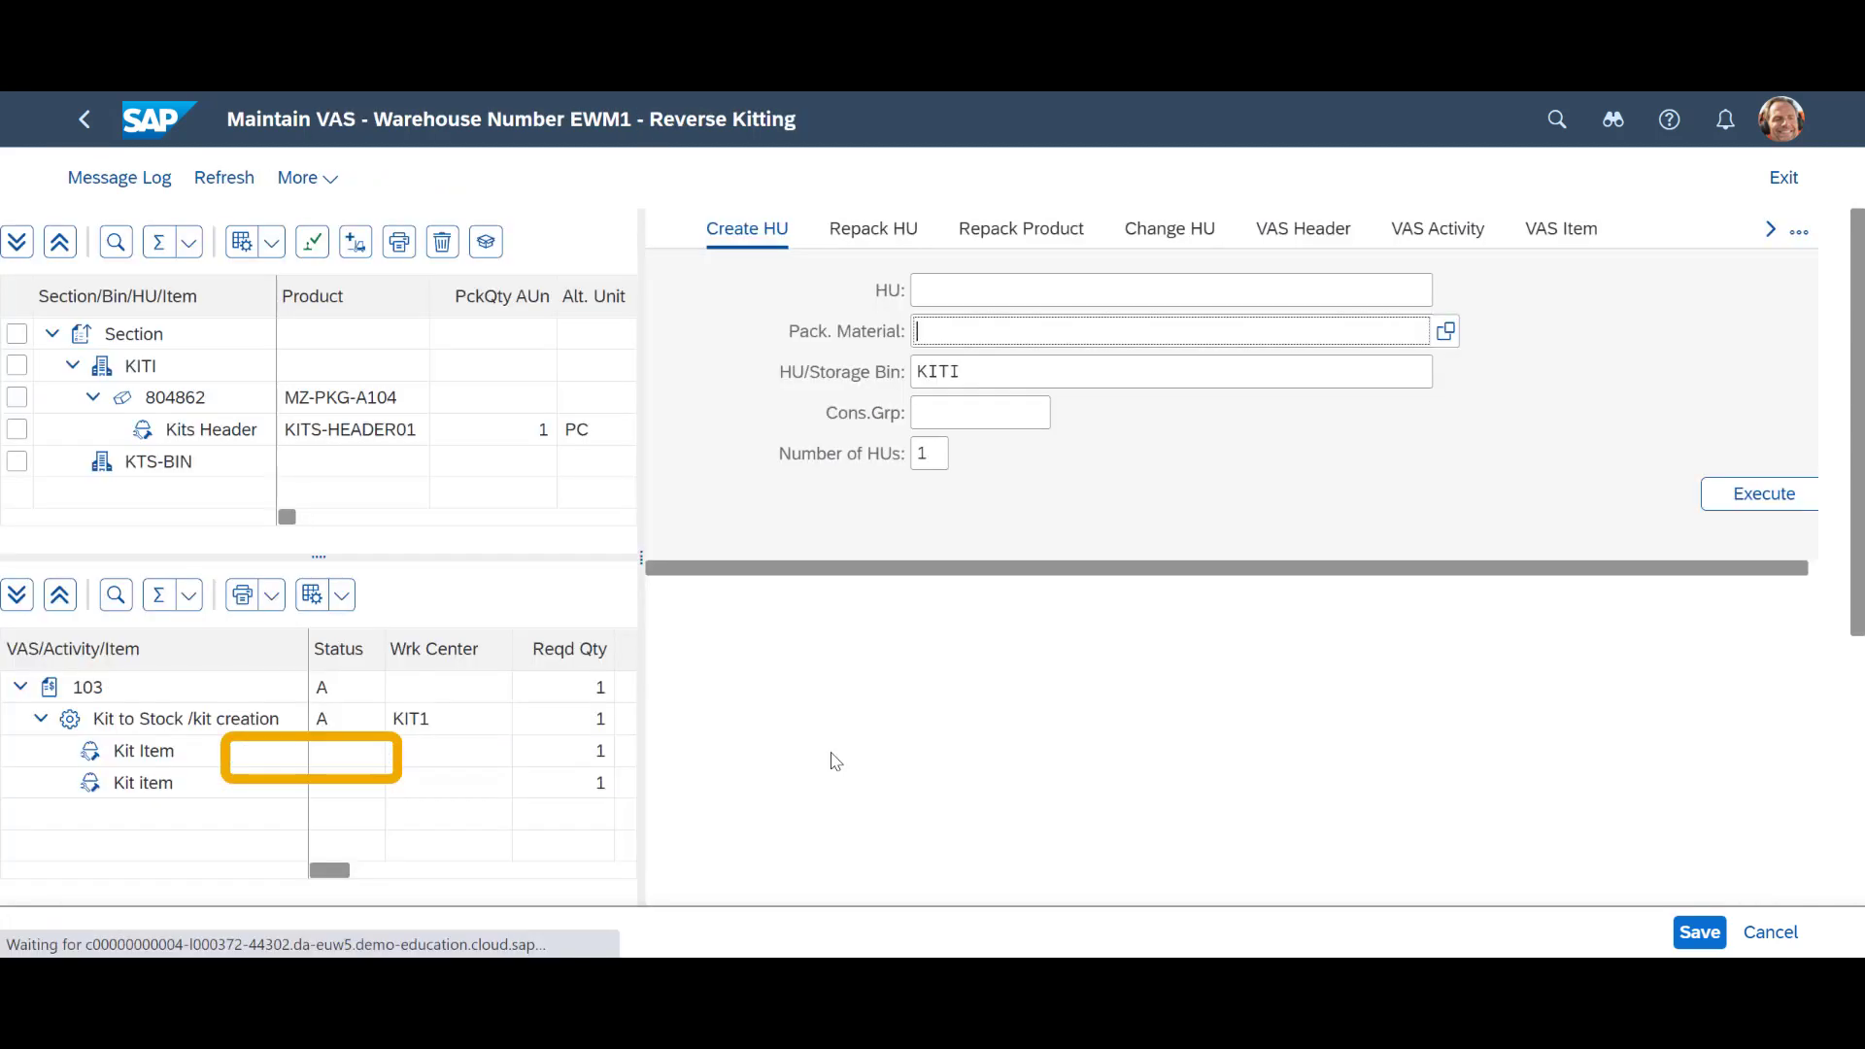
{"action": "left_click", "coordinate": [68, 723]}
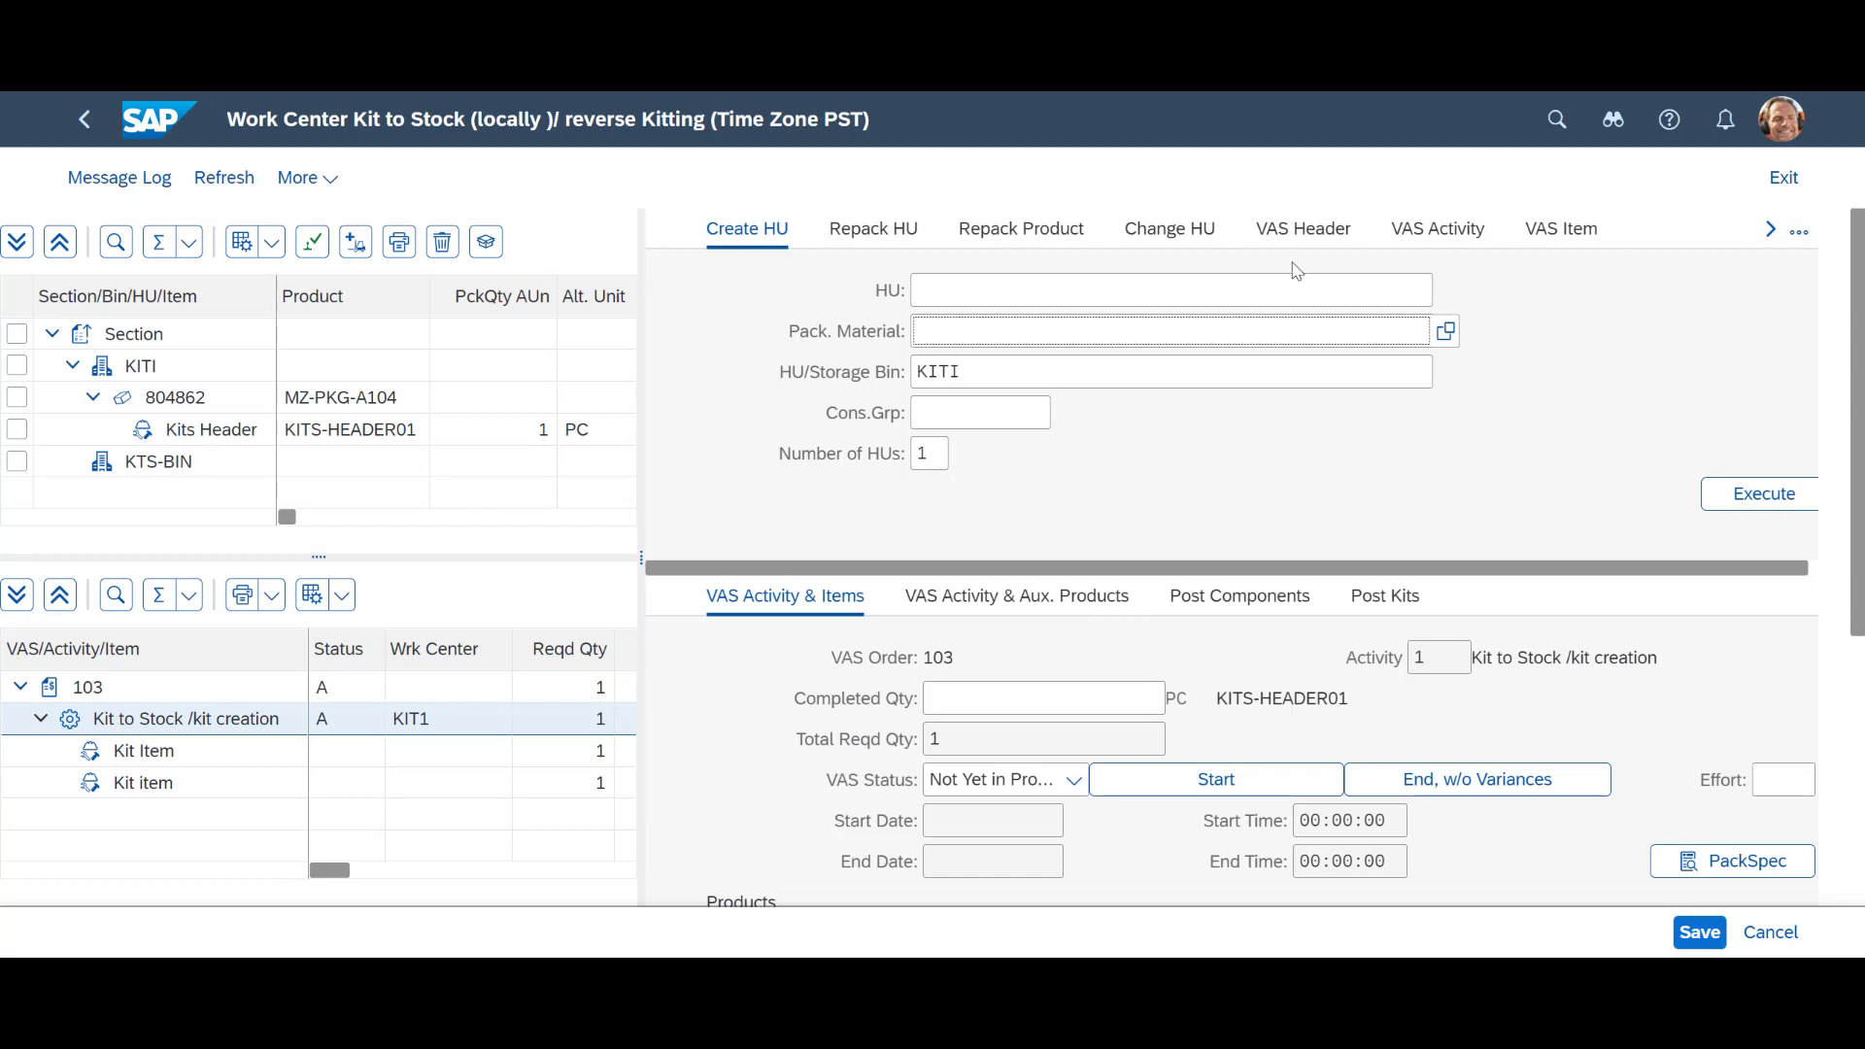
{"action": "left_click", "coordinate": [1203, 789]}
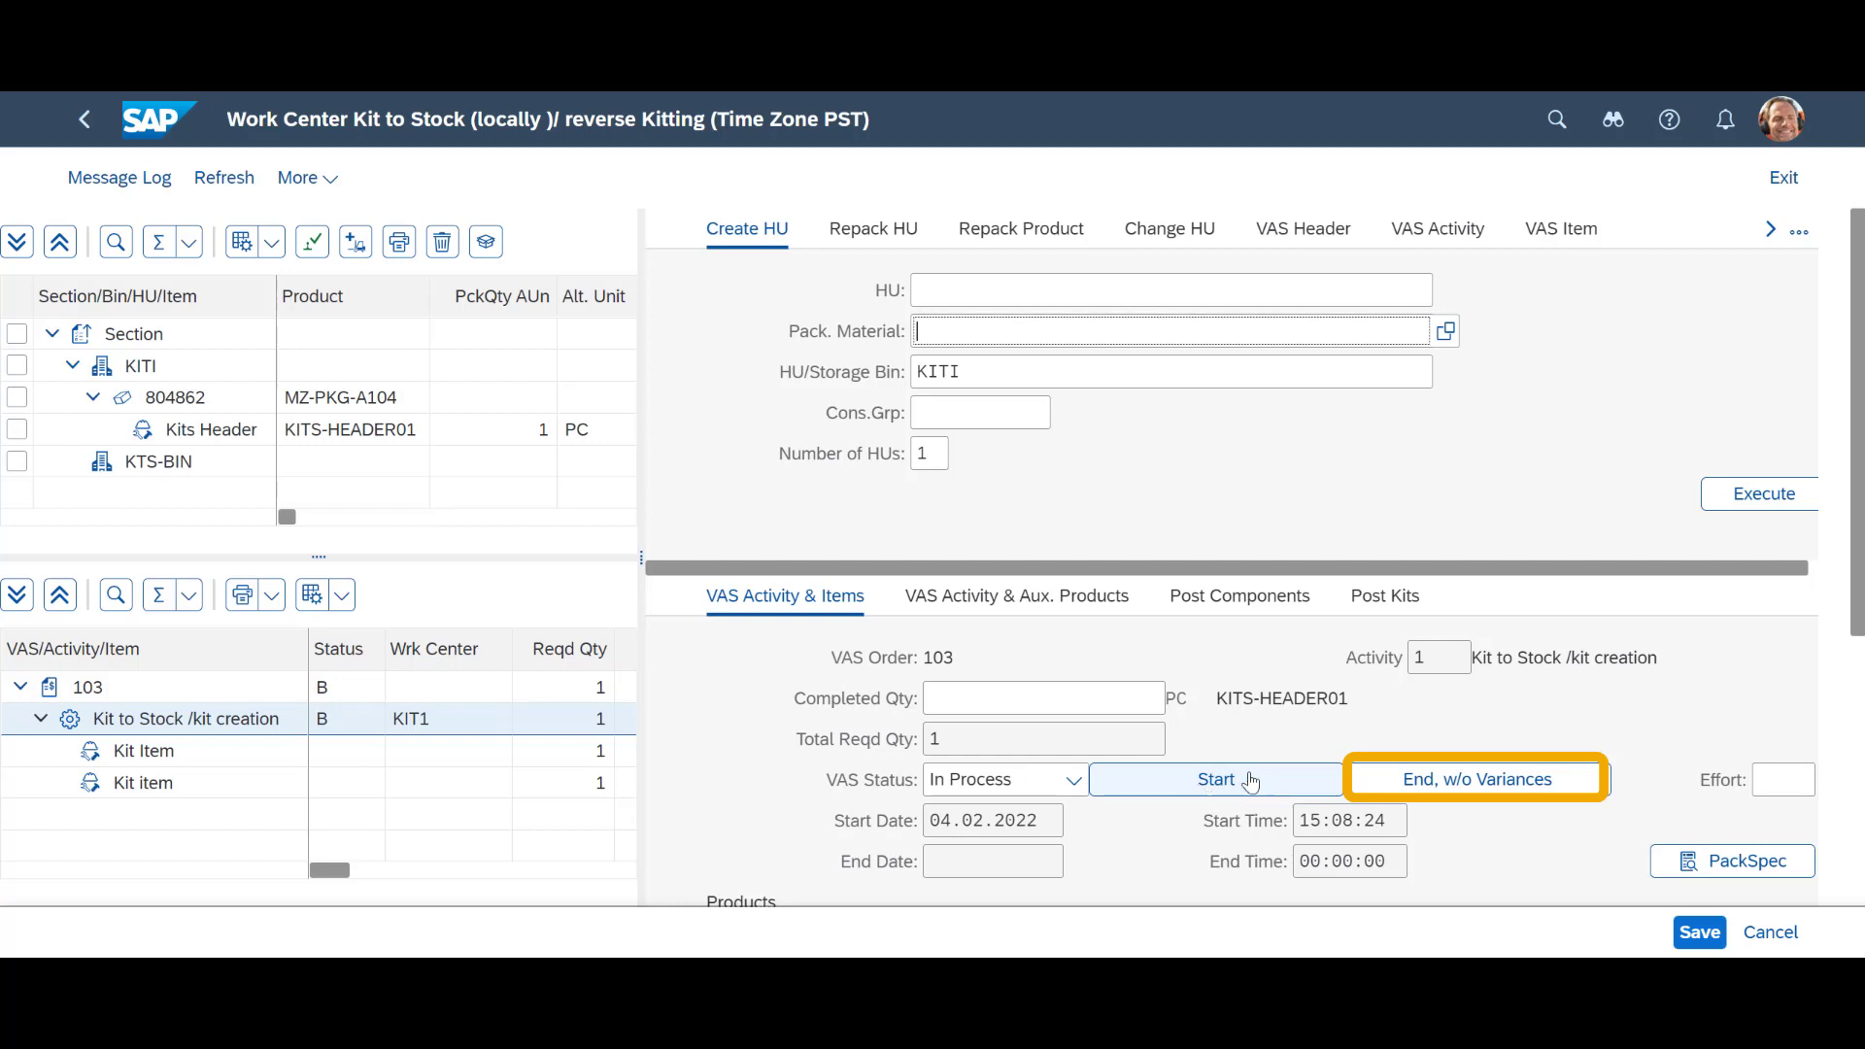
{"action": "left_click", "coordinate": [1465, 783]}
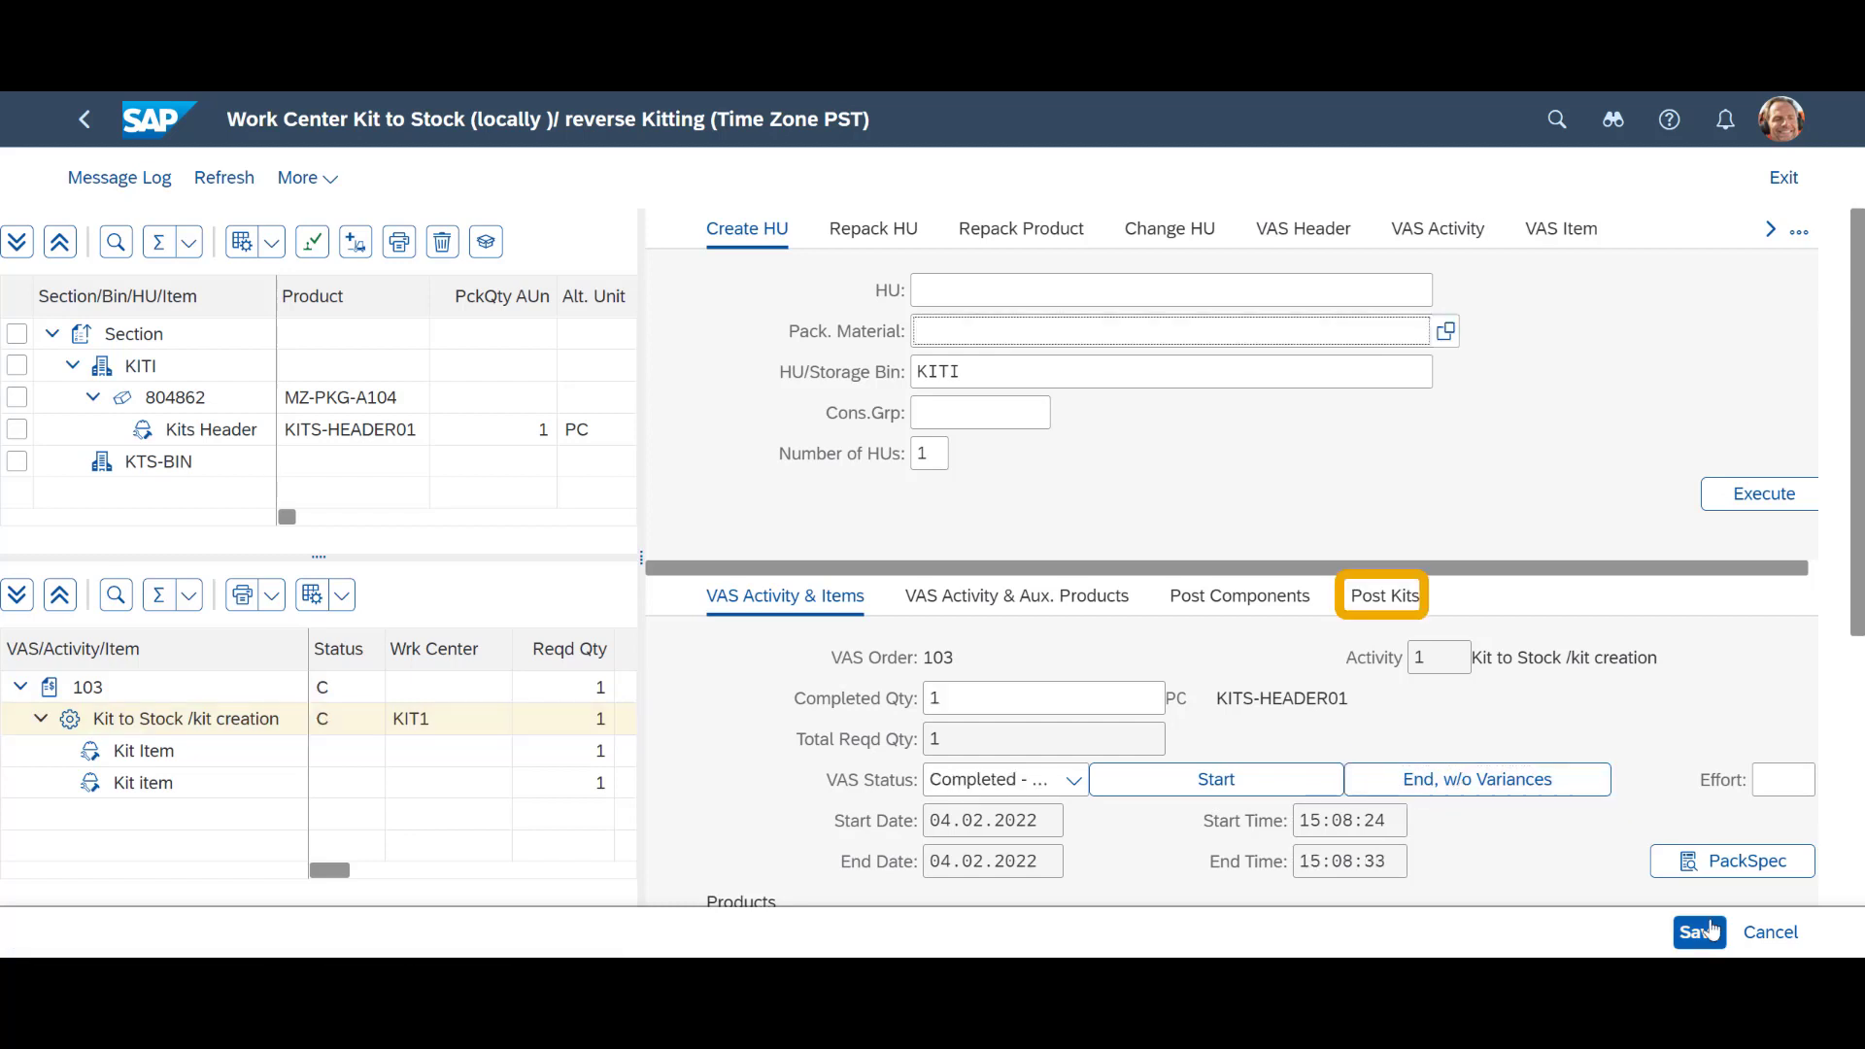
Post kit handling unit 804862 and save the work center.
{"action": "left_click", "coordinate": [1384, 597]}
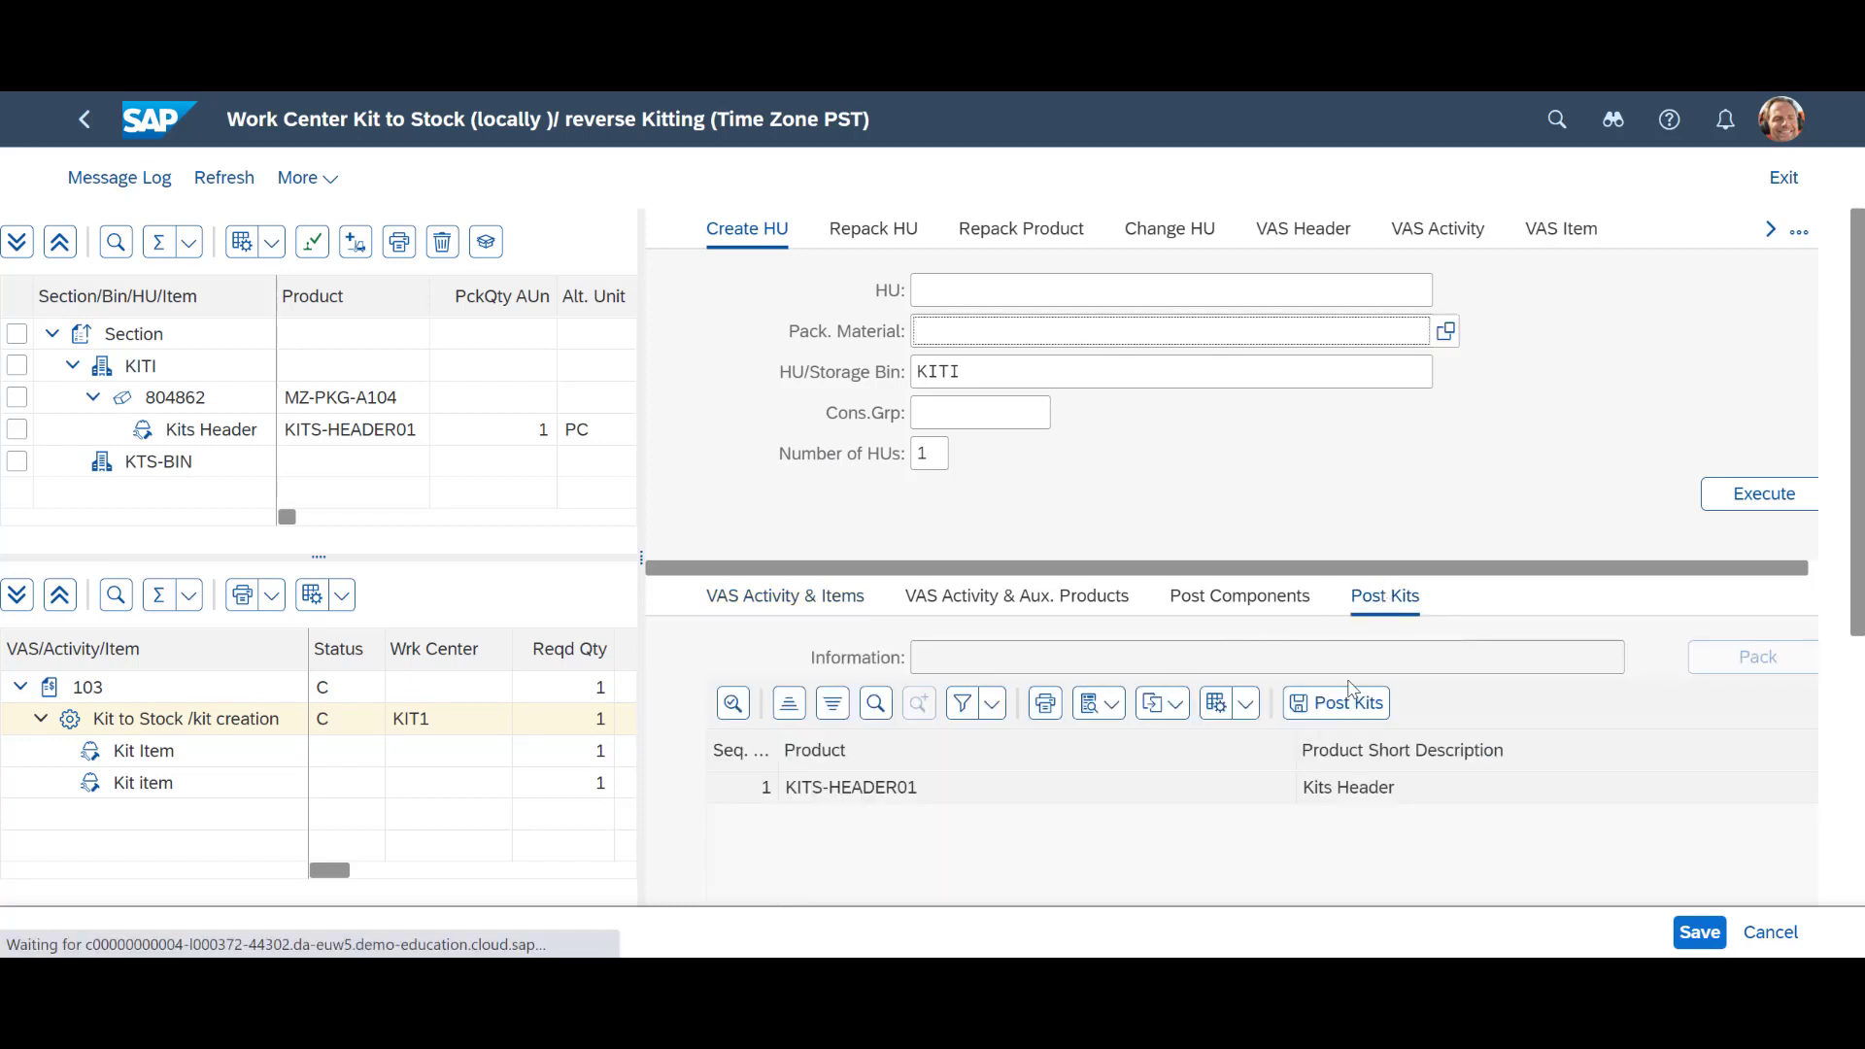
{"action": "scroll", "coordinate": [1350, 687], "scroll_direction": "down", "scroll_amount": 5}
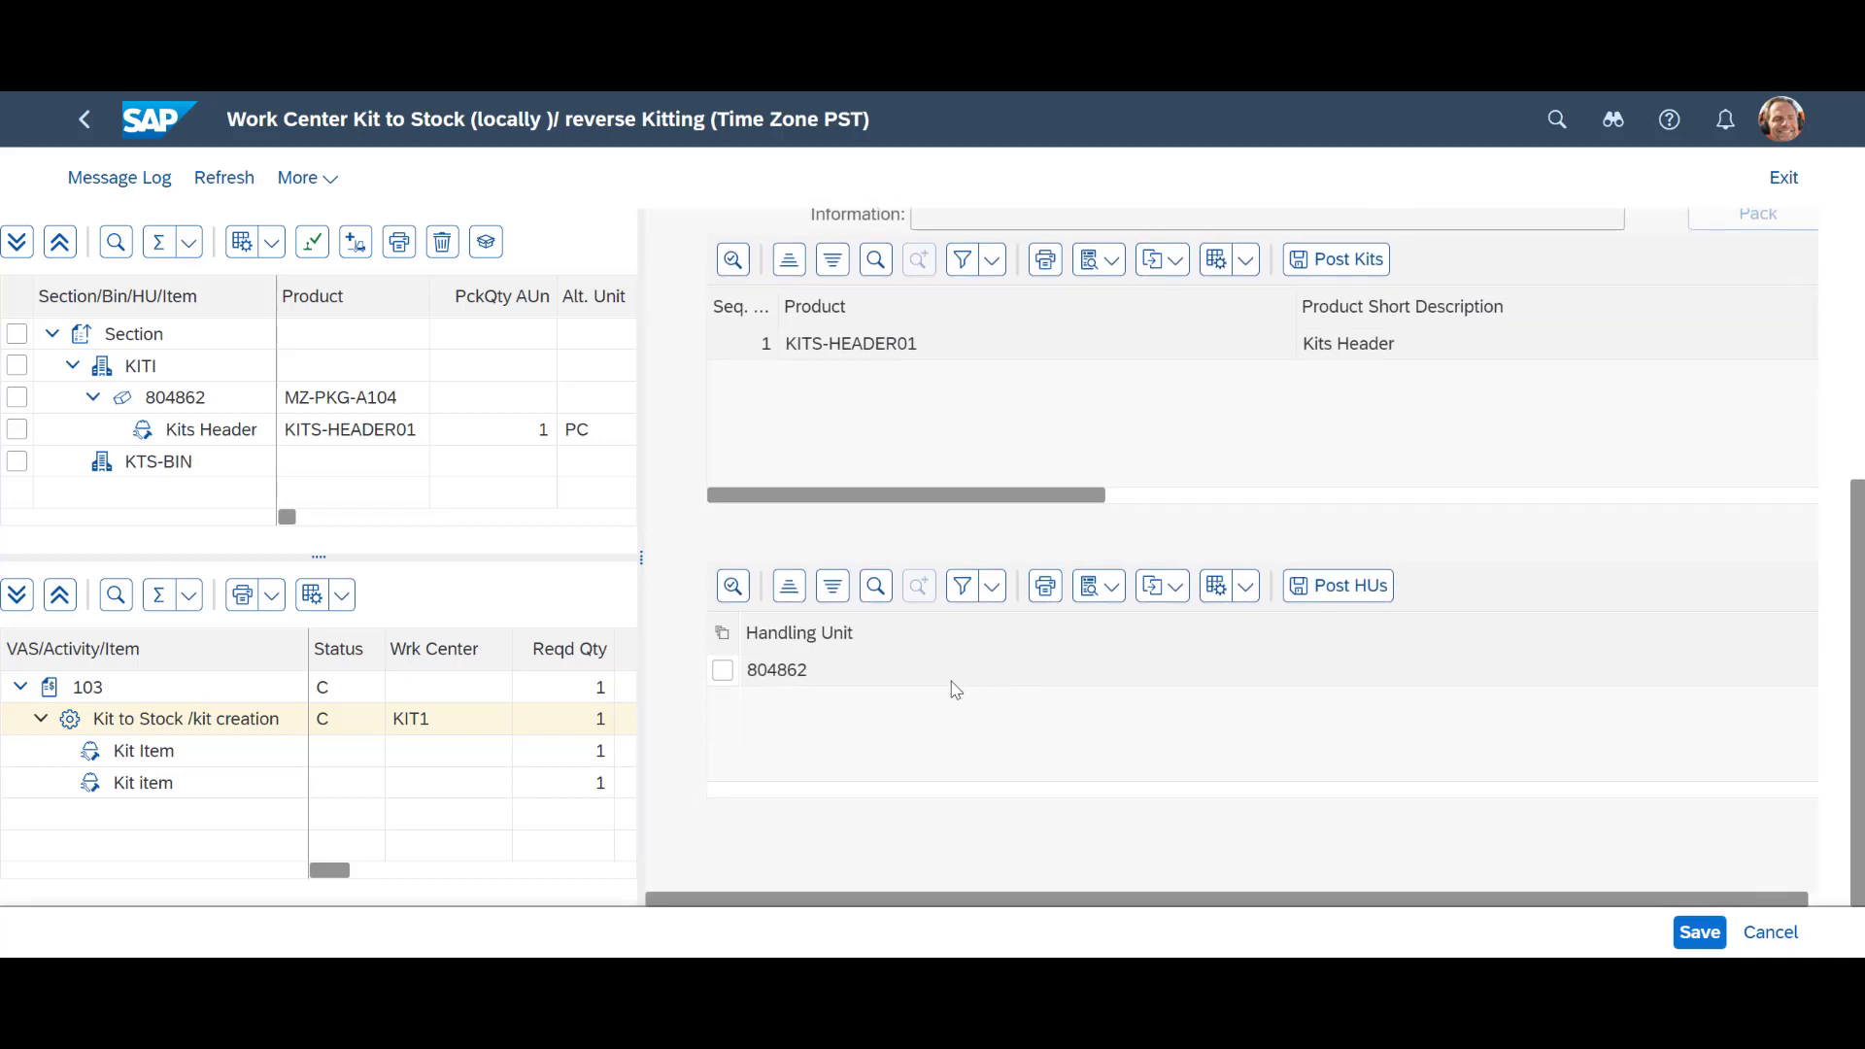
{"action": "left_click", "coordinate": [722, 670]}
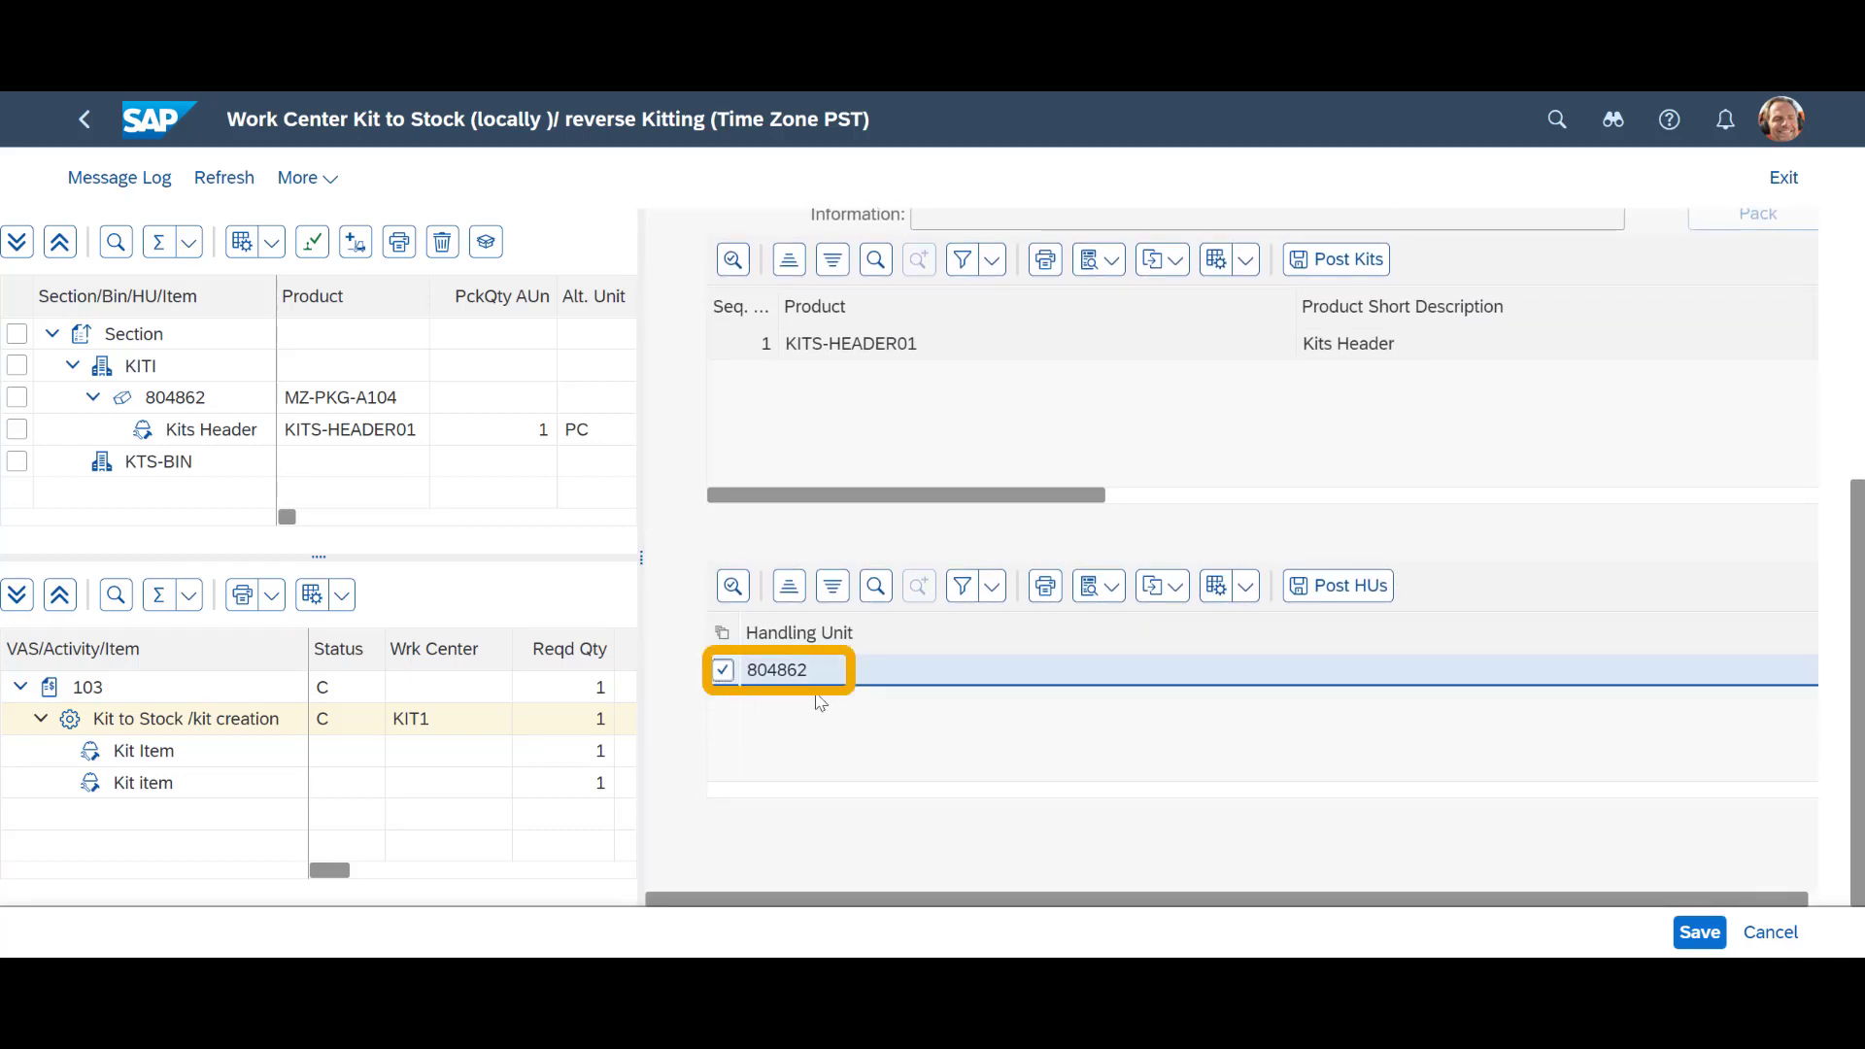
{"action": "left_click", "coordinate": [1376, 602]}
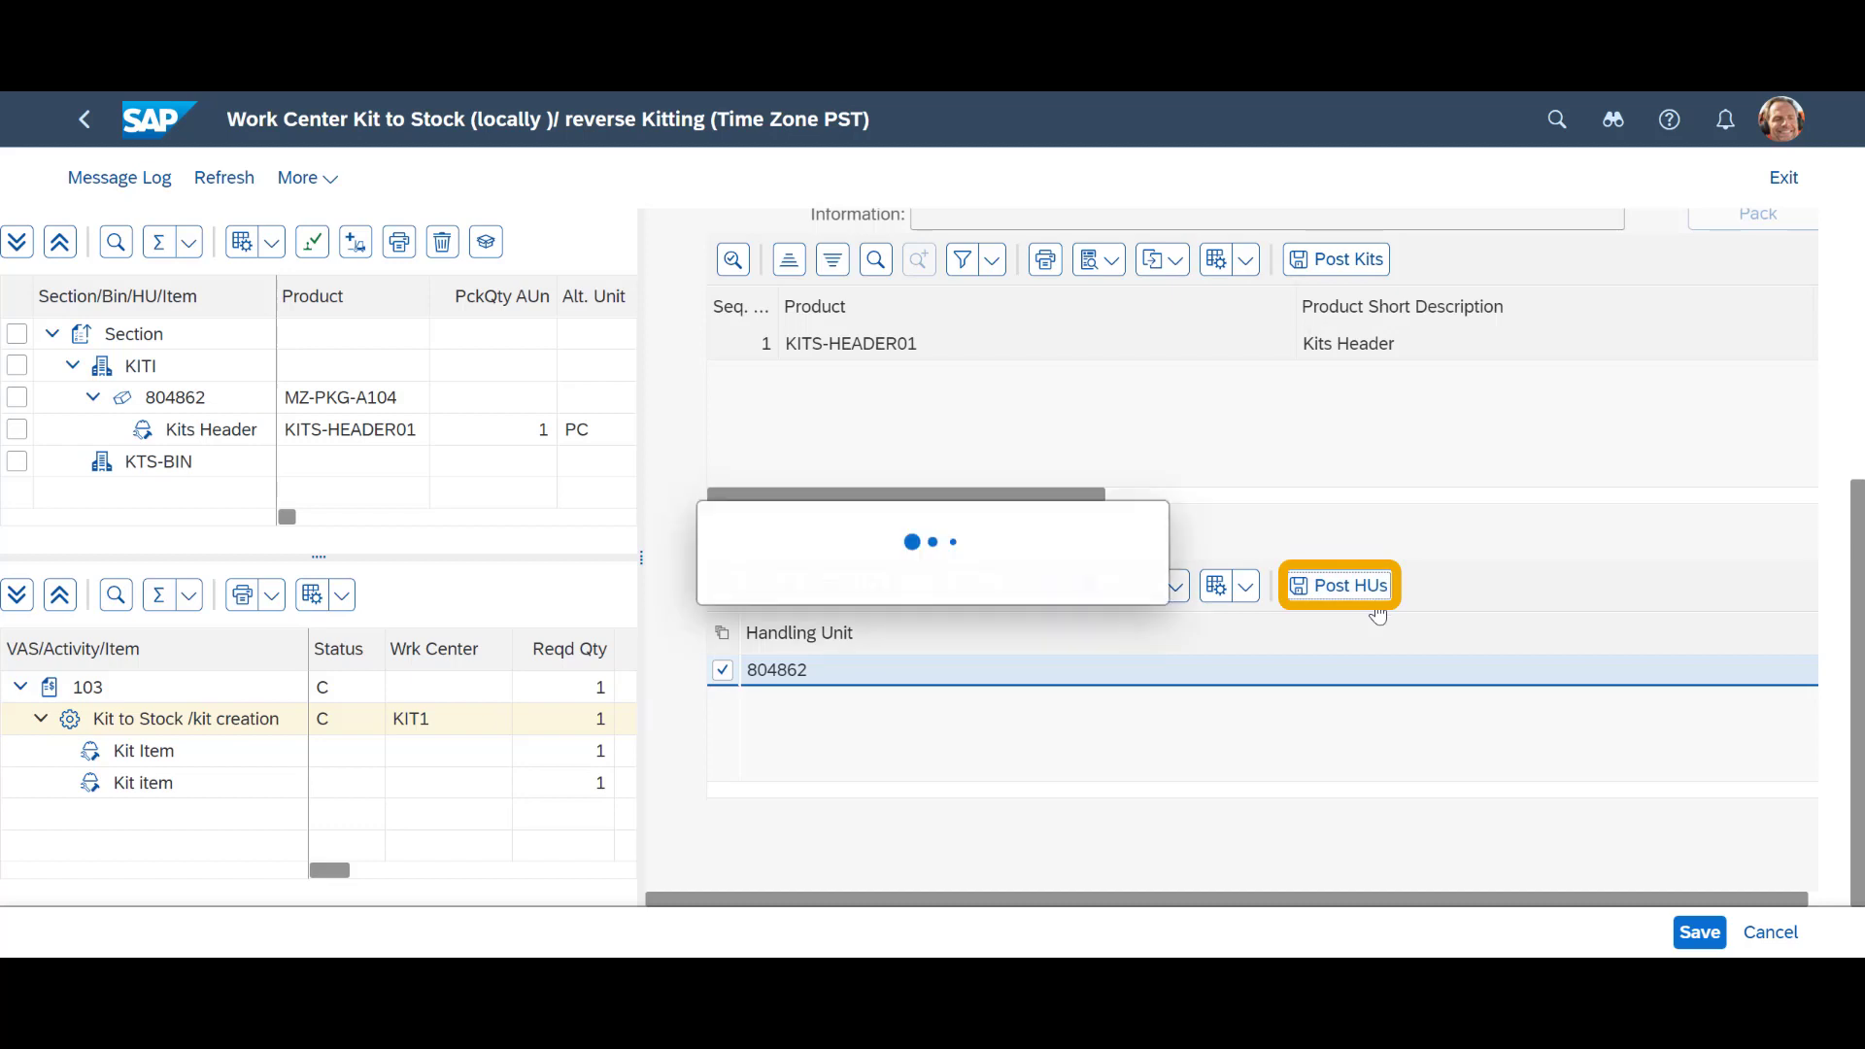
{"action": "left_click", "coordinate": [1688, 931]}
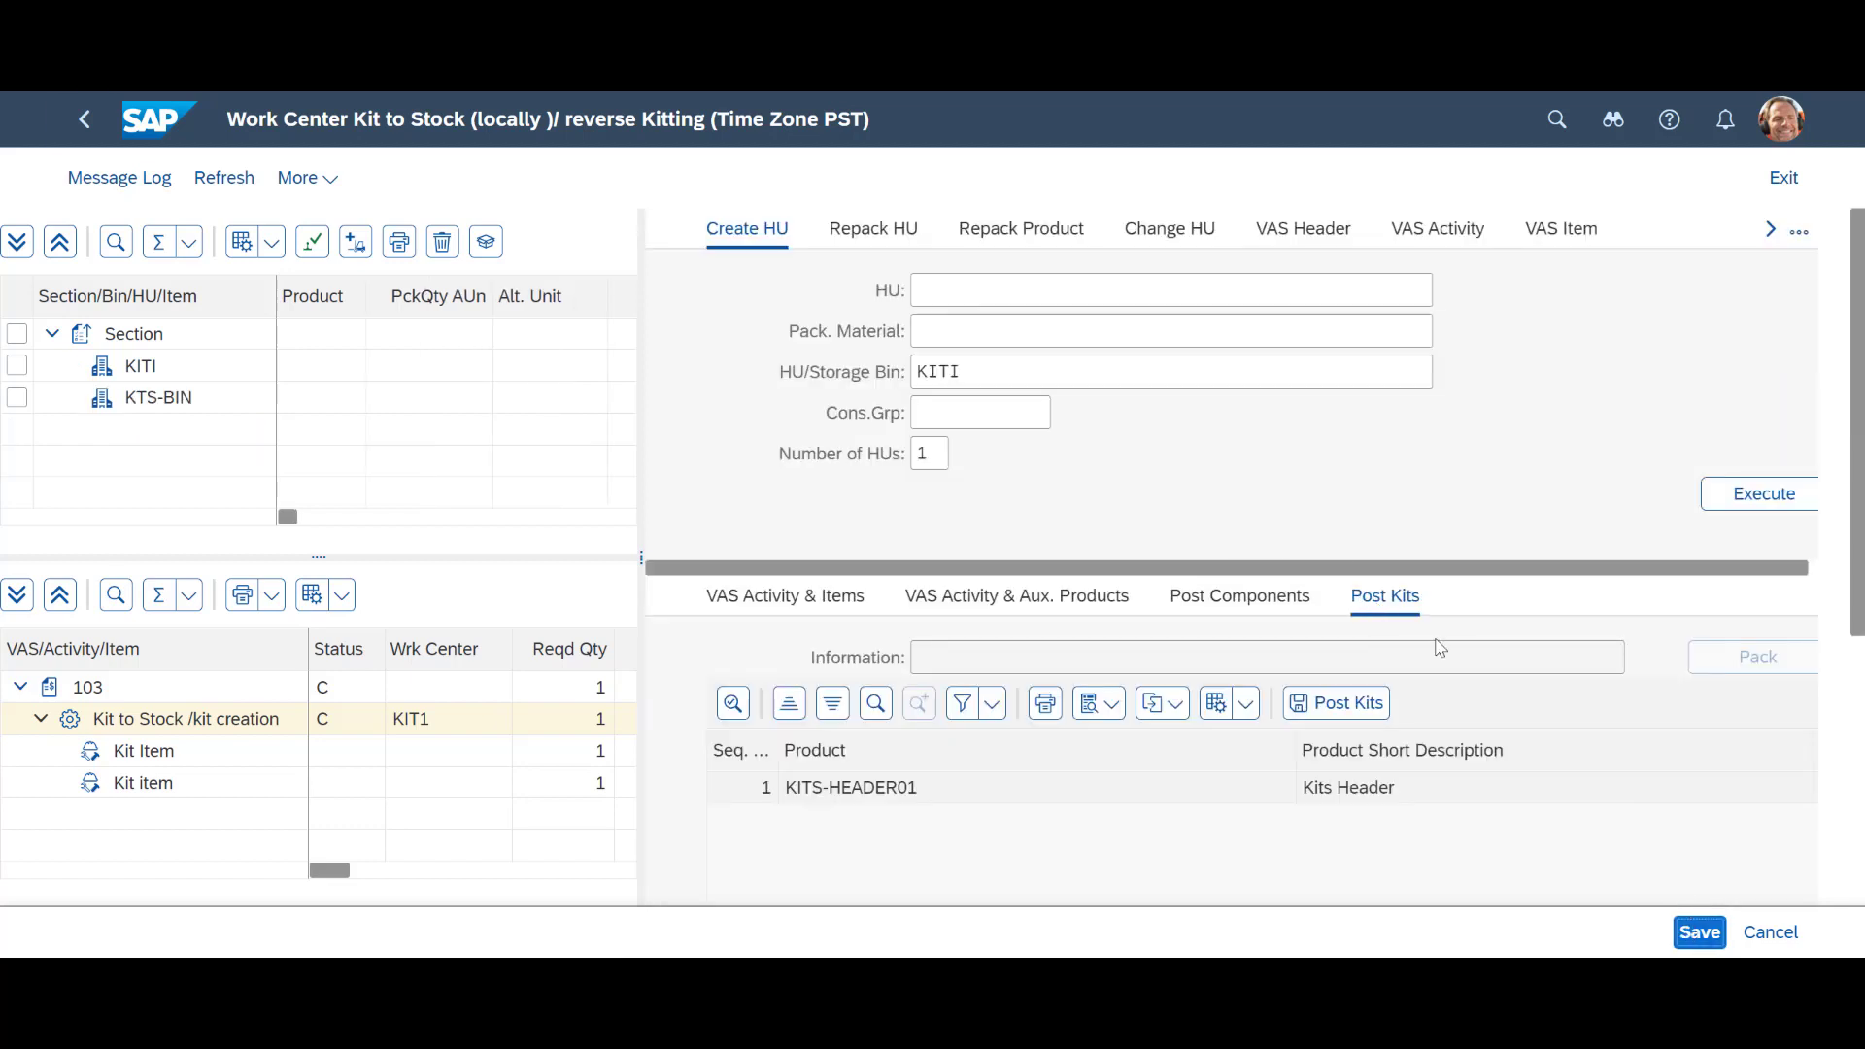
Reopen kit request 15678 to see goods issue Completed, then go back to order 103.
{"action": "left_click", "coordinate": [83, 121]}
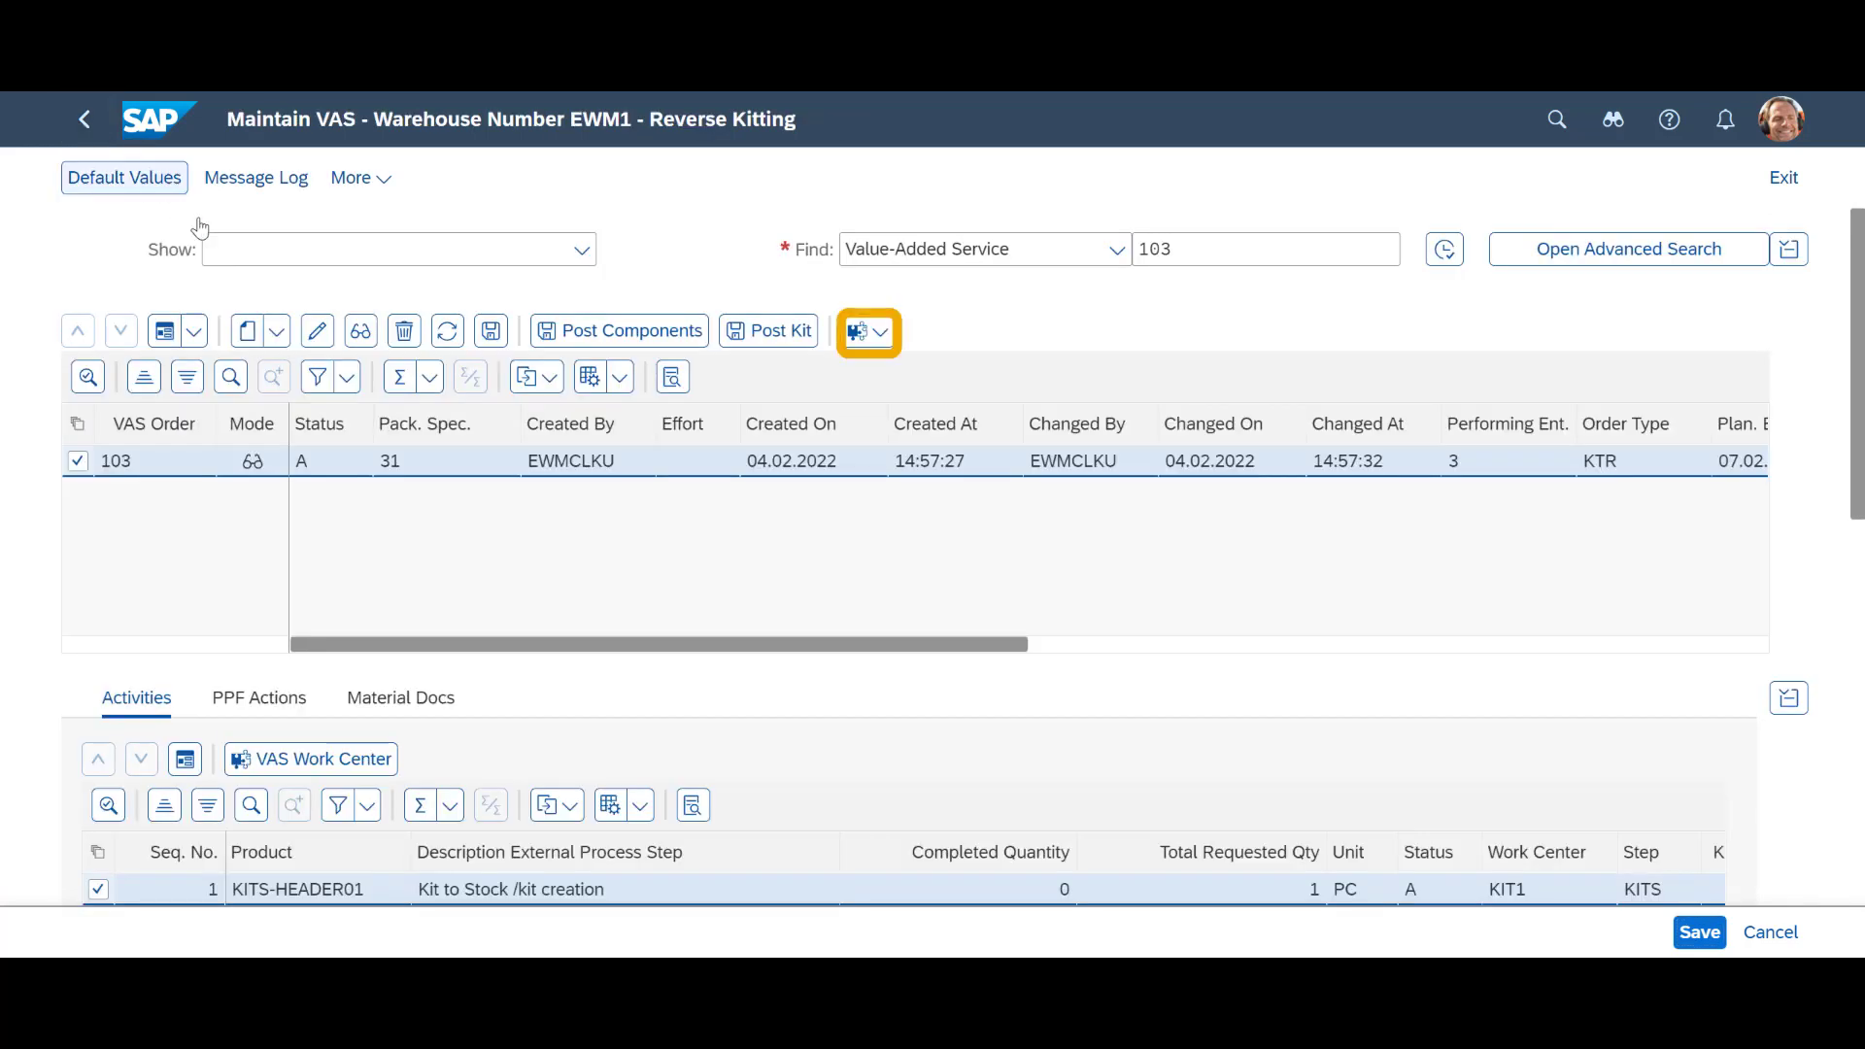
{"action": "left_click", "coordinate": [869, 333]}
{"action": "left_click", "coordinate": [910, 424]}
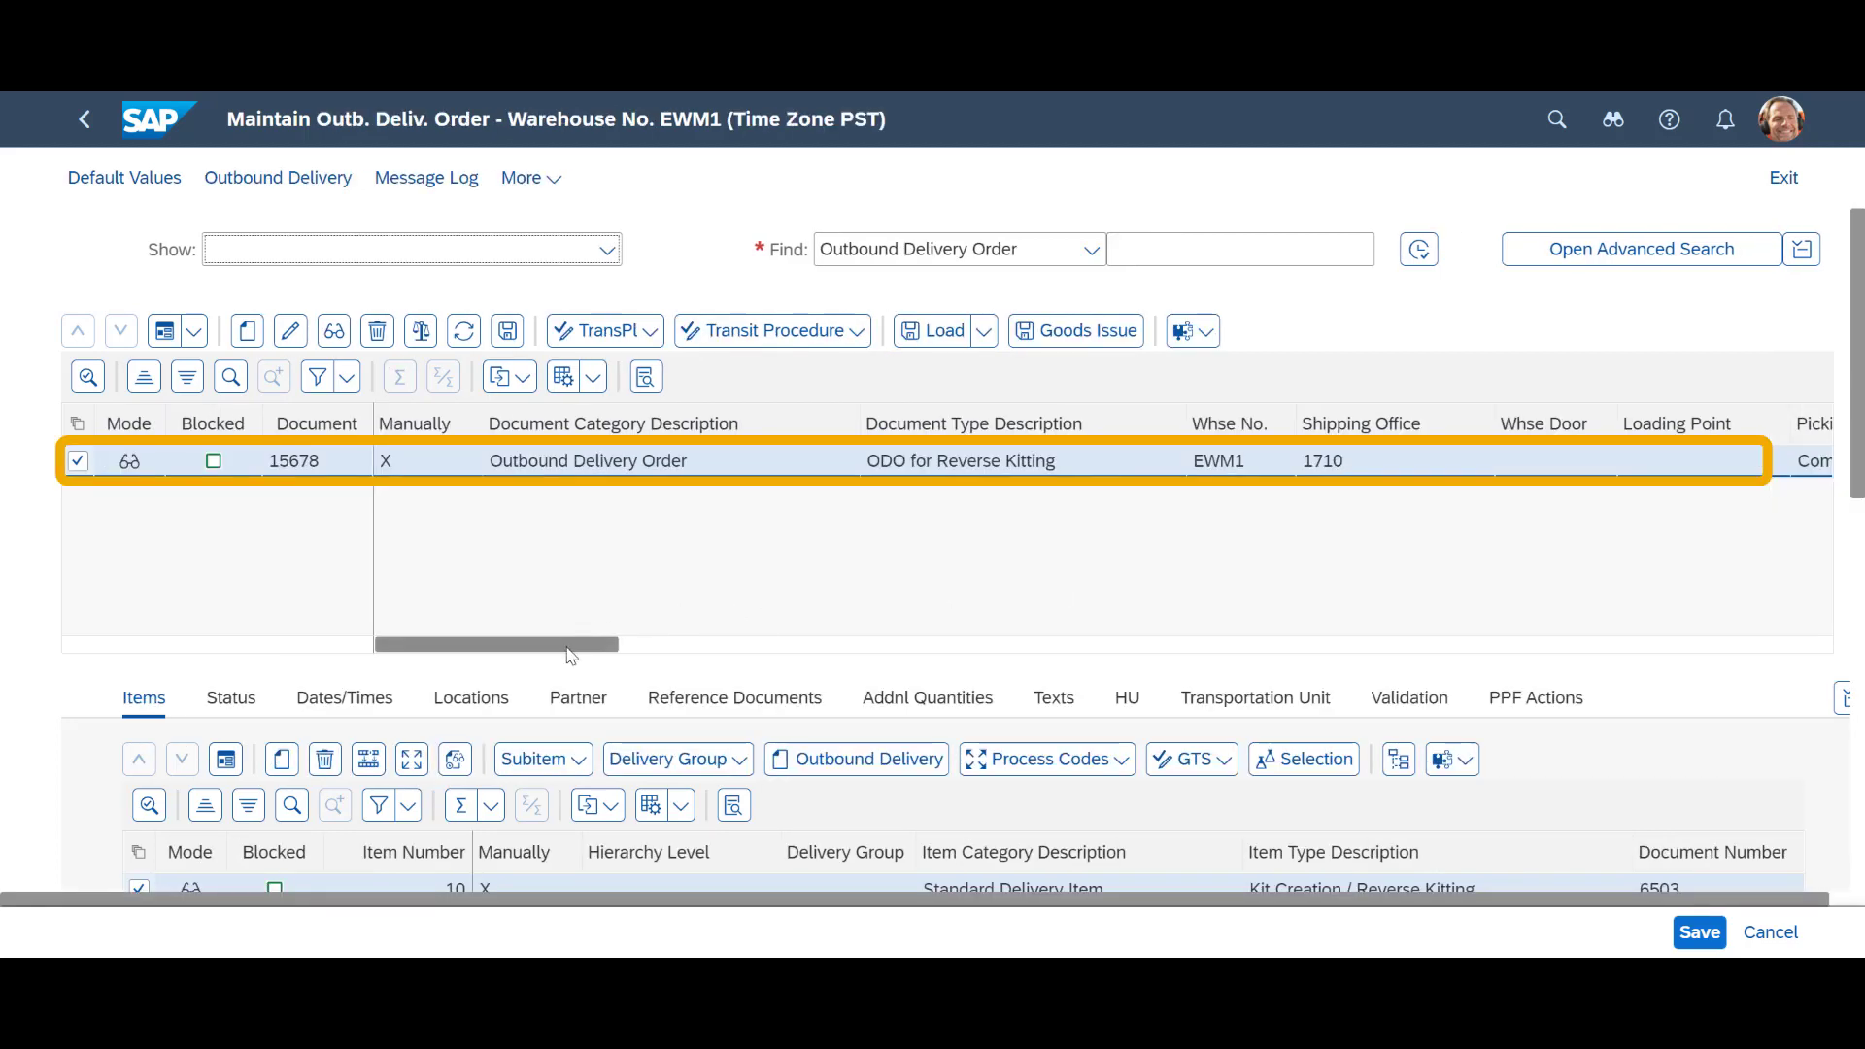
{"action": "left_click", "coordinate": [651, 649]}
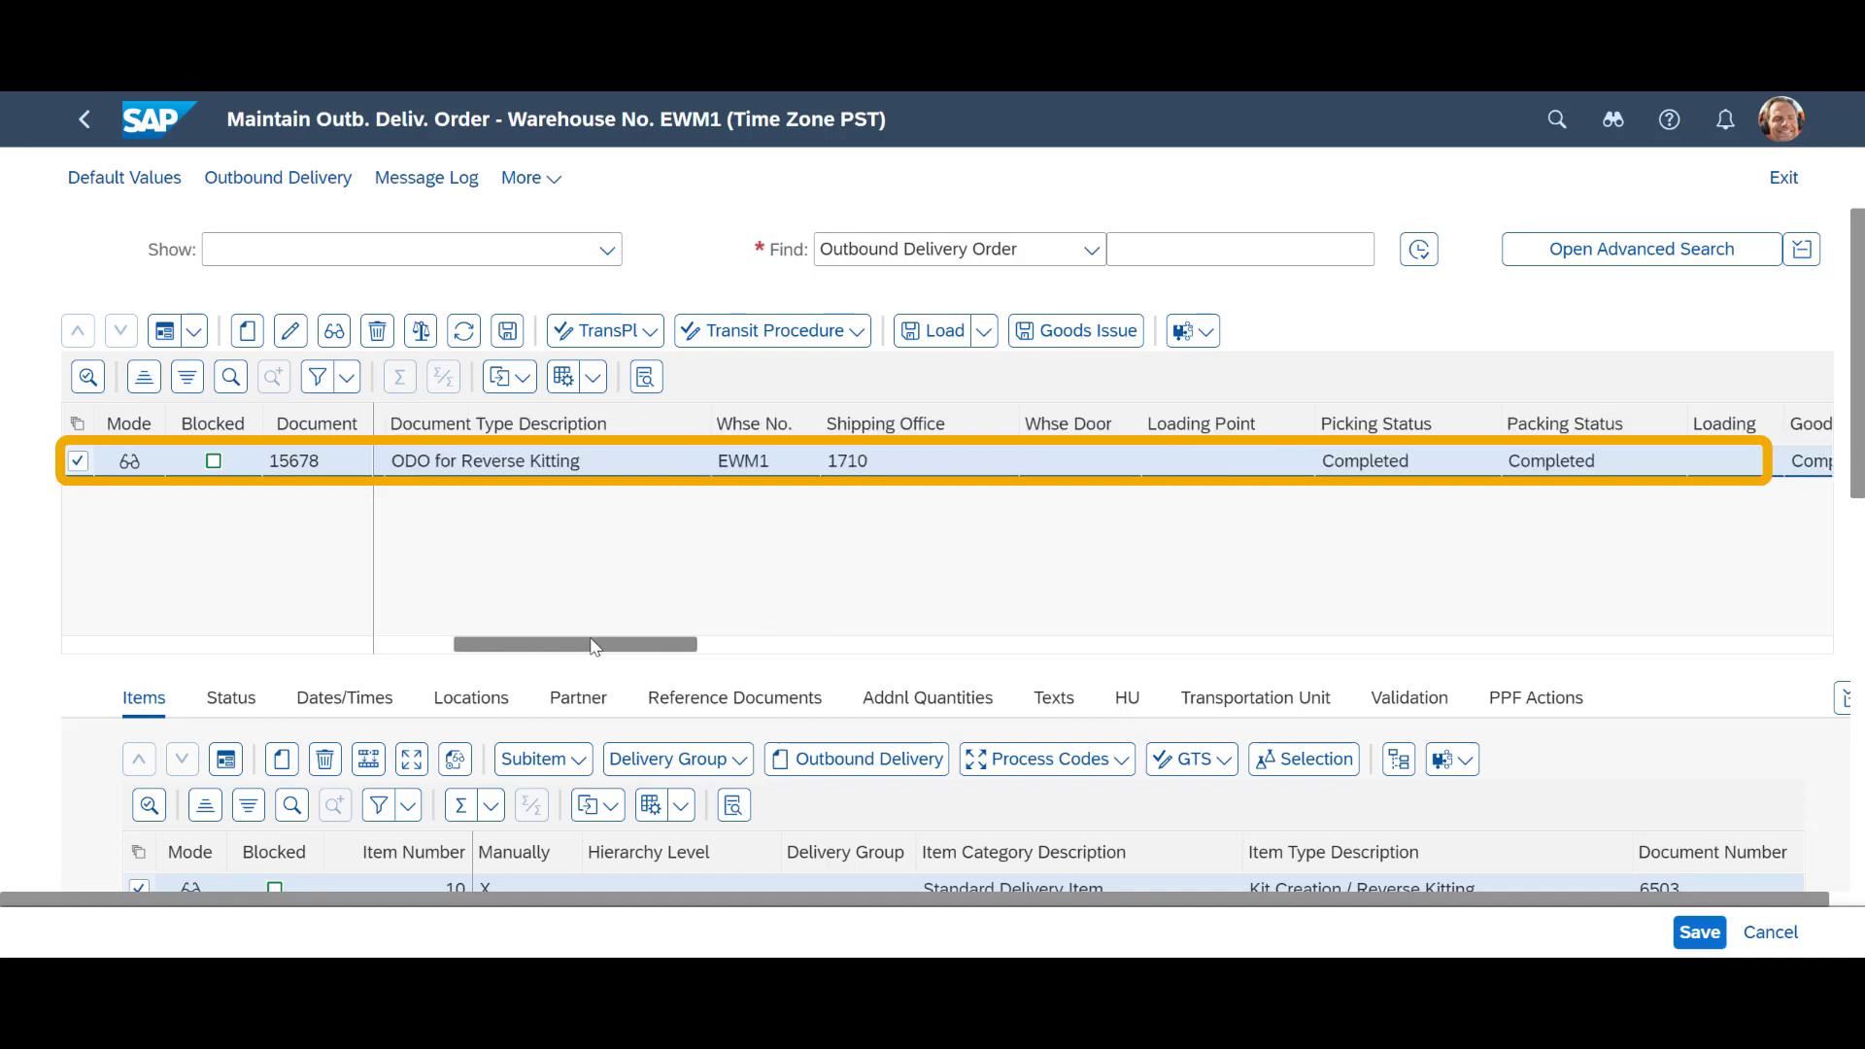
{"action": "left_click", "coordinate": [683, 651]}
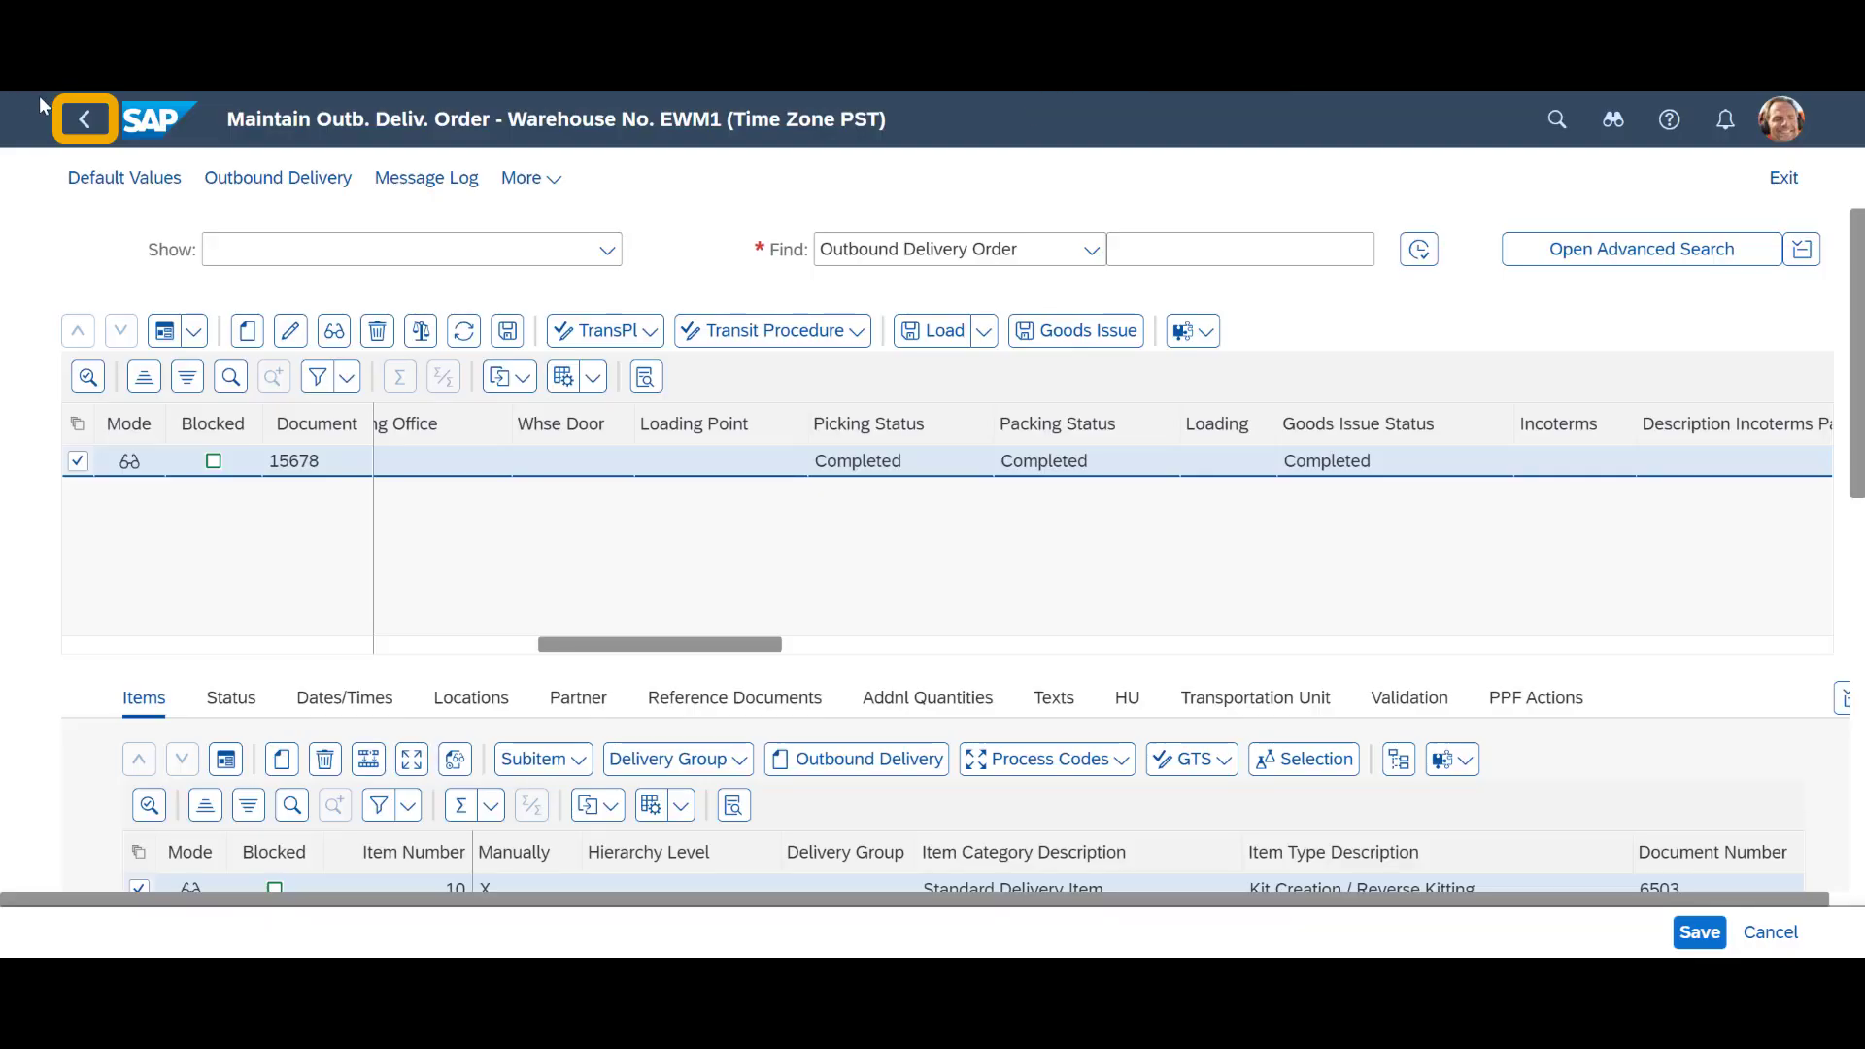
{"action": "left_click", "coordinate": [81, 136]}
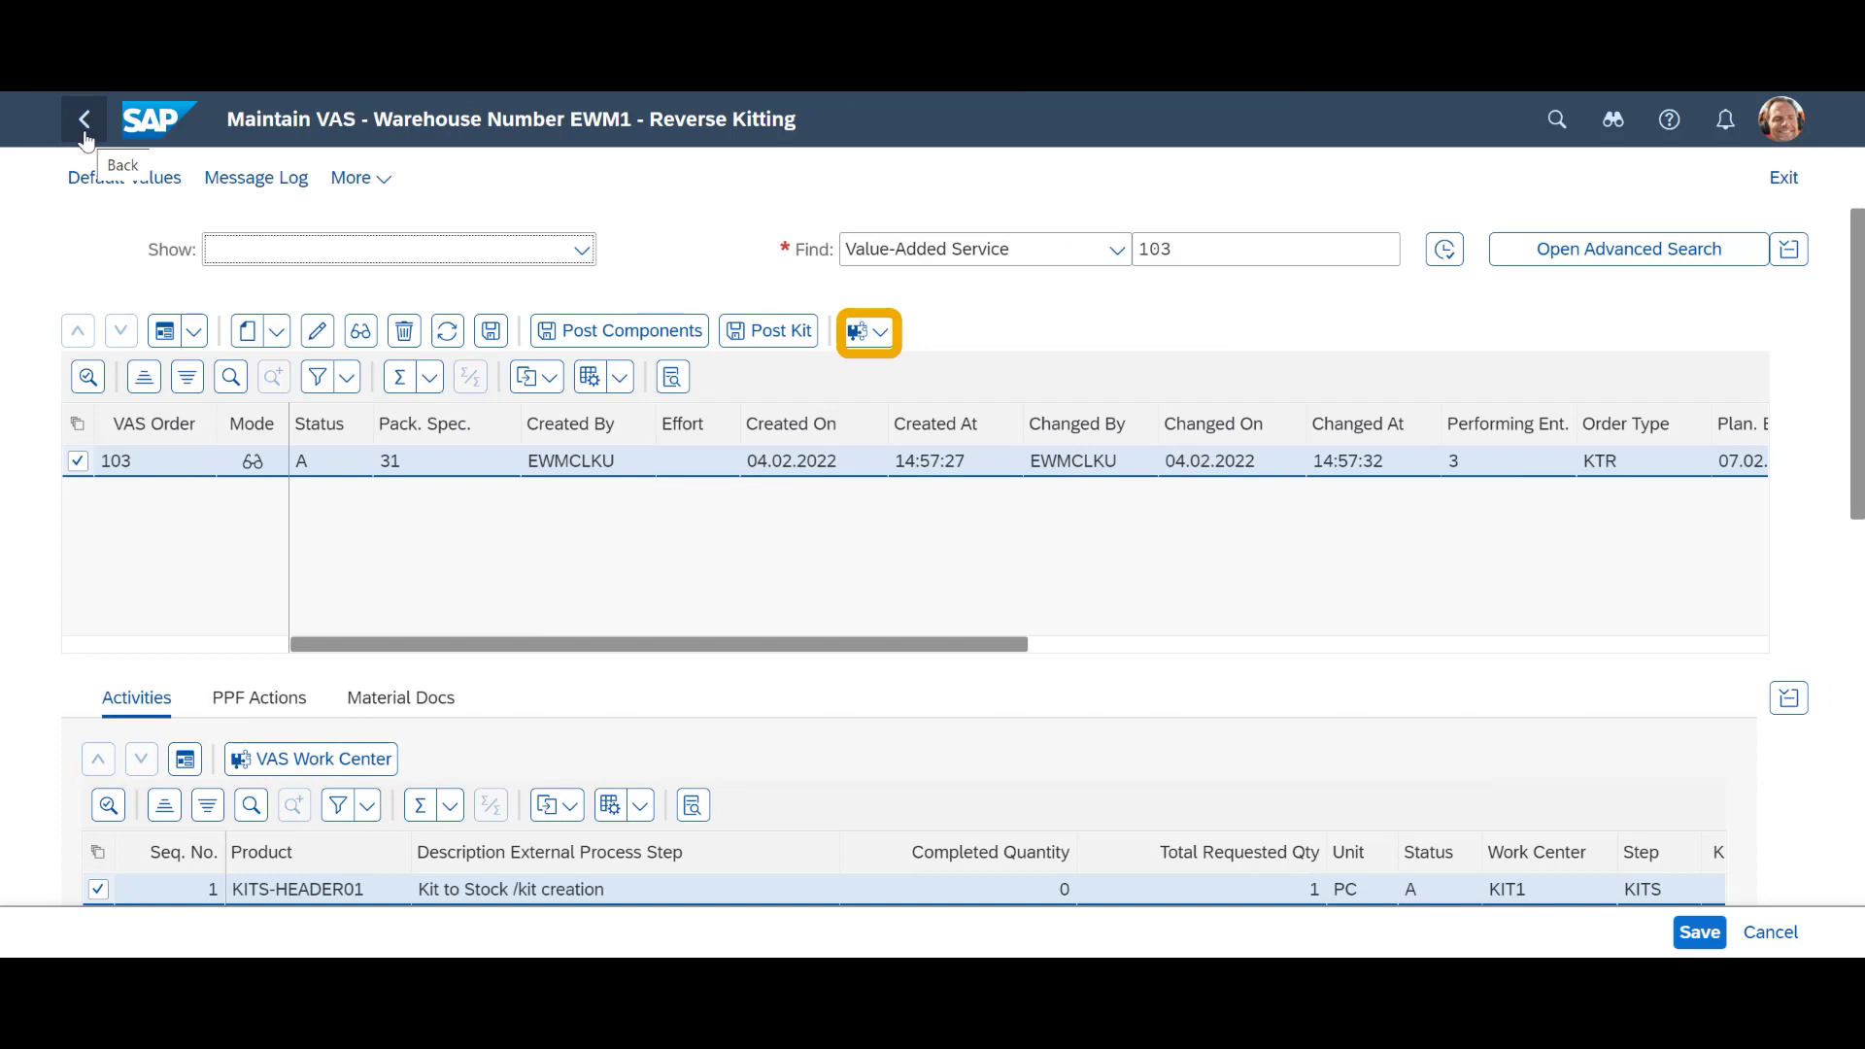
Display inbound delivery 15679 and create and save putaway tasks for both component items.
{"action": "left_click", "coordinate": [880, 334]}
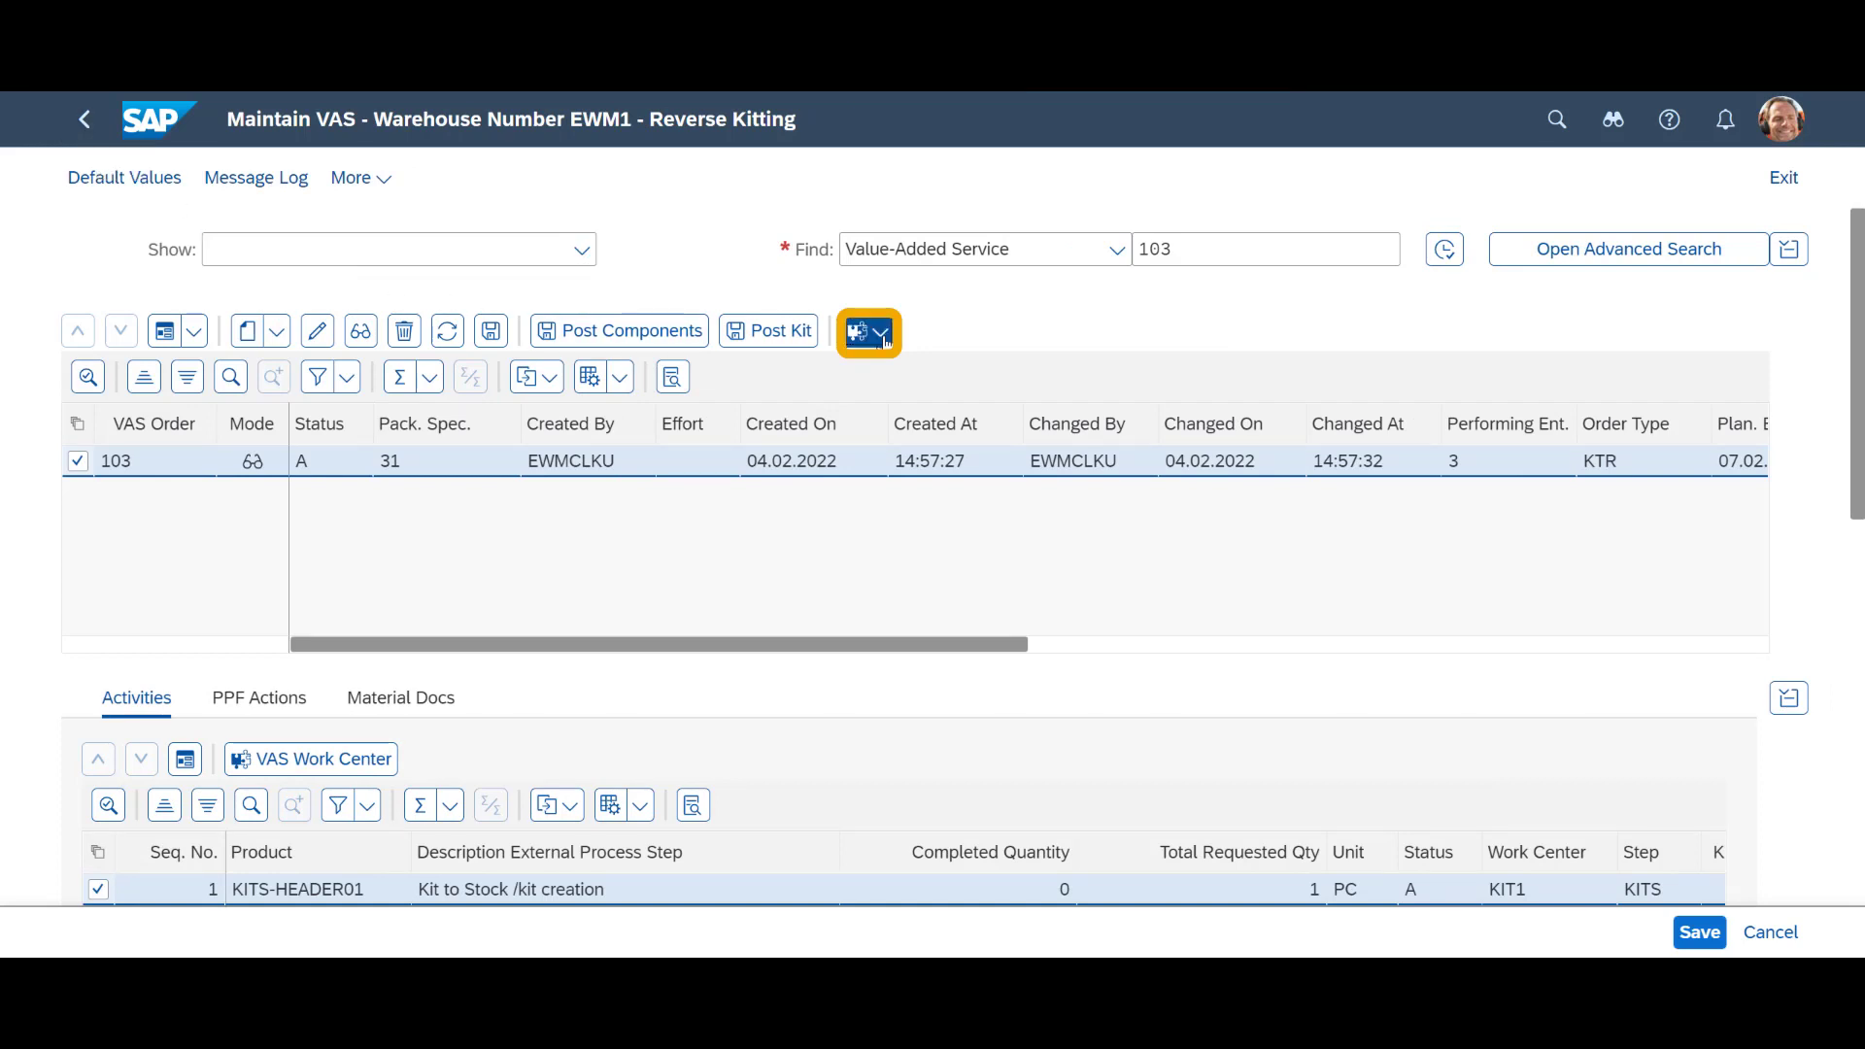
{"action": "left_click", "coordinate": [913, 378]}
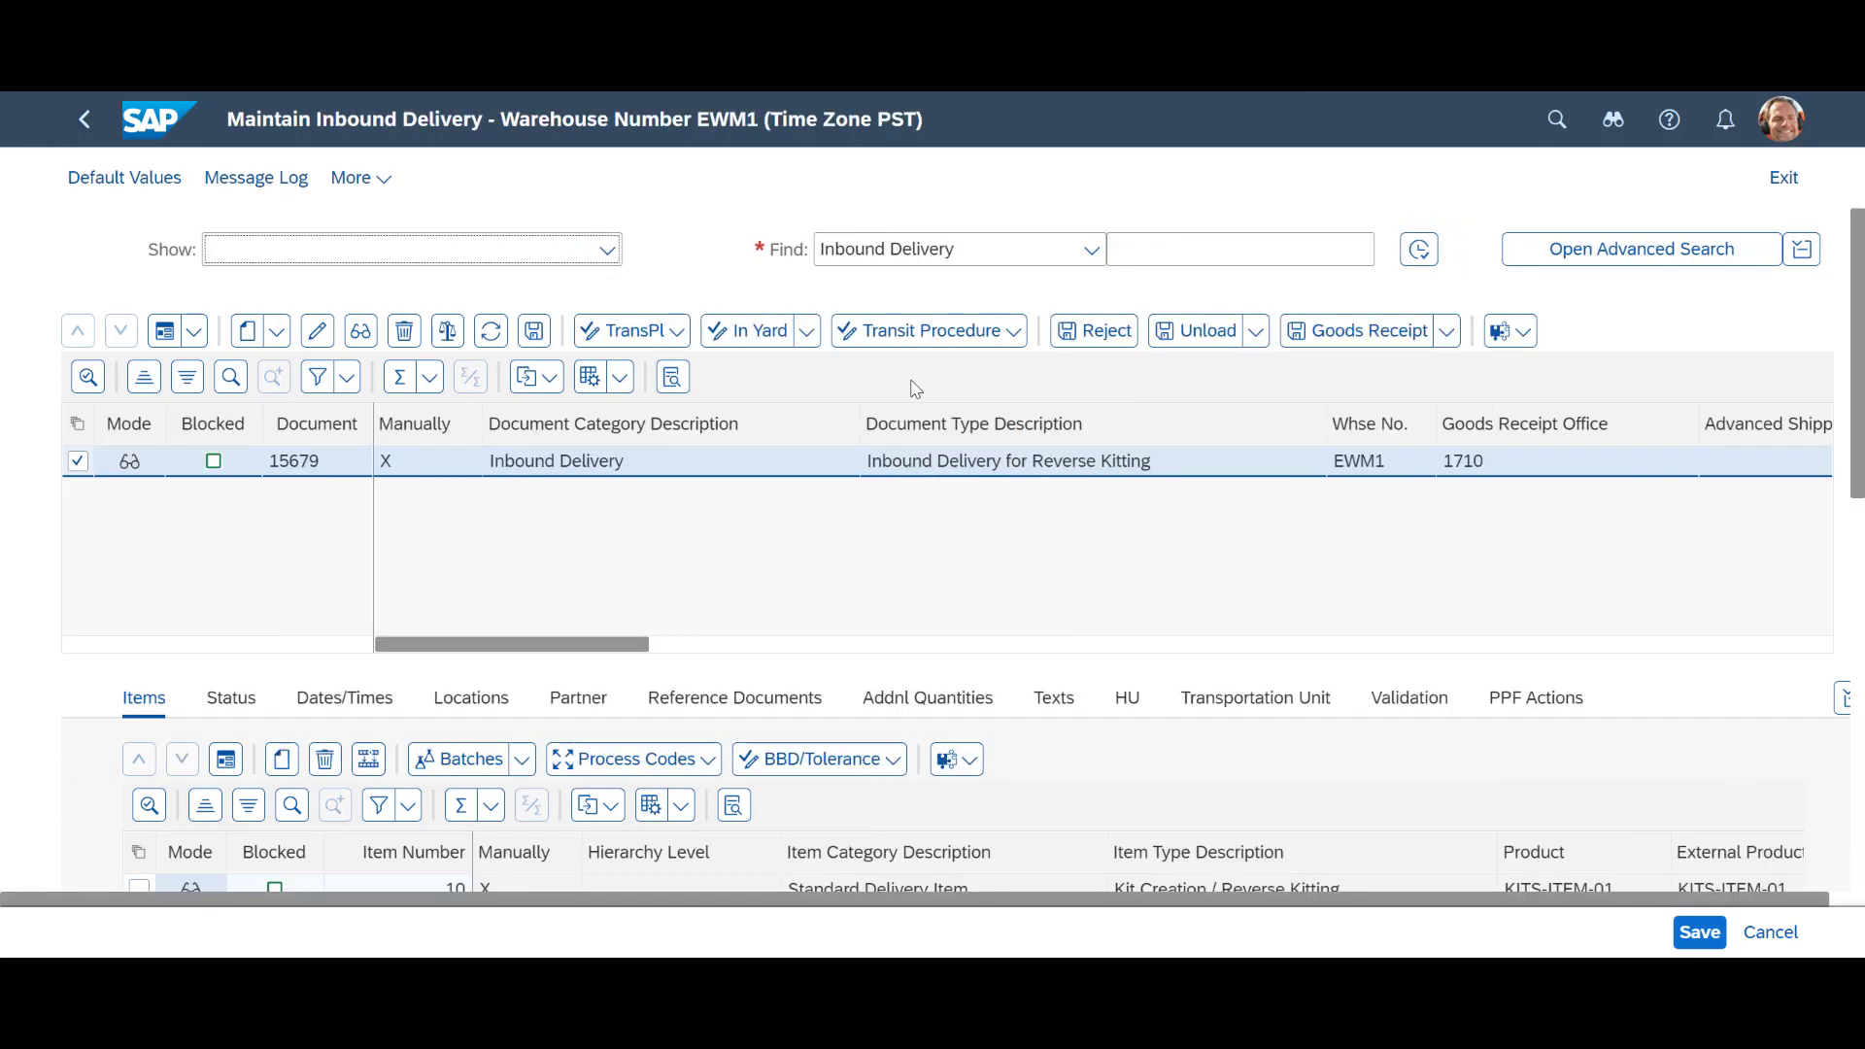
{"action": "left_click", "coordinate": [360, 177]}
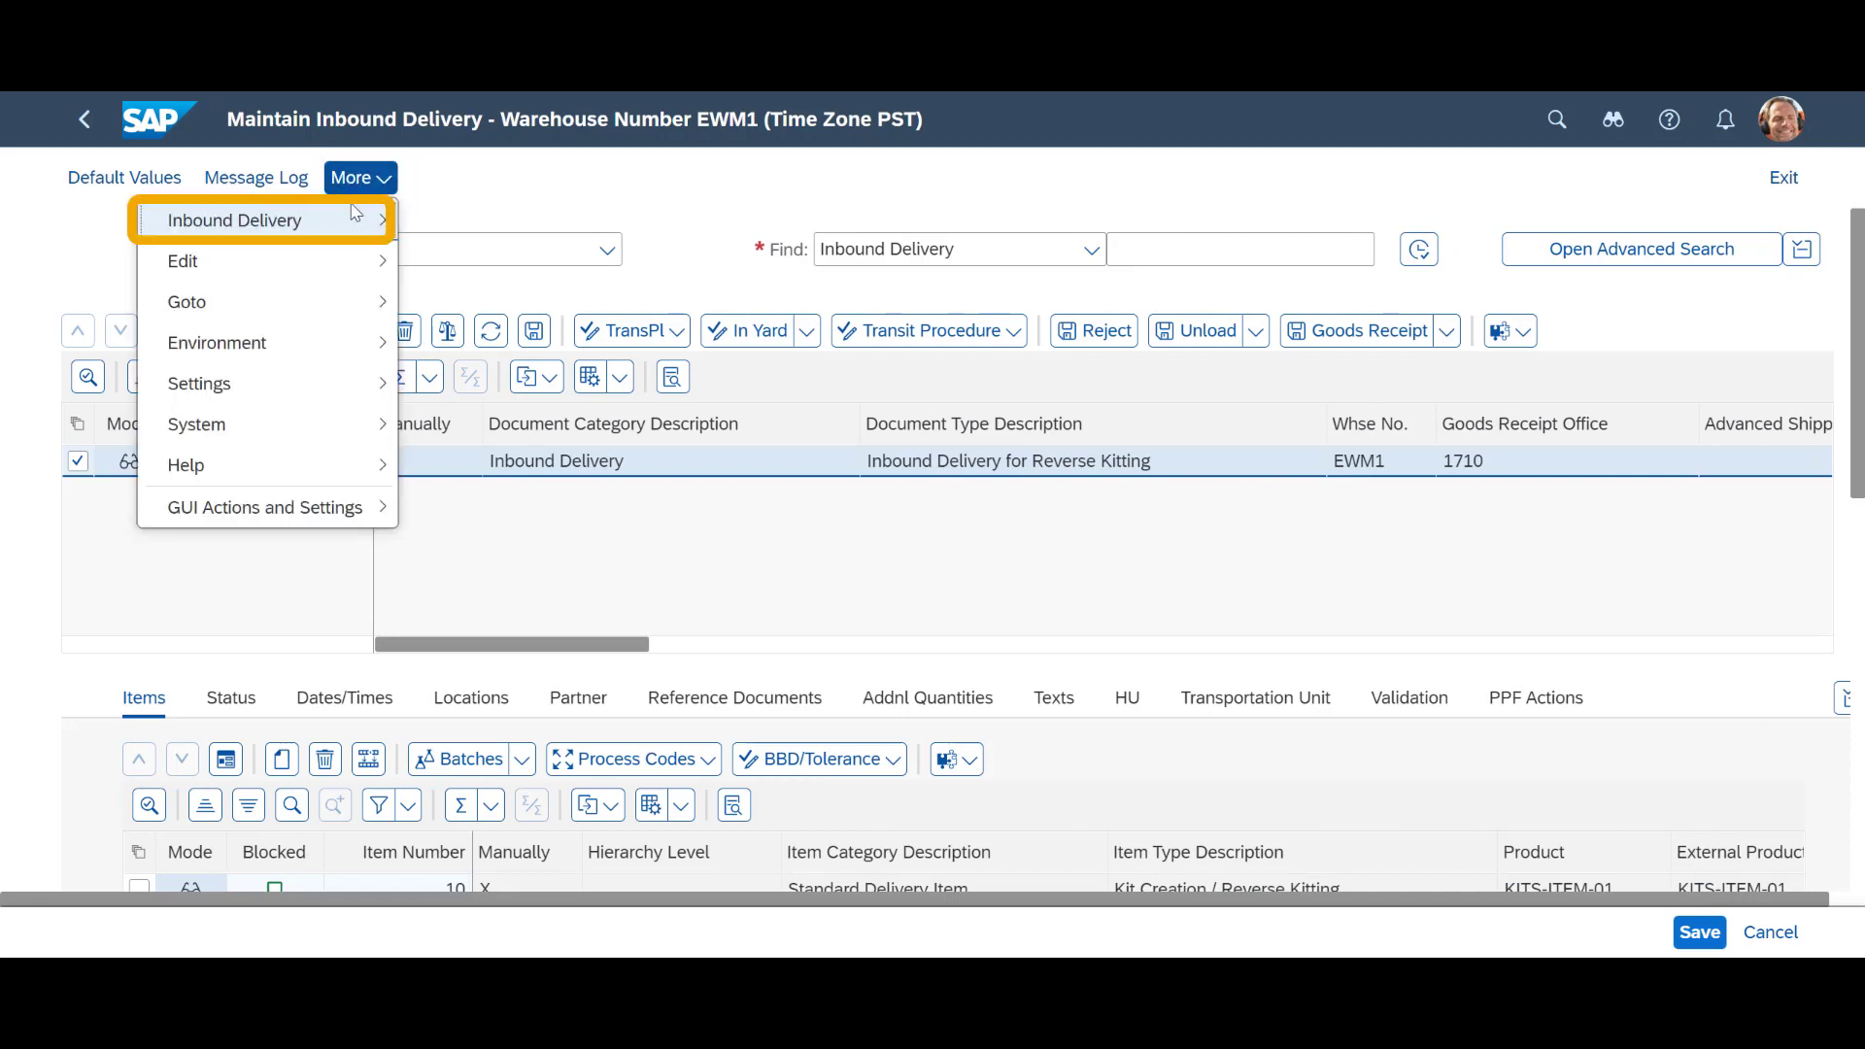
{"action": "mouse_move", "coordinate": [355, 213]}
{"action": "mouse_move", "coordinate": [544, 268]}
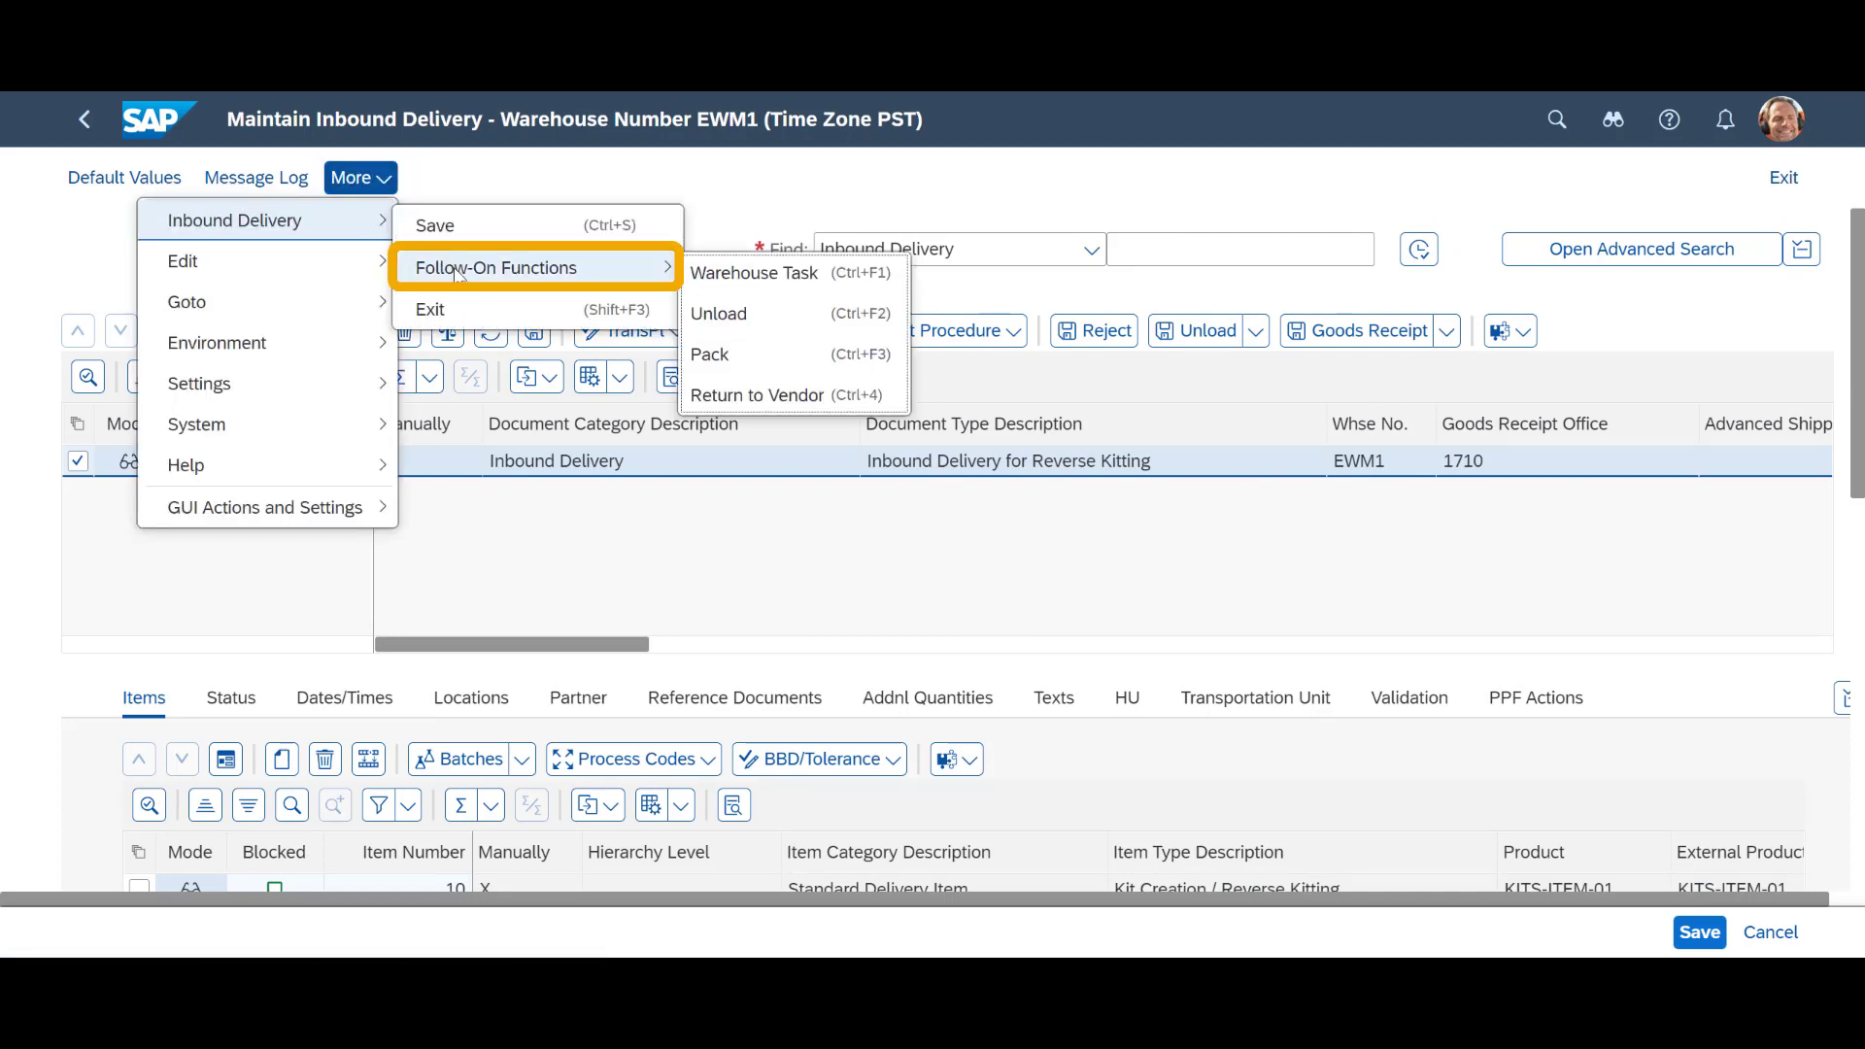
{"action": "left_click", "coordinate": [756, 273]}
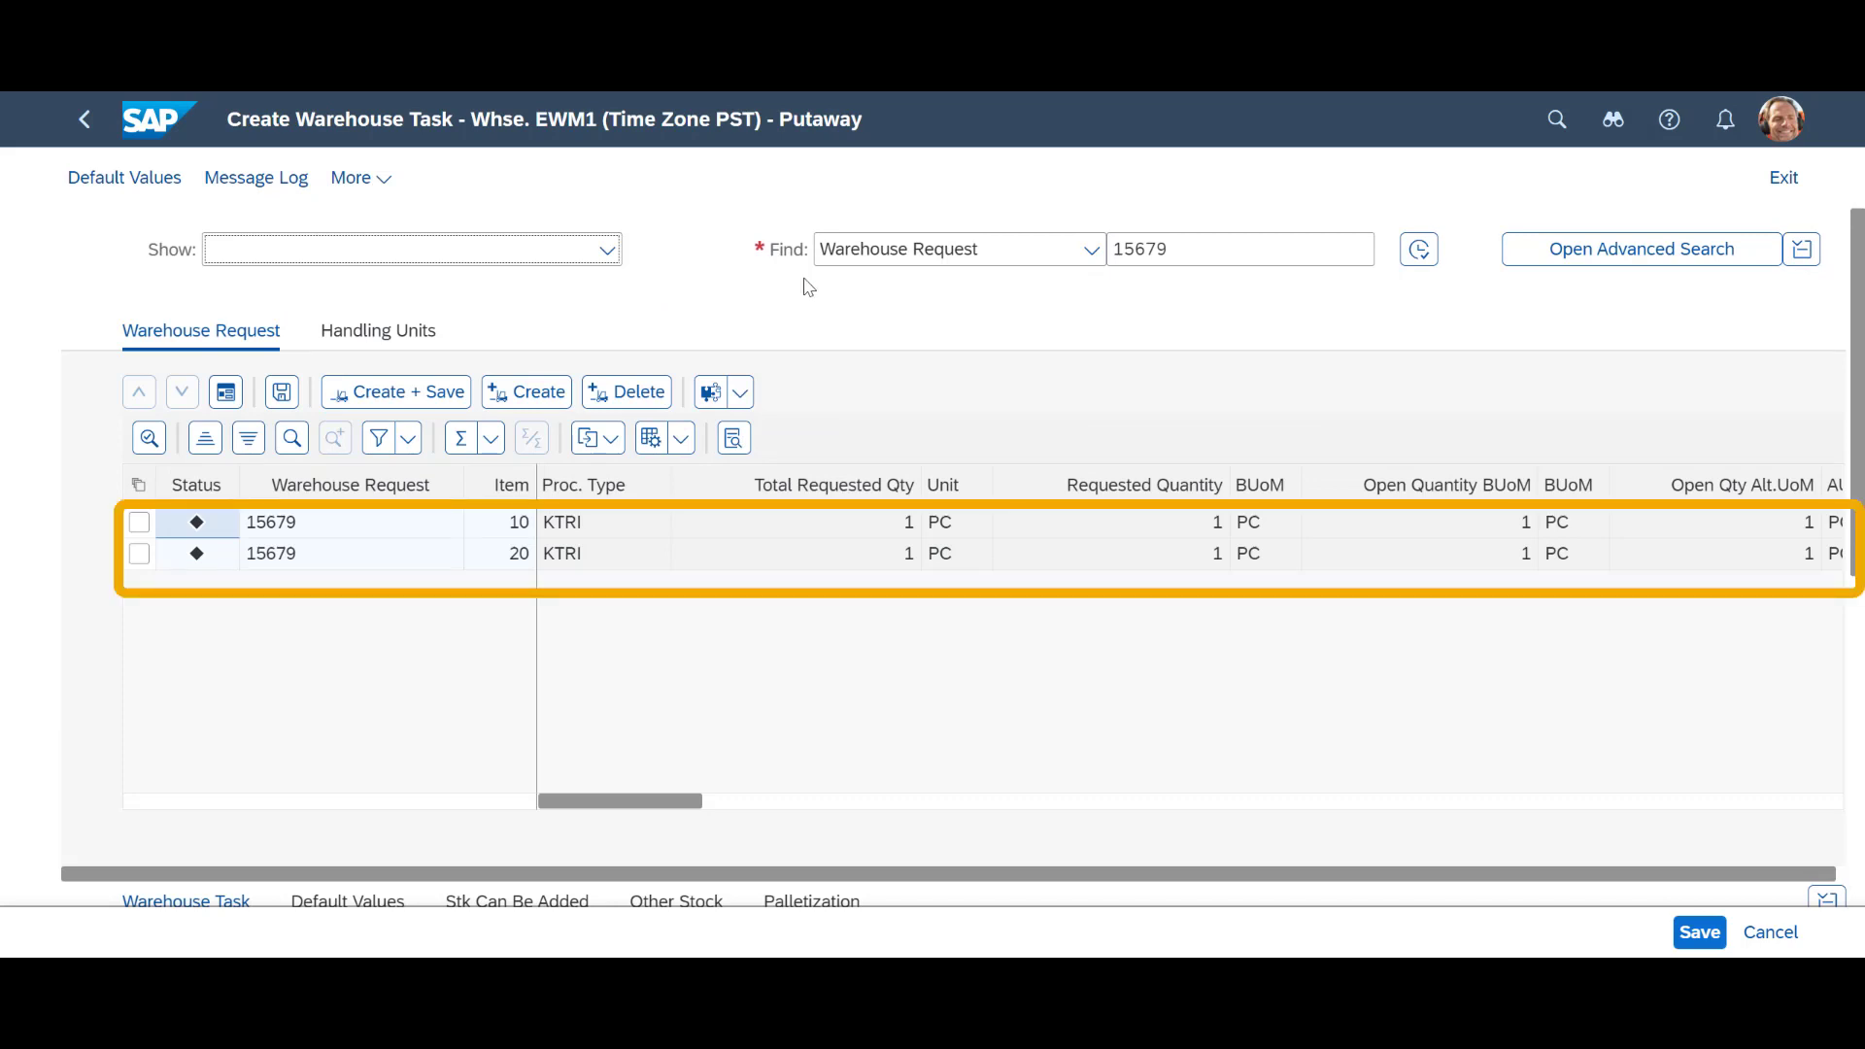
{"action": "left_click", "coordinate": [138, 484]}
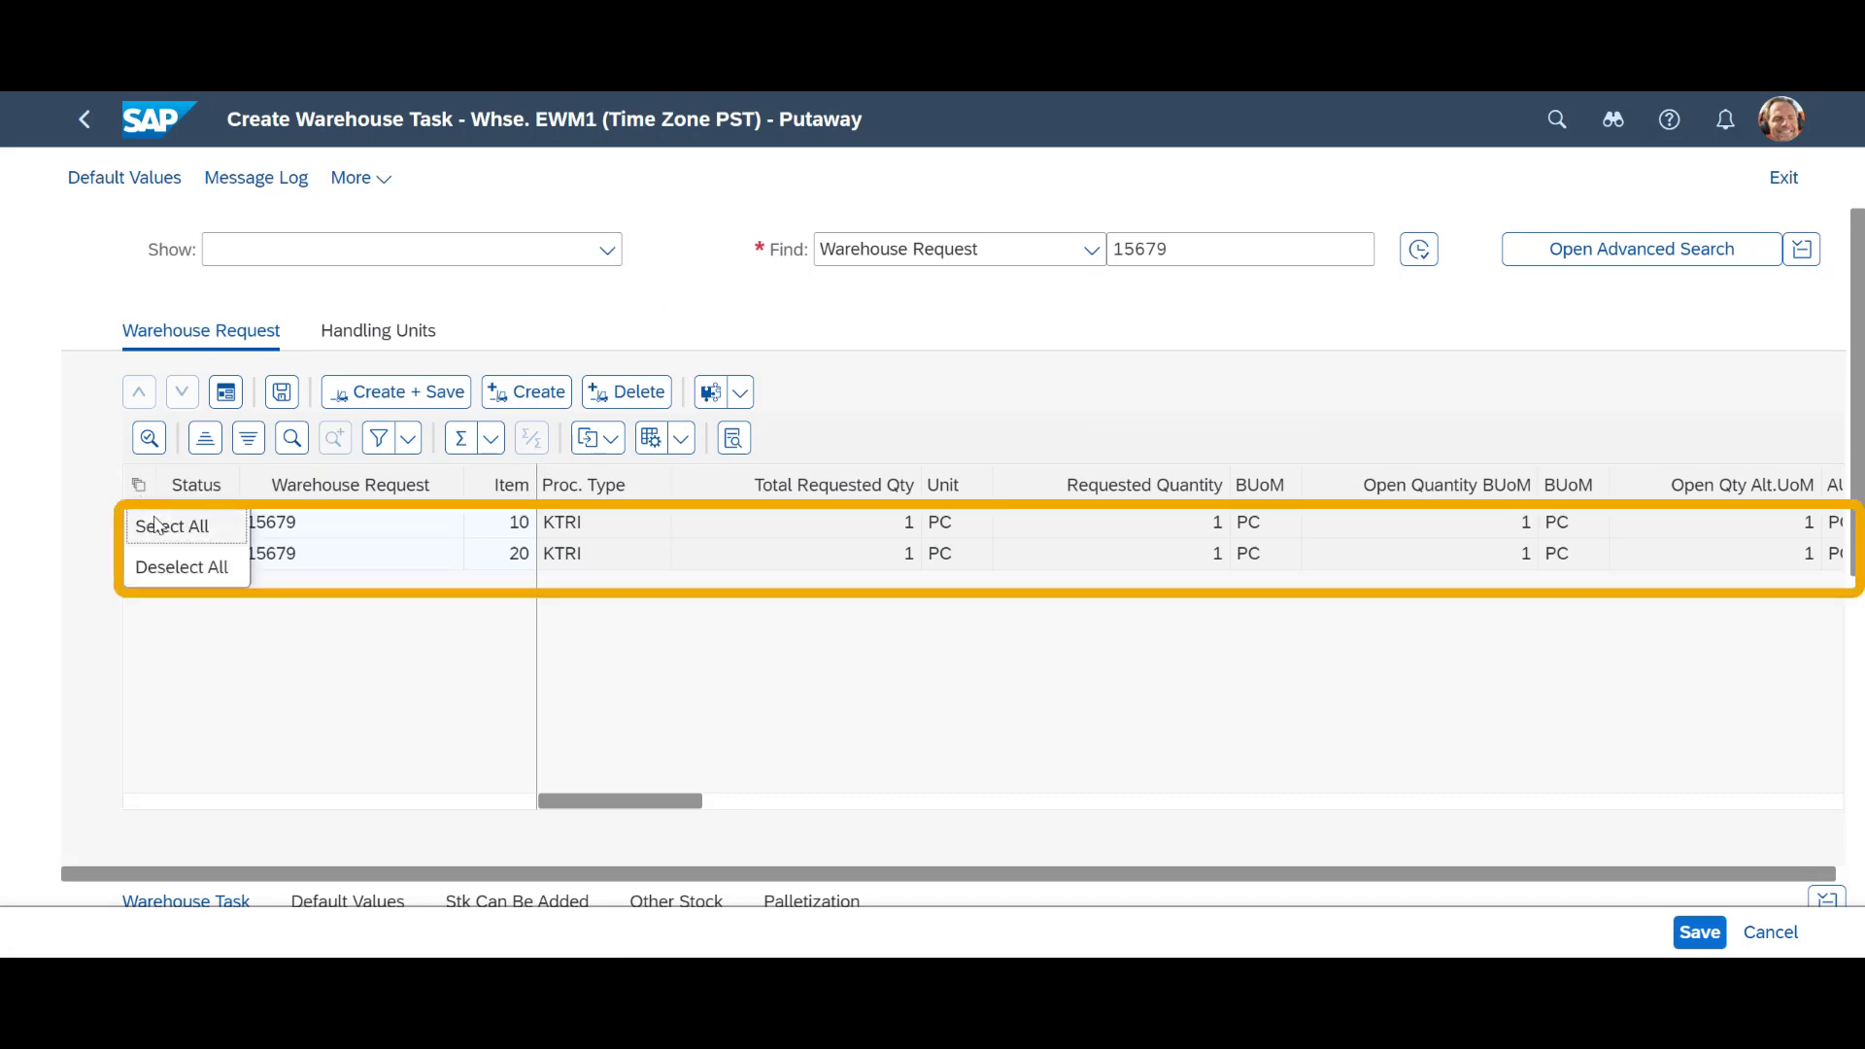
{"action": "left_click", "coordinate": [155, 526]}
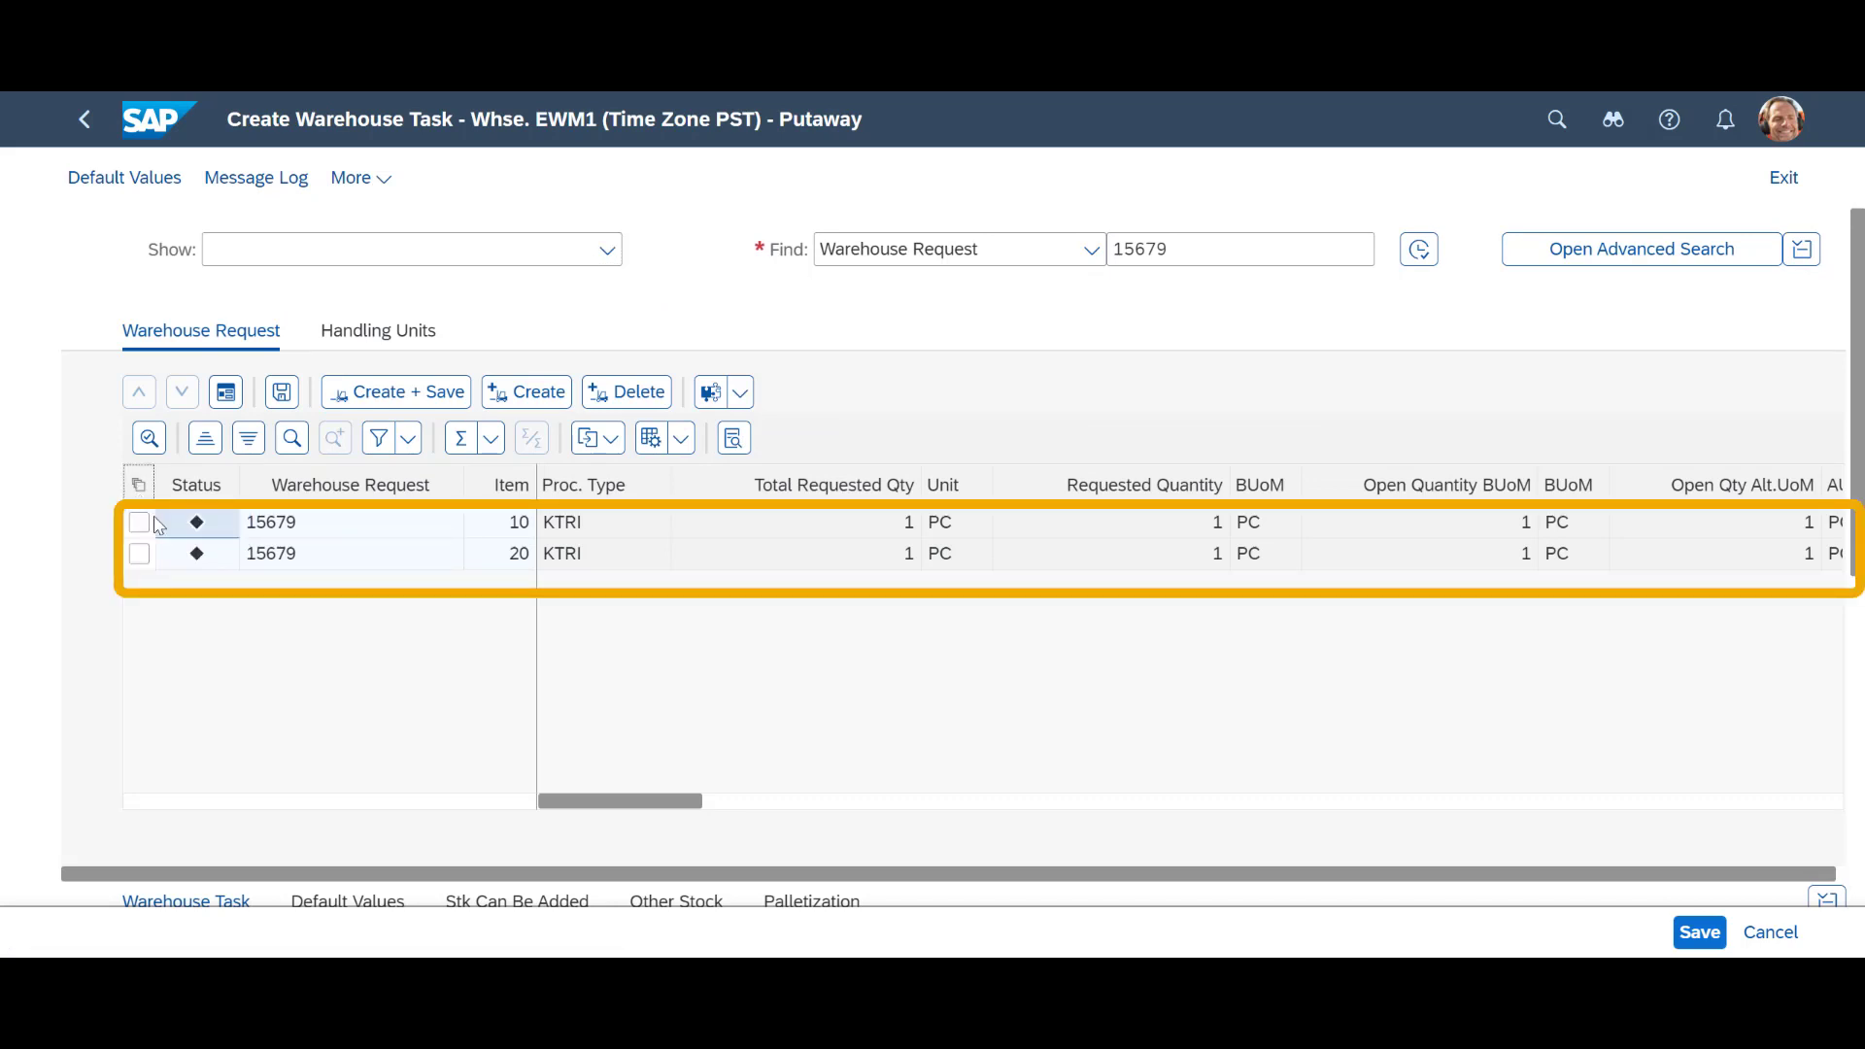
{"action": "left_click", "coordinate": [428, 398]}
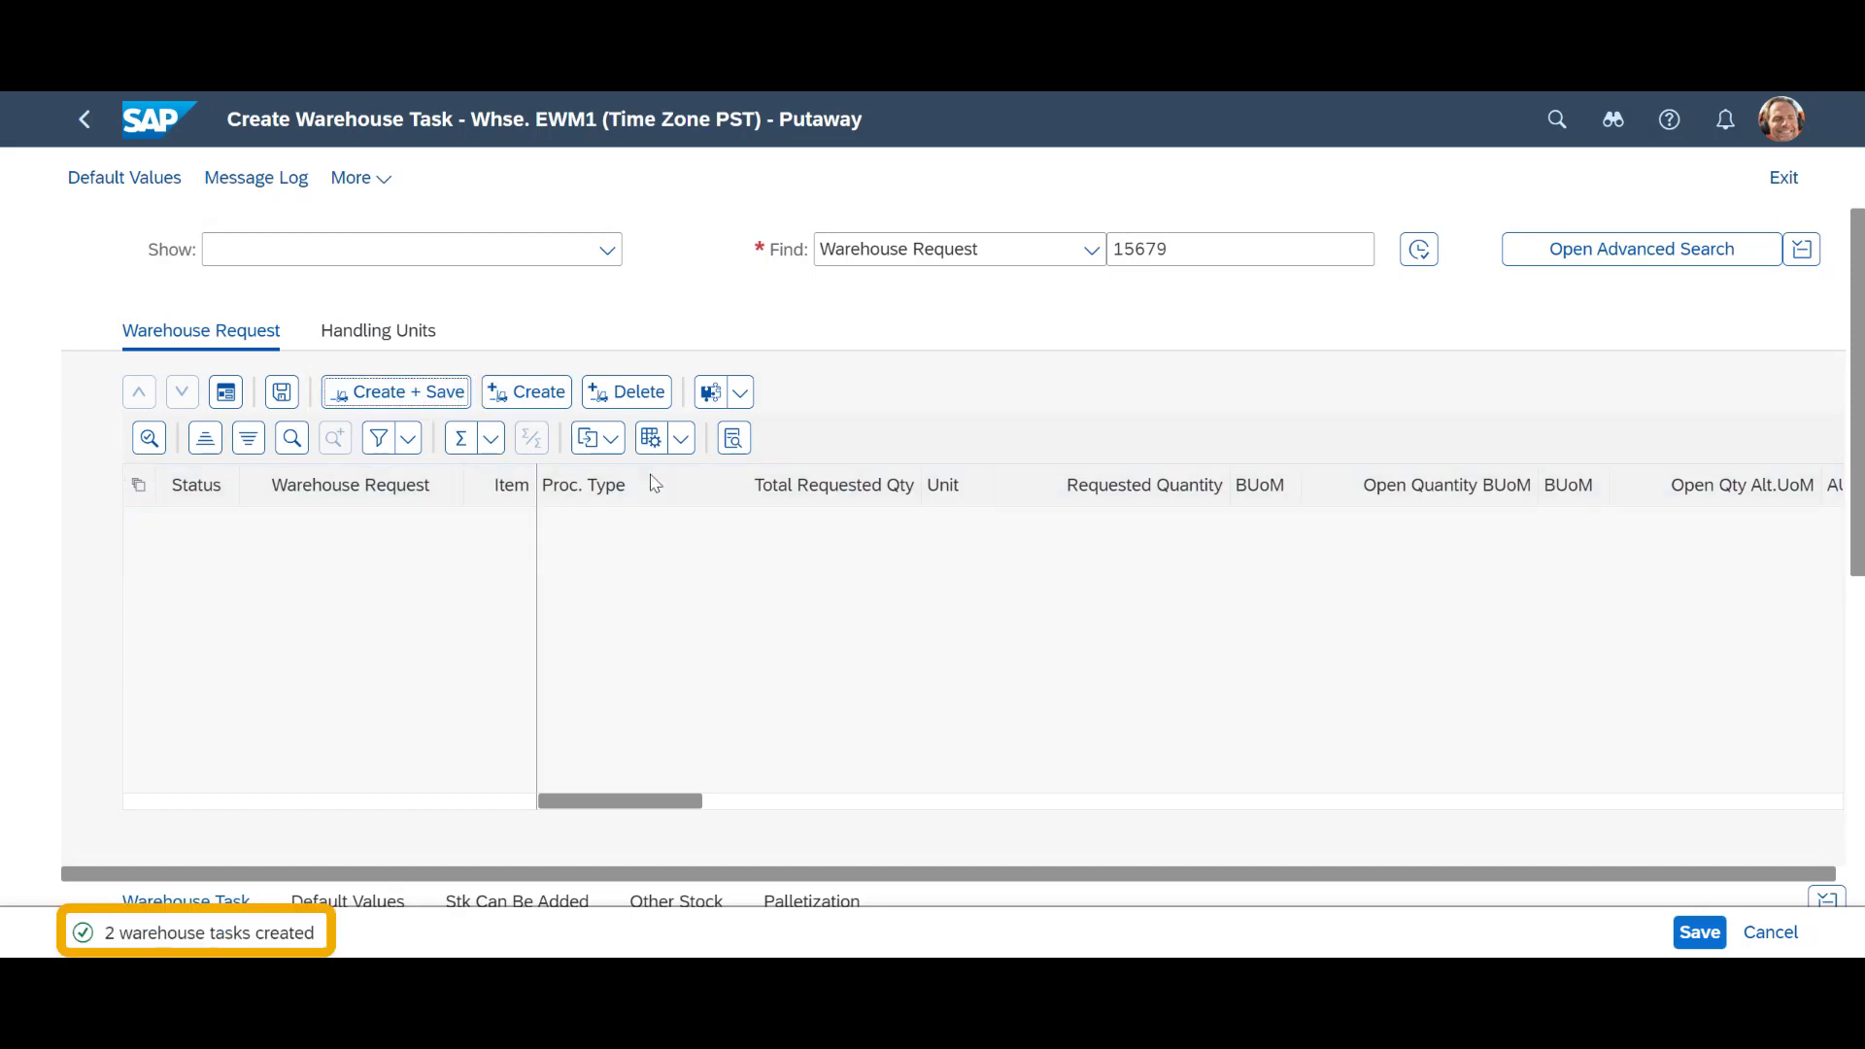
Navigate through the warehouse functions to the RF warehouse task confirmation menu.
{"action": "left_click", "coordinate": [379, 181]}
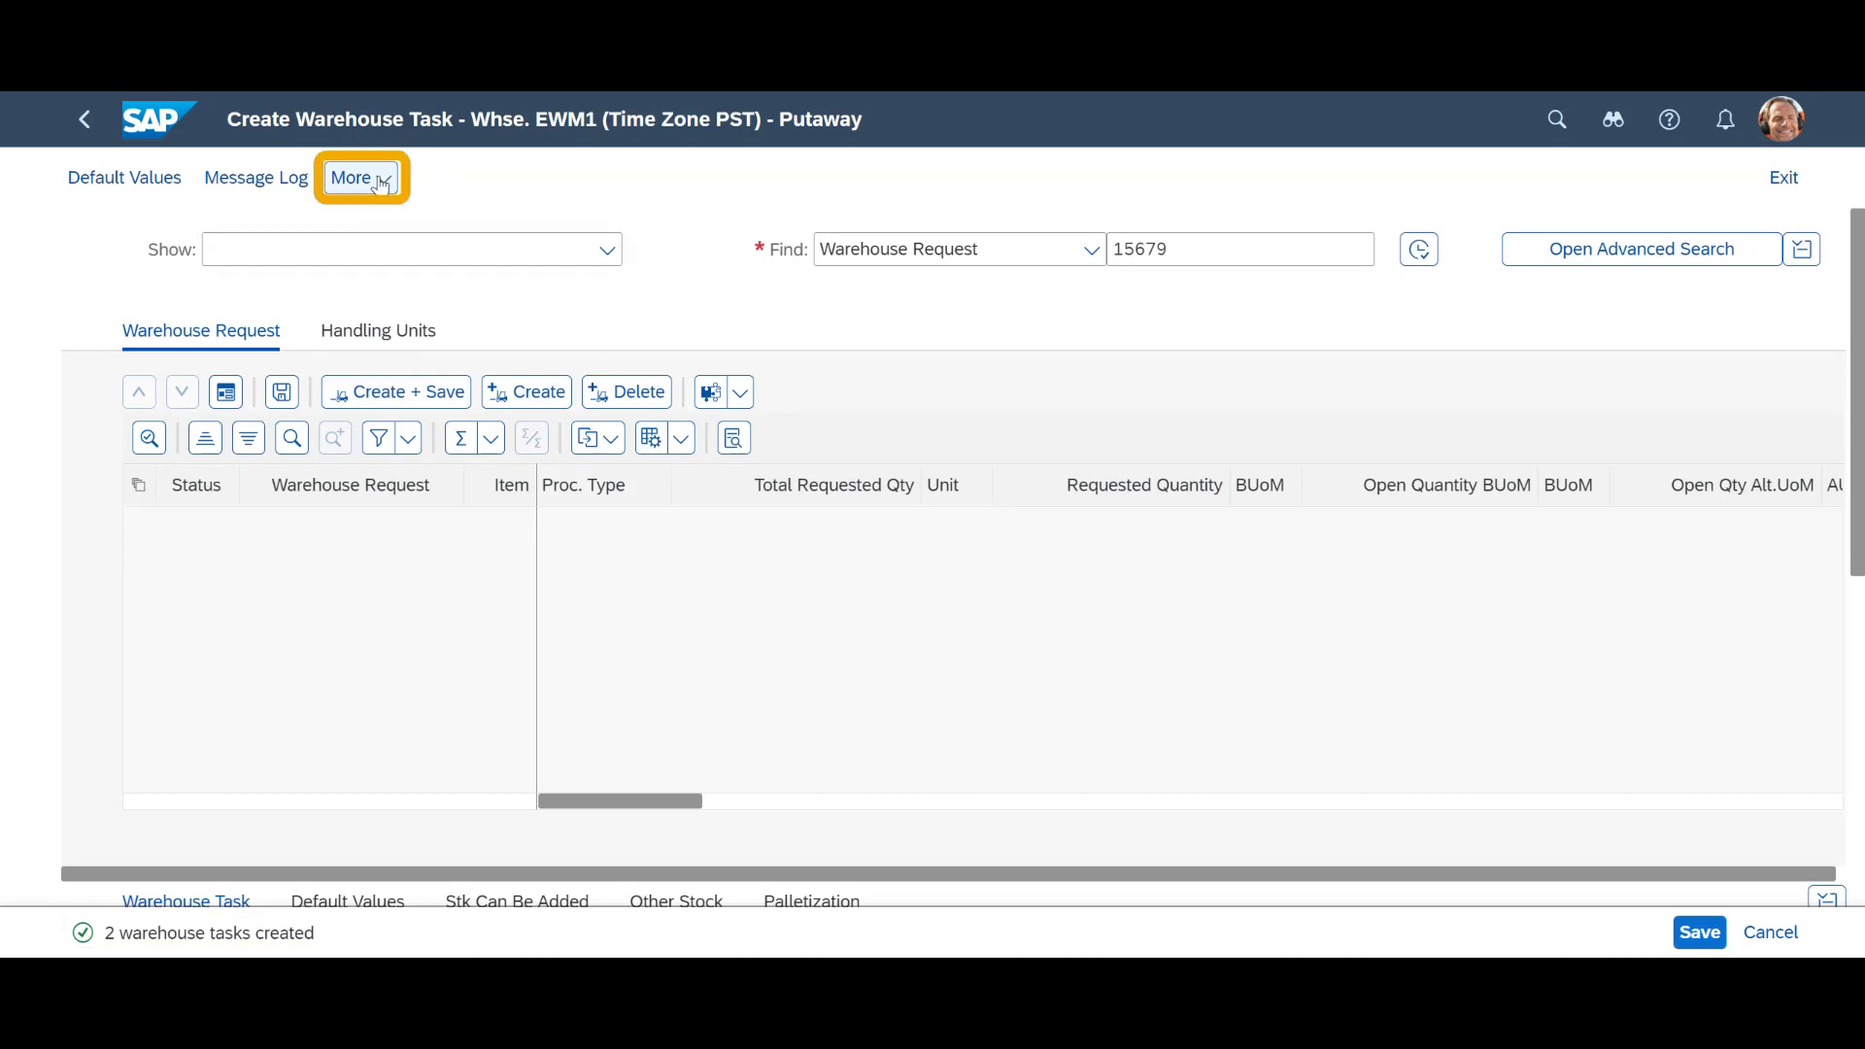
{"action": "left_click", "coordinate": [379, 181]}
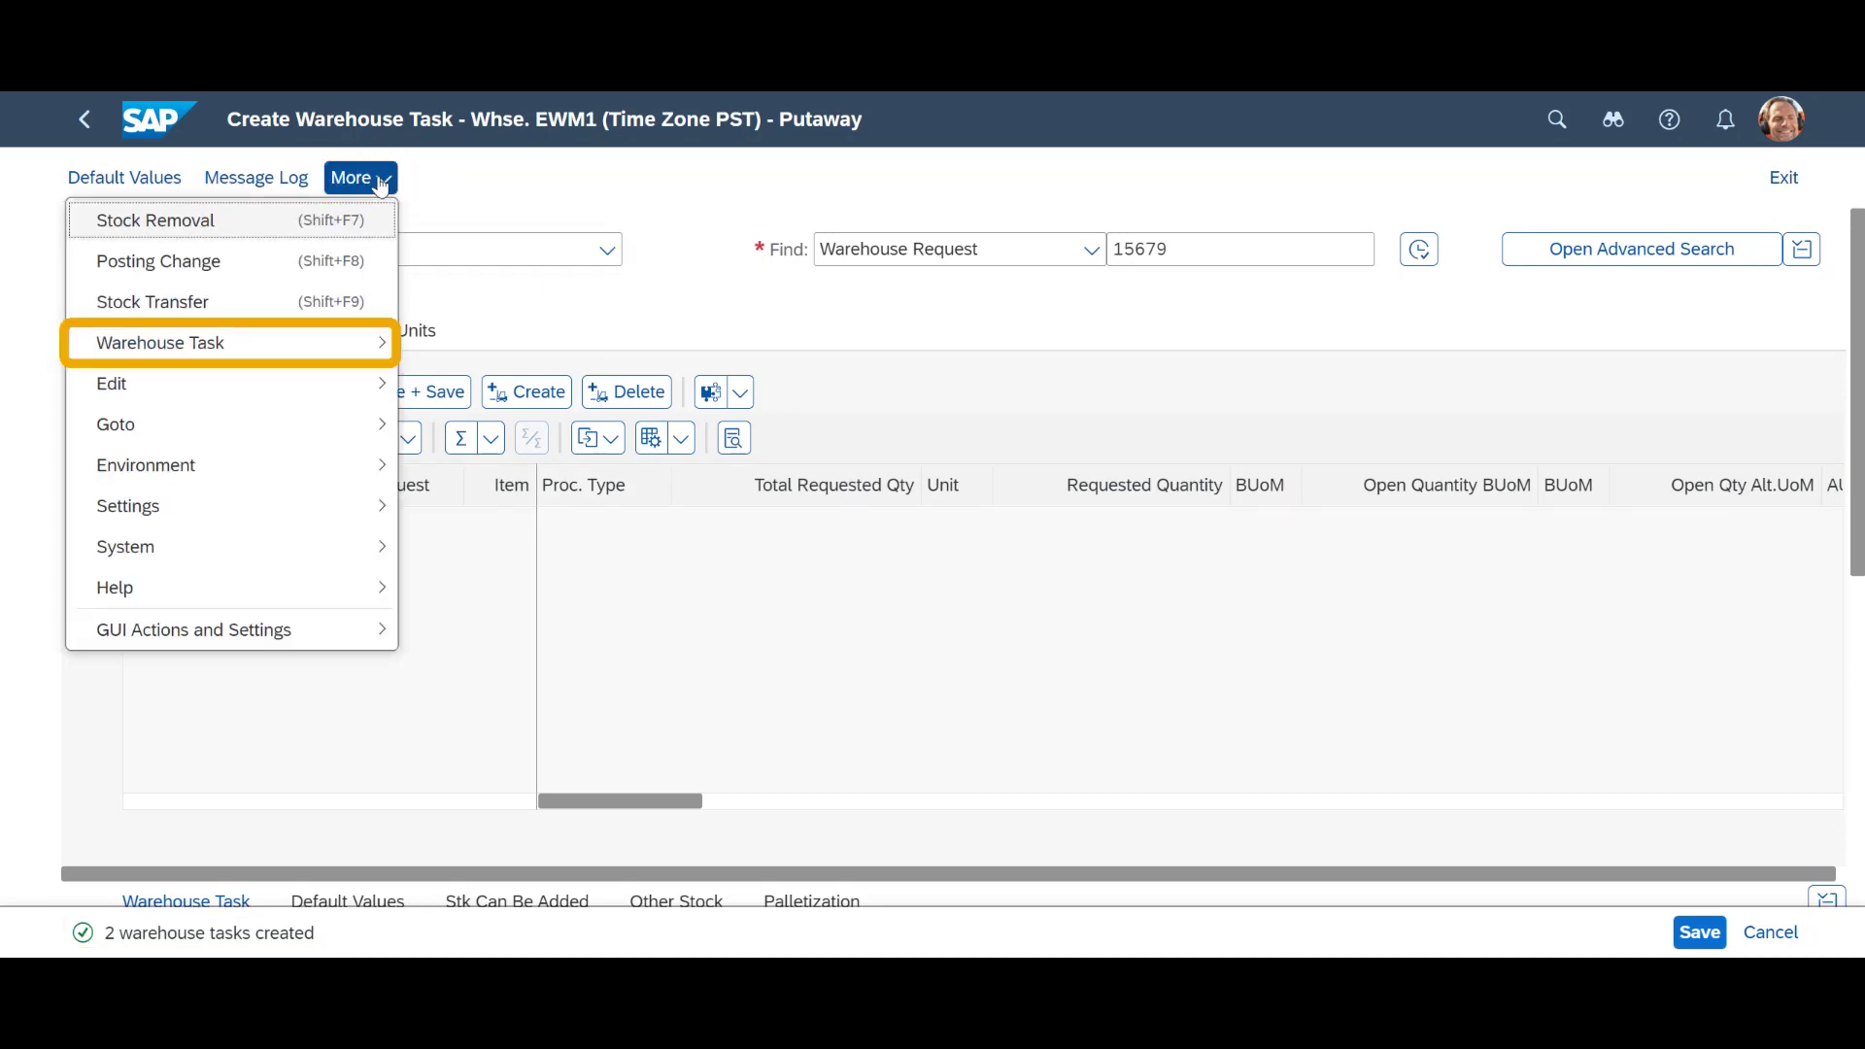
{"action": "left_click", "coordinate": [346, 360]}
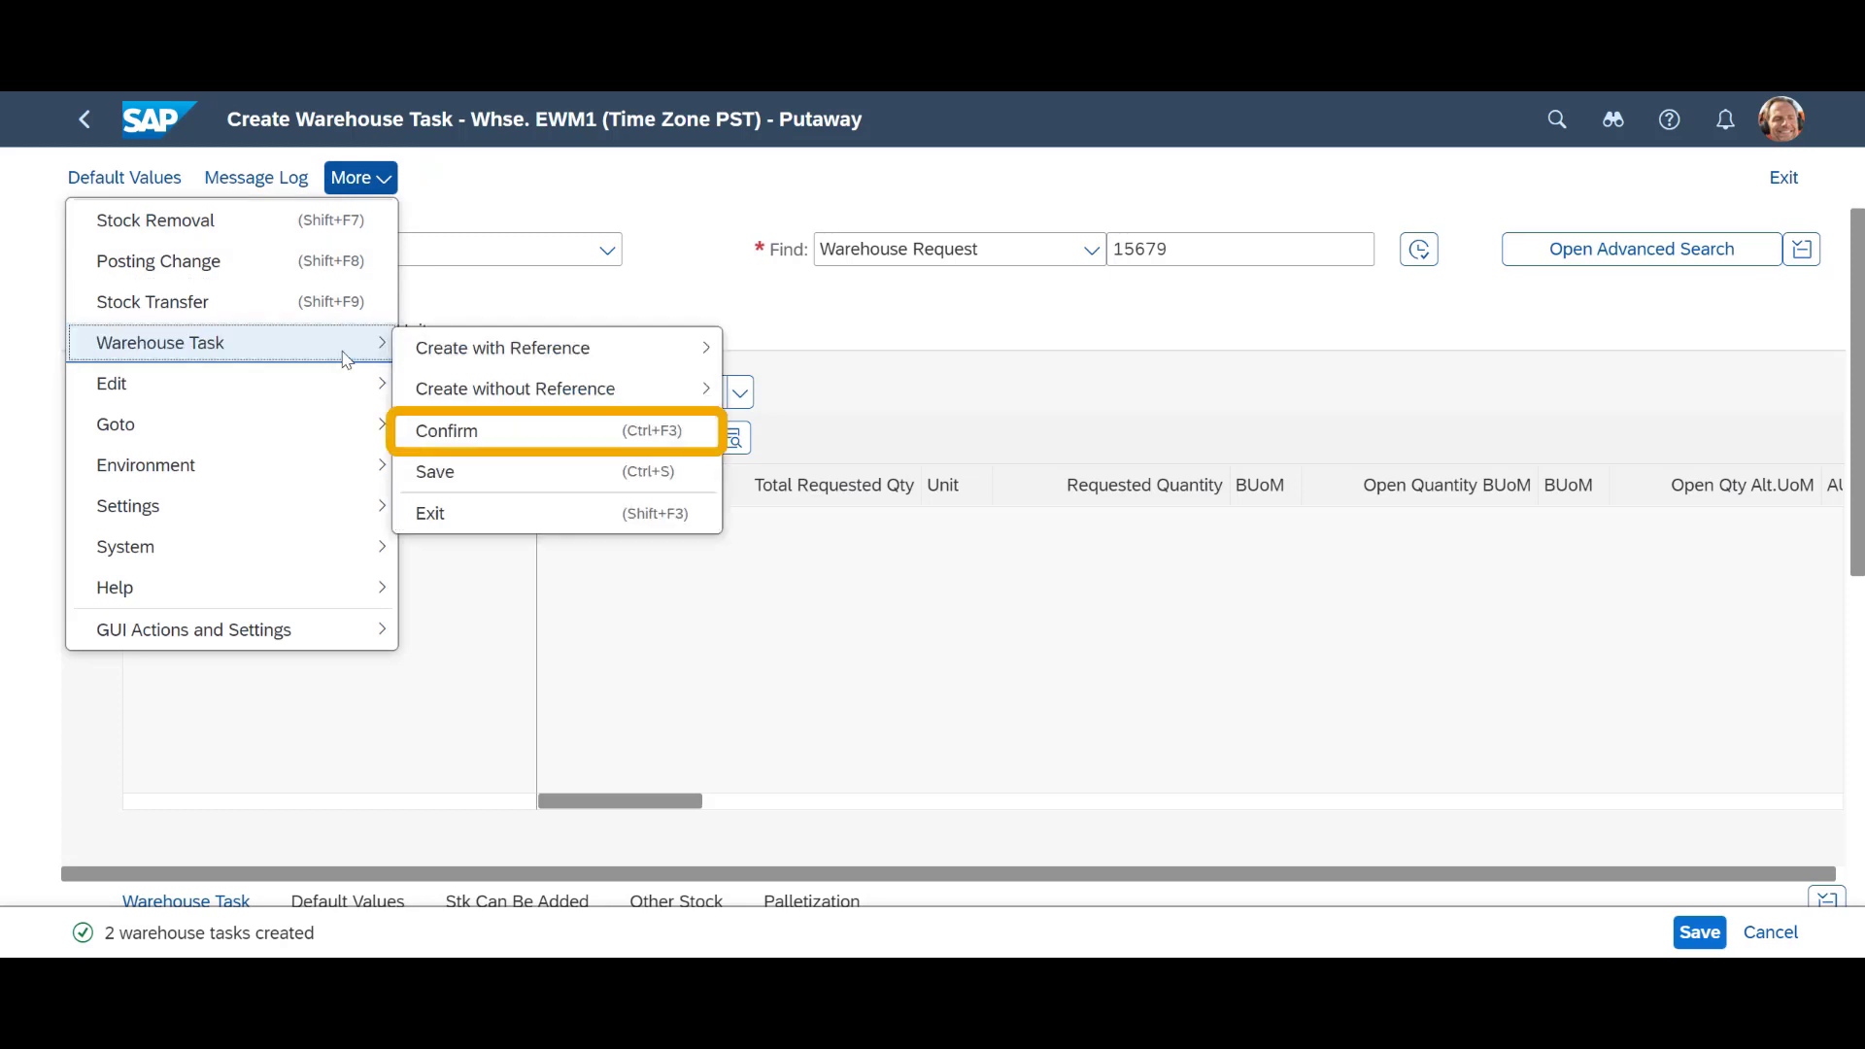
{"action": "left_click", "coordinate": [504, 432]}
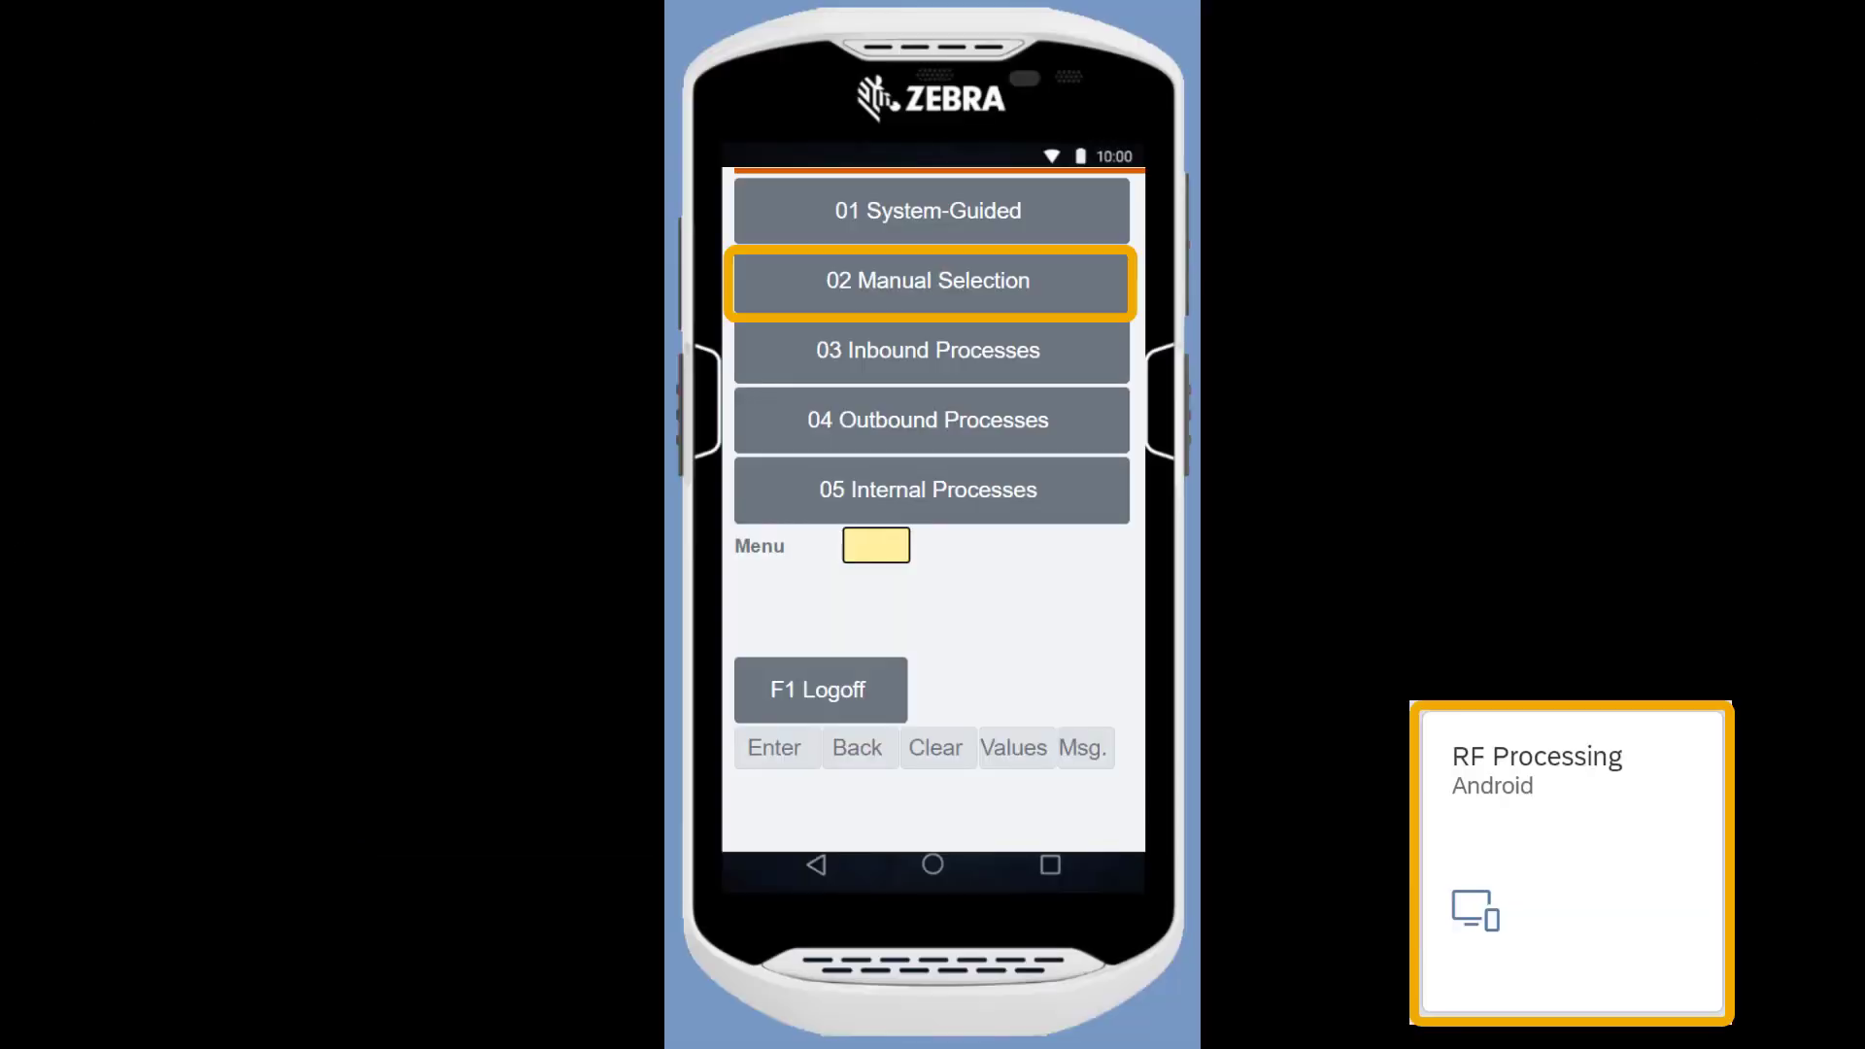
Select the component warehouse order, then put KITS-ITEM-01 into bin 06 and KITS-ITEM-02 into bin 07.
{"action": "left_click", "coordinate": [940, 293]}
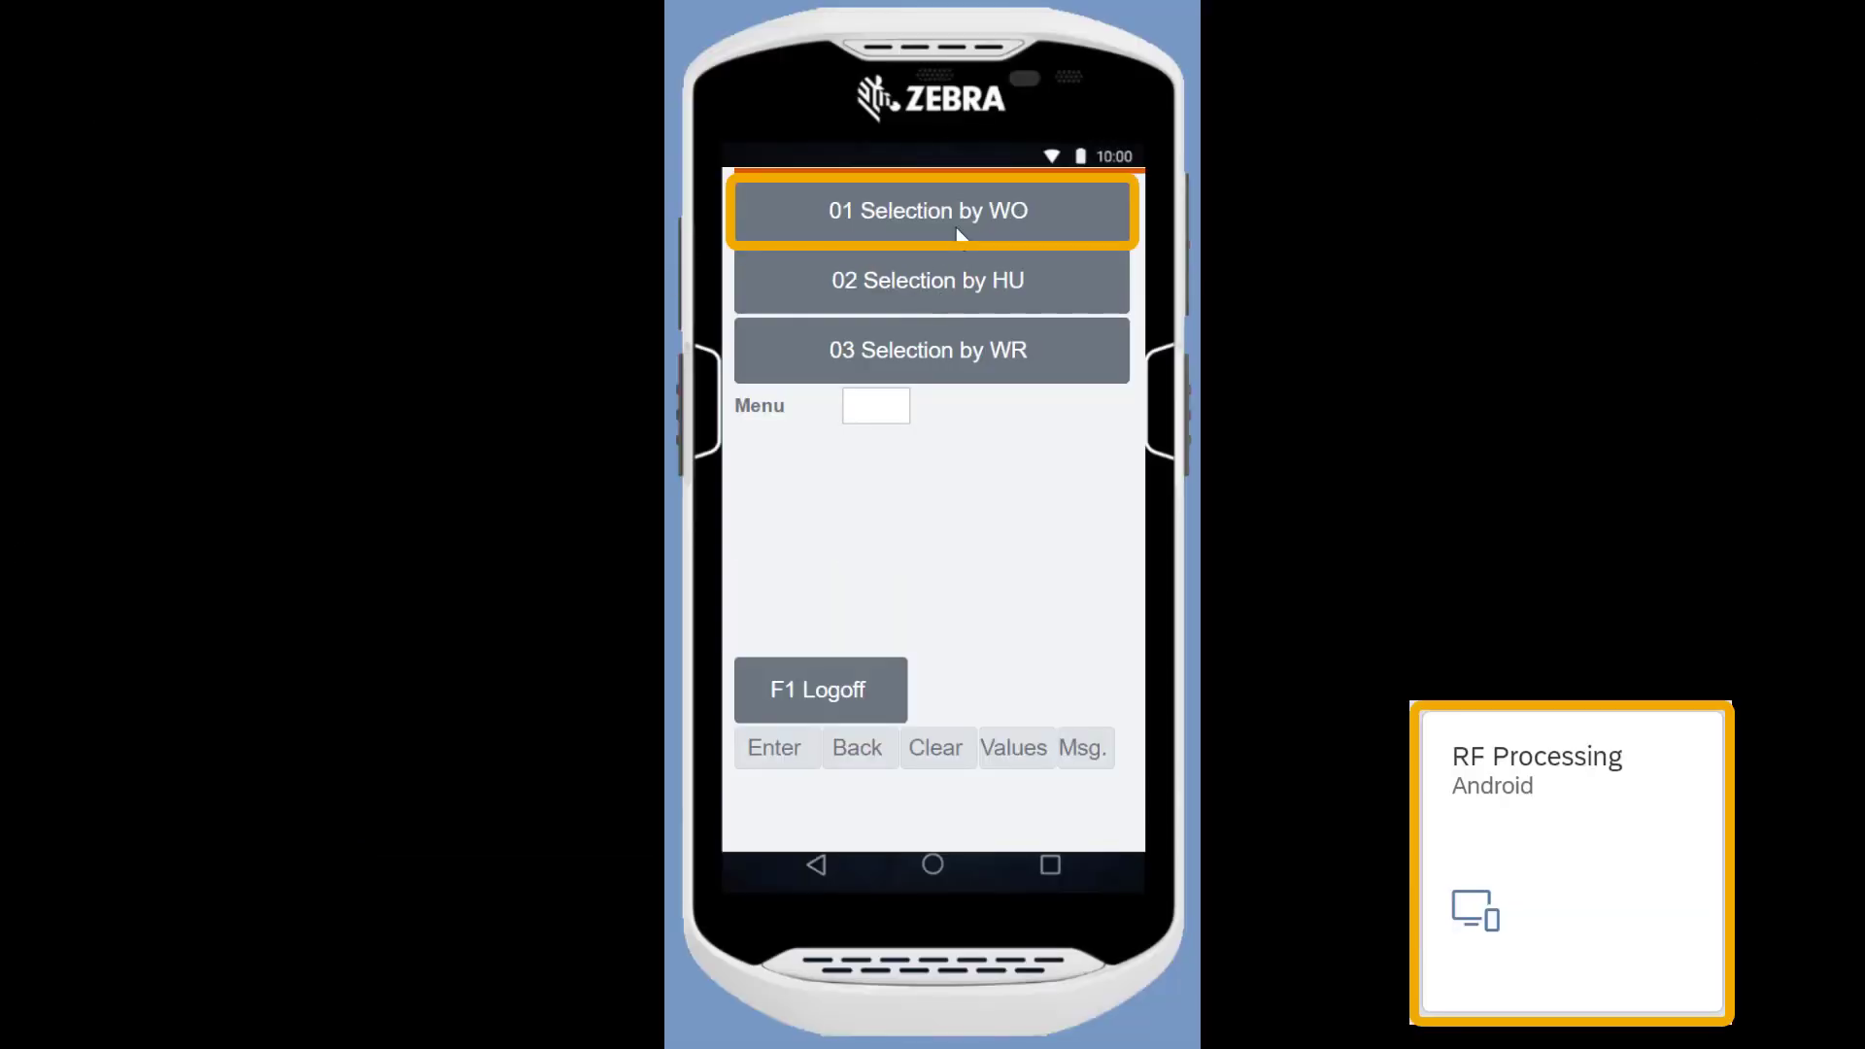
{"action": "left_click", "coordinate": [964, 235]}
{"action": "type", "text": "201"}
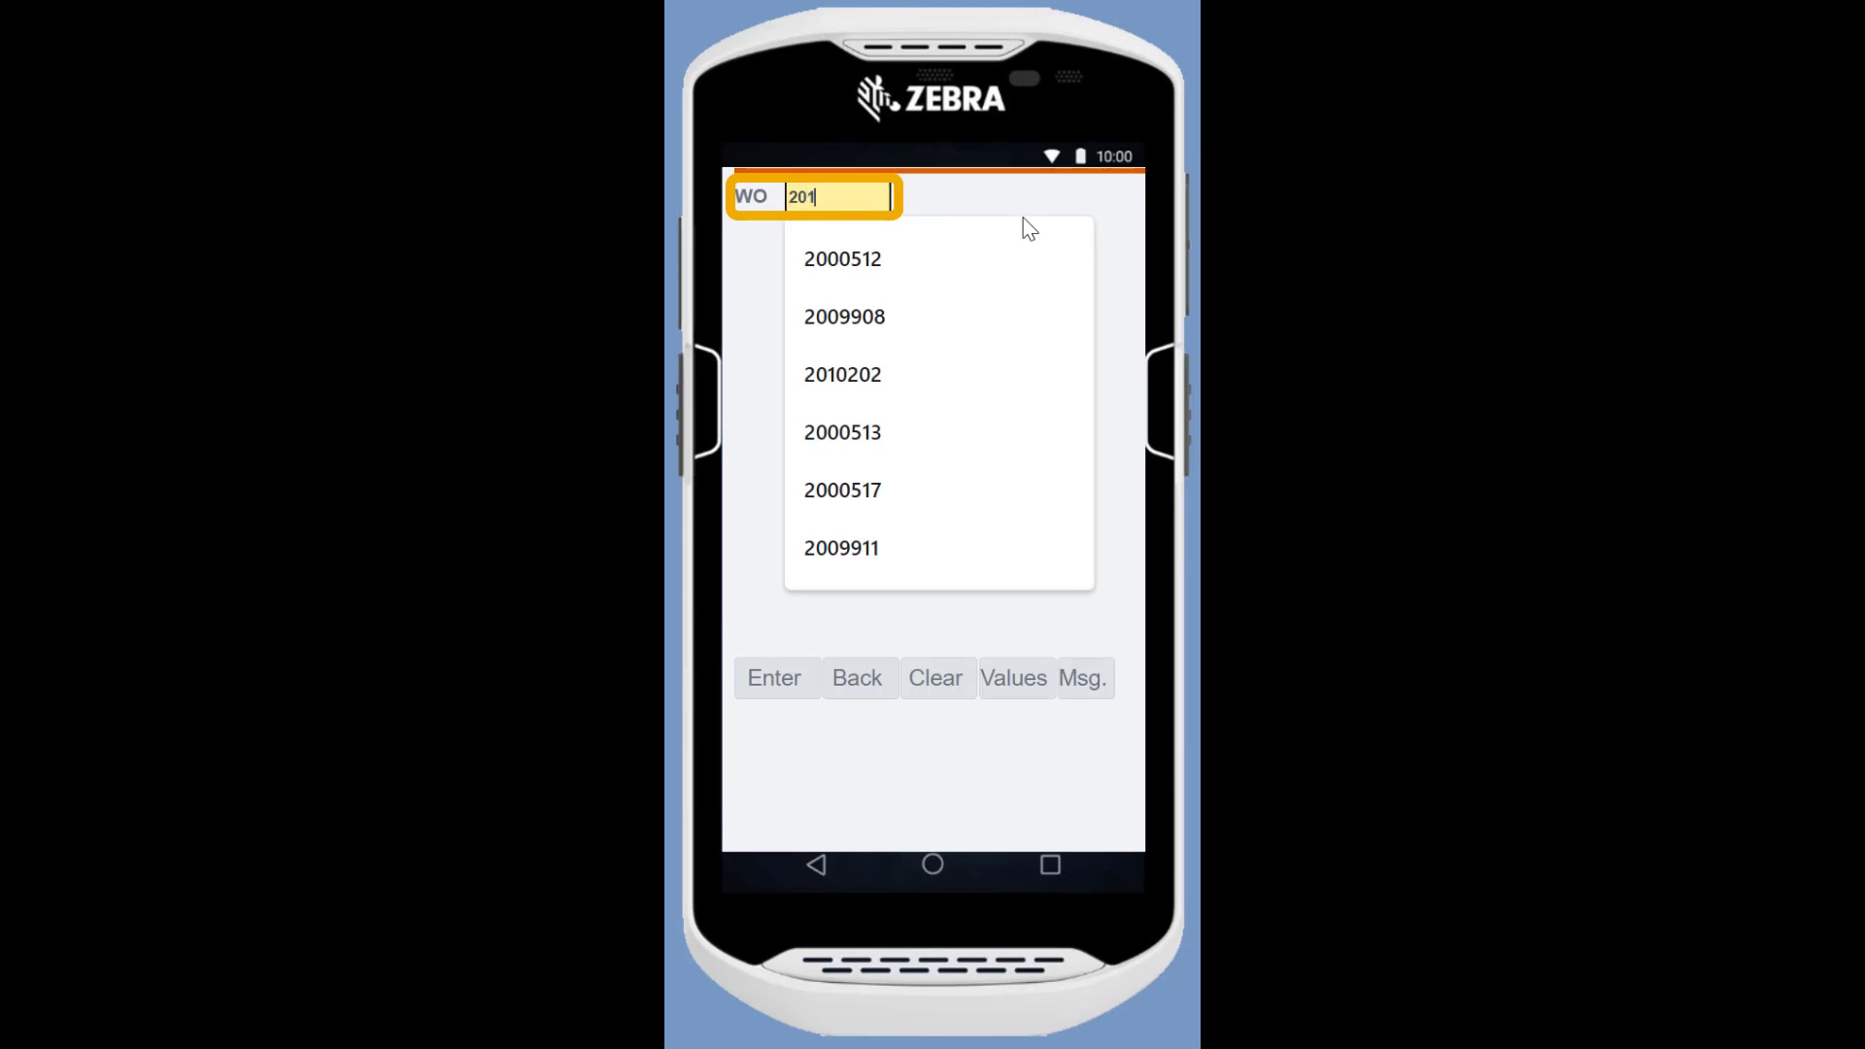
{"action": "type", "text": "216"}
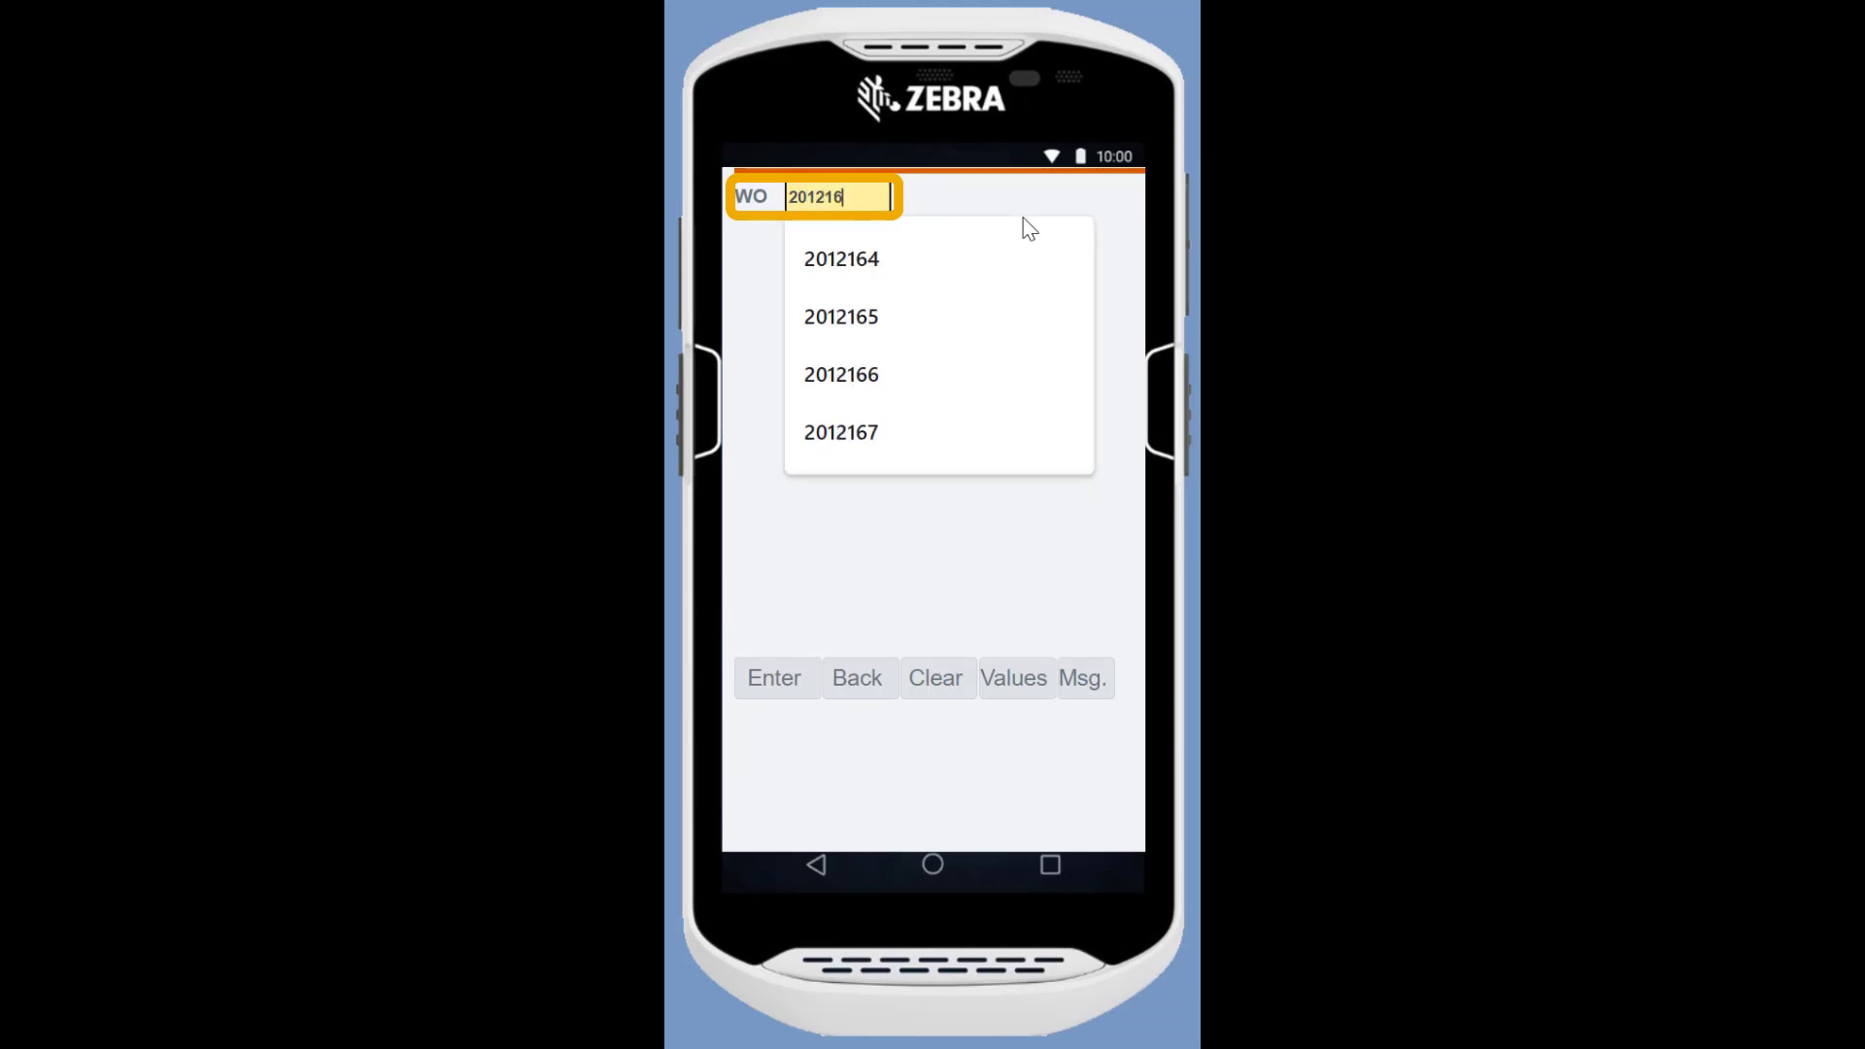
{"action": "key", "text": "Return"}
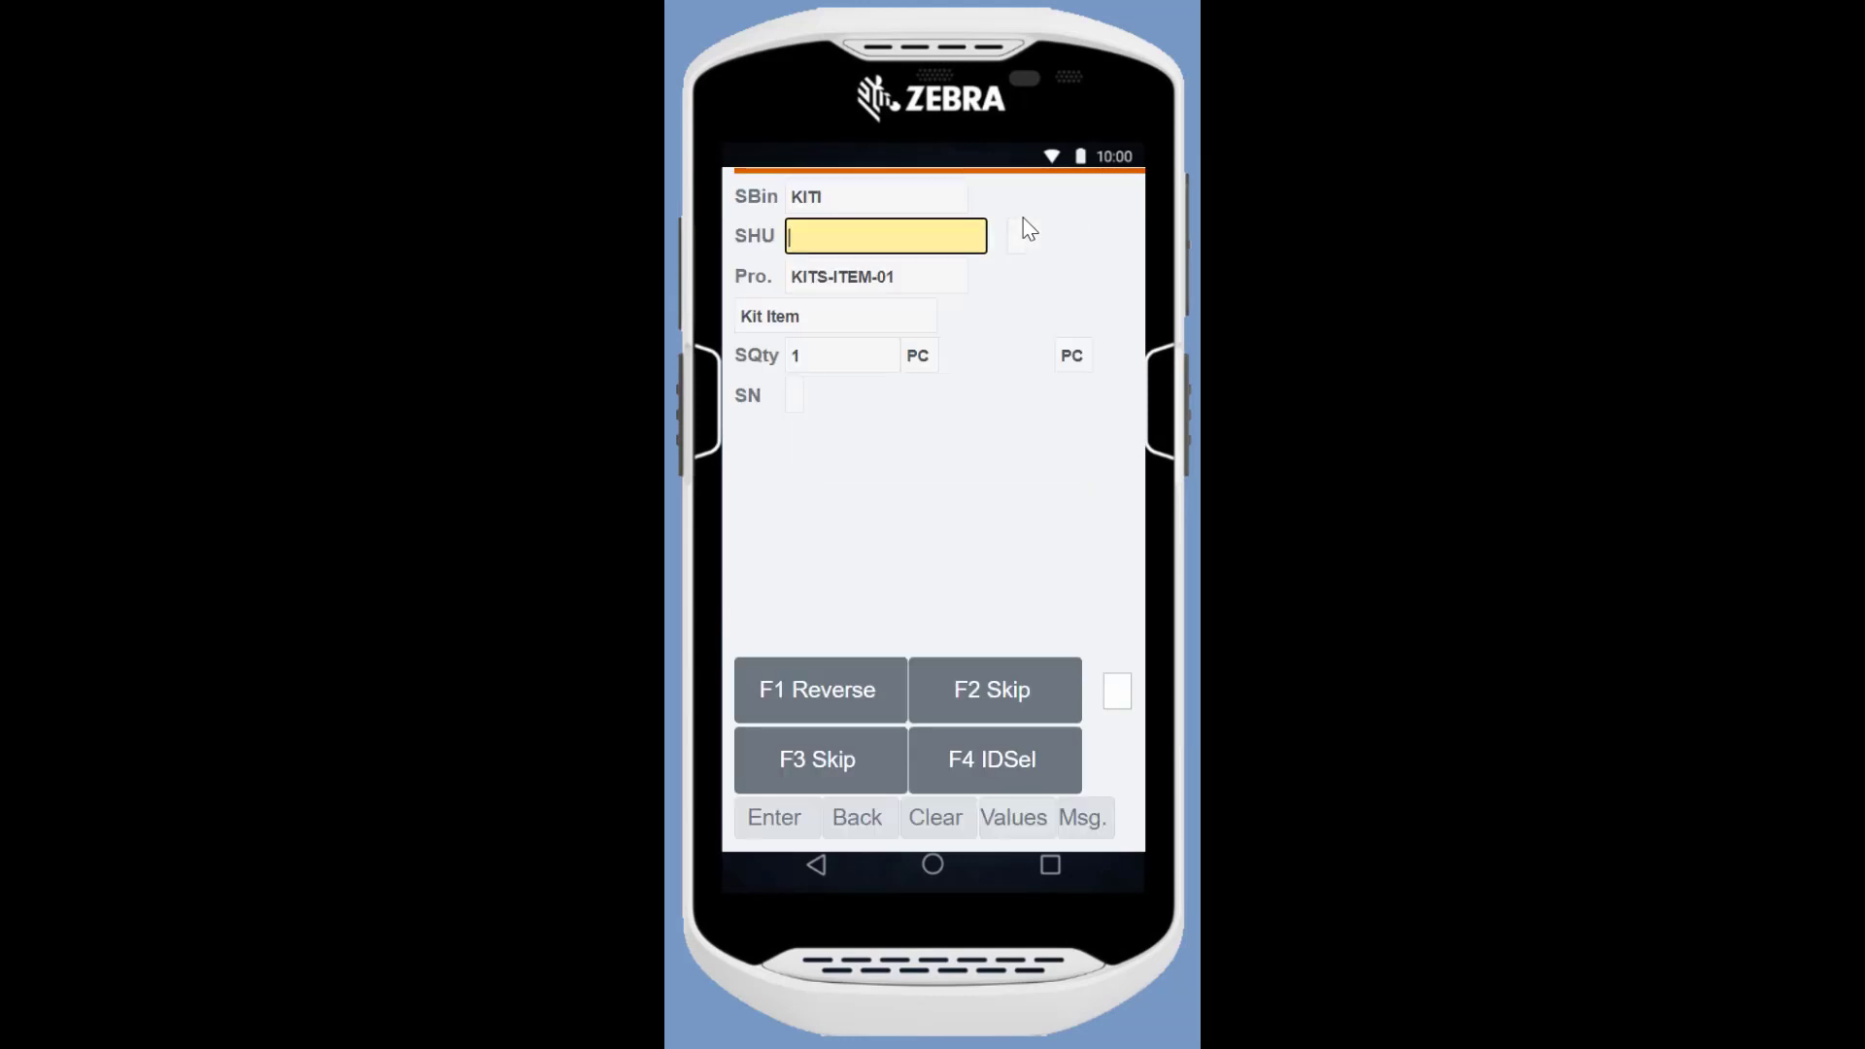
{"action": "key", "text": "Return"}
{"action": "type", "text": "06"}
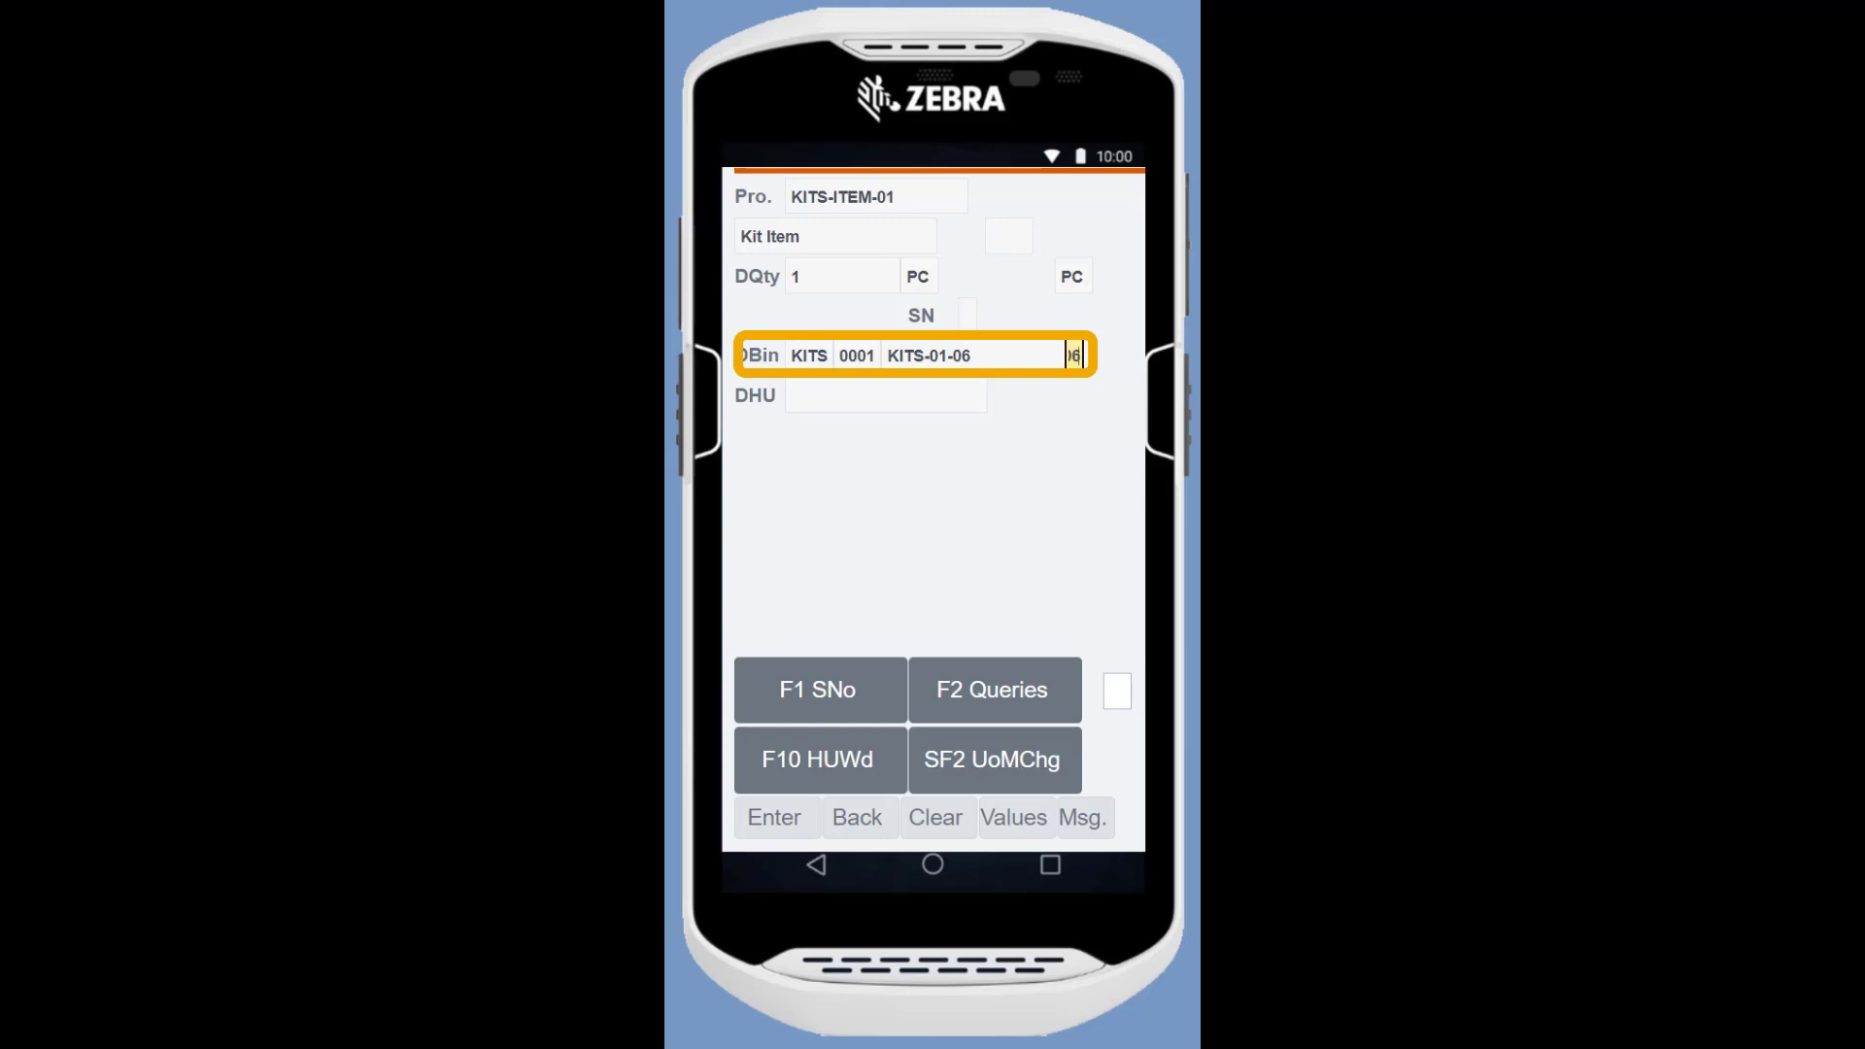
{"action": "key", "text": "Return"}
{"action": "type", "text": "07"}
{"action": "key", "text": "Return"}
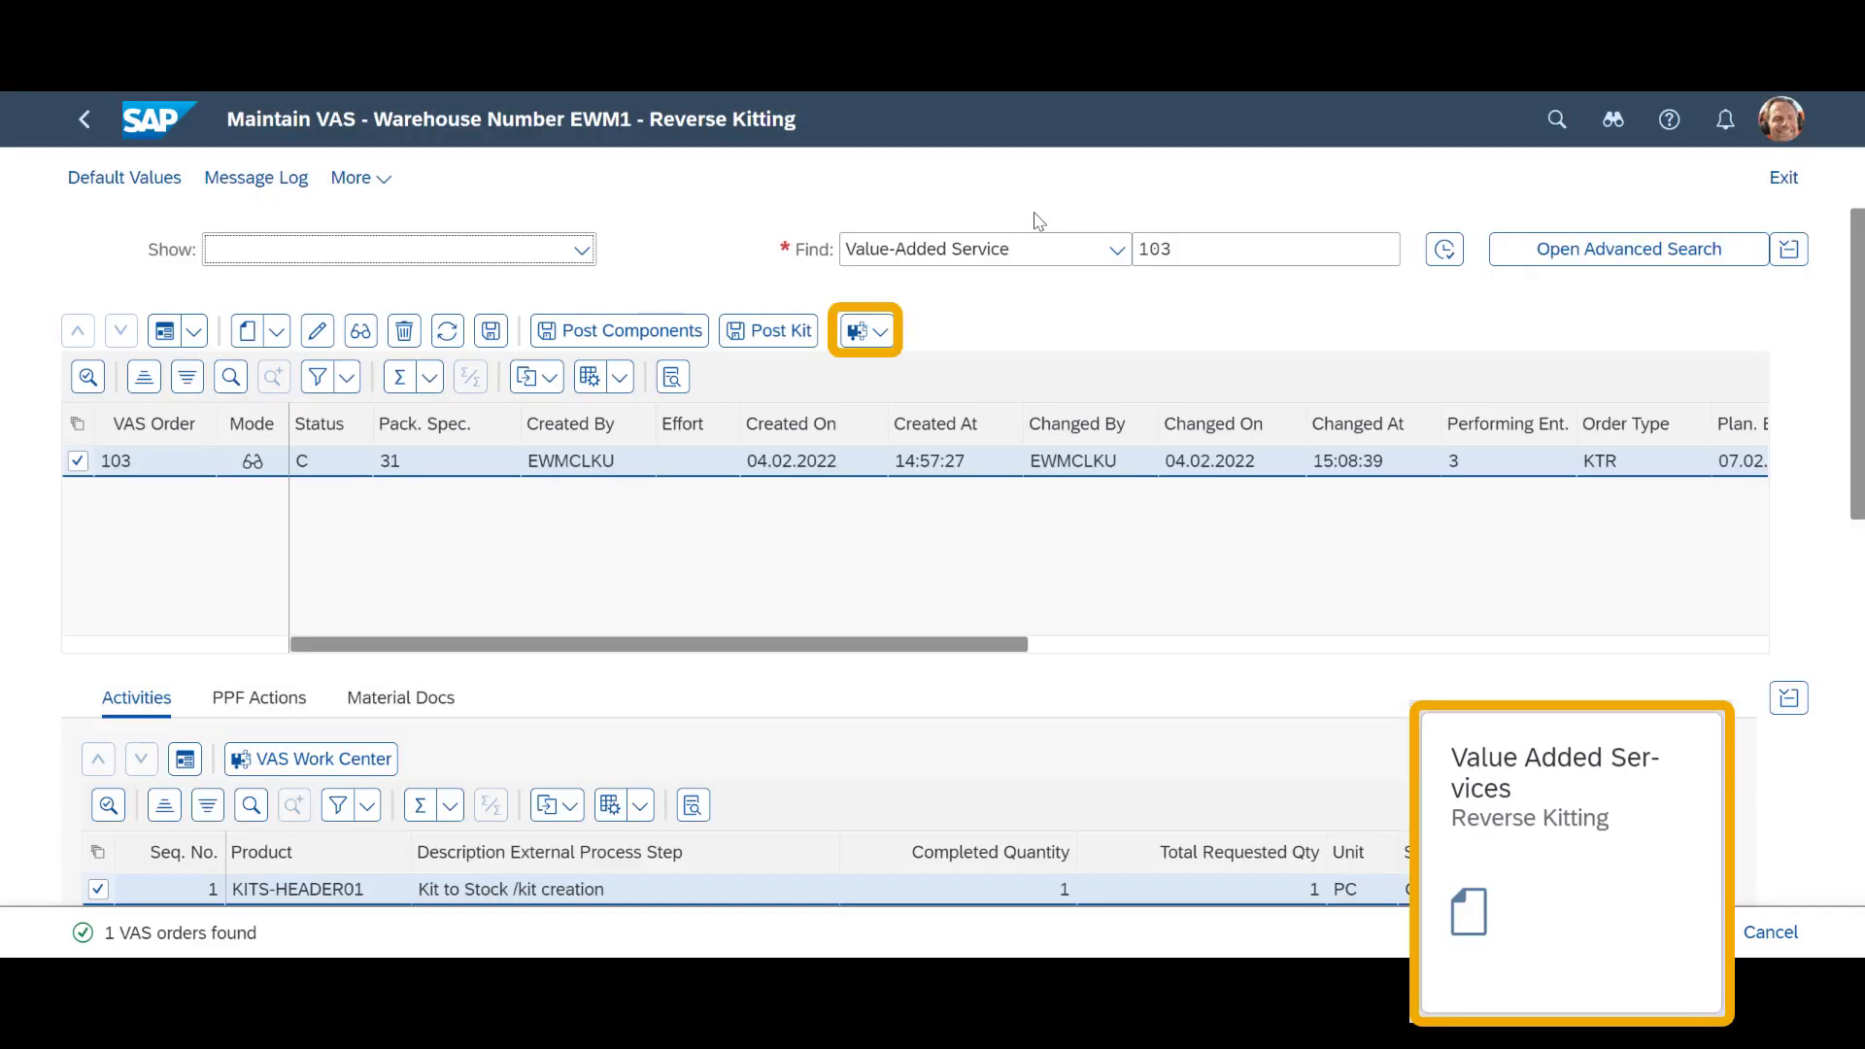
Display inbound delivery 15679 and check that receipt and putaway are Completed.
{"action": "left_click", "coordinate": [865, 330]}
{"action": "left_click", "coordinate": [887, 374]}
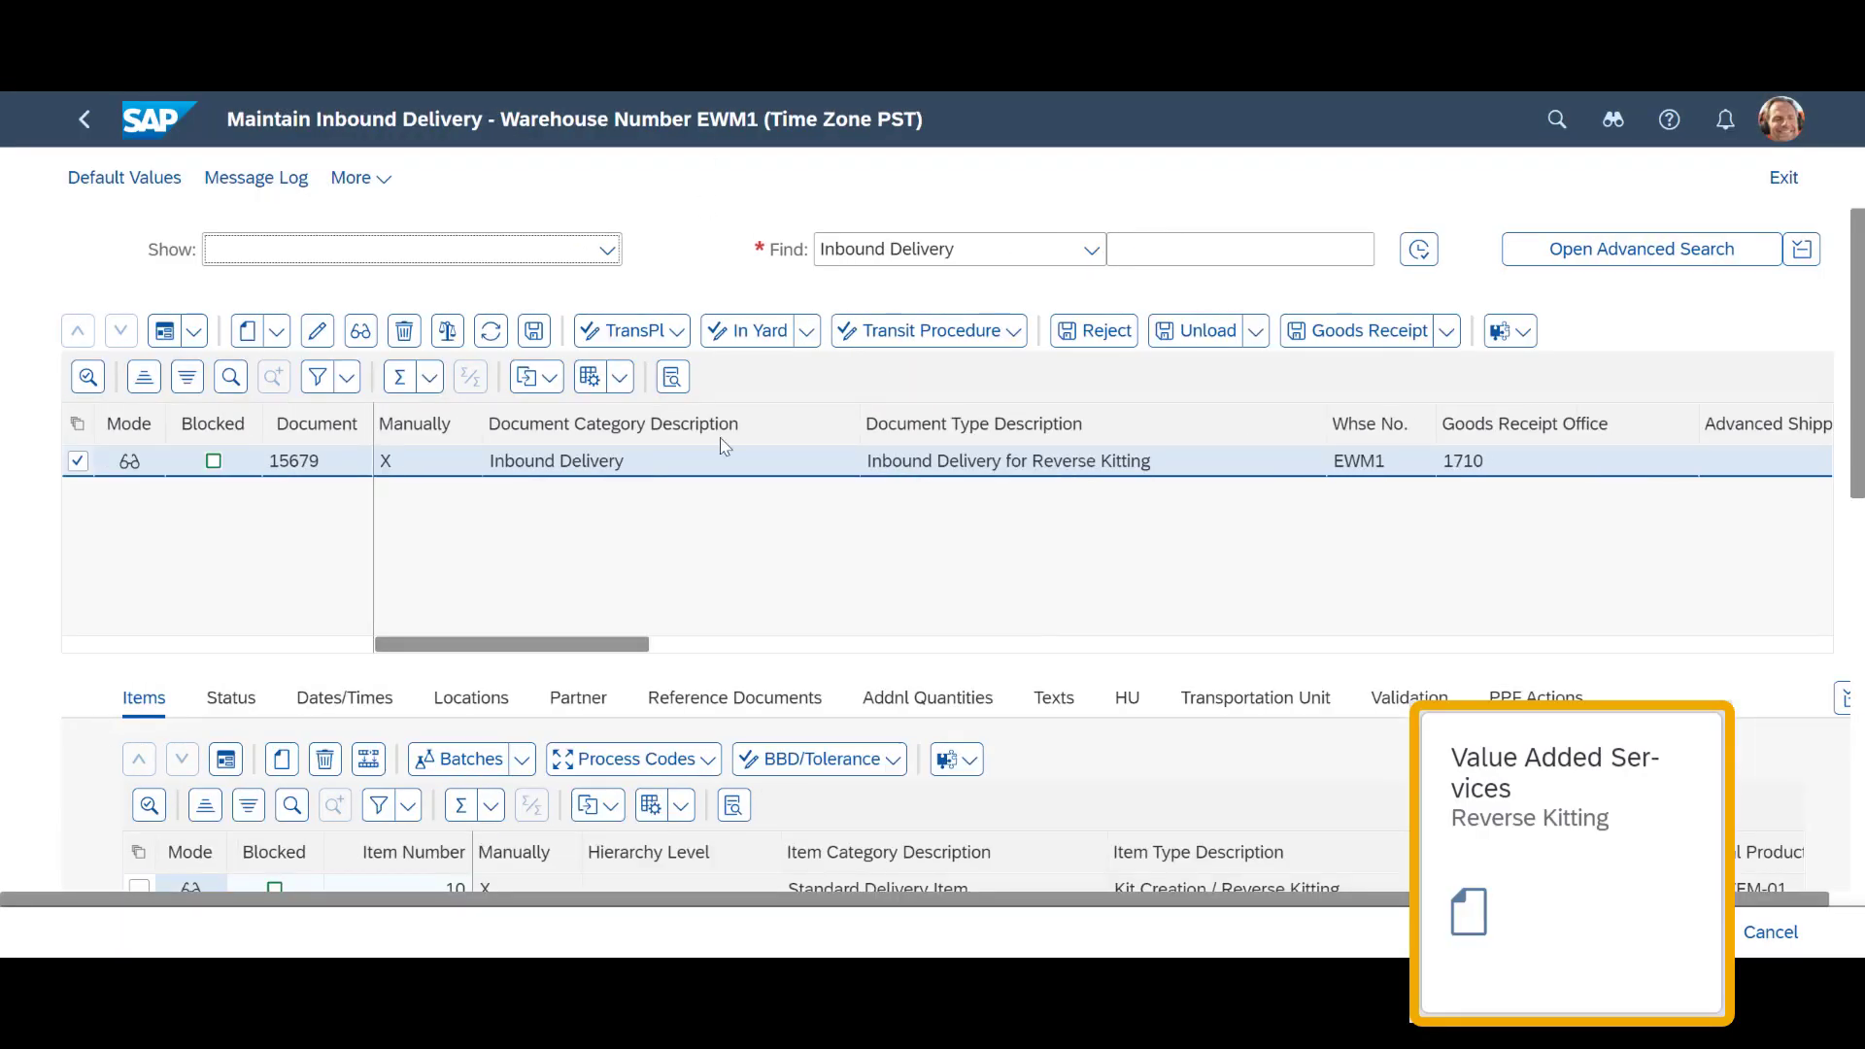
{"action": "left_click_drag", "start_coordinate": [621, 644], "coordinate": [873, 641]}
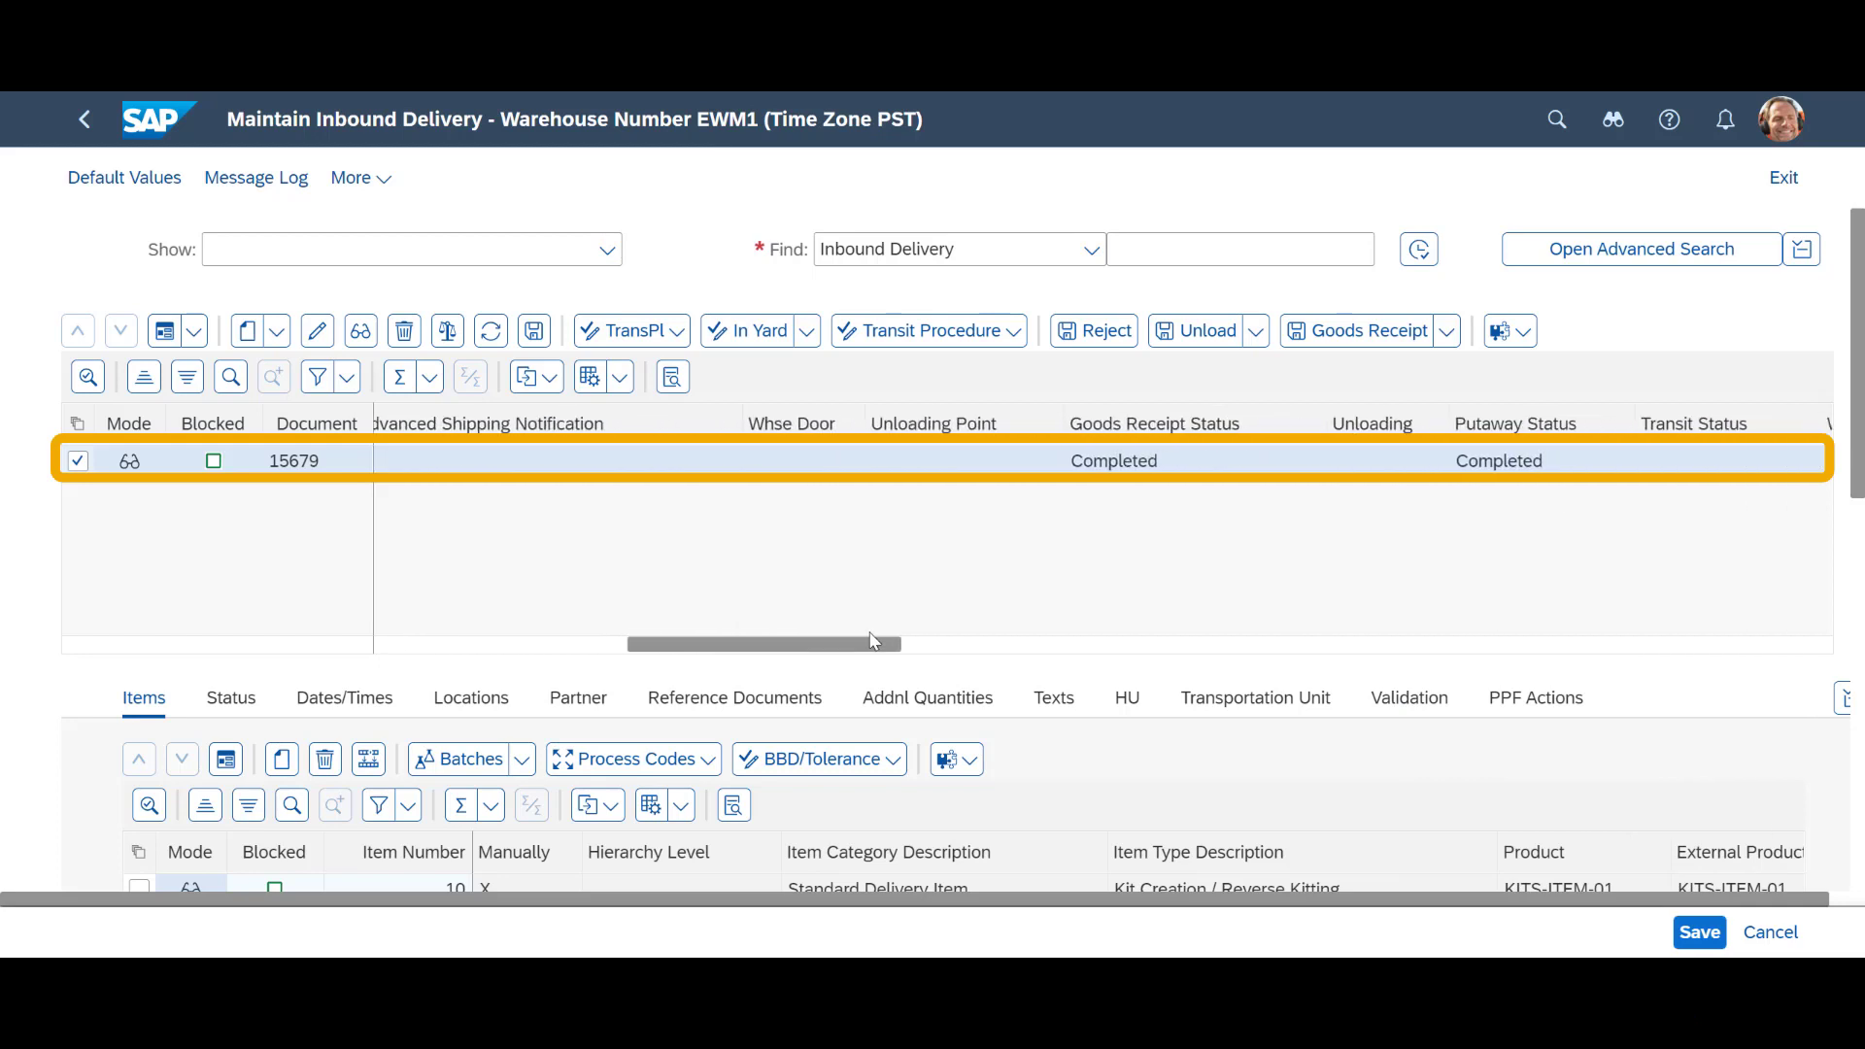
Return to order 103 and list its goods issue and goods receipt material documents.
{"action": "left_click", "coordinate": [84, 118]}
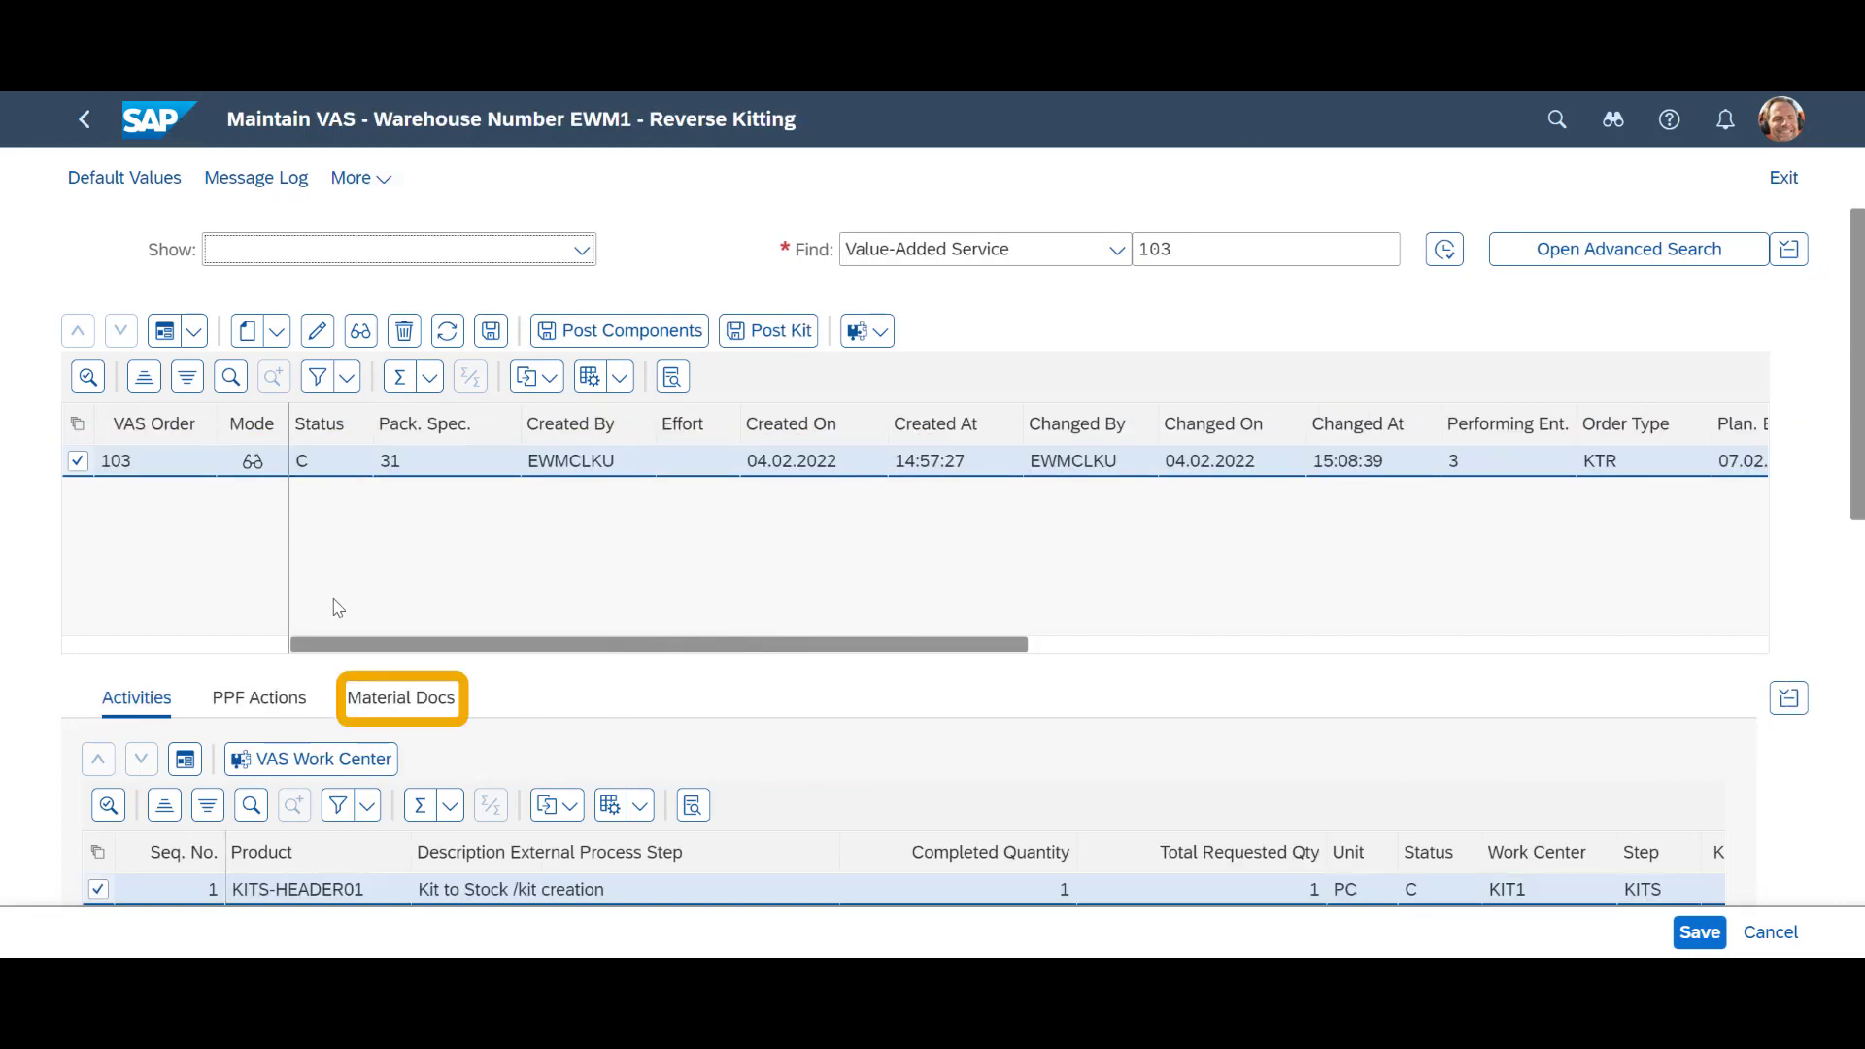
{"action": "left_click", "coordinate": [406, 707]}
{"action": "scroll", "coordinate": [1428, 544], "scroll_direction": "down", "scroll_amount": 3}
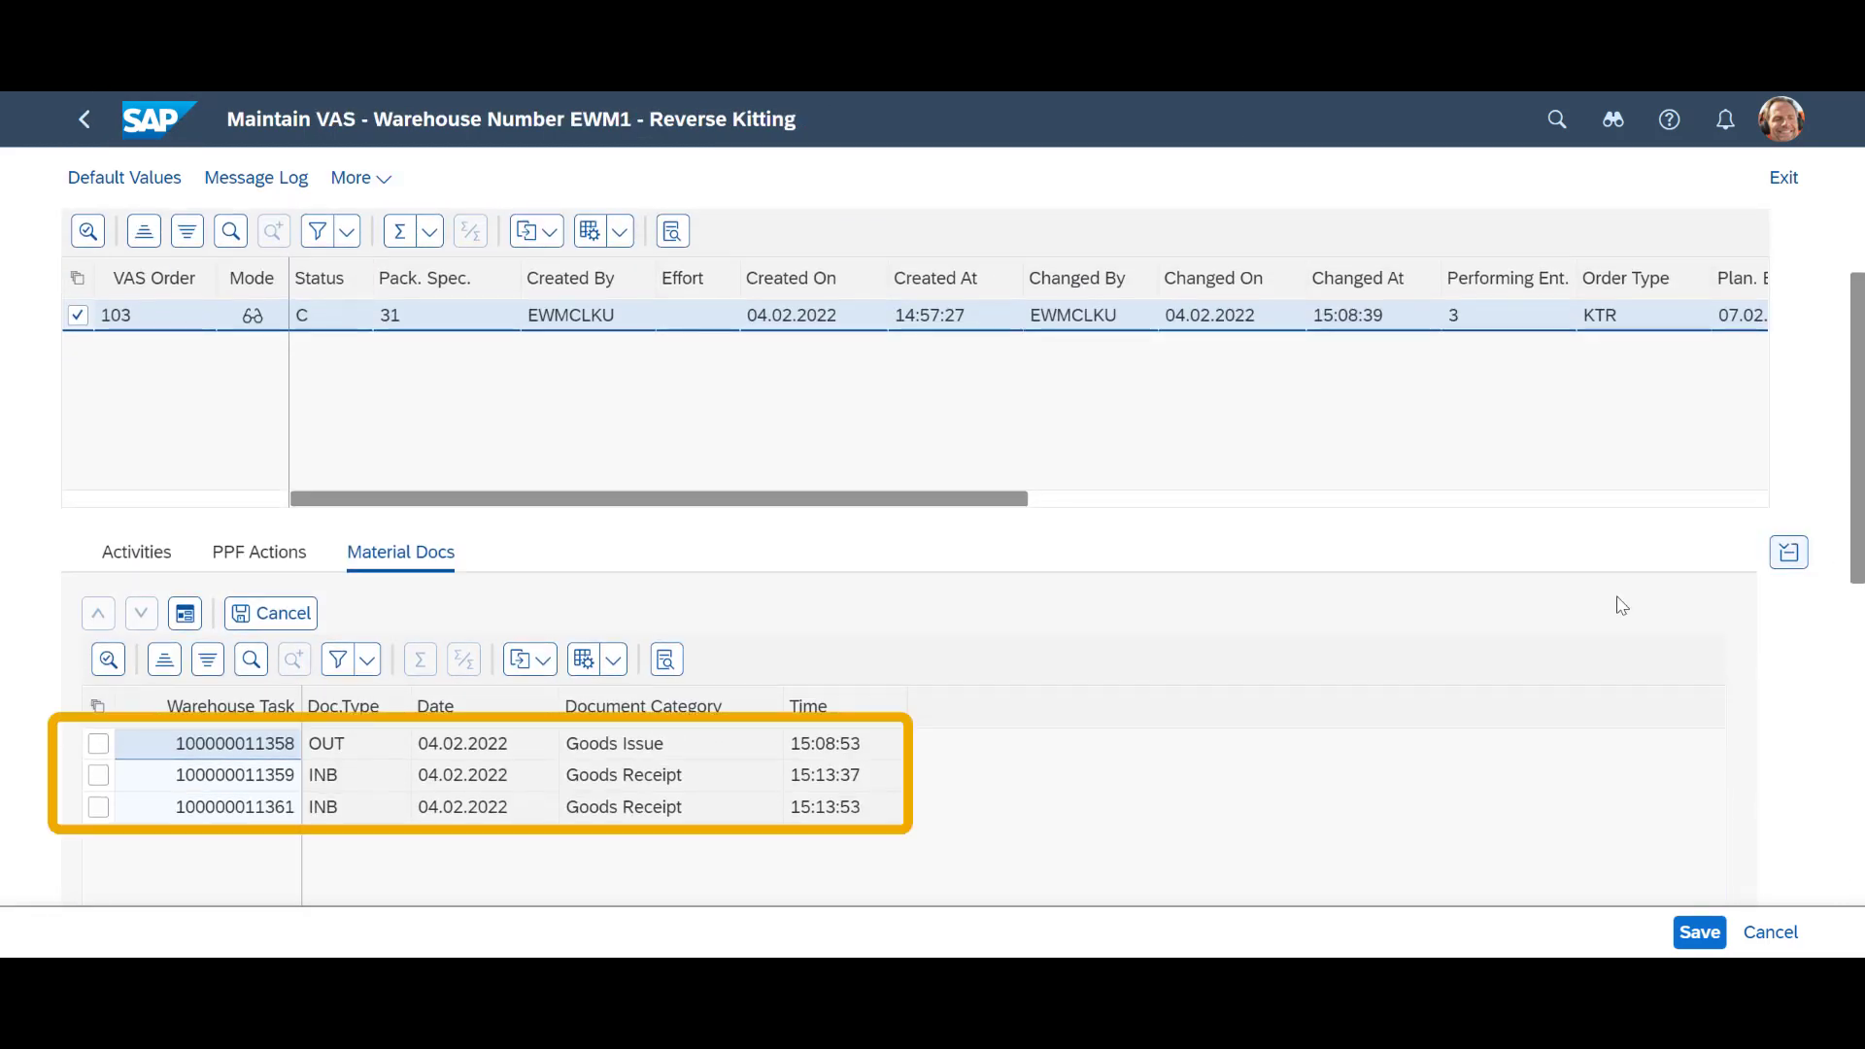